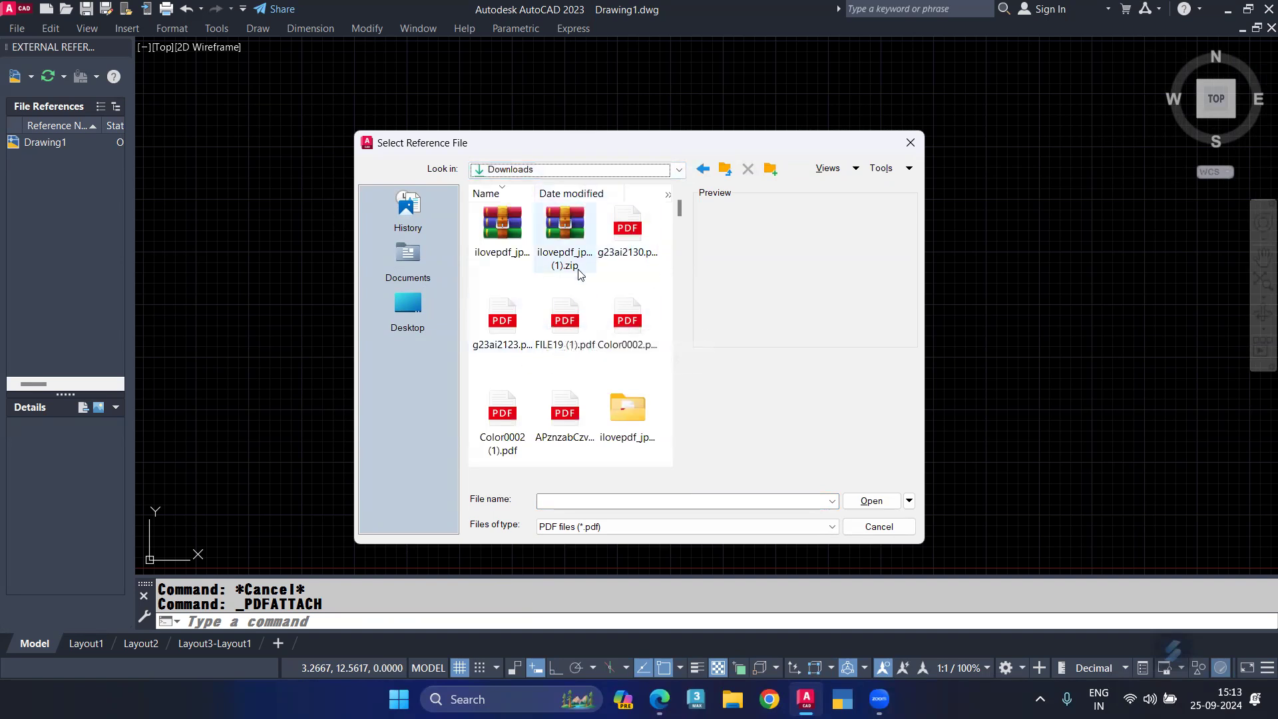
Attach FILE19 (1).pdf from the Downloads folder to the drawing as a PDF reference
{"action": "scroll", "coordinate": [581, 270], "scroll_direction": "up", "scroll_amount": 1}
{"action": "left_click", "coordinate": [631, 266]}
{"action": "left_click", "coordinate": [545, 357]}
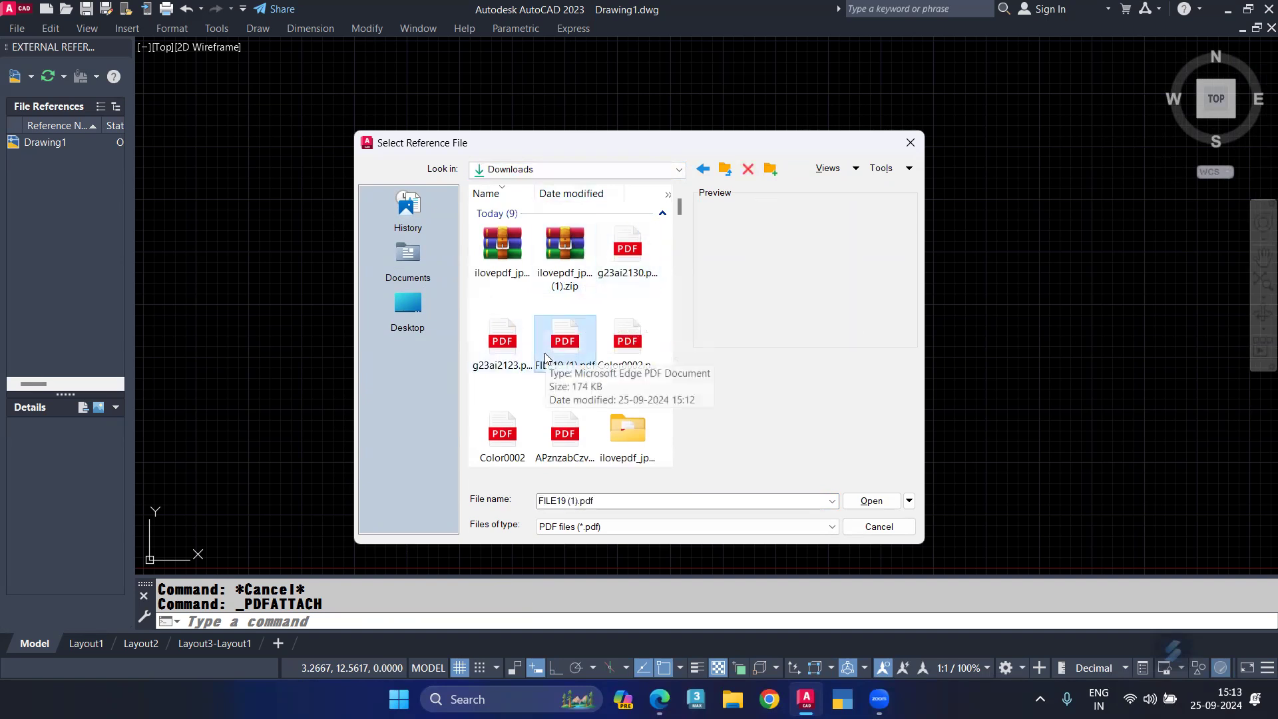
{"action": "left_click", "coordinate": [856, 500]}
{"action": "left_click", "coordinate": [698, 476]}
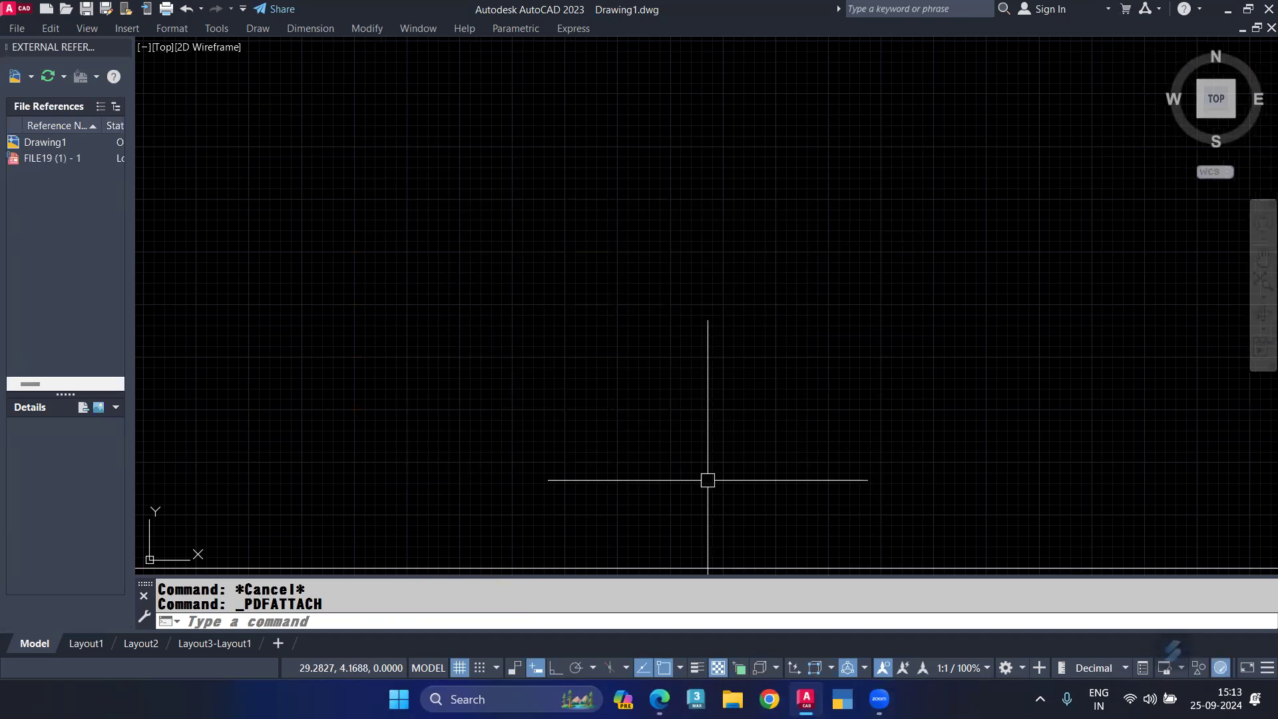
Examine the attached sheet's circular mandala, including its outer petal ring, the central Om symbol and the dimensioned square frame
{"action": "scroll", "coordinate": [653, 453], "scroll_direction": "down", "scroll_amount": 6}
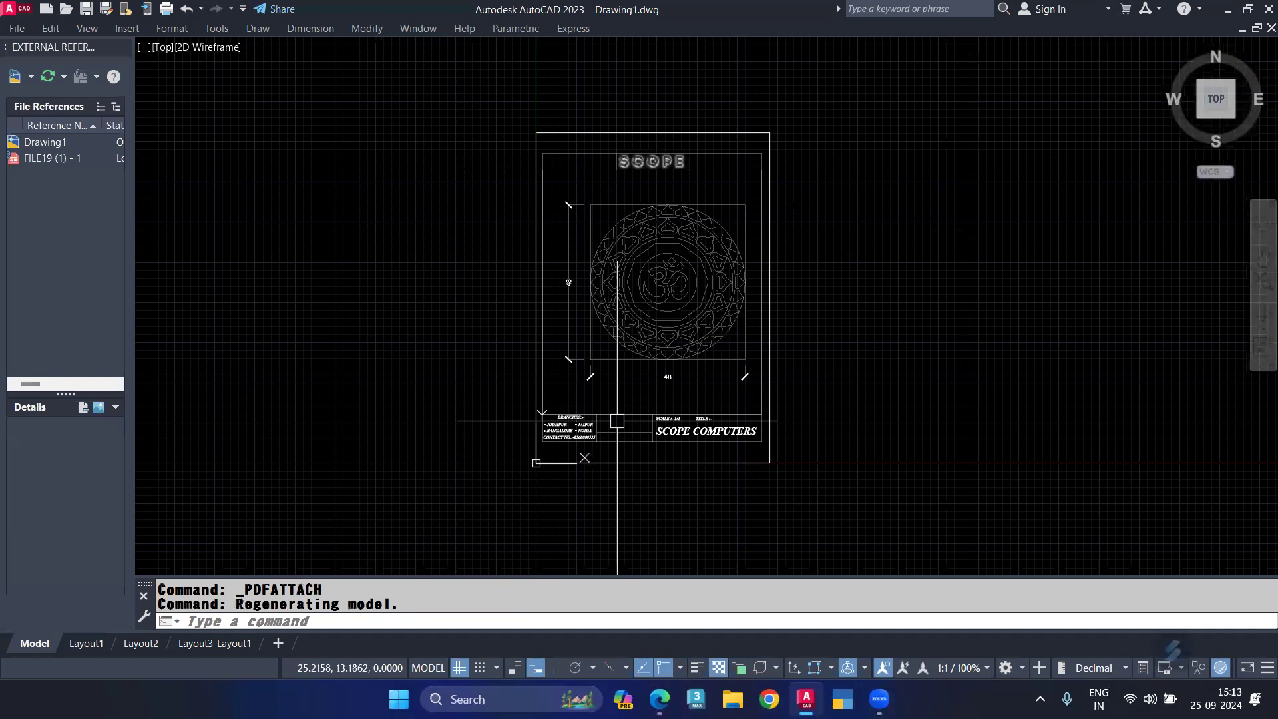
{"action": "scroll", "coordinate": [617, 421], "scroll_direction": "up", "scroll_amount": 4}
{"action": "middle_click_drag", "start_coordinate": [472, 372], "coordinate": [286, 376]}
{"action": "middle_click_drag", "start_coordinate": [266, 246], "coordinate": [457, 260]}
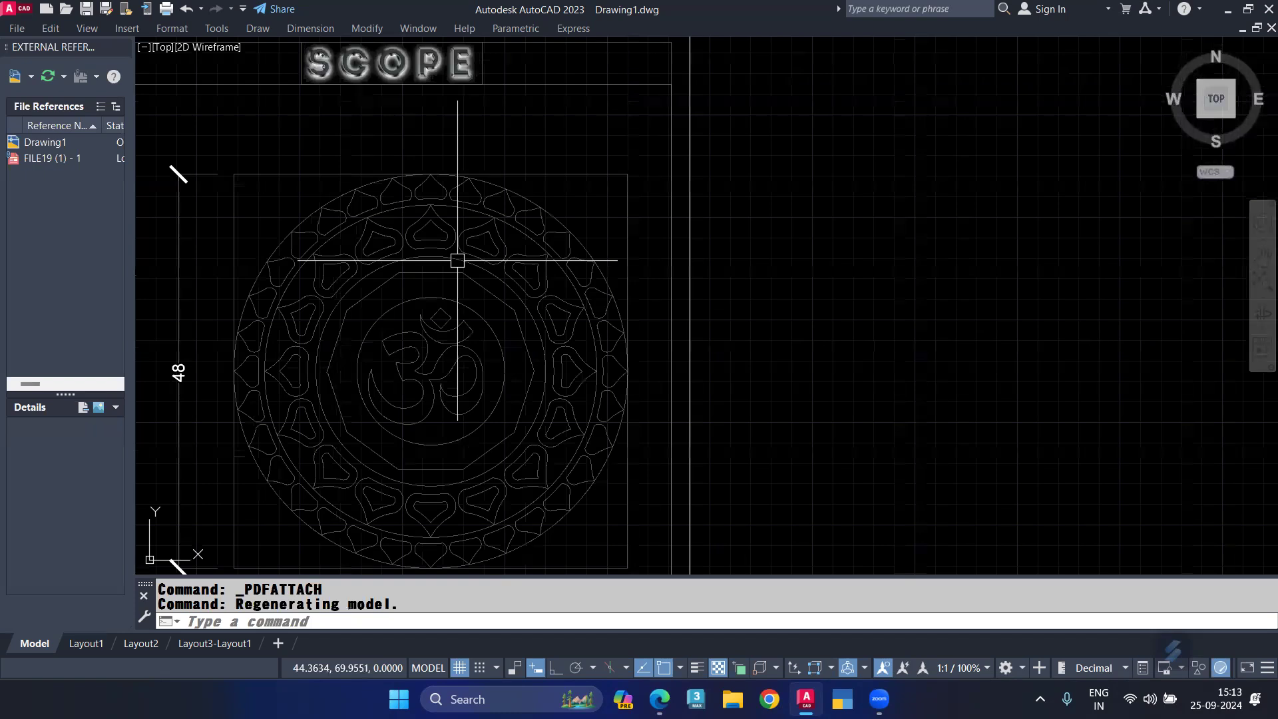
{"action": "scroll", "coordinate": [429, 190], "scroll_direction": "up", "scroll_amount": 4}
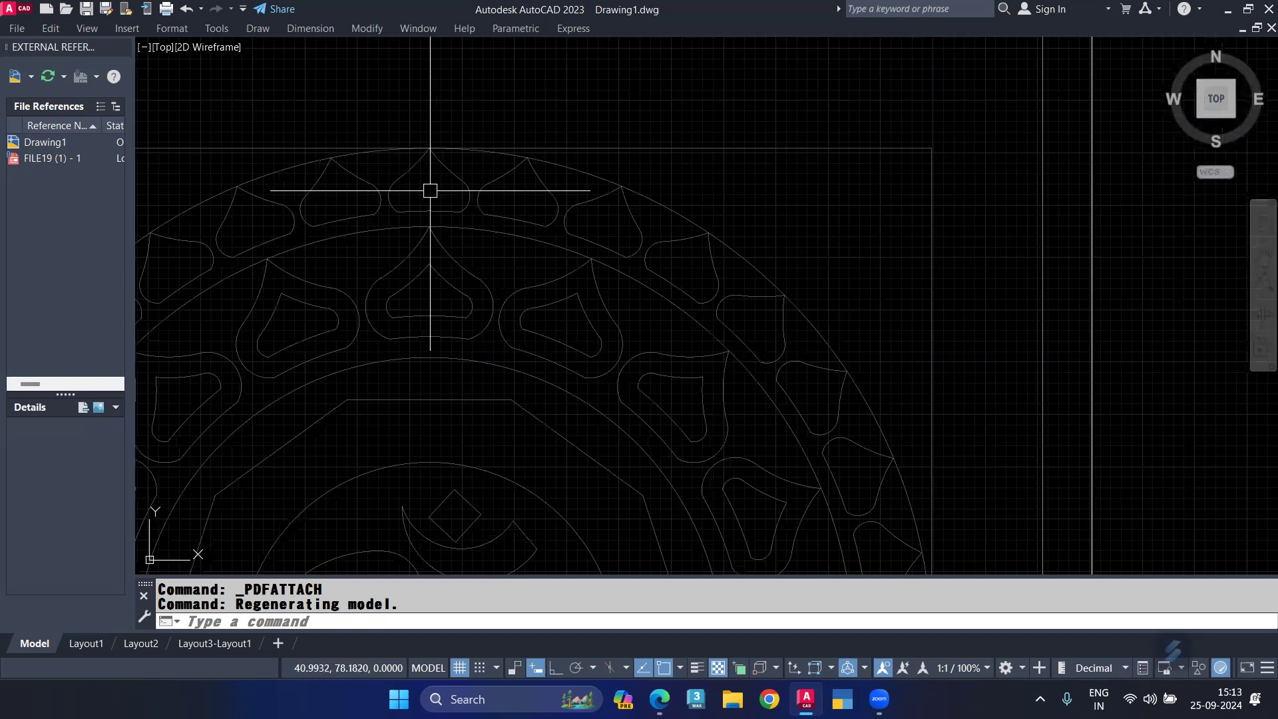
{"action": "middle_click_drag", "start_coordinate": [430, 190], "coordinate": [438, 199]}
{"action": "scroll", "coordinate": [426, 212], "scroll_direction": "up", "scroll_amount": 2}
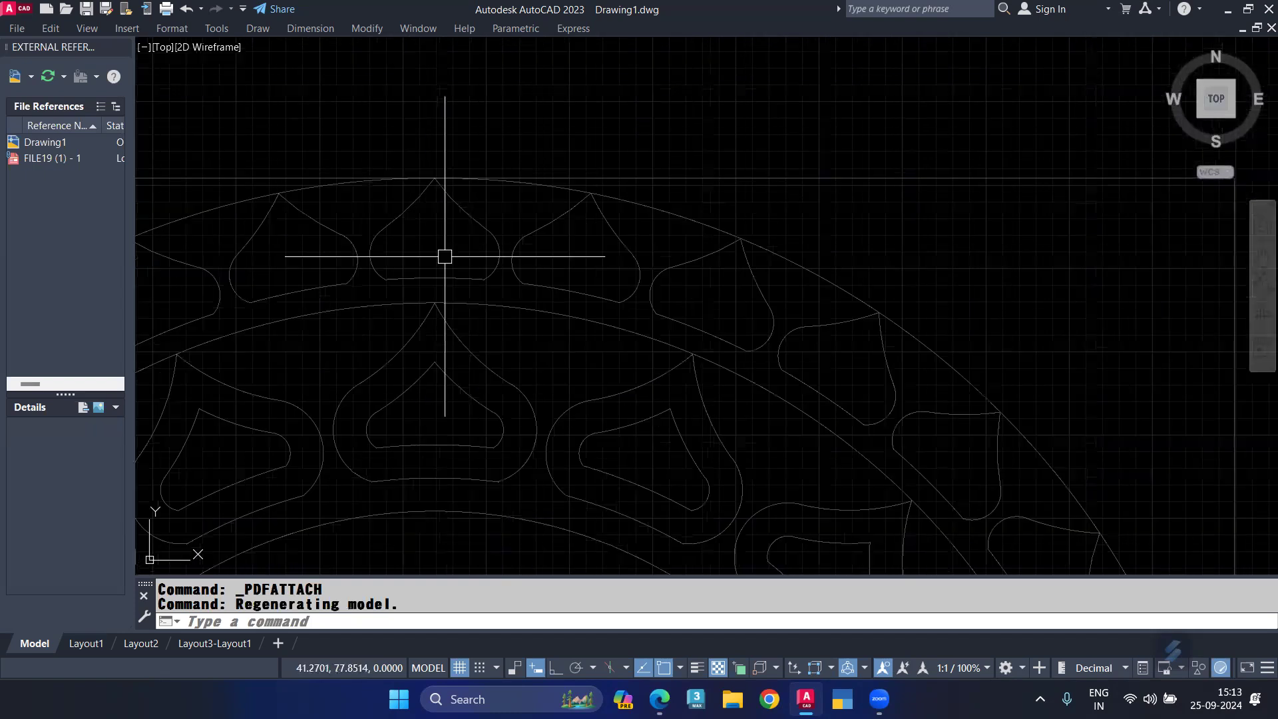
{"action": "scroll", "coordinate": [445, 256], "scroll_direction": "up", "scroll_amount": 2}
{"action": "scroll", "coordinate": [444, 189], "scroll_direction": "down", "scroll_amount": 5}
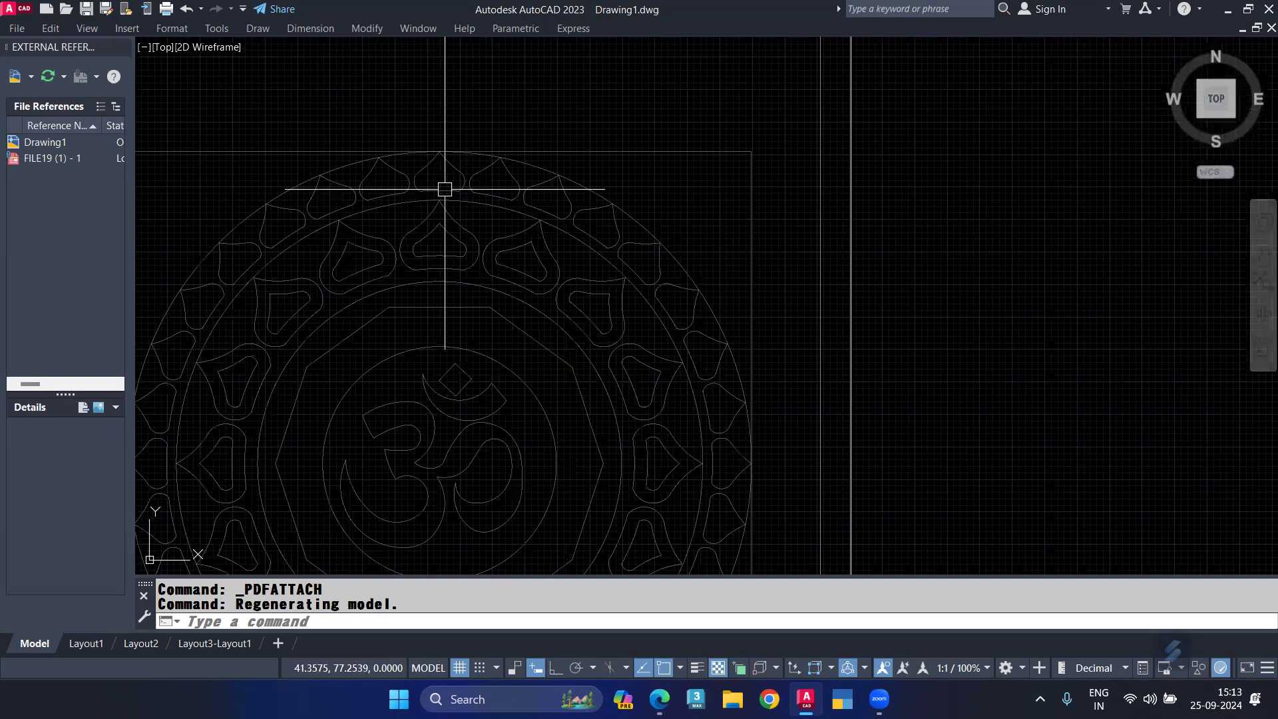
{"action": "scroll", "coordinate": [429, 281], "scroll_direction": "down", "scroll_amount": 5}
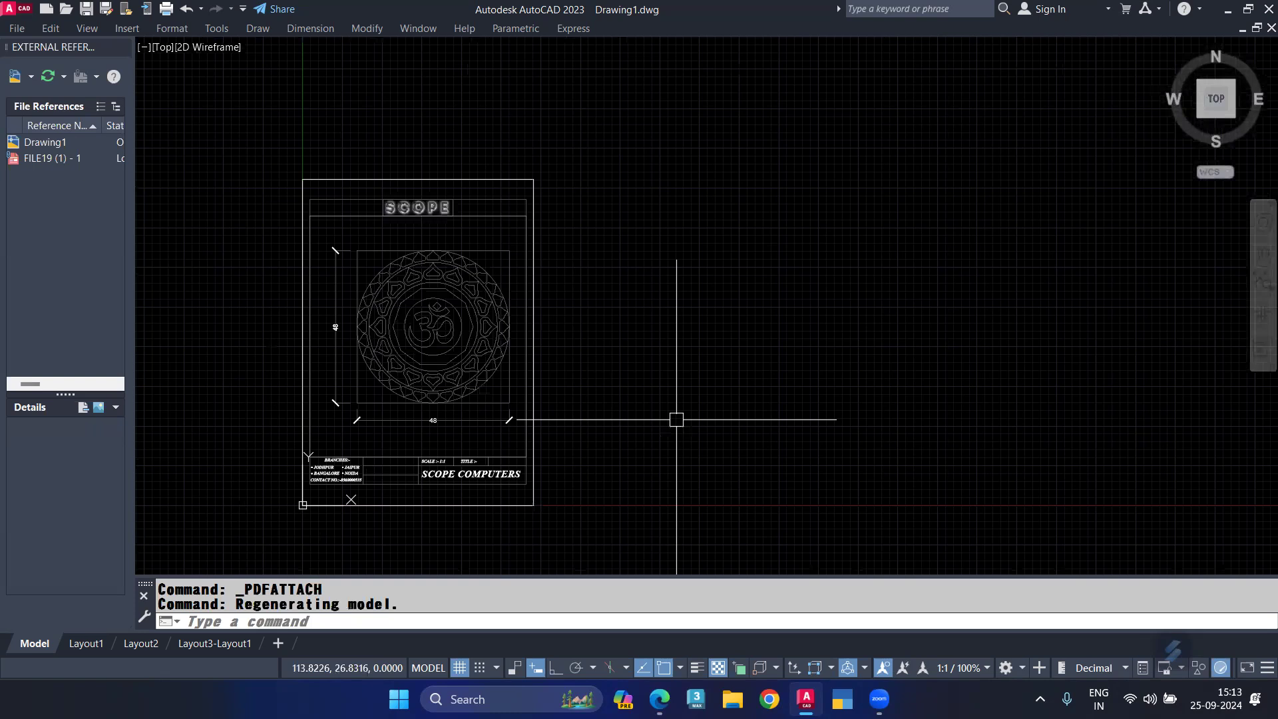
{"action": "scroll", "coordinate": [553, 350], "scroll_direction": "up", "scroll_amount": 2}
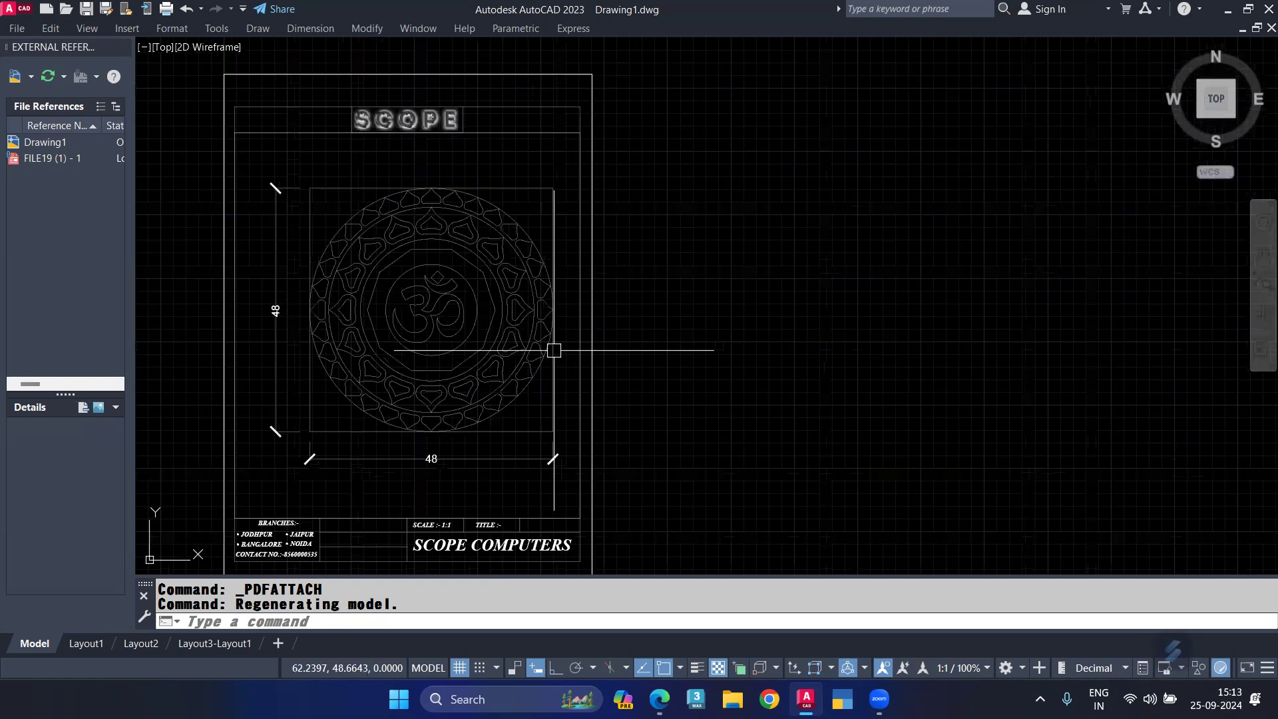
{"action": "scroll", "coordinate": [438, 306], "scroll_direction": "up", "scroll_amount": 2}
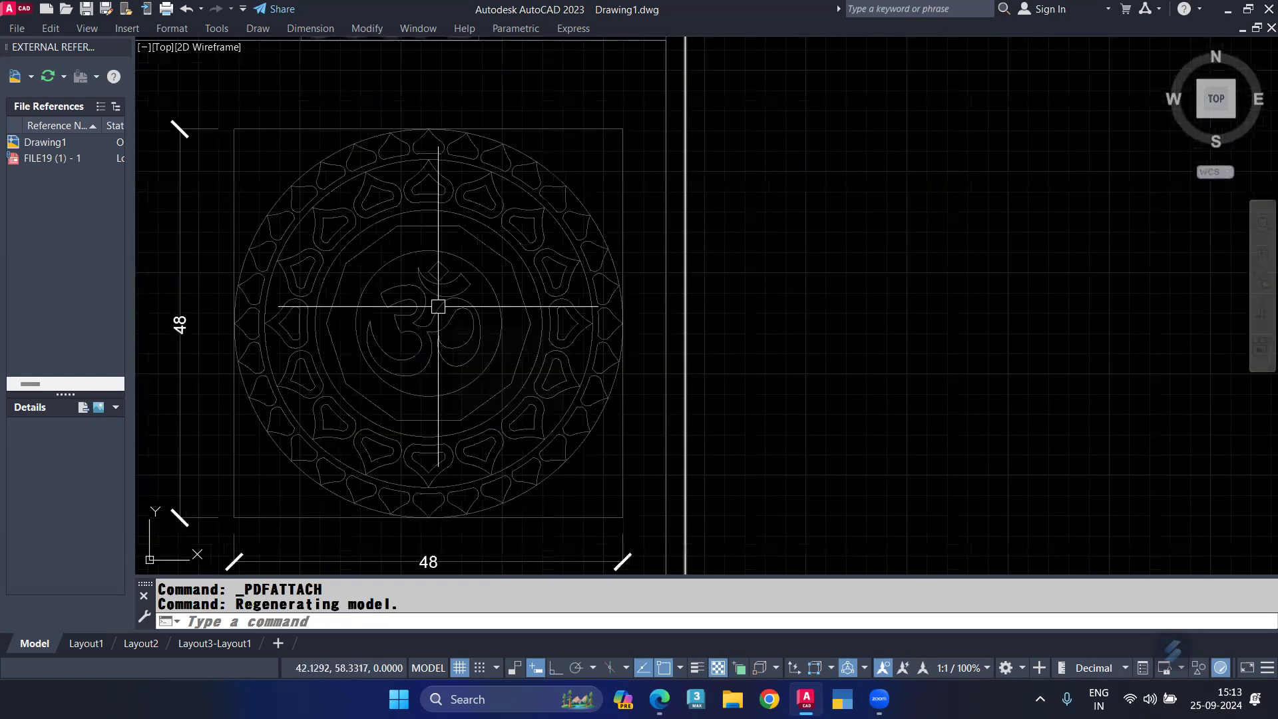
{"action": "scroll", "coordinate": [485, 303], "scroll_direction": "down", "scroll_amount": 2}
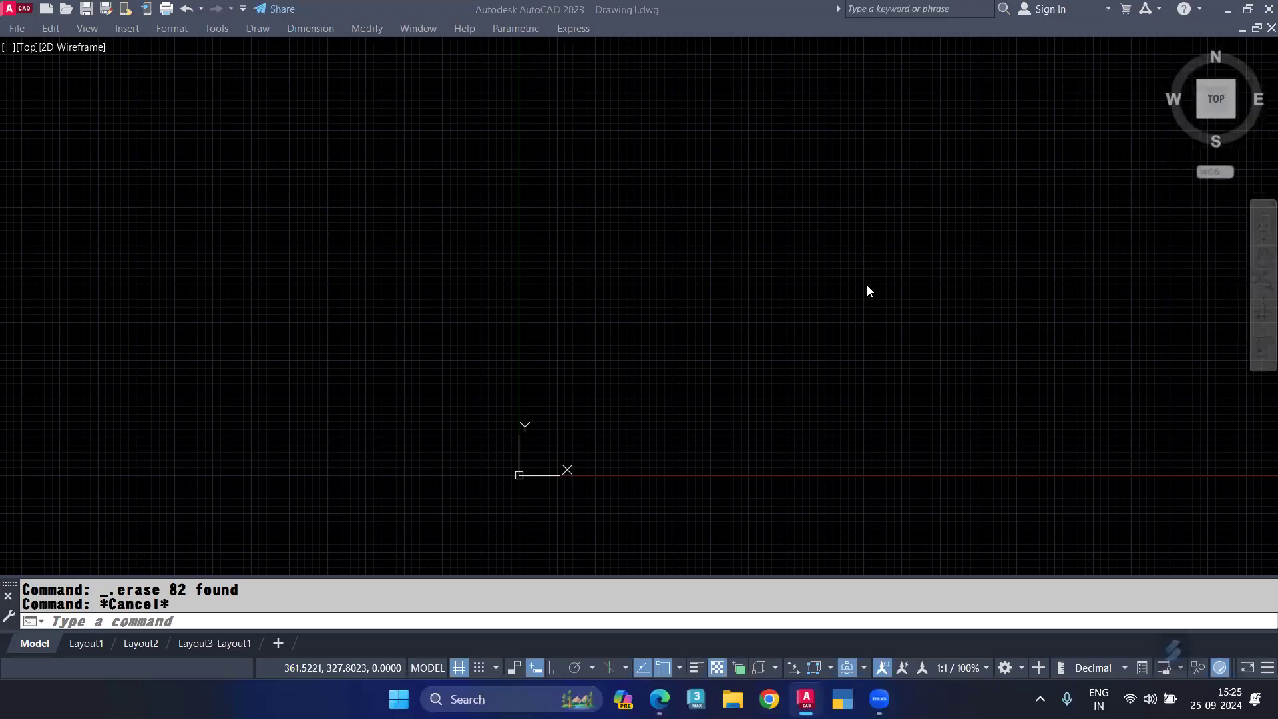
Draw an upright rectangle in the empty model space, above and to the right of the origin
{"action": "left_click", "coordinate": [670, 297]}
{"action": "key", "text": "Escape"}
{"action": "key", "text": "Escape"}
{"action": "type", "text": "rec"}
{"action": "key", "text": "Return"}
{"action": "left_click", "coordinate": [663, 208]}
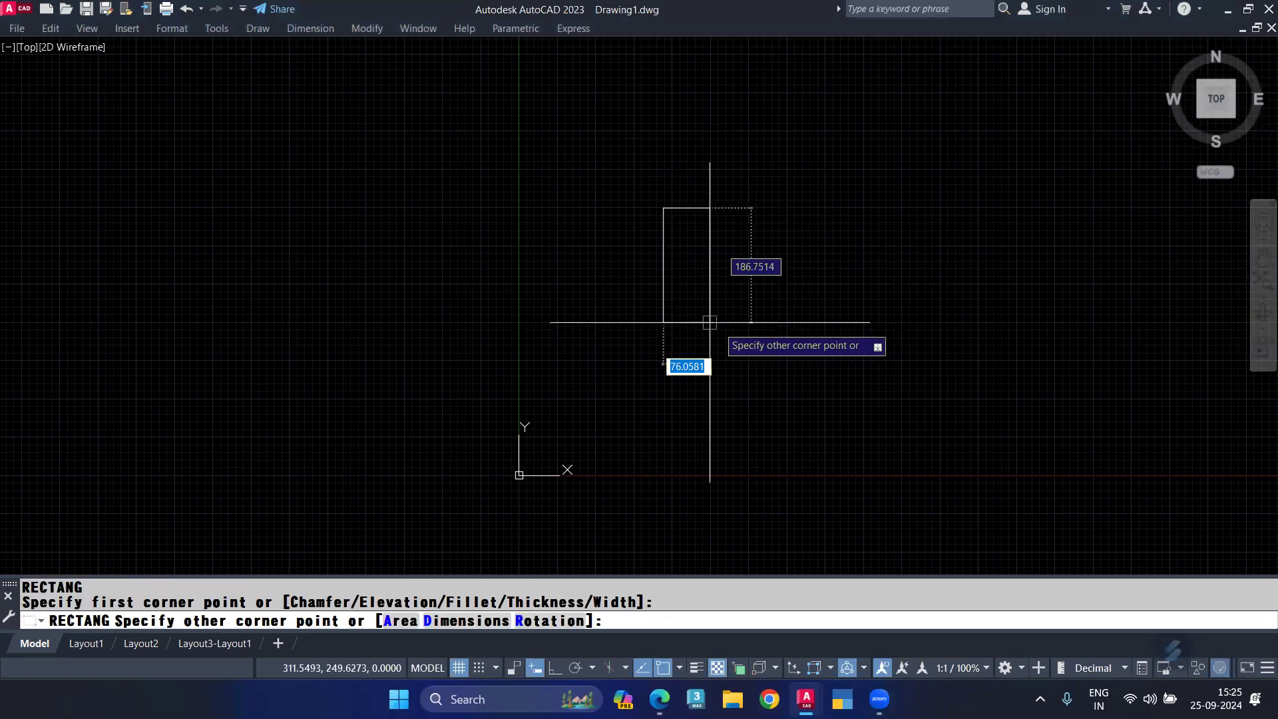
{"action": "left_click", "coordinate": [786, 371]}
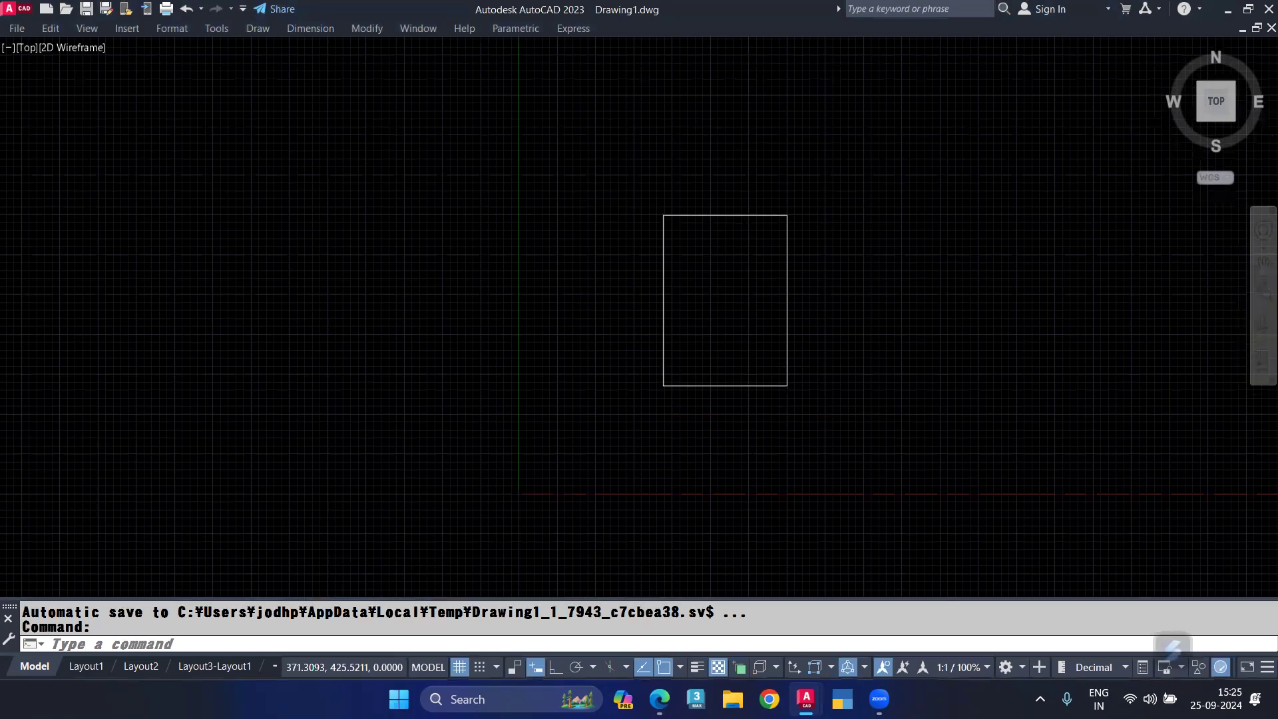
Explode the rectangle into separate lines
{"action": "left_click", "coordinate": [725, 215]}
{"action": "left_click", "coordinate": [725, 215]}
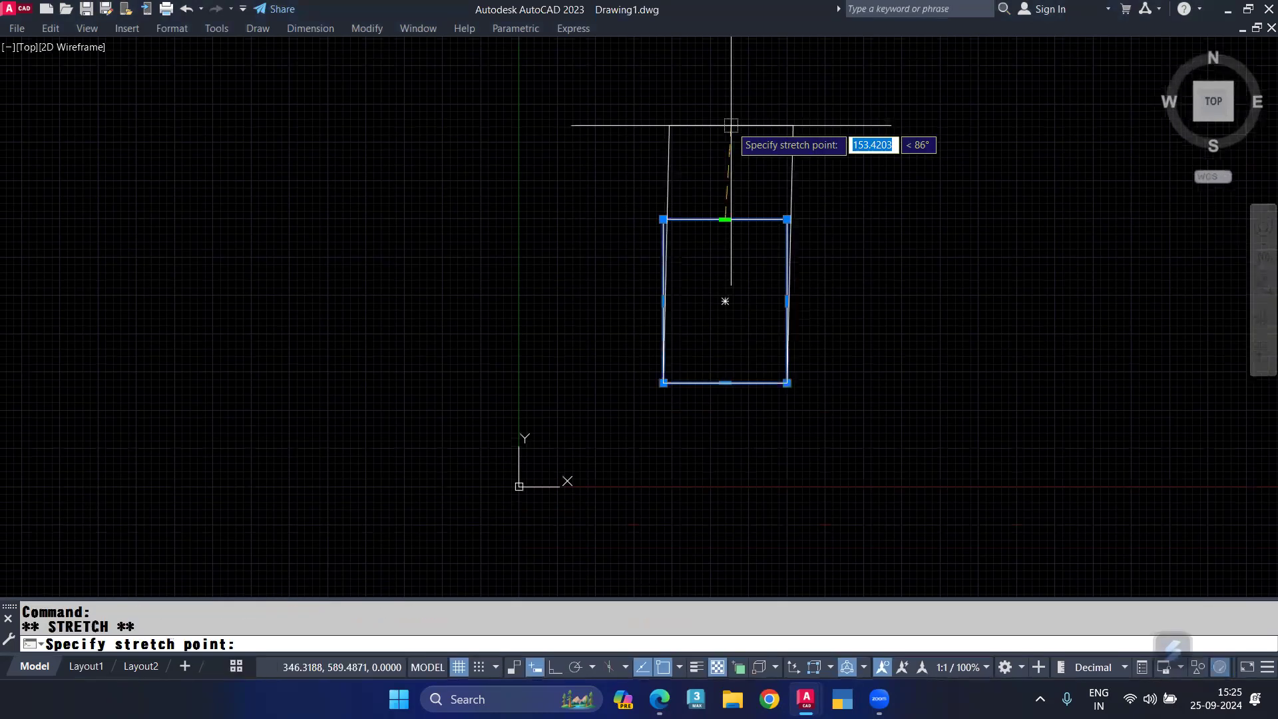
{"action": "key", "text": "Escape"}
{"action": "type", "text": "x"}
{"action": "key", "text": "Return"}
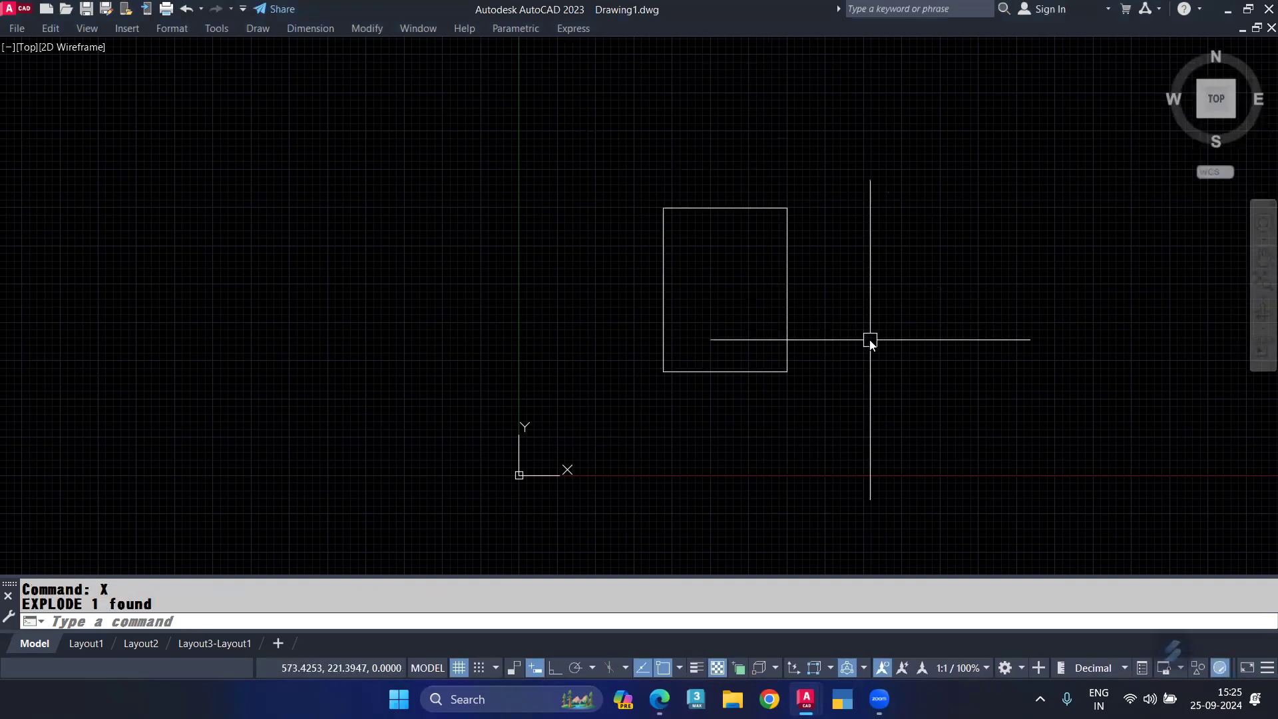
Stretch the rectangle's lower edge and side lines straight up by about 145 units, using a crossing selection around the bottom edge
{"action": "type", "text": "s"}
{"action": "key", "text": "Return"}
{"action": "left_click", "coordinate": [846, 326]}
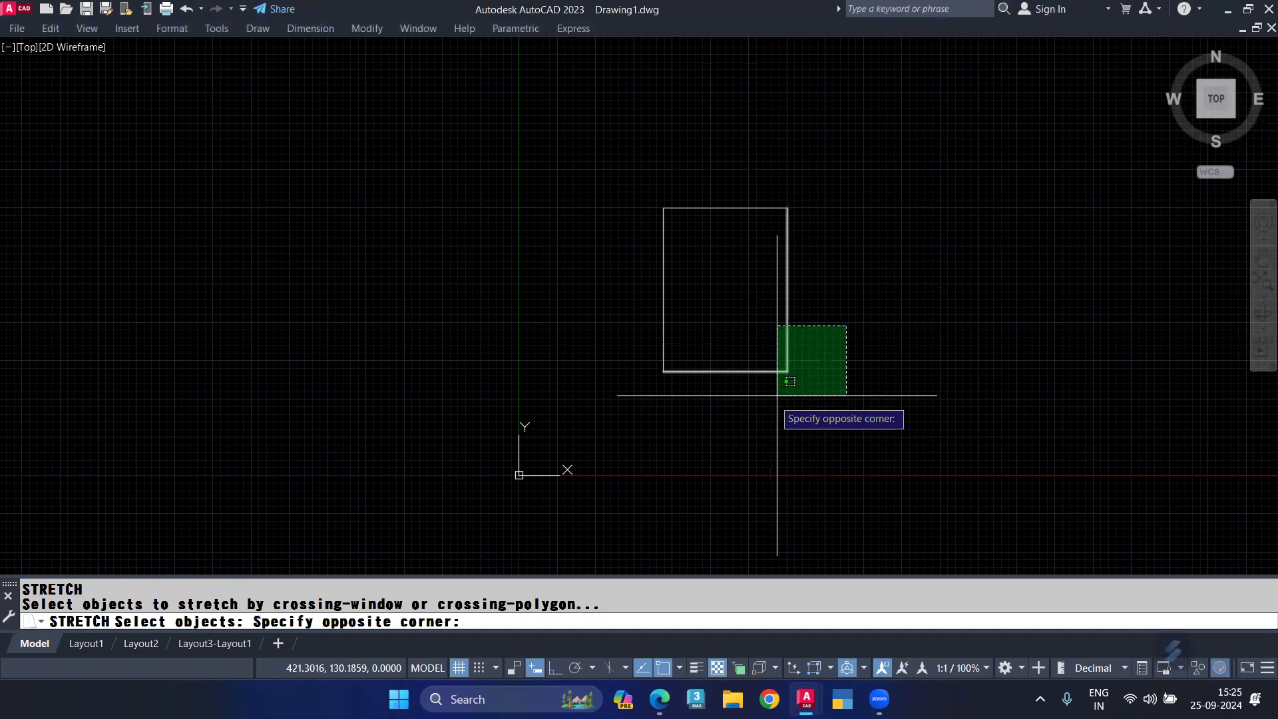
{"action": "left_click", "coordinate": [635, 427]}
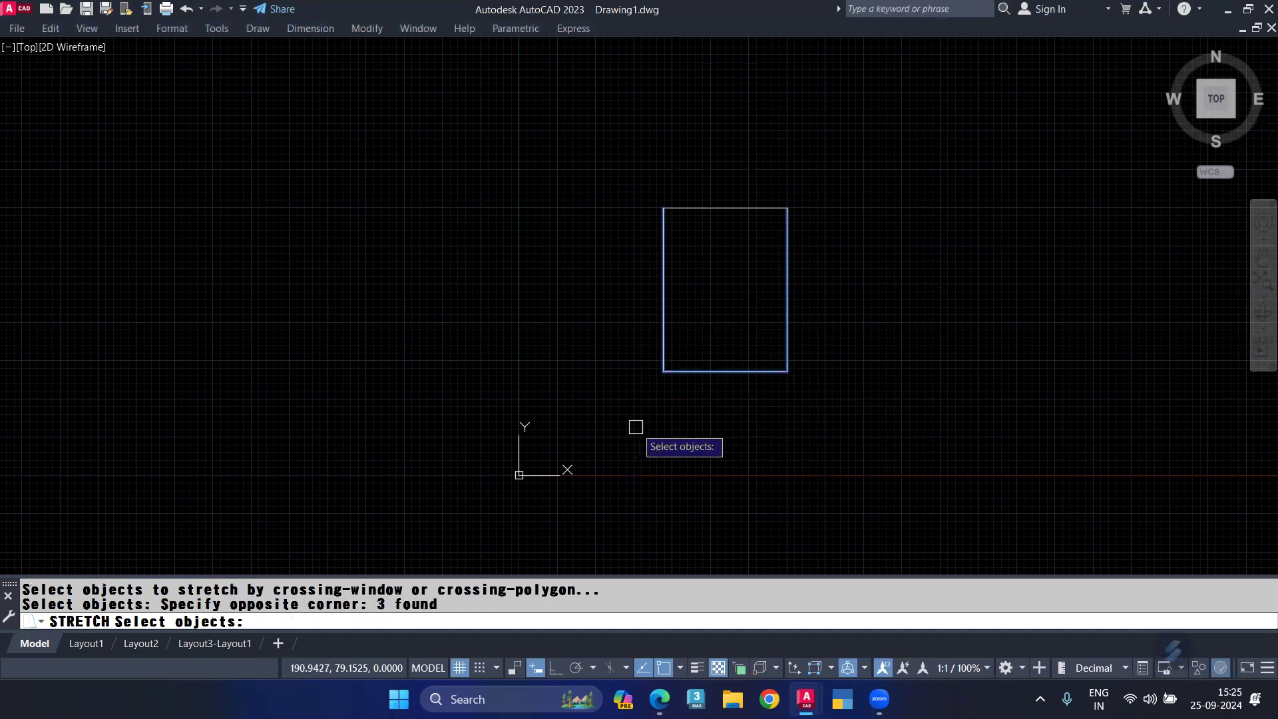
{"action": "key", "text": "Return"}
{"action": "left_click", "coordinate": [608, 440]}
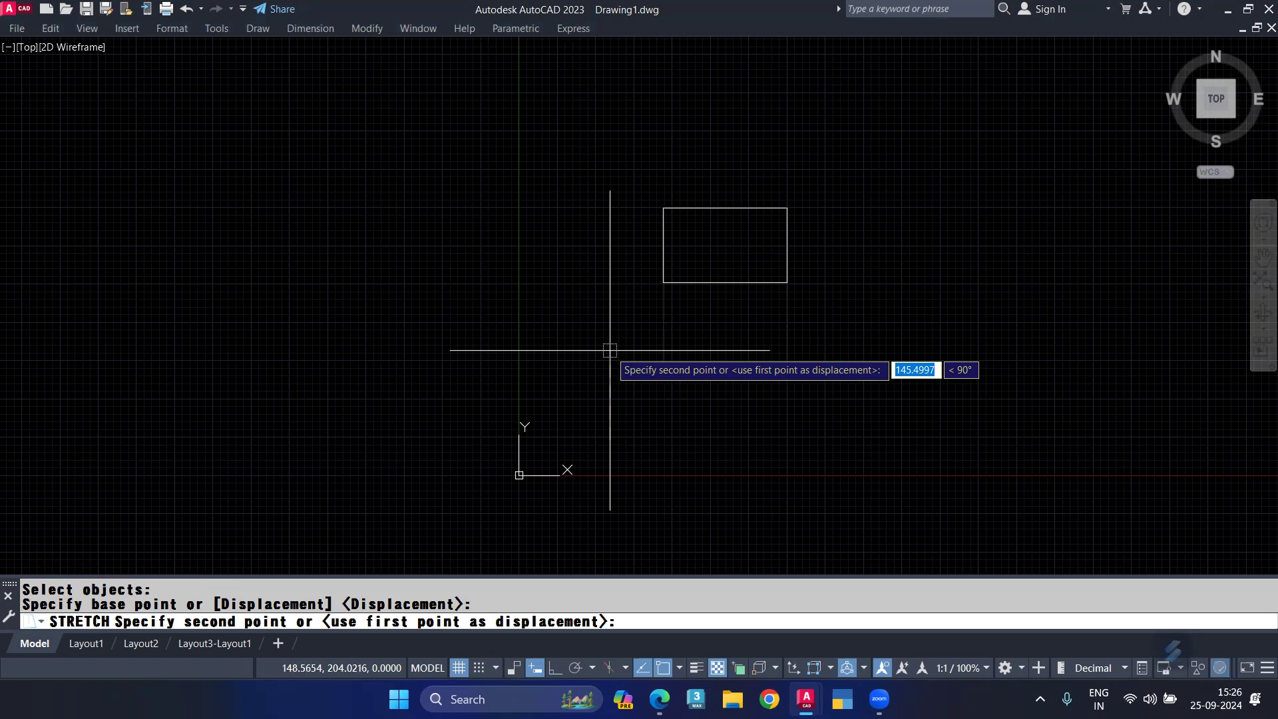
{"action": "left_click", "coordinate": [609, 350]}
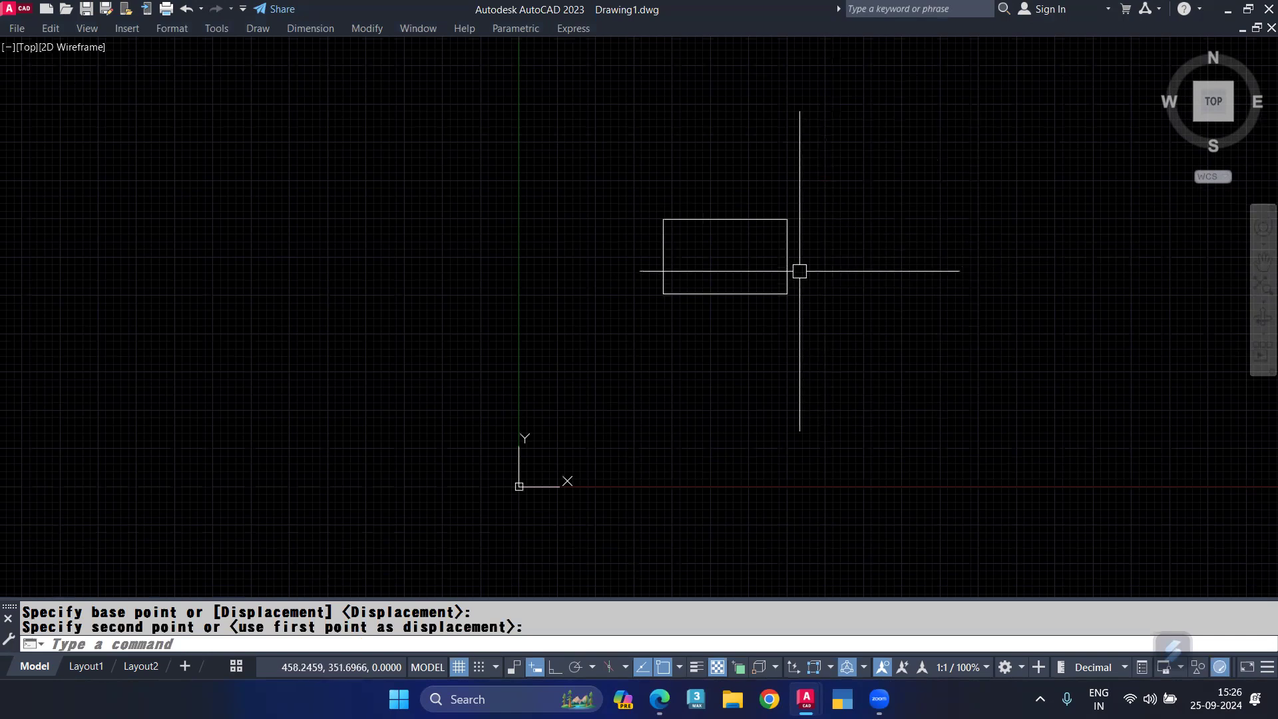
Open the command history and copy the STRETCH entry from "Command: S" through the "Specify opposite corner" line
{"action": "left_click", "coordinate": [875, 261]}
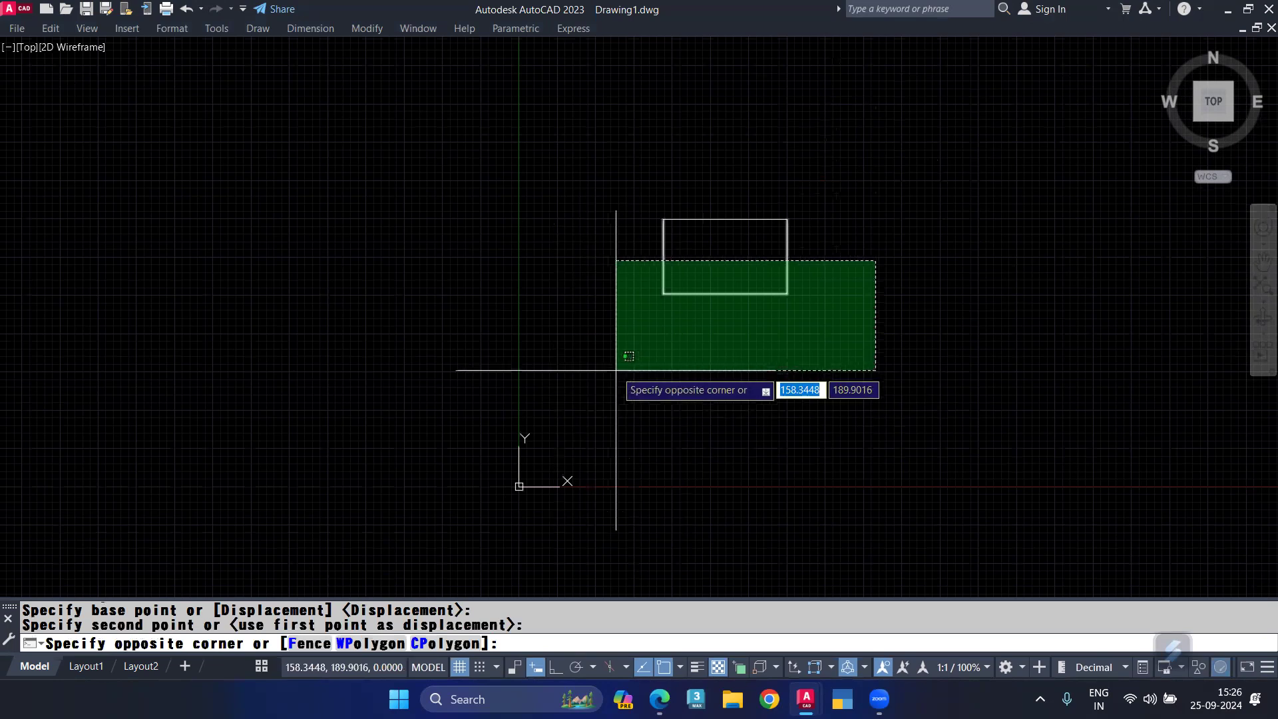
{"action": "key", "text": "Escape"}
{"action": "key", "text": "F2"}
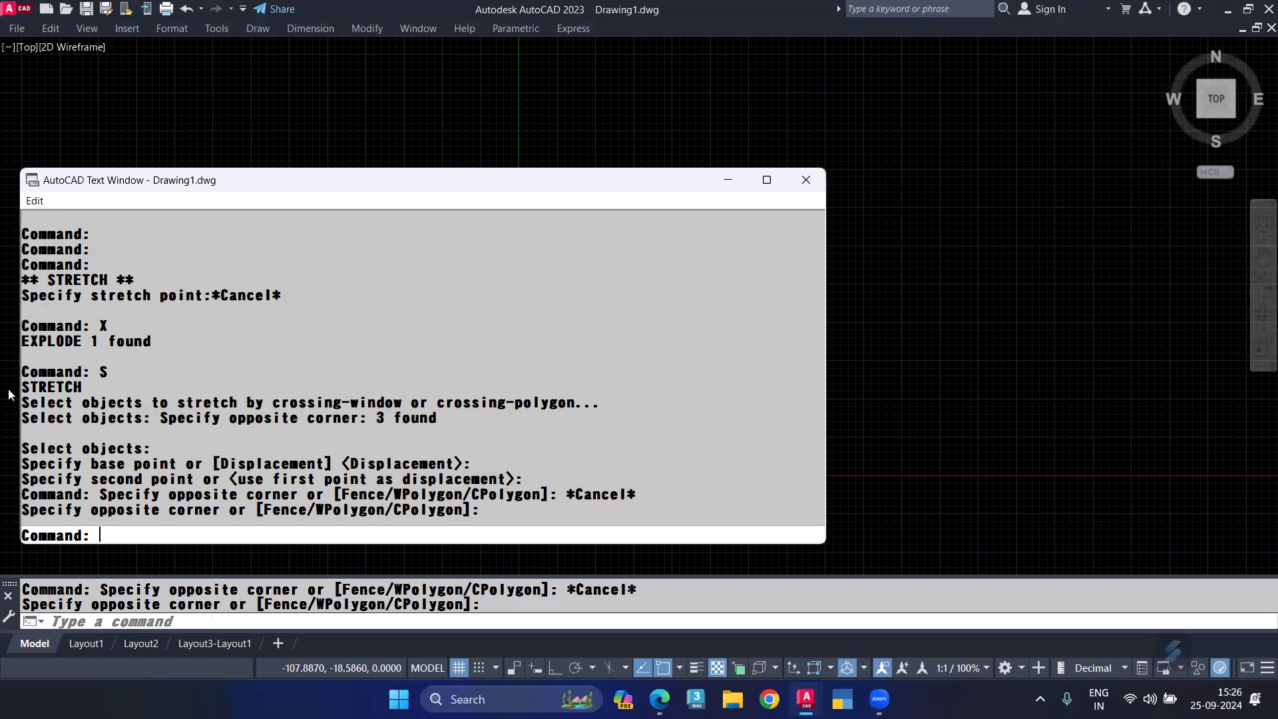
{"action": "left_click_drag", "start_coordinate": [25, 372], "coordinate": [477, 422]}
{"action": "key", "text": "ctrl+c"}
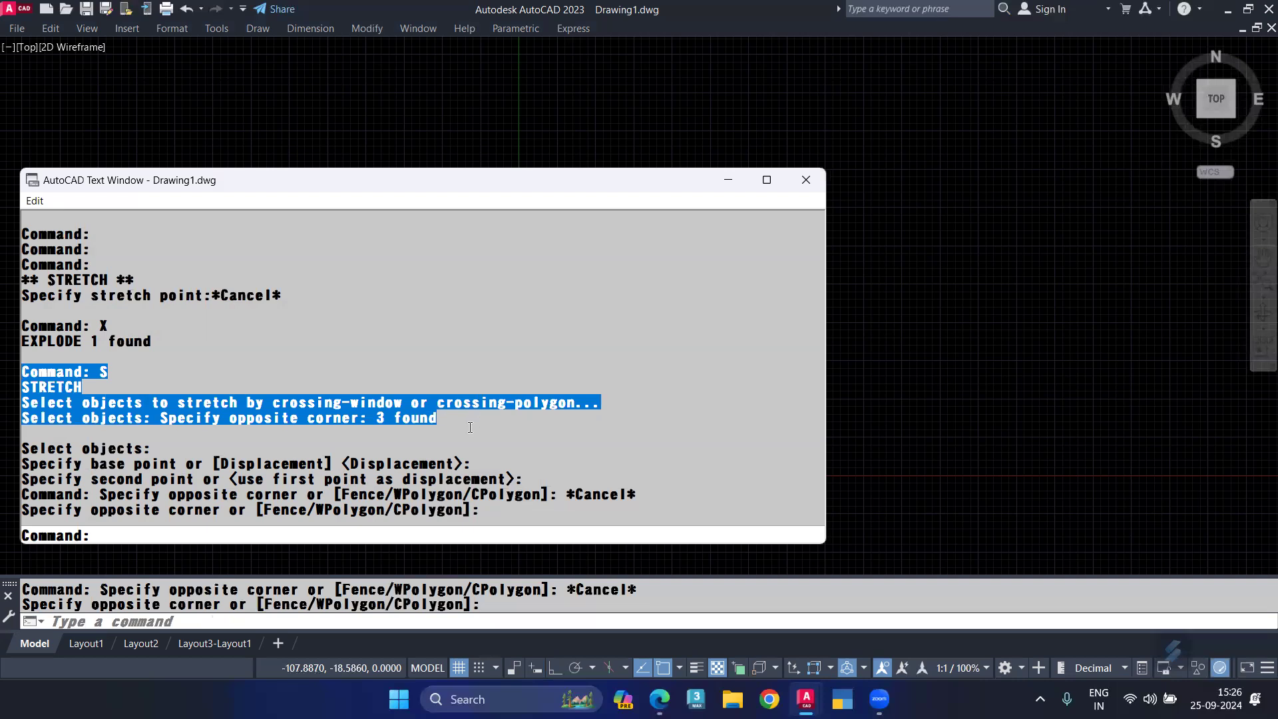
Switch to the notes document in Google Docs and paste the copied STRETCH prompts below the 25/09/2024 date line
{"action": "left_click", "coordinate": [659, 699]}
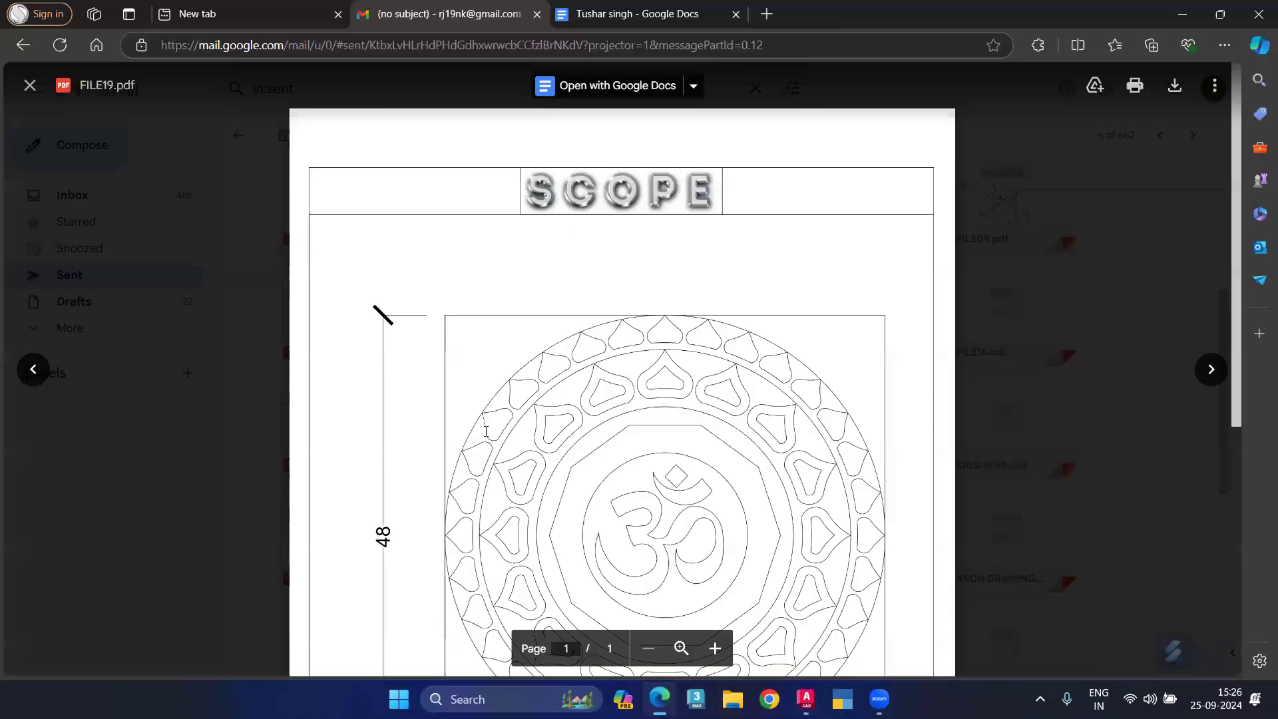
{"action": "left_click", "coordinate": [603, 15]}
{"action": "left_click", "coordinate": [451, 402]}
{"action": "key", "text": "ctrl+v"}
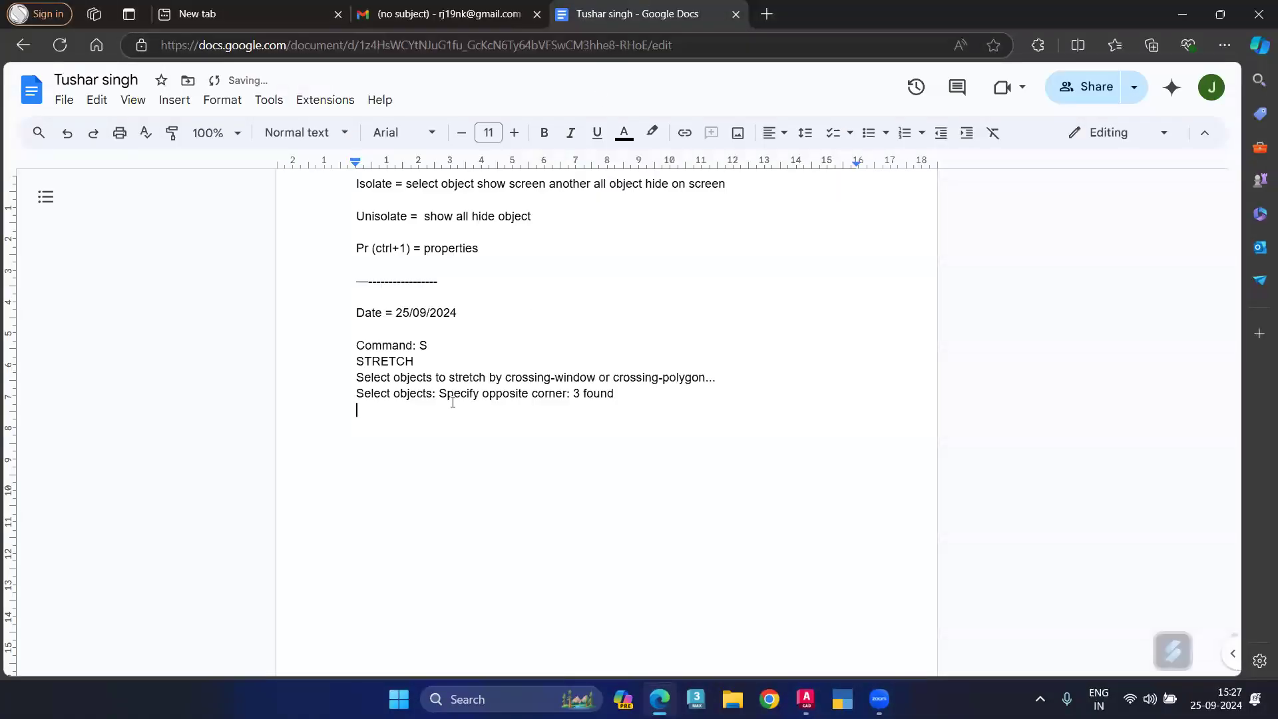
Return to Drawing1.dwg in AutoCAD and erase all lines of the stretched rectangle
{"action": "mouse_move", "coordinate": [806, 699]}
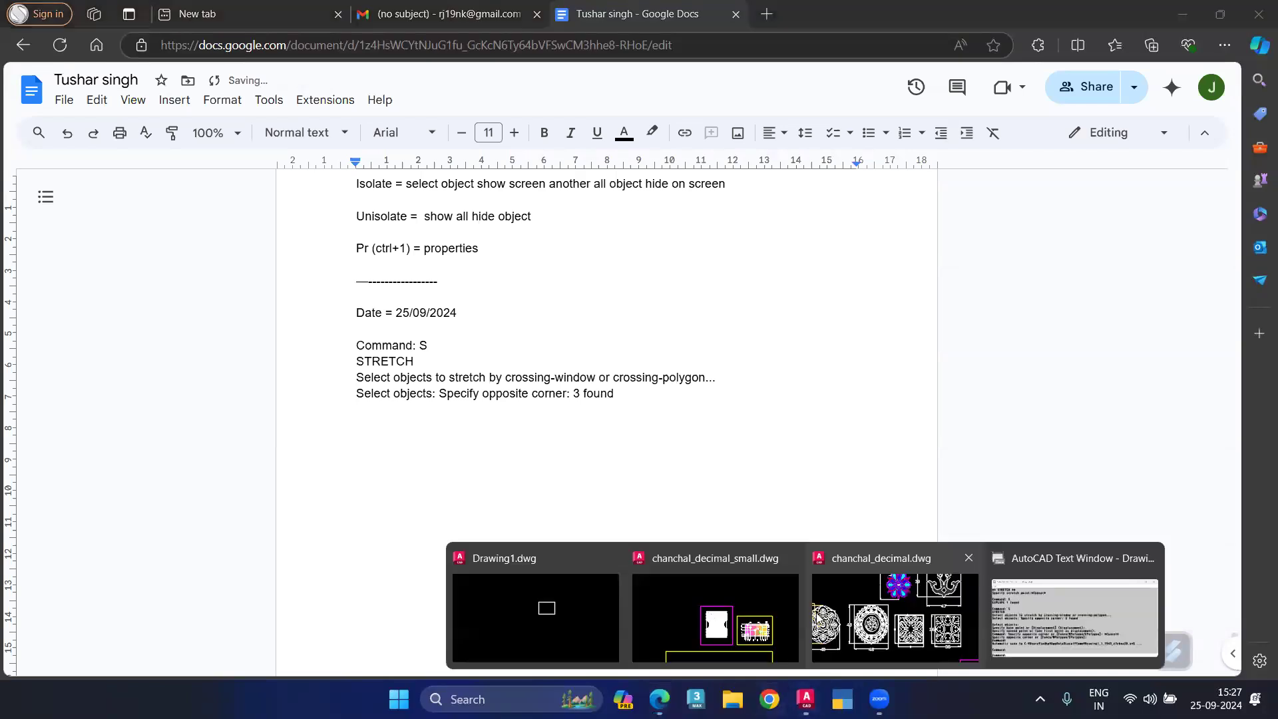
{"action": "left_click", "coordinate": [607, 621]}
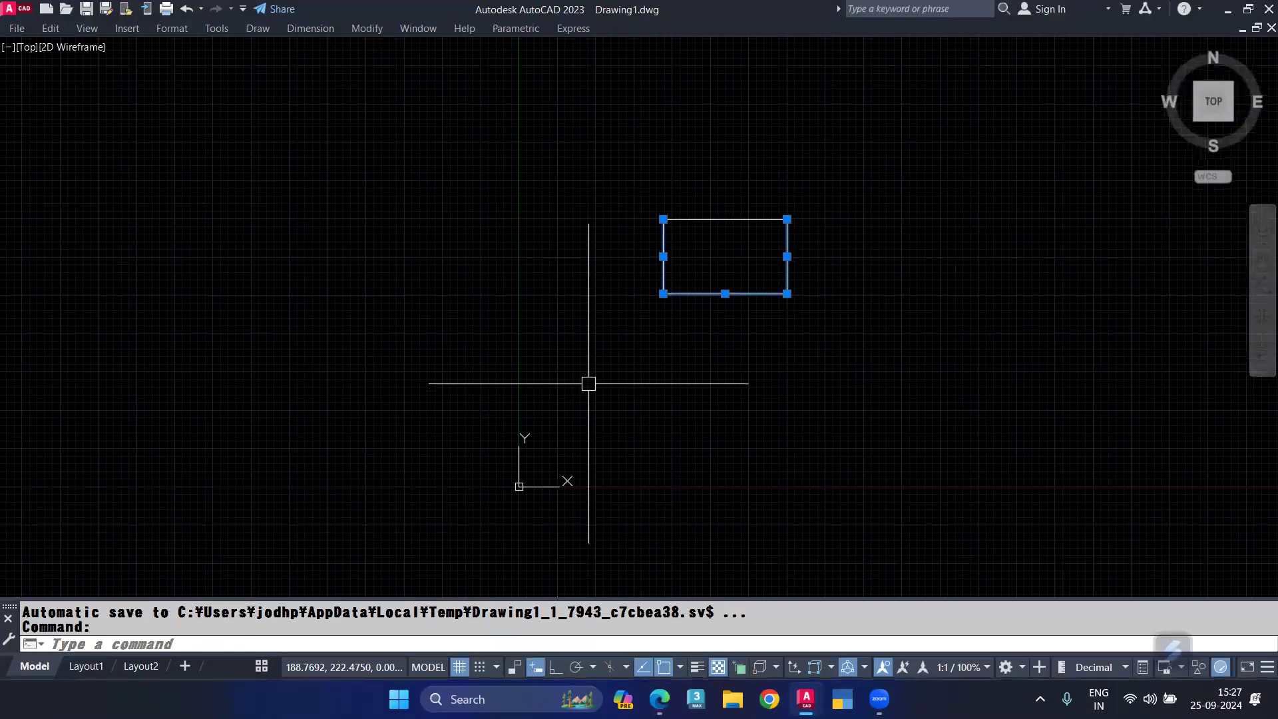
{"action": "key", "text": "Delete"}
{"action": "left_click", "coordinate": [927, 169]}
{"action": "left_click", "coordinate": [645, 313]}
{"action": "key", "text": "Delete"}
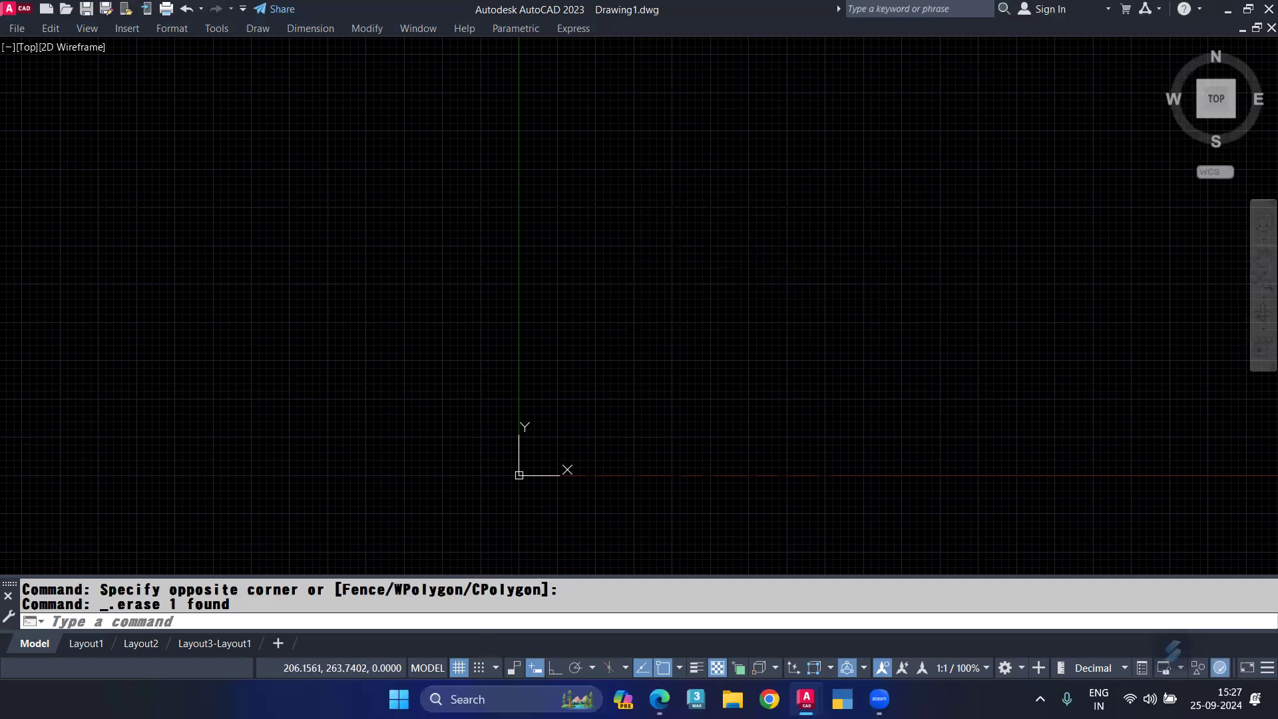
Draw one long horizontal line with Ortho mode on, starting above and to the right of the origin
{"action": "type", "text": "l"}
{"action": "key", "text": "Return"}
{"action": "left_click", "coordinate": [601, 327]}
{"action": "middle_click_drag", "start_coordinate": [913, 343], "coordinate": [731, 389]}
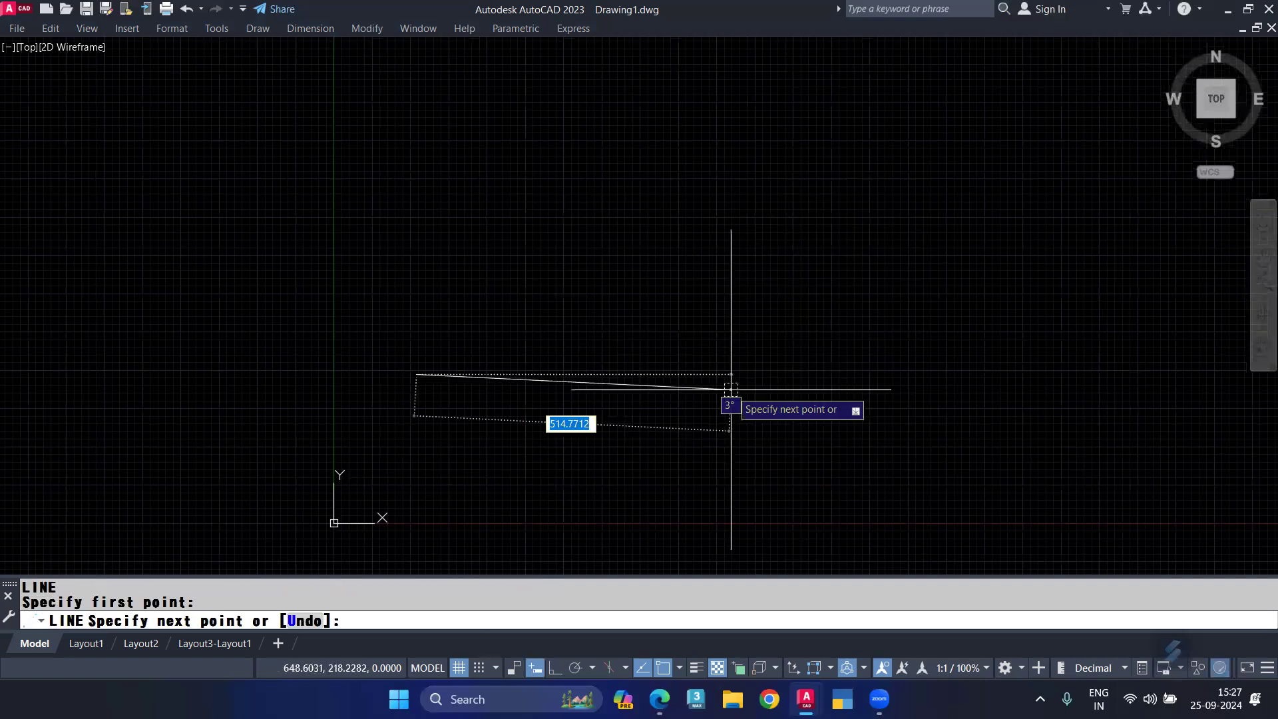
{"action": "key", "text": "F8"}
{"action": "left_click", "coordinate": [1086, 374]}
{"action": "key", "text": "Return"}
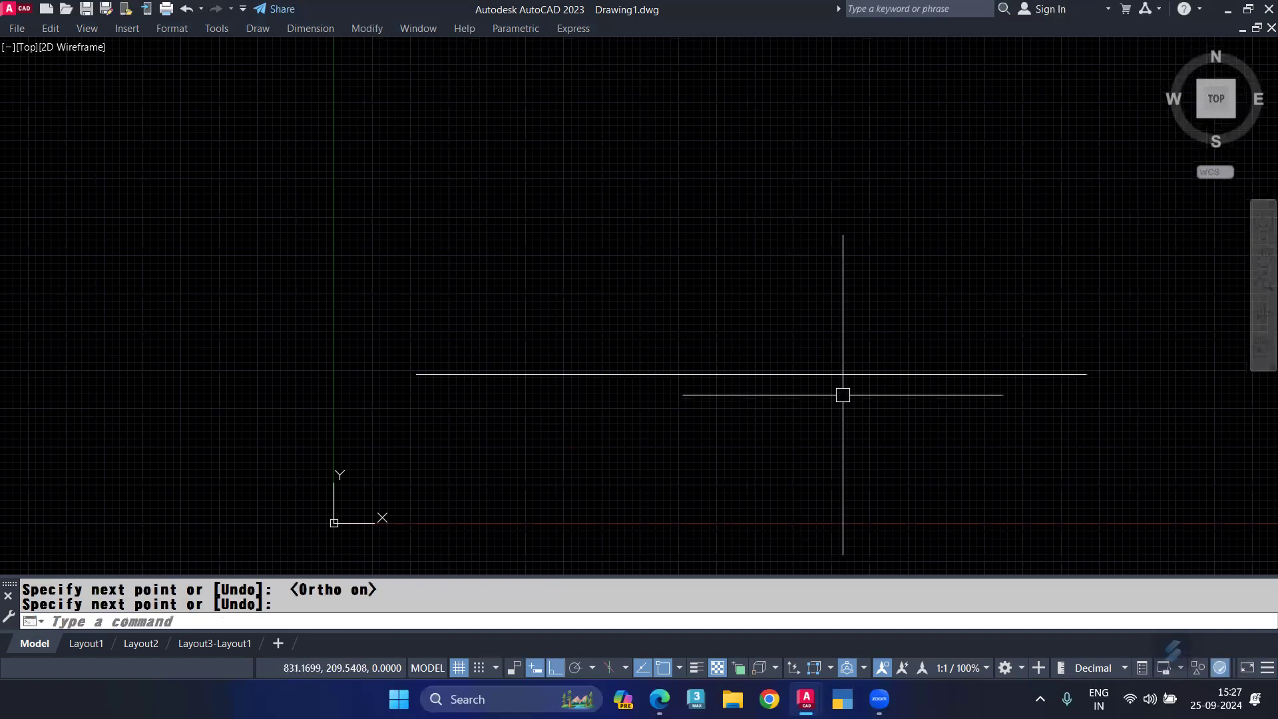
Lengthen the horizontal line with a delta length of 20, applying it four times at the line's left end
{"action": "type", "text": "LEN"}
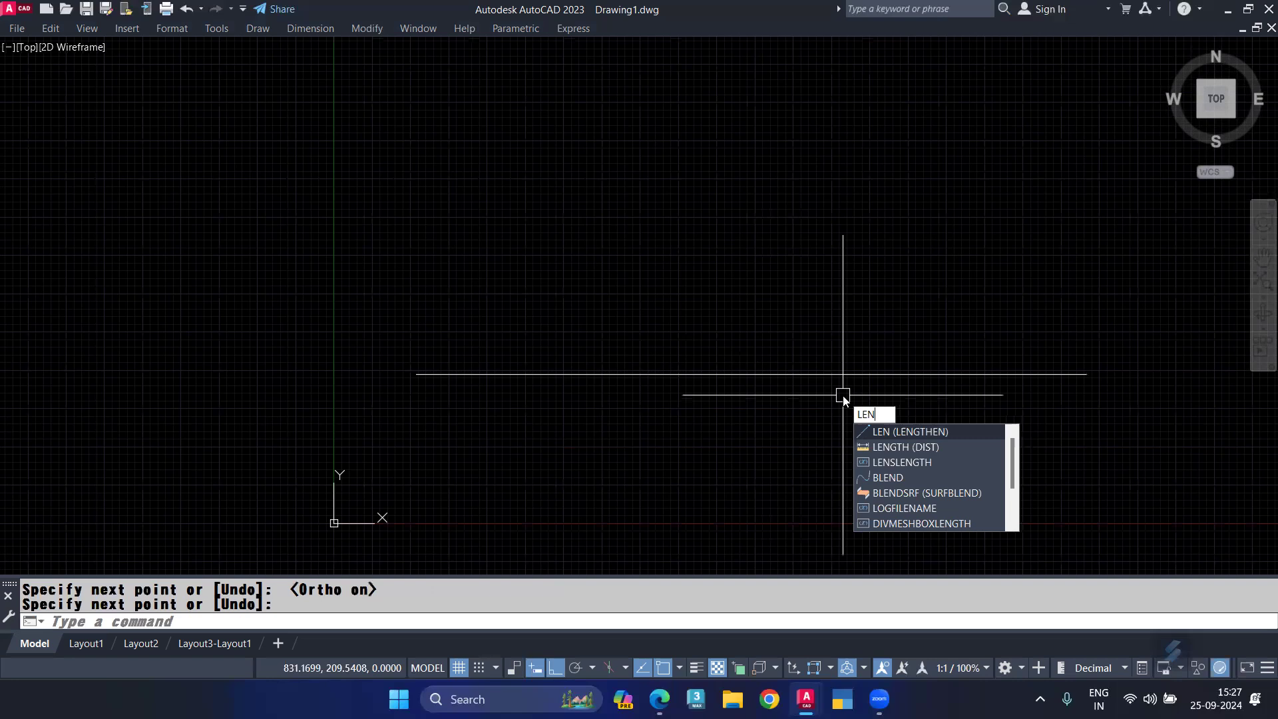
{"action": "key", "text": "Return"}
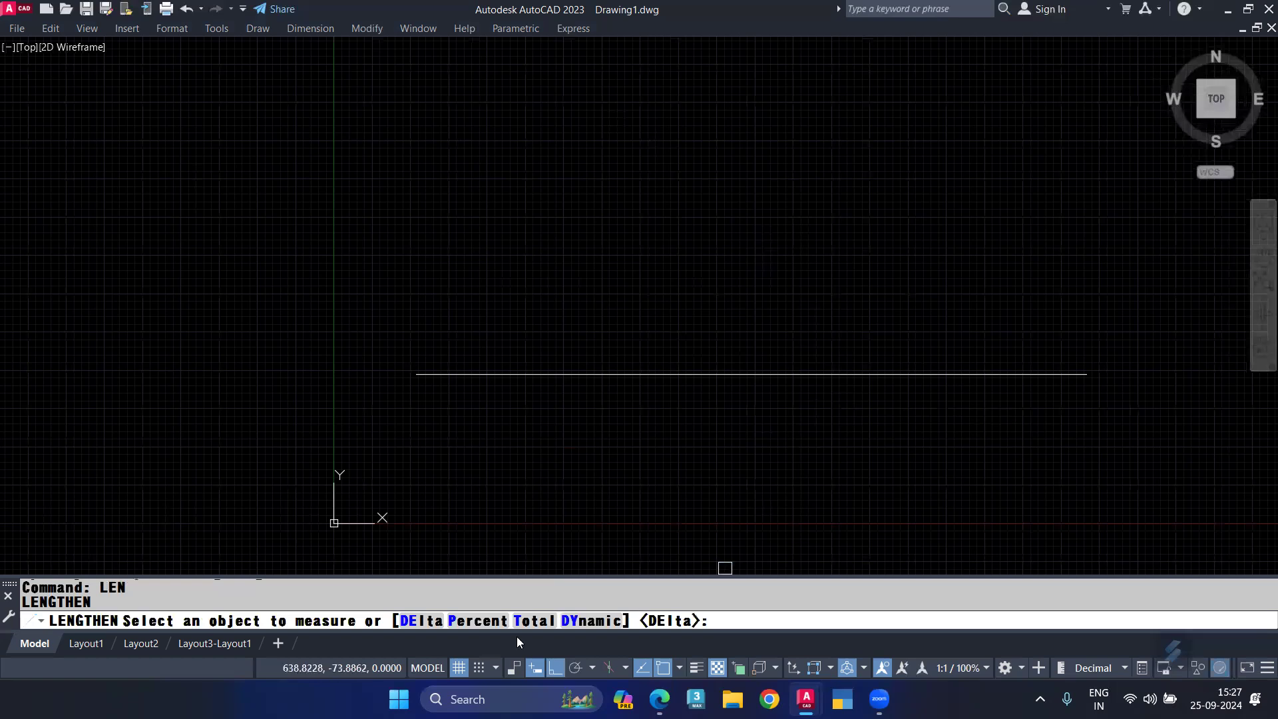
{"action": "left_click", "coordinate": [423, 621]}
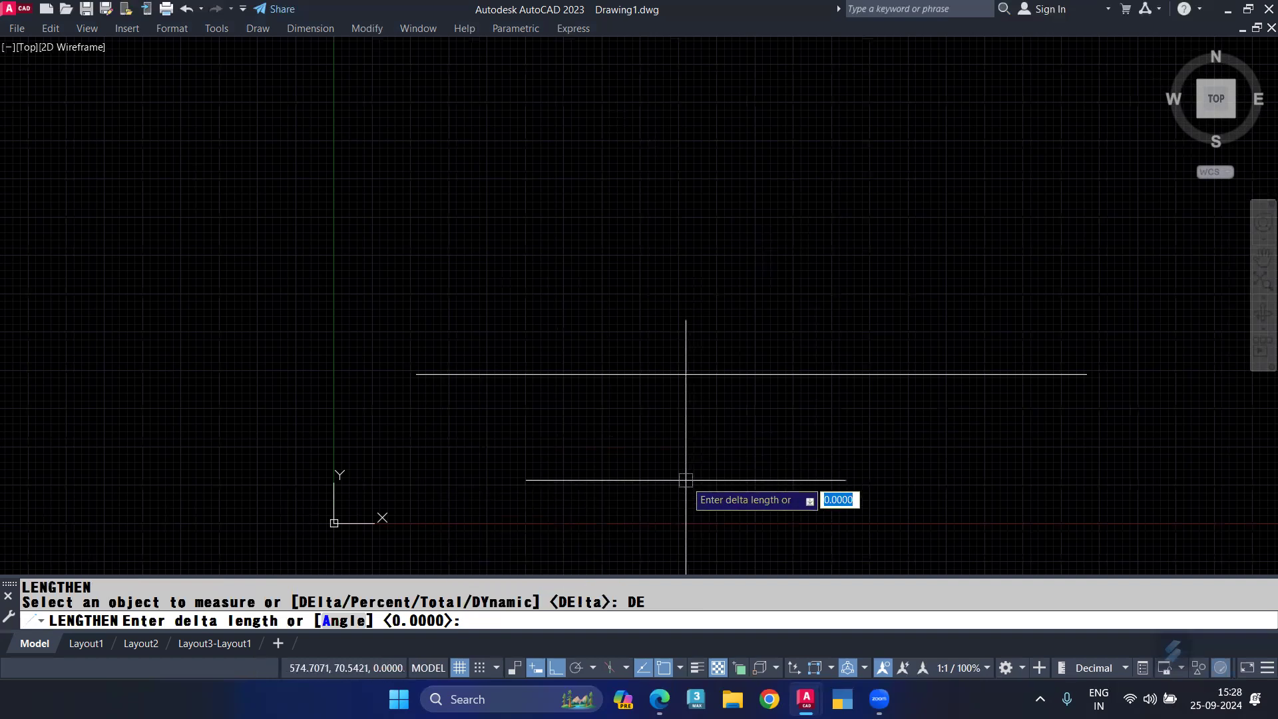
{"action": "type", "text": "20"}
{"action": "key", "text": "Return"}
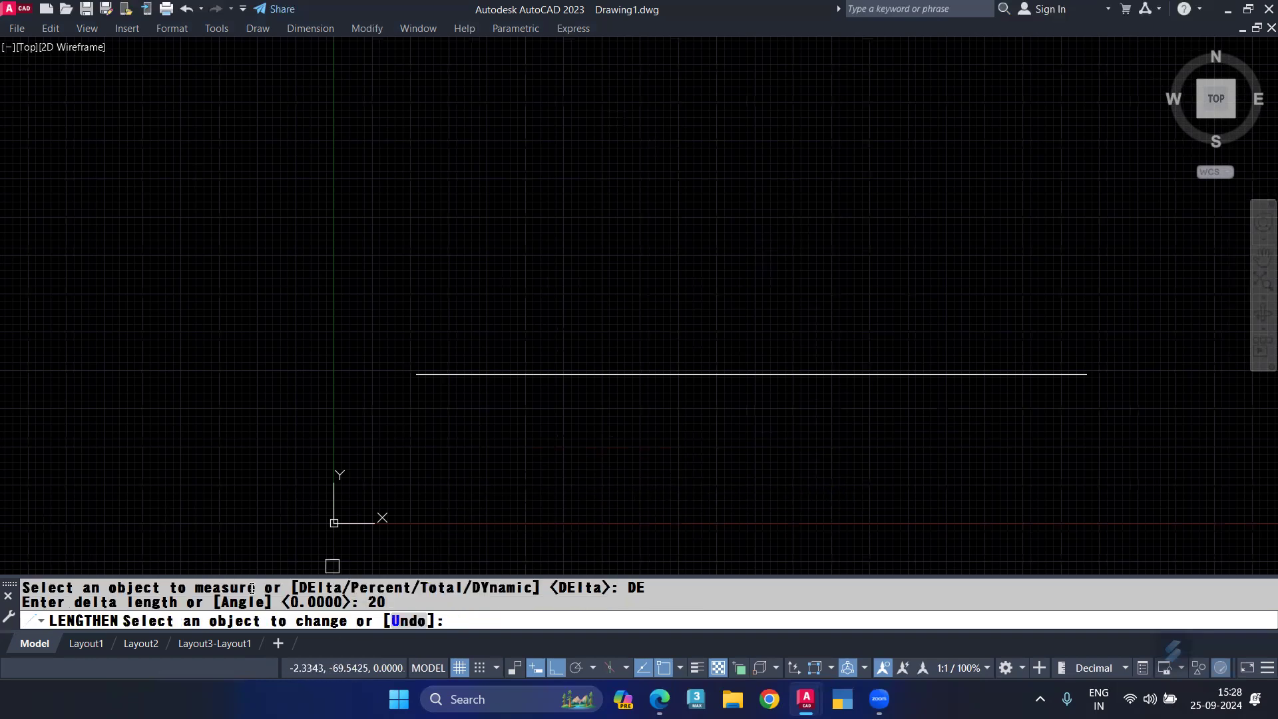
{"action": "left_click", "coordinate": [448, 374]}
{"action": "left_click", "coordinate": [423, 377]}
{"action": "left_click", "coordinate": [422, 378]}
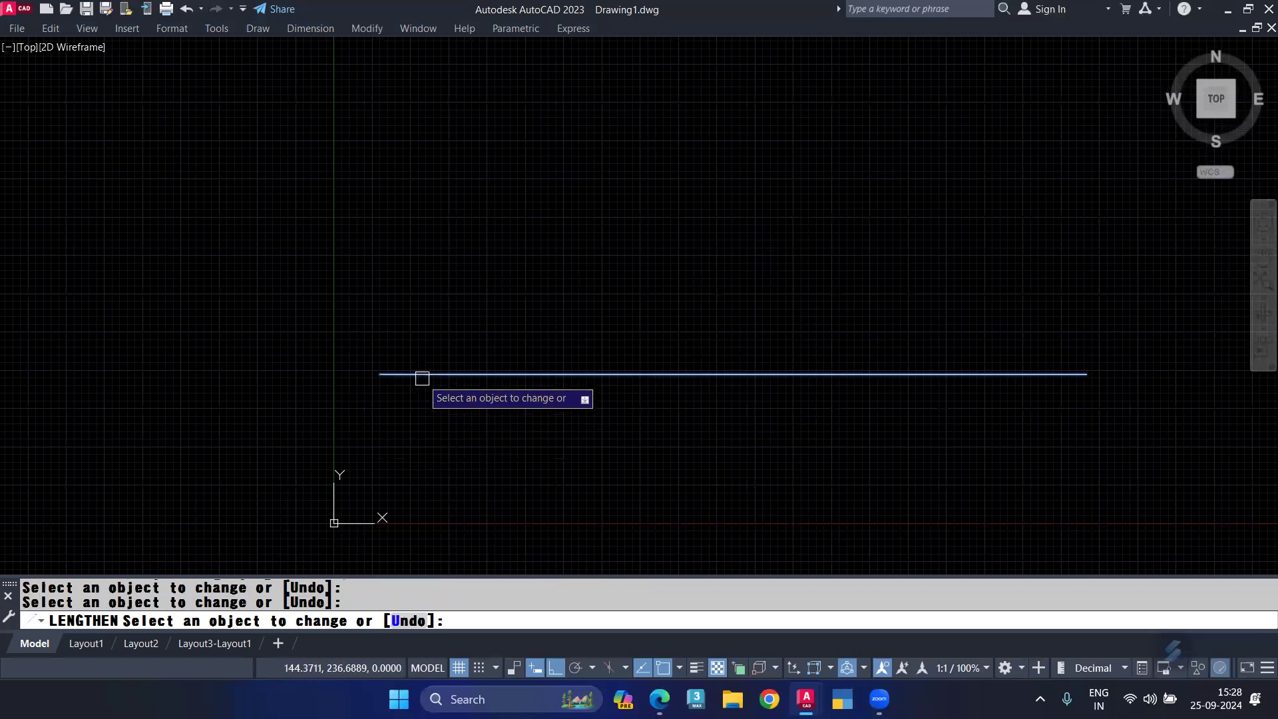
{"action": "left_click", "coordinate": [405, 378]}
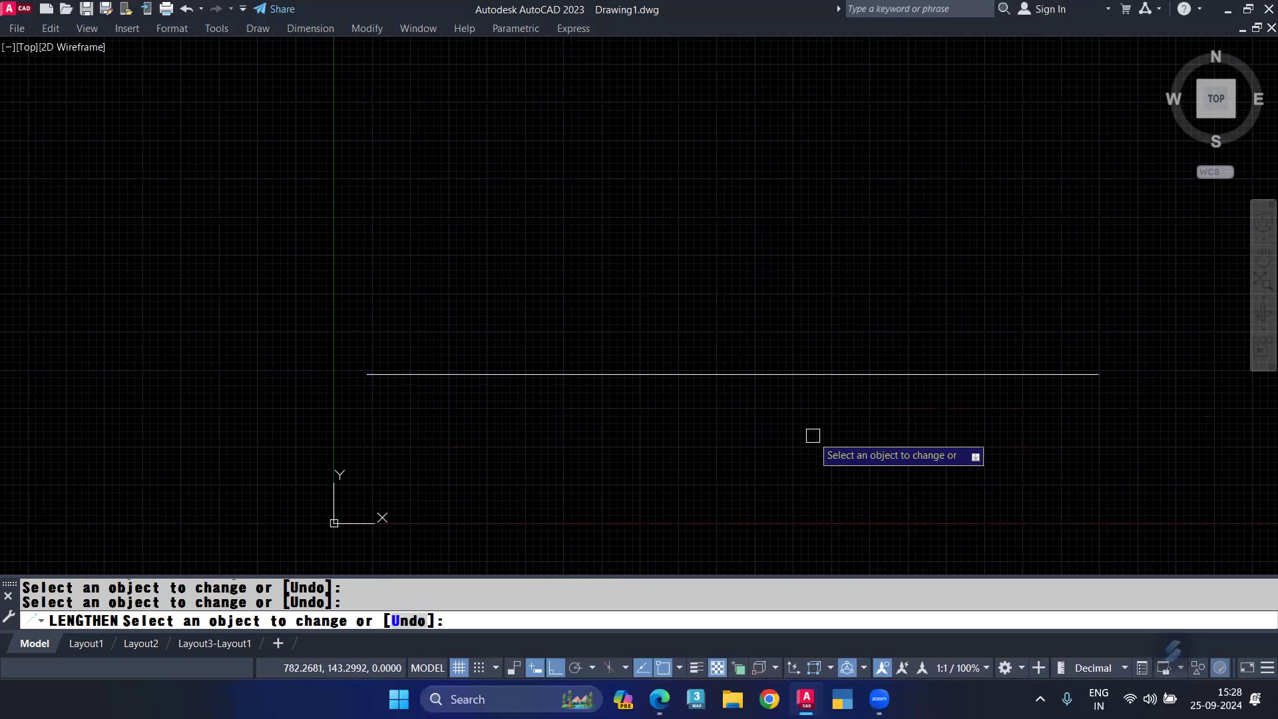
End the LENGTHEN command and copy its delta prompts, from the LEN line to the first object selection, from the command history
{"action": "key", "text": "Escape"}
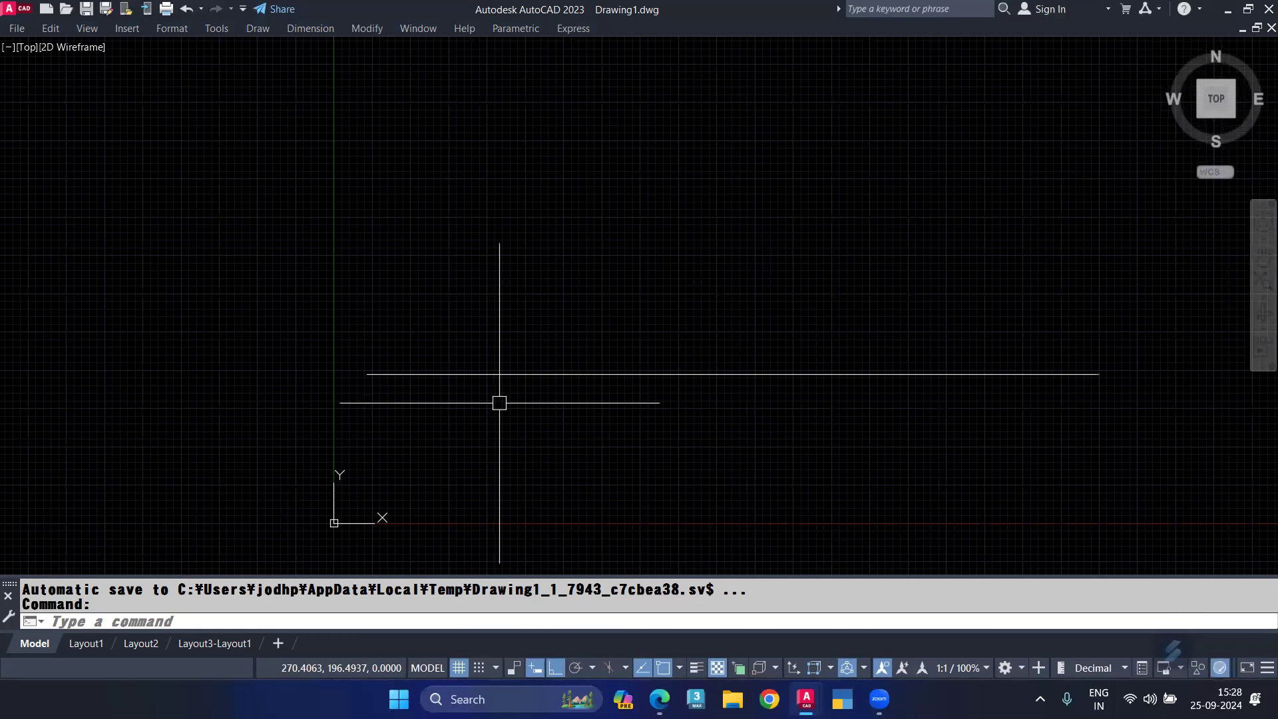
{"action": "key", "text": "ctrl+F2"}
{"action": "scroll", "coordinate": [122, 312], "scroll_direction": "up", "scroll_amount": 1}
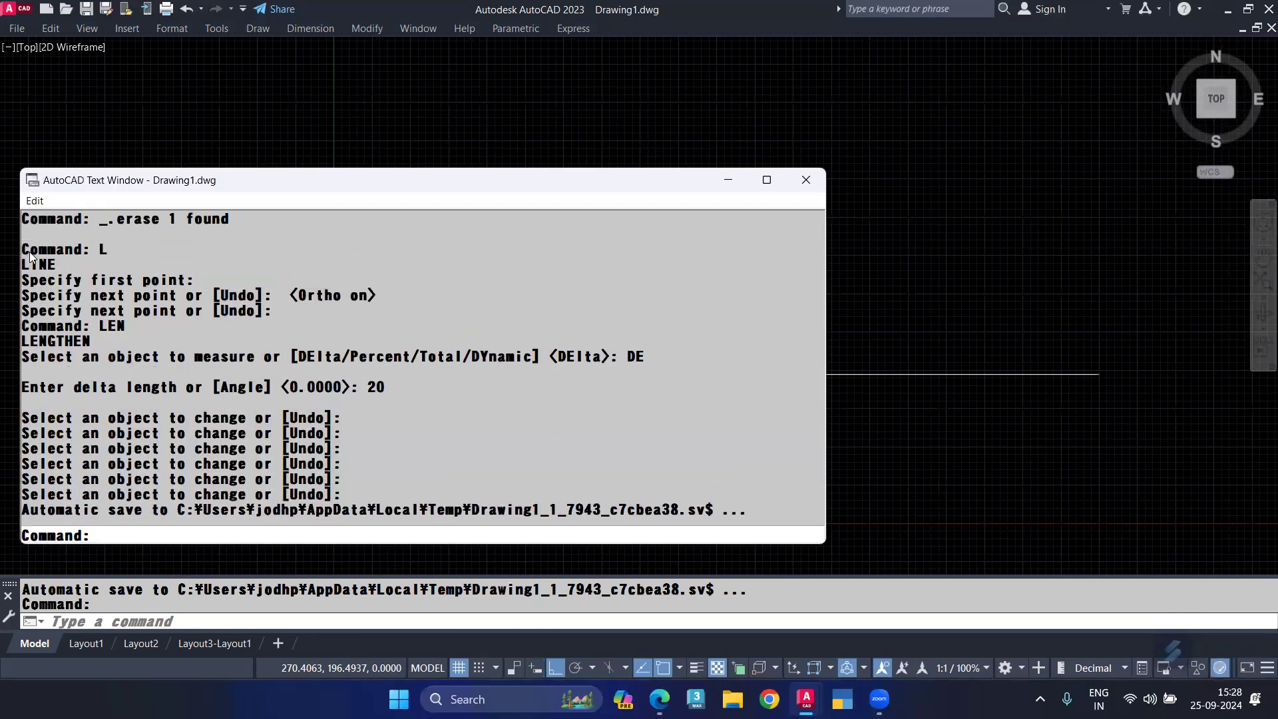
{"action": "left_click_drag", "start_coordinate": [24, 323], "coordinate": [426, 420]}
{"action": "key", "text": "ctrl+c"}
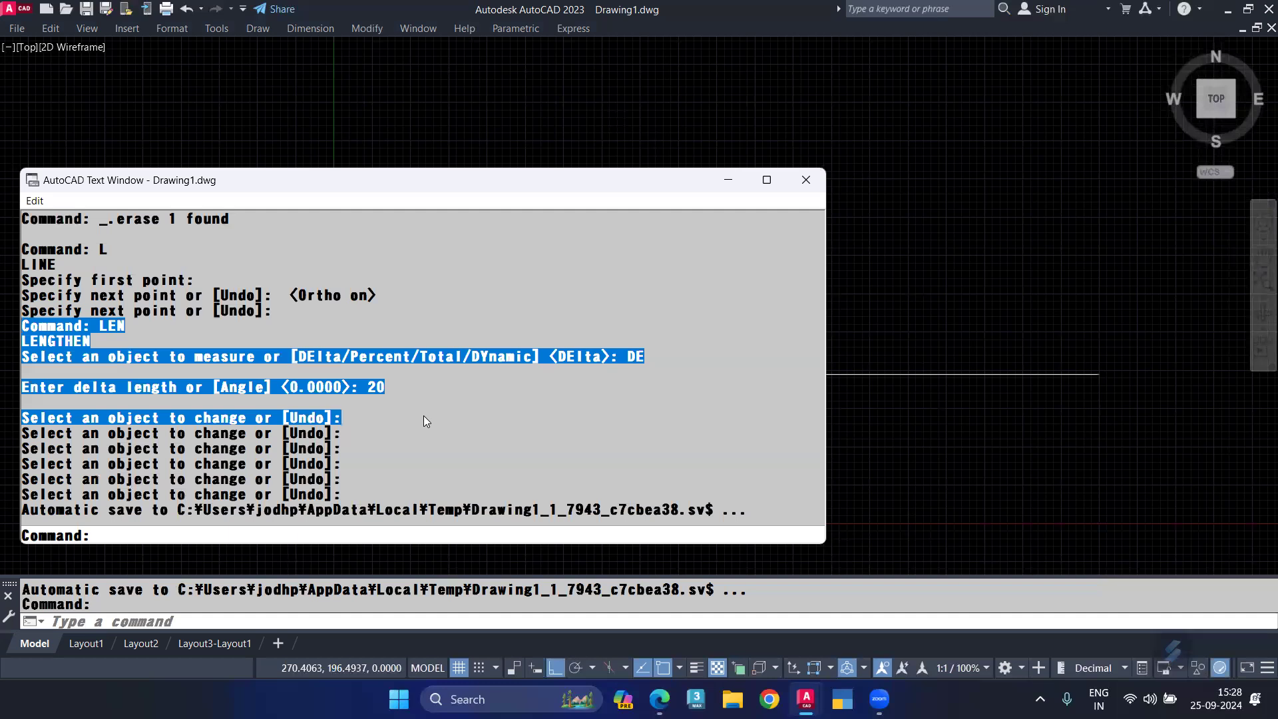
Switch to the Google Docs notes and paste the LENGTHEN delta prompts below the STRETCH entry, separated by a blank line
{"action": "left_click", "coordinate": [659, 698]}
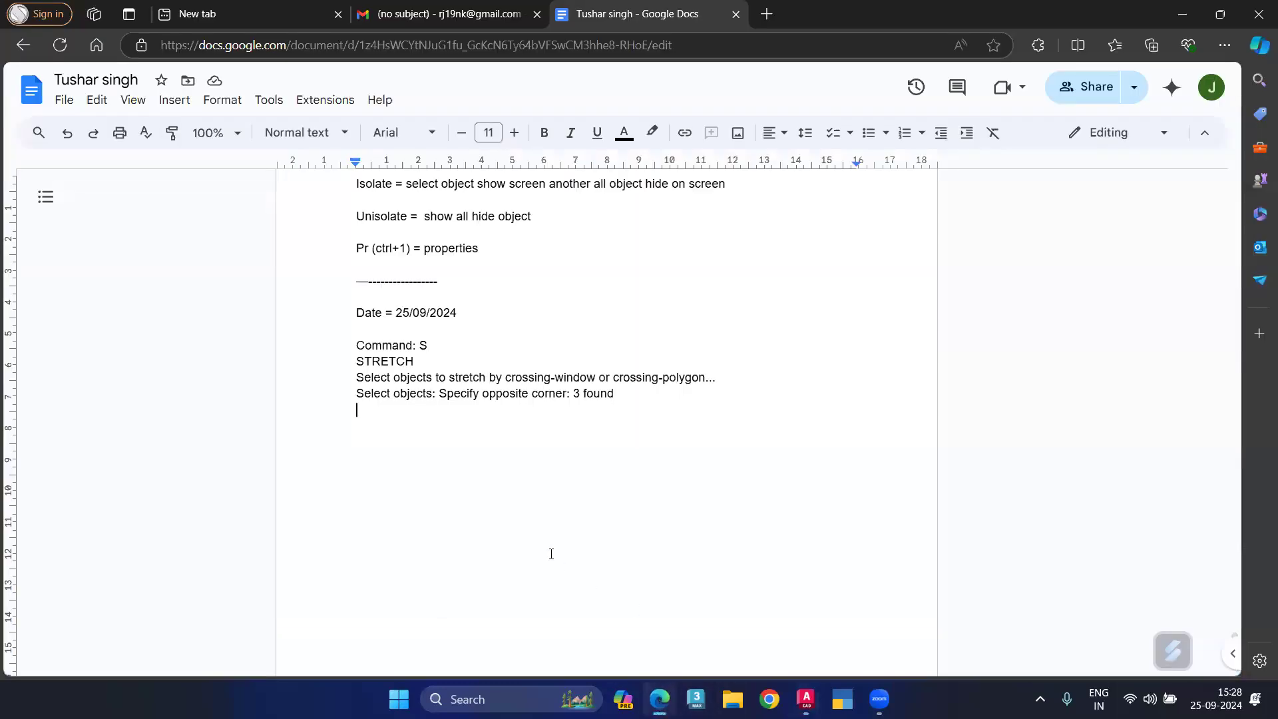
{"action": "key", "text": "Return"}
{"action": "key", "text": "ctrl+v"}
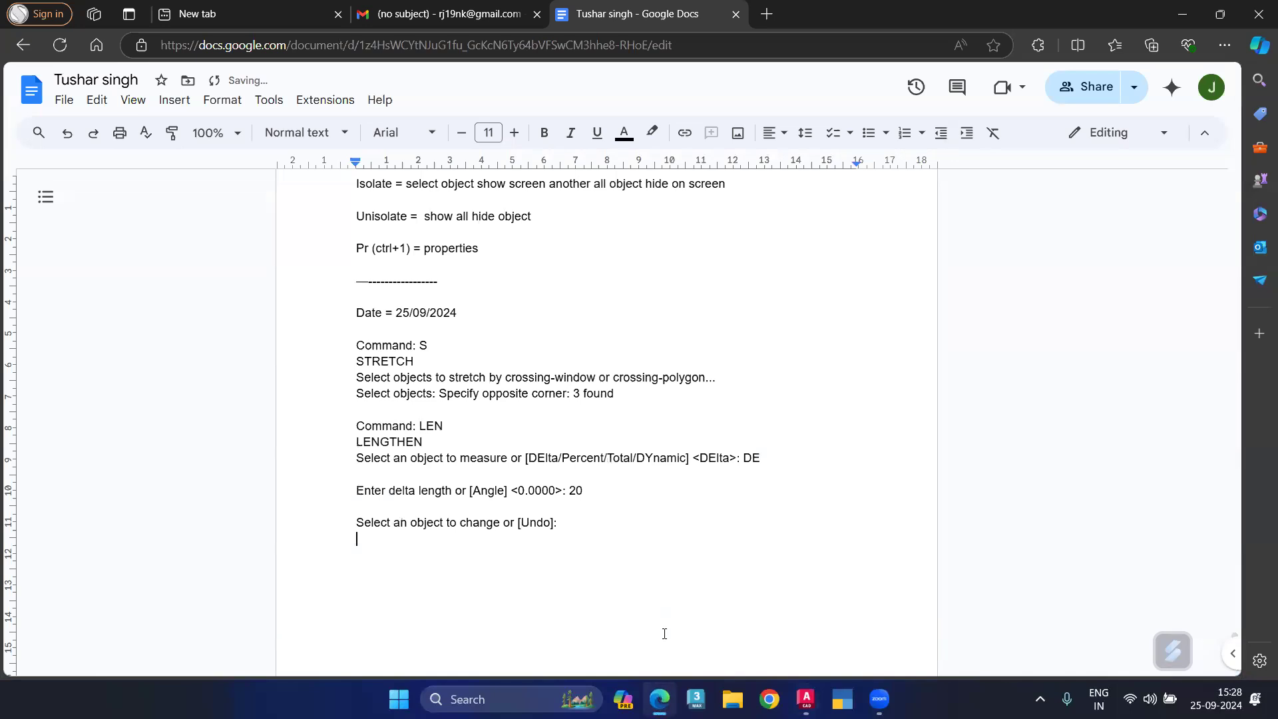
Return to Drawing1.dwg in AutoCAD and apply LENGTHEN with a percentage of 50 four times at the horizontal line's right end
{"action": "mouse_move", "coordinate": [806, 698]}
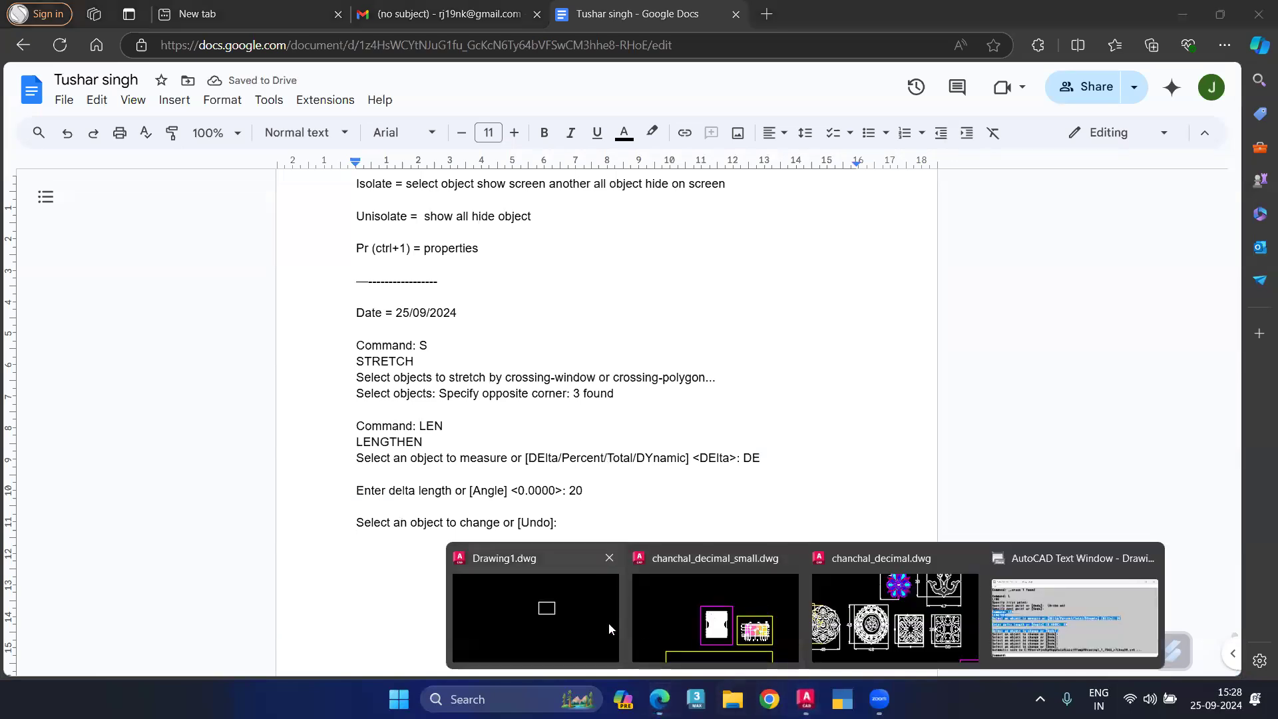
{"action": "left_click", "coordinate": [535, 616]}
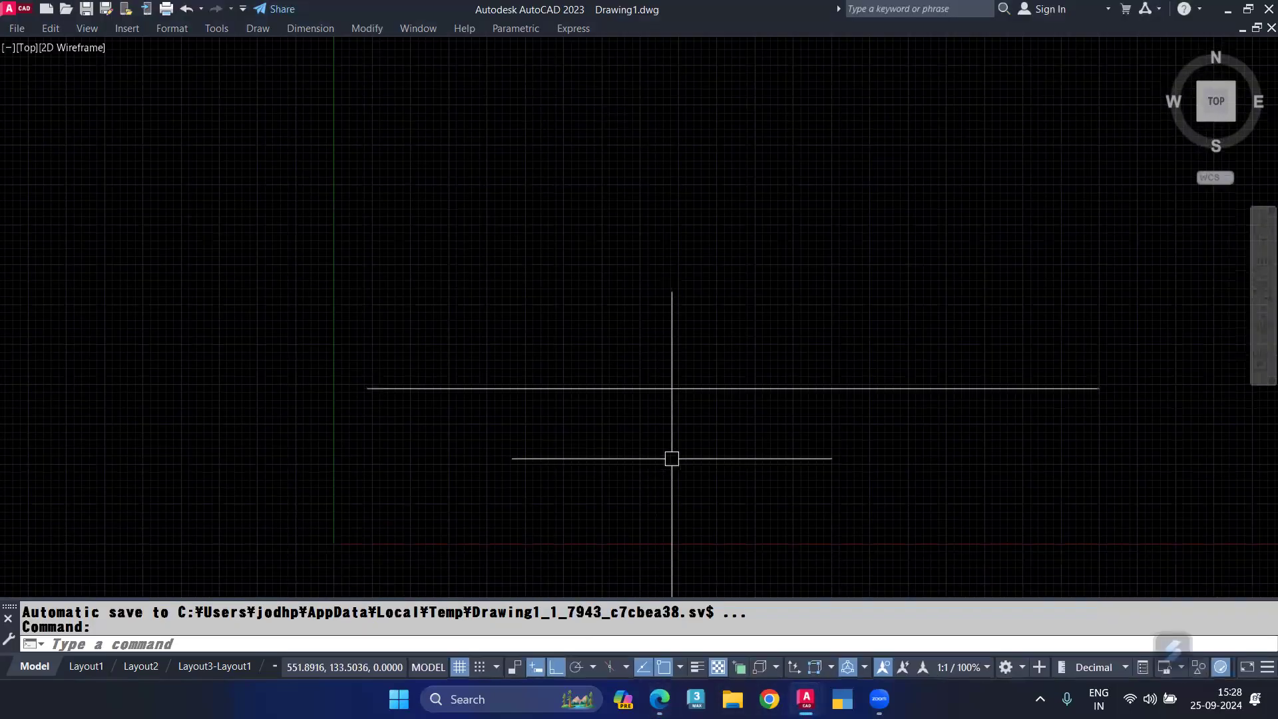
{"action": "type", "text": "LEN"}
{"action": "key", "text": "Return"}
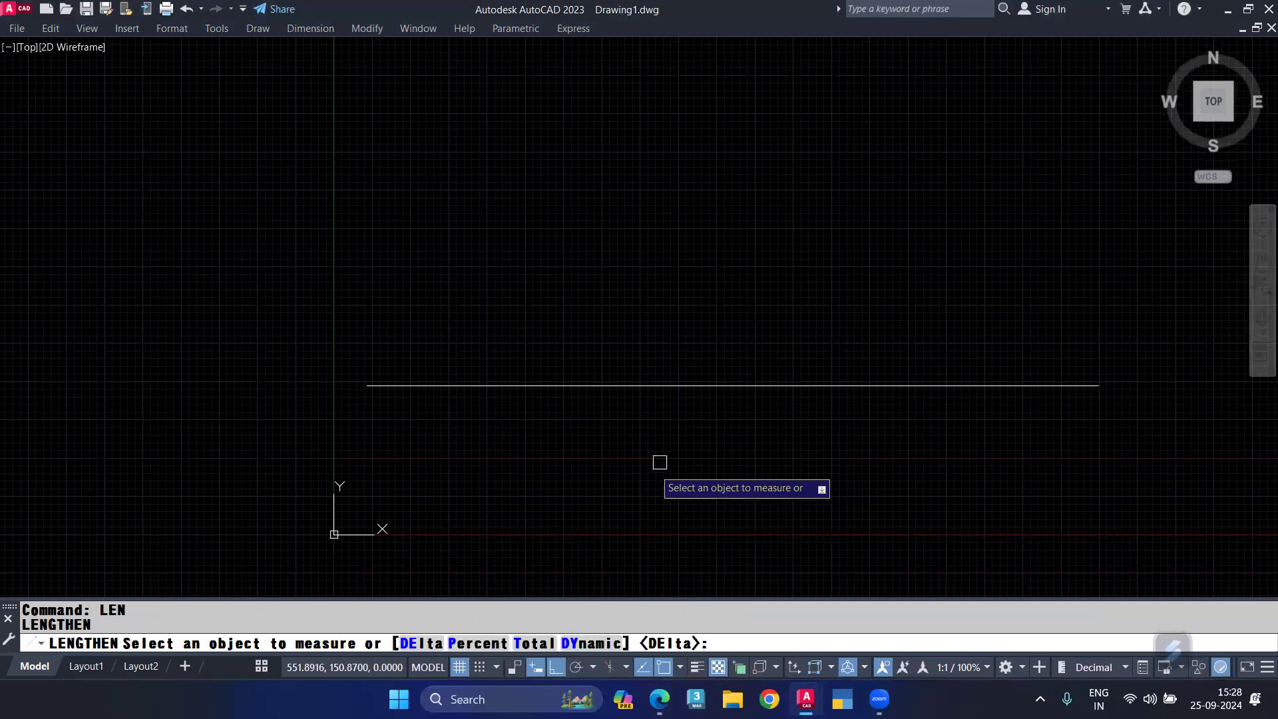
{"action": "type", "text": "P"}
{"action": "key", "text": "Return"}
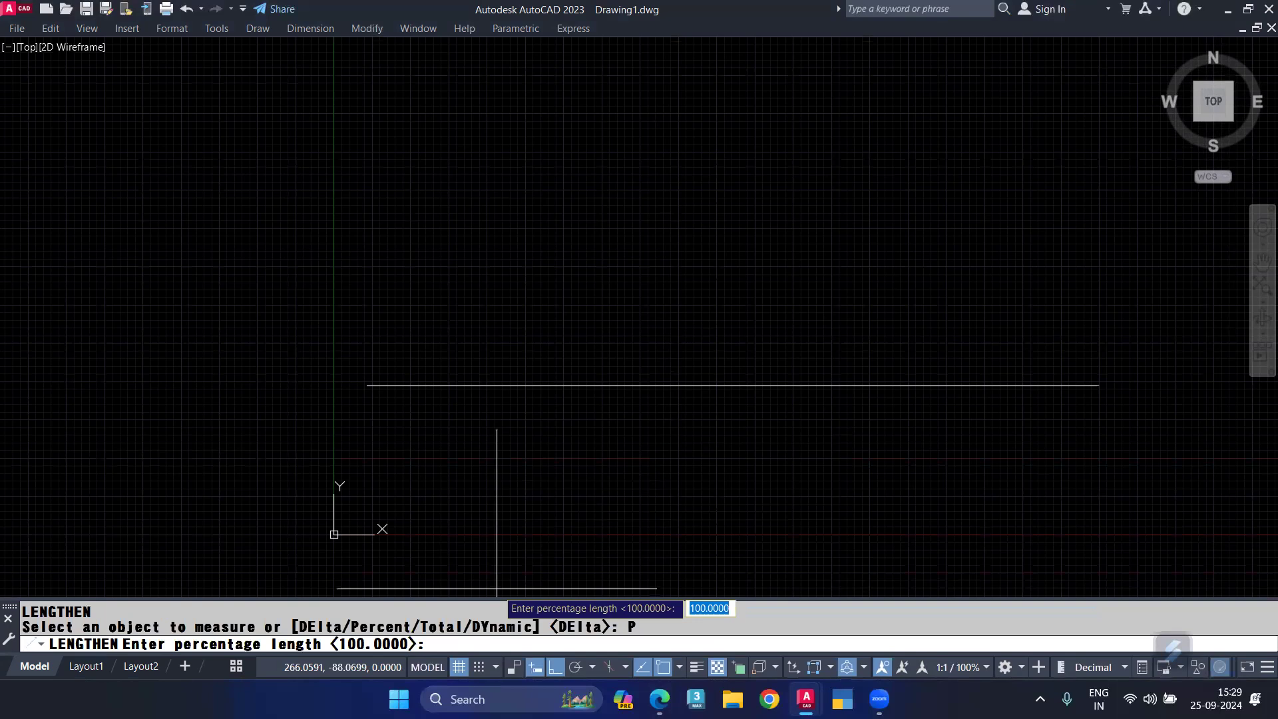
{"action": "type", "text": "50"}
{"action": "key", "text": "Return"}
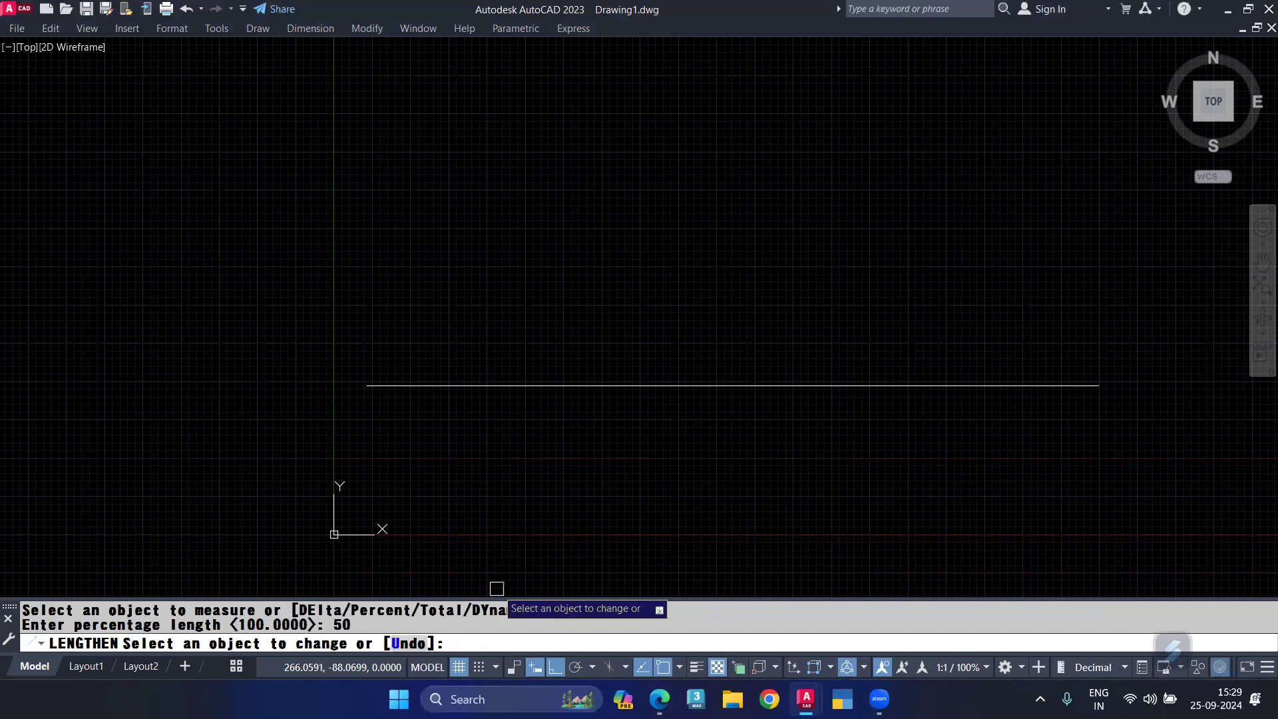
{"action": "left_click", "coordinate": [864, 385]}
{"action": "left_click", "coordinate": [738, 384]}
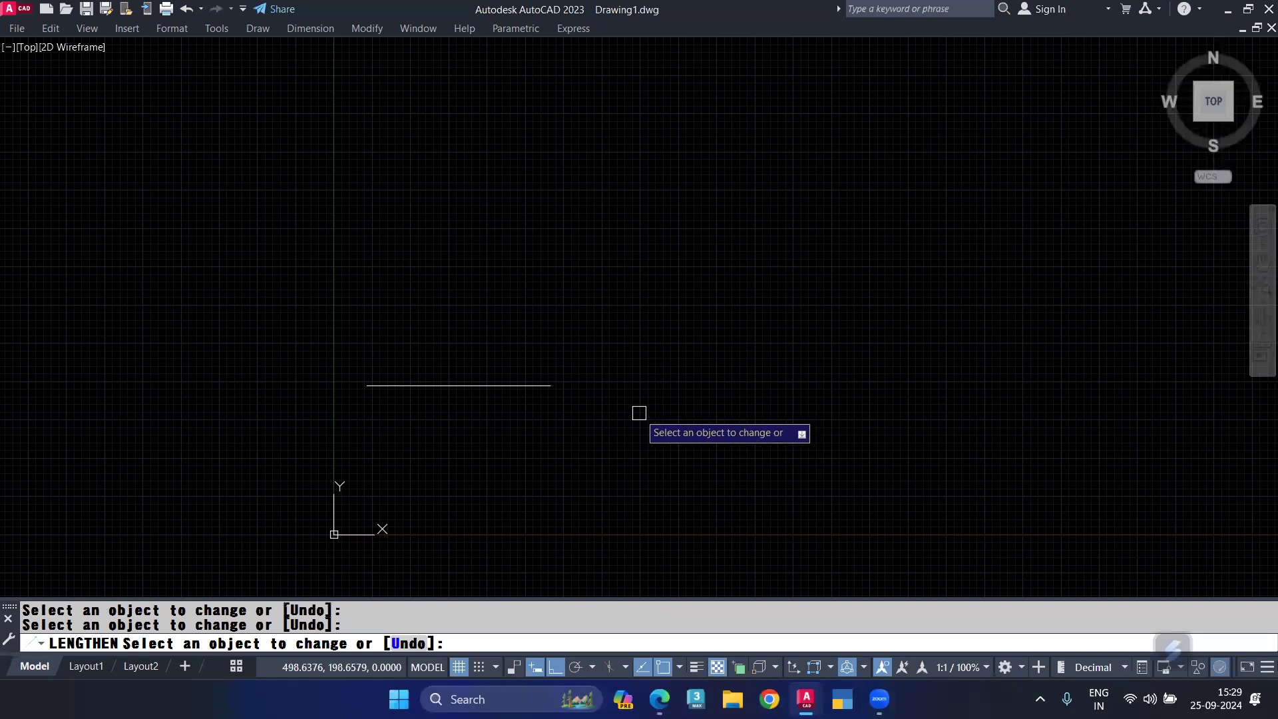
{"action": "left_click", "coordinate": [549, 387]}
{"action": "left_click", "coordinate": [448, 385]}
{"action": "key", "text": "Escape"}
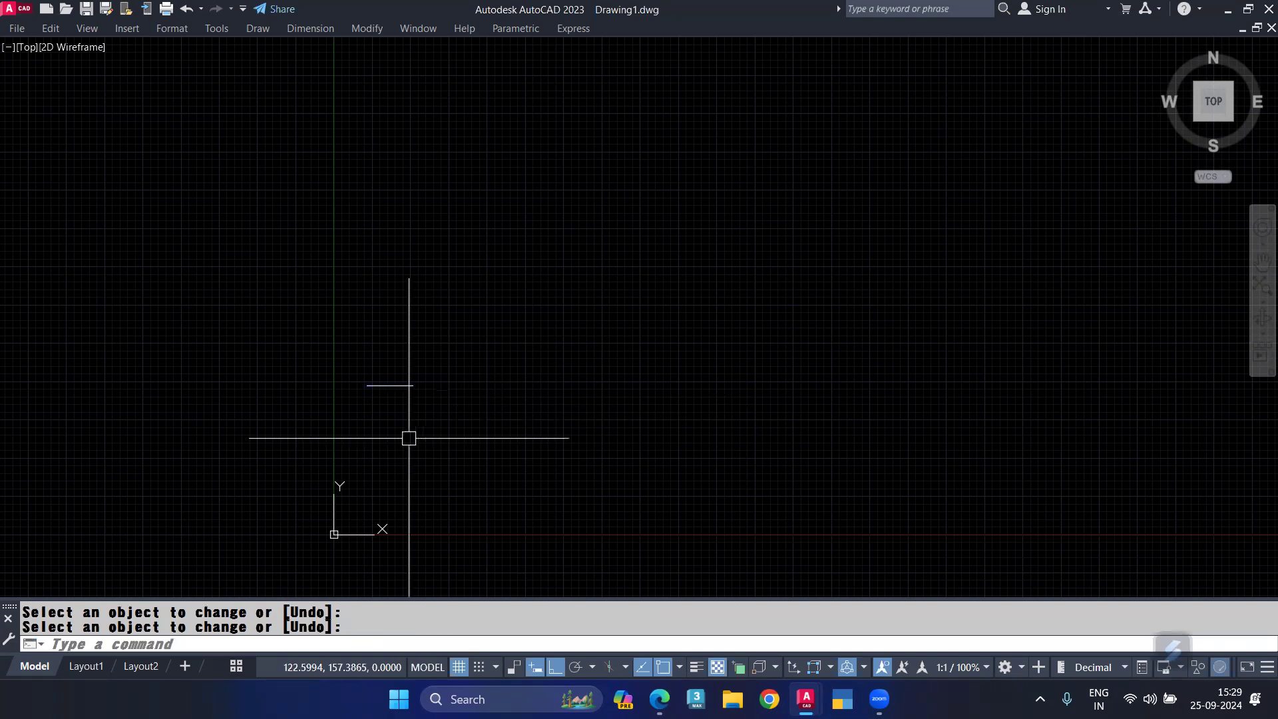
Lengthen the shortened line with a percentage of 120, applying it twice at the line's right end
{"action": "scroll", "coordinate": [404, 384], "scroll_direction": "up", "scroll_amount": 6}
{"action": "middle_click_drag", "start_coordinate": [404, 384], "coordinate": [514, 400]}
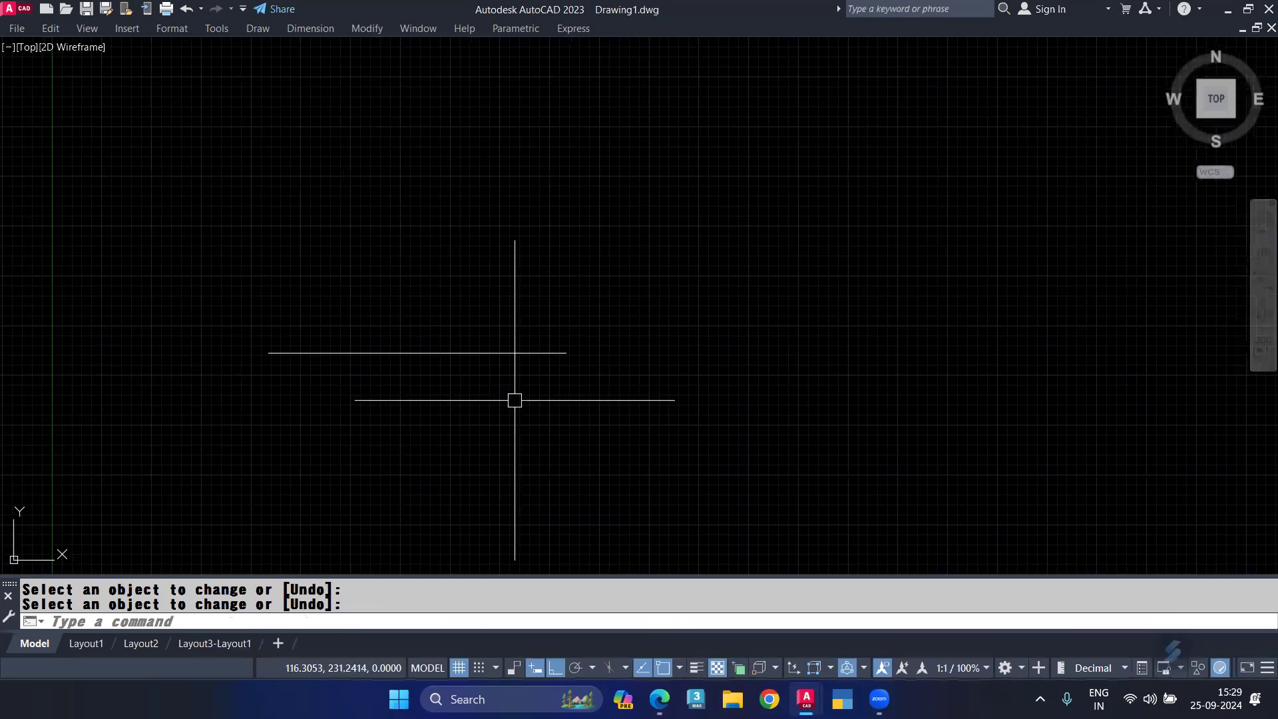
{"action": "key", "text": "Return"}
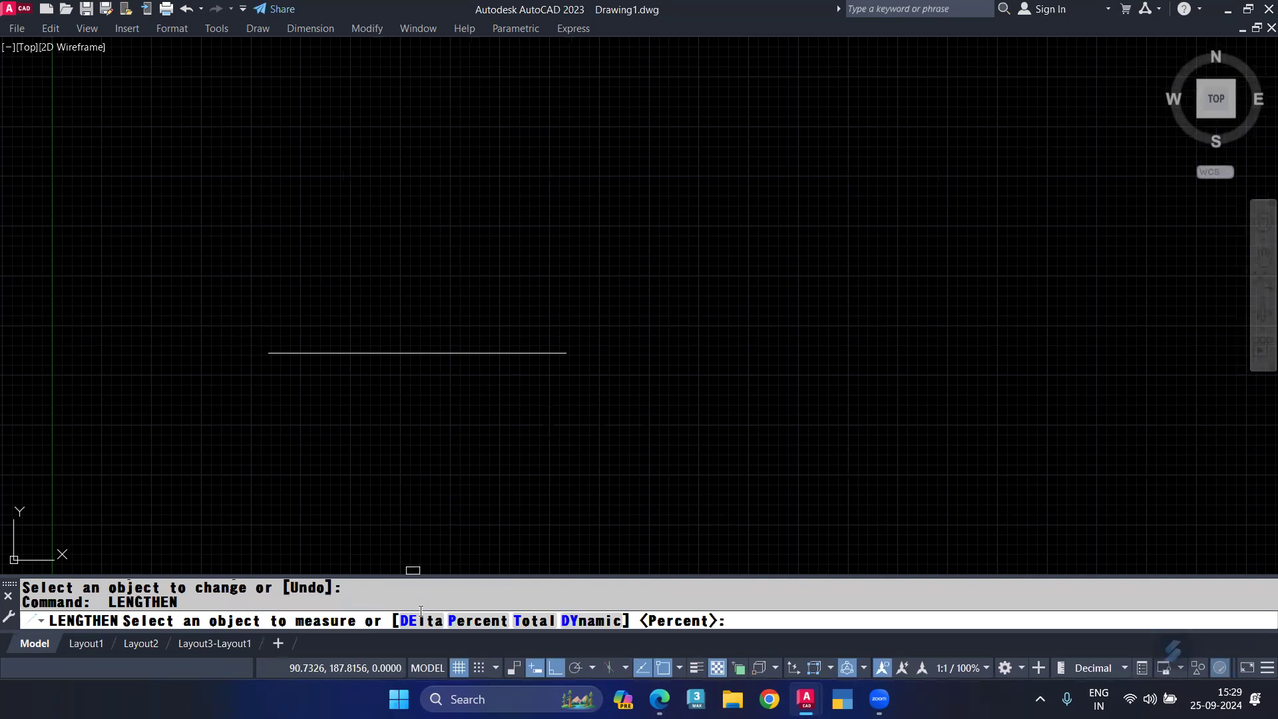
{"action": "left_click", "coordinate": [483, 622]}
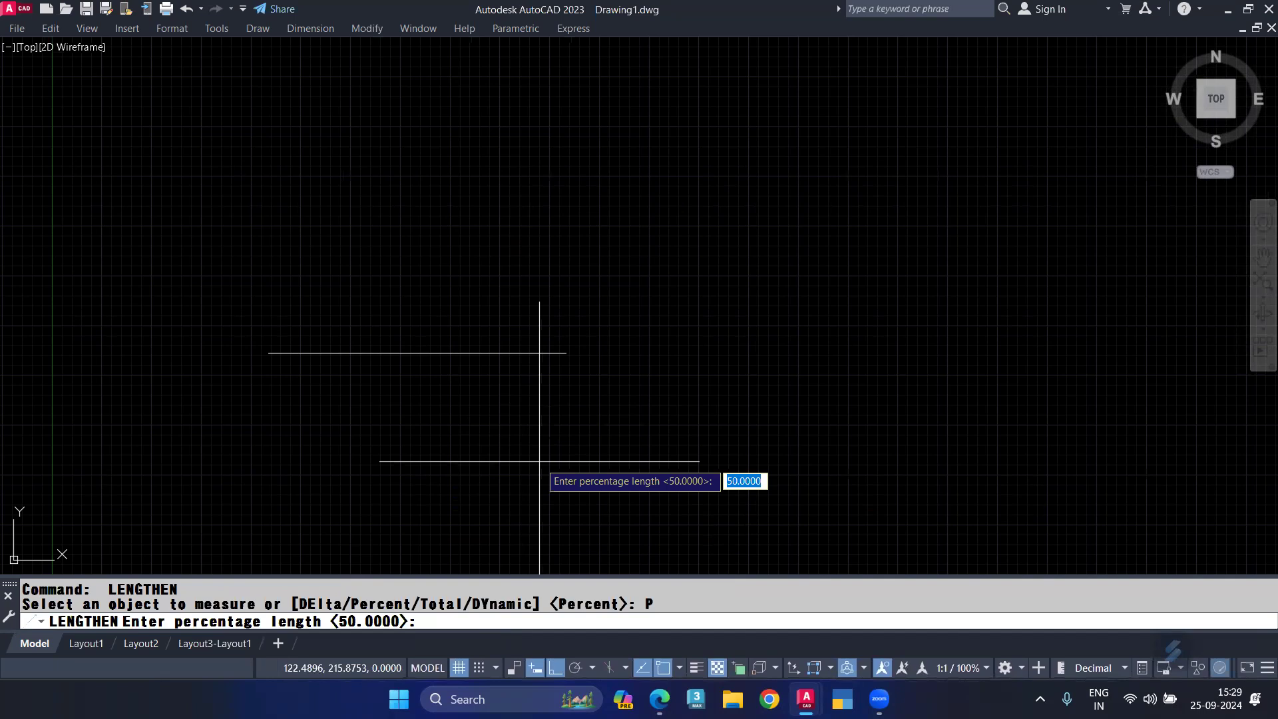
{"action": "type", "text": "120"}
{"action": "key", "text": "Return"}
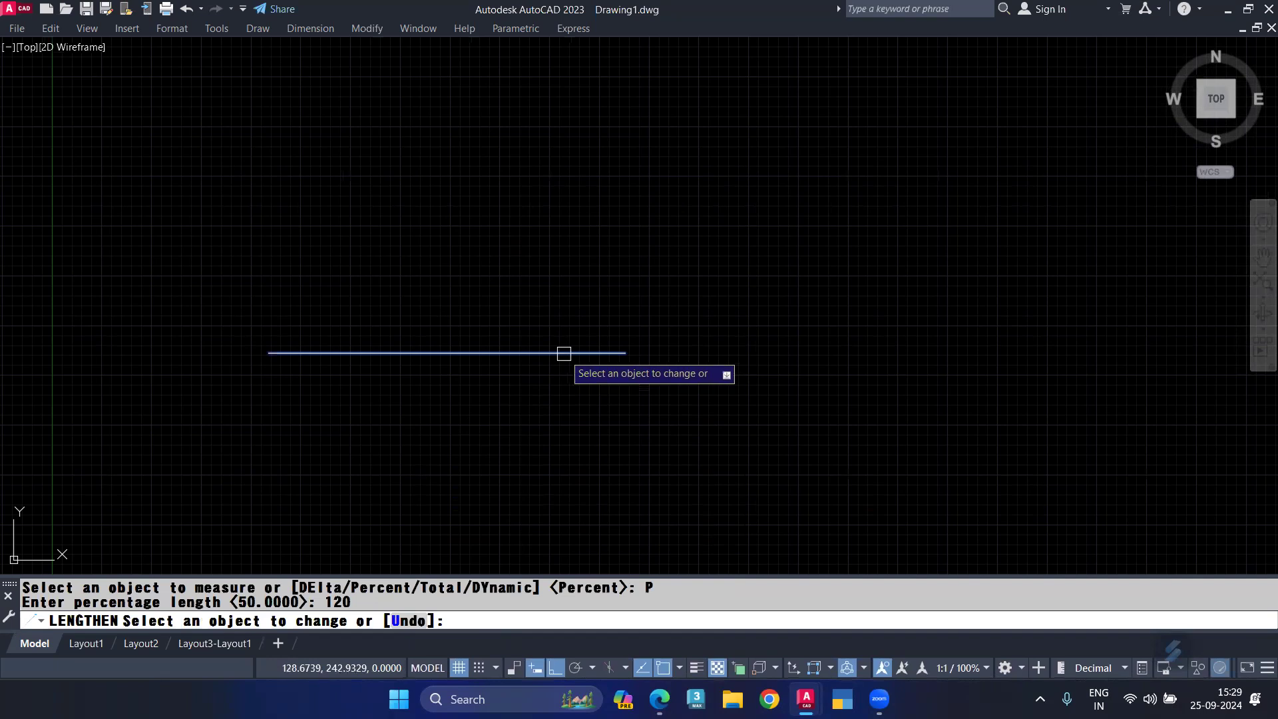
{"action": "left_click", "coordinate": [564, 353]}
{"action": "left_click", "coordinate": [632, 353]}
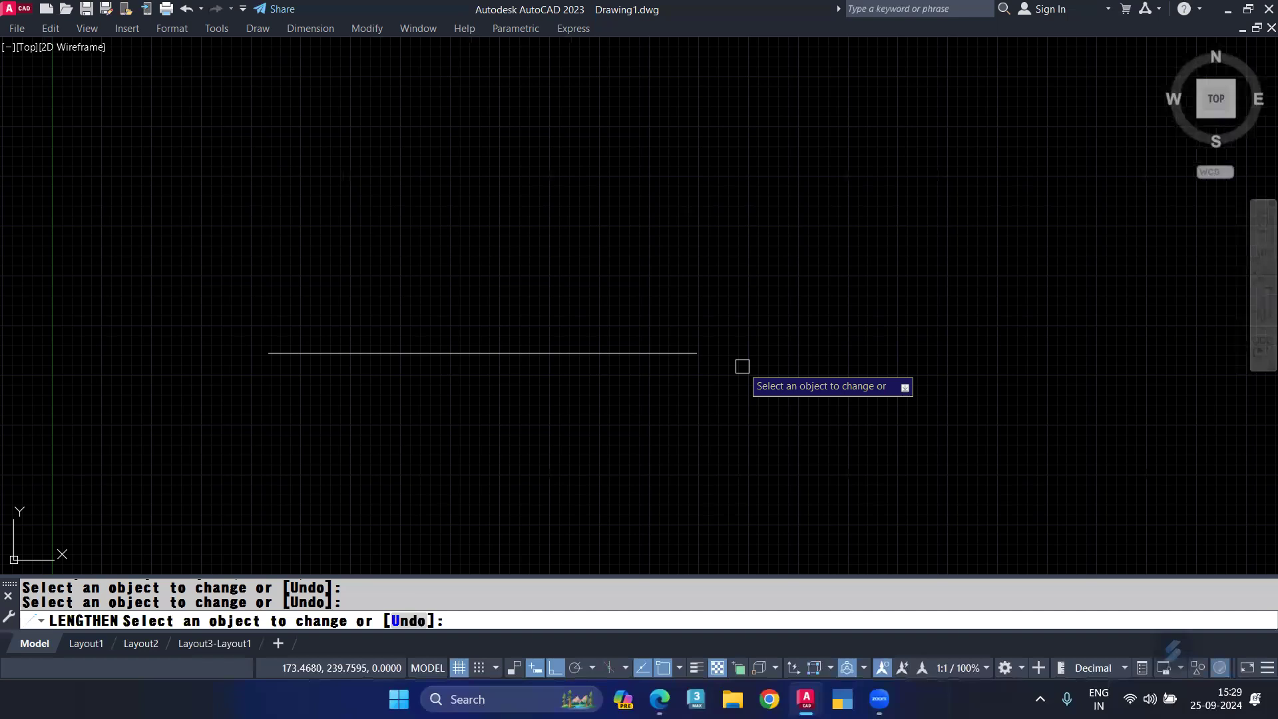
{"action": "key", "text": "Escape"}
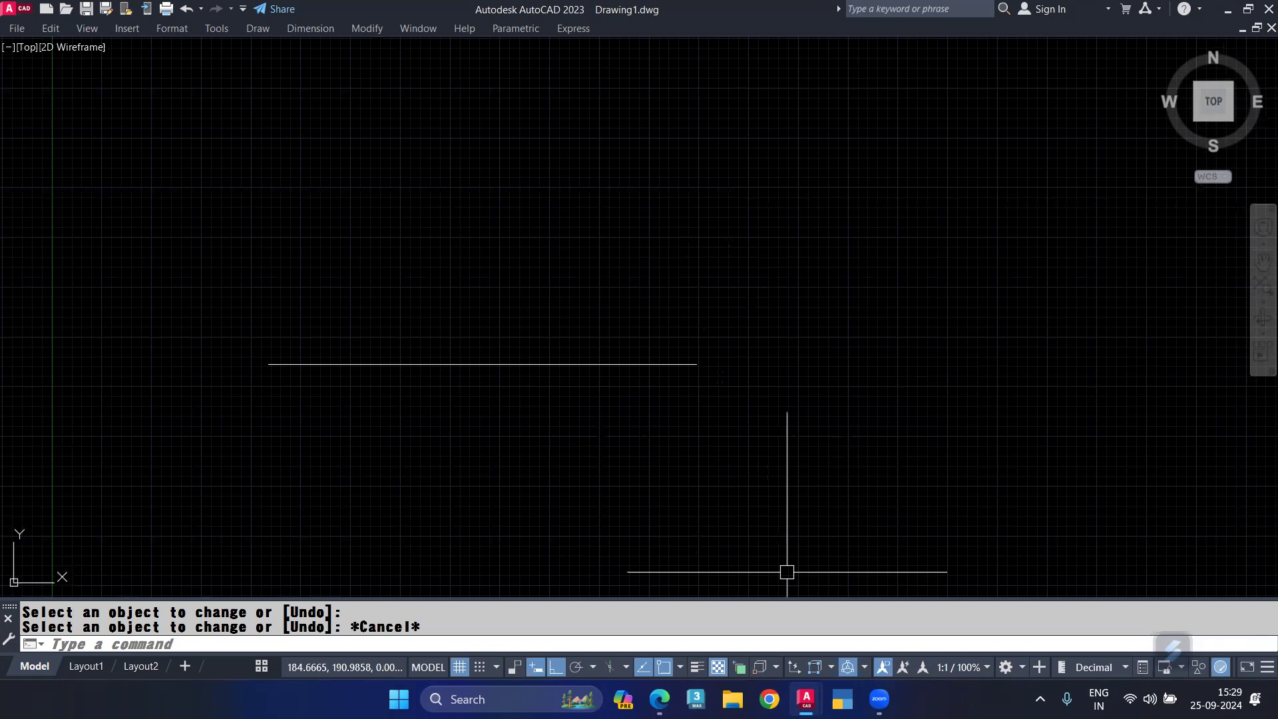
Use the Total option of LENGTHEN to set the line's total length to 50, changing its right end
{"action": "type", "text": "len"}
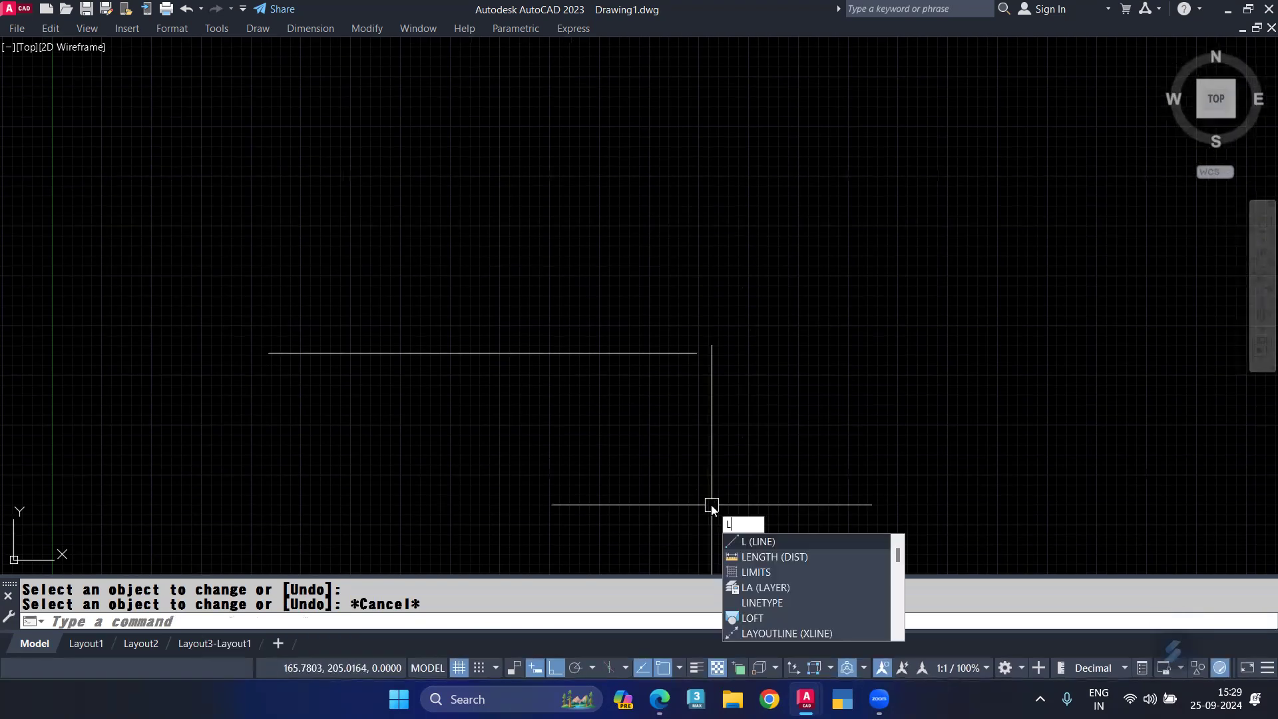
{"action": "key", "text": "Return"}
{"action": "type", "text": "t"}
{"action": "key", "text": "Return"}
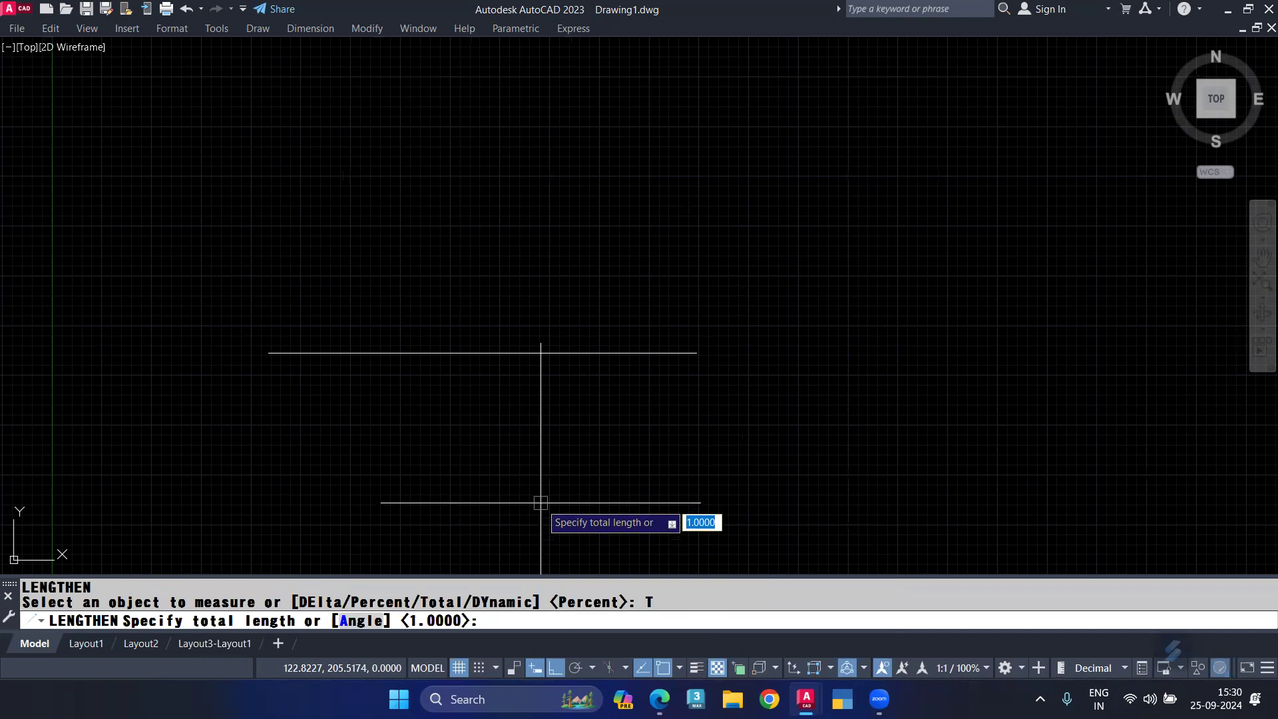
{"action": "type", "text": "50"}
{"action": "key", "text": "Return"}
{"action": "left_click", "coordinate": [522, 354]}
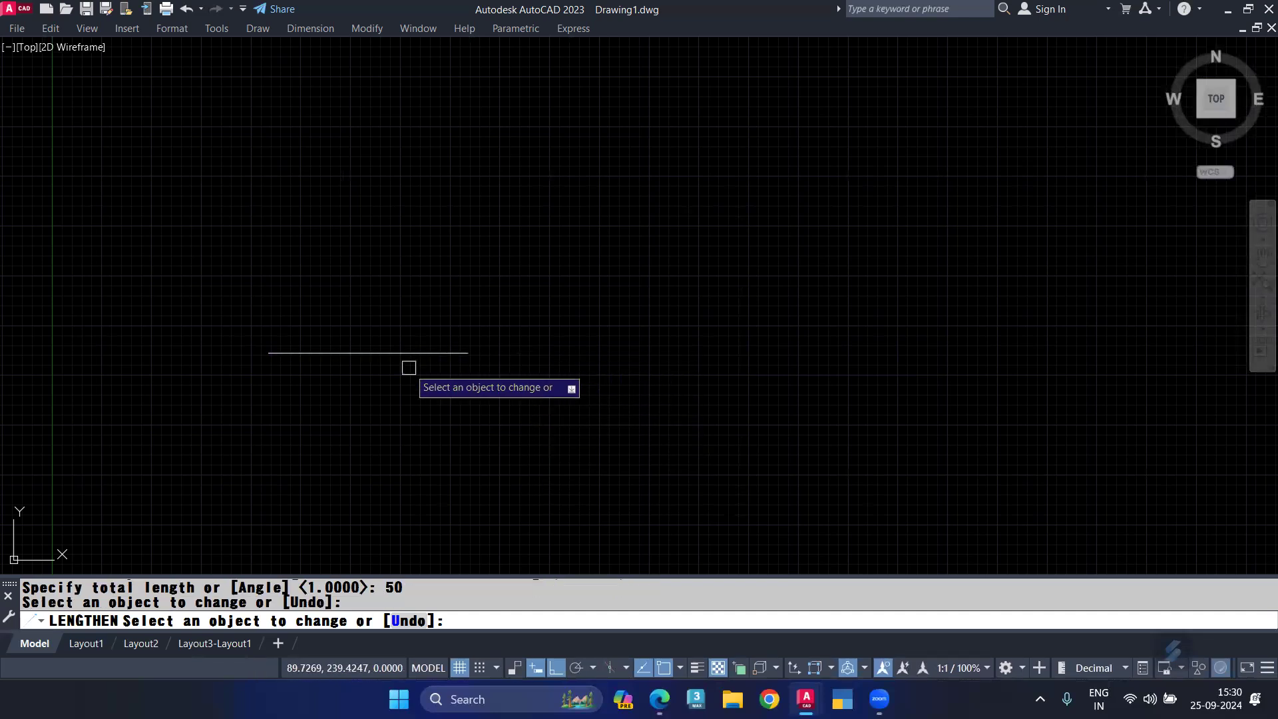
{"action": "key", "text": "Escape"}
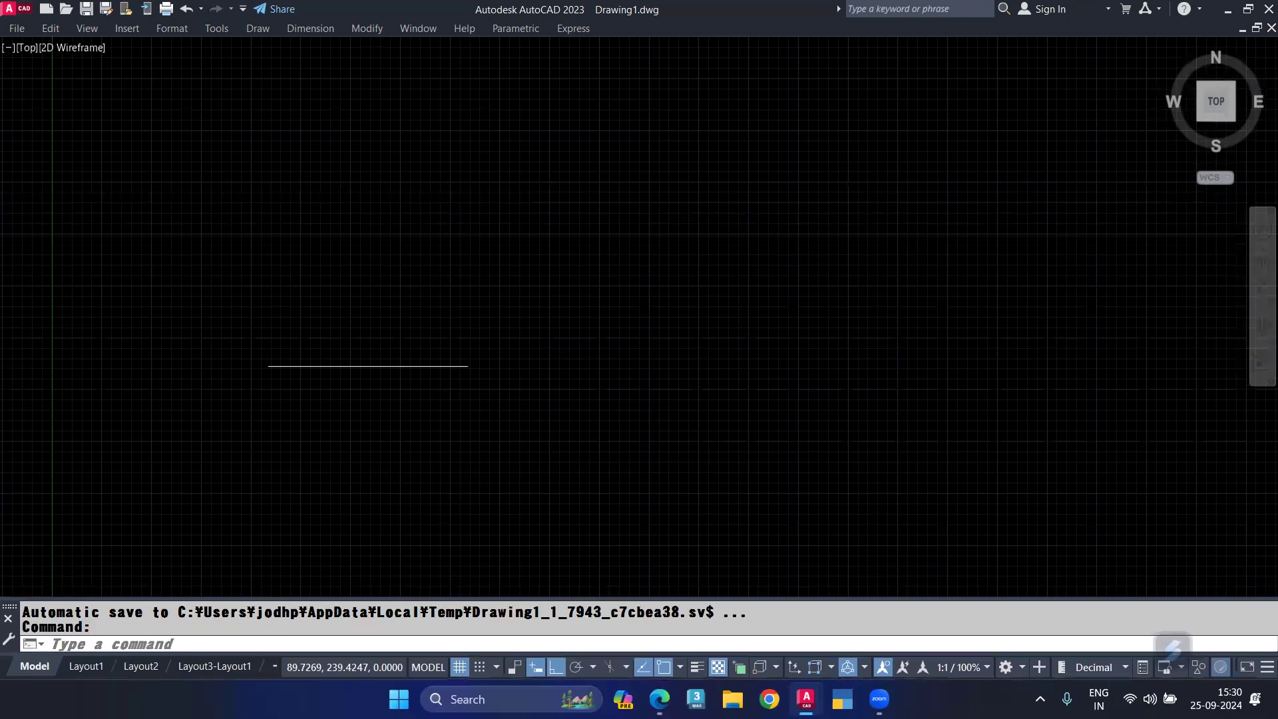
Use the Dynamic option of LENGTHEN to extend the line's right end horizontally by 30
{"action": "key", "text": "Return"}
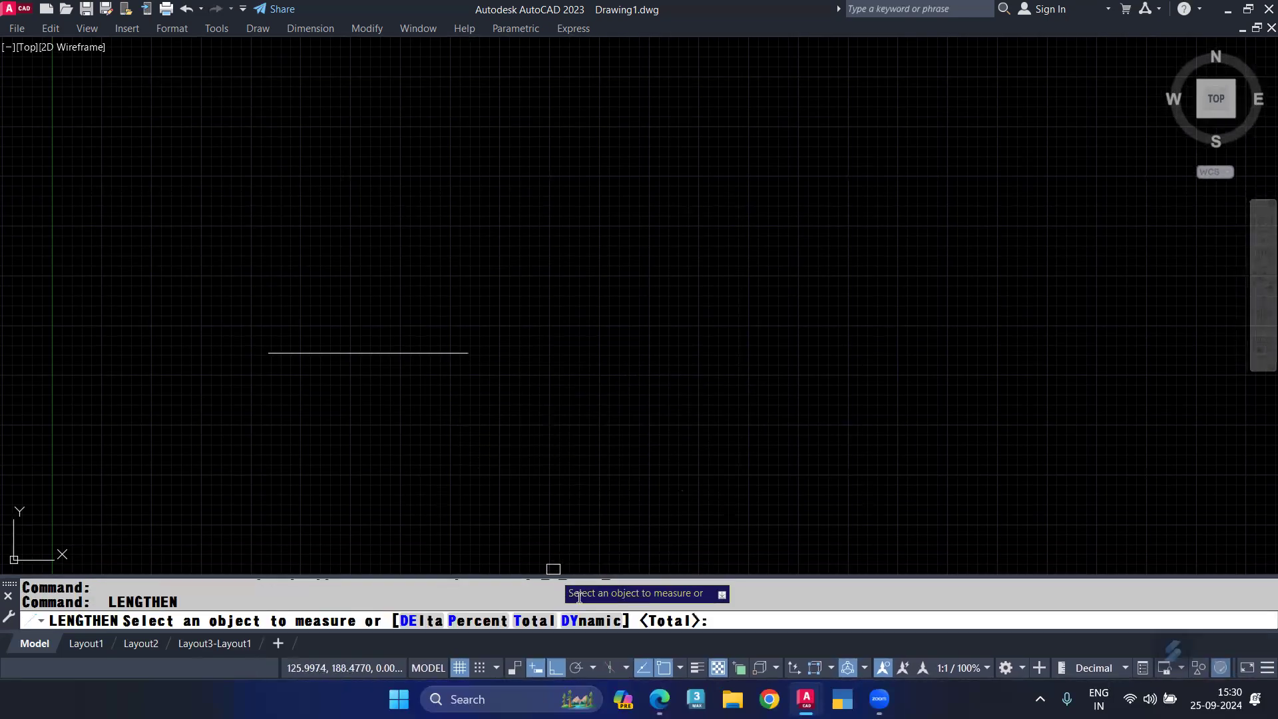
{"action": "left_click", "coordinate": [597, 620]}
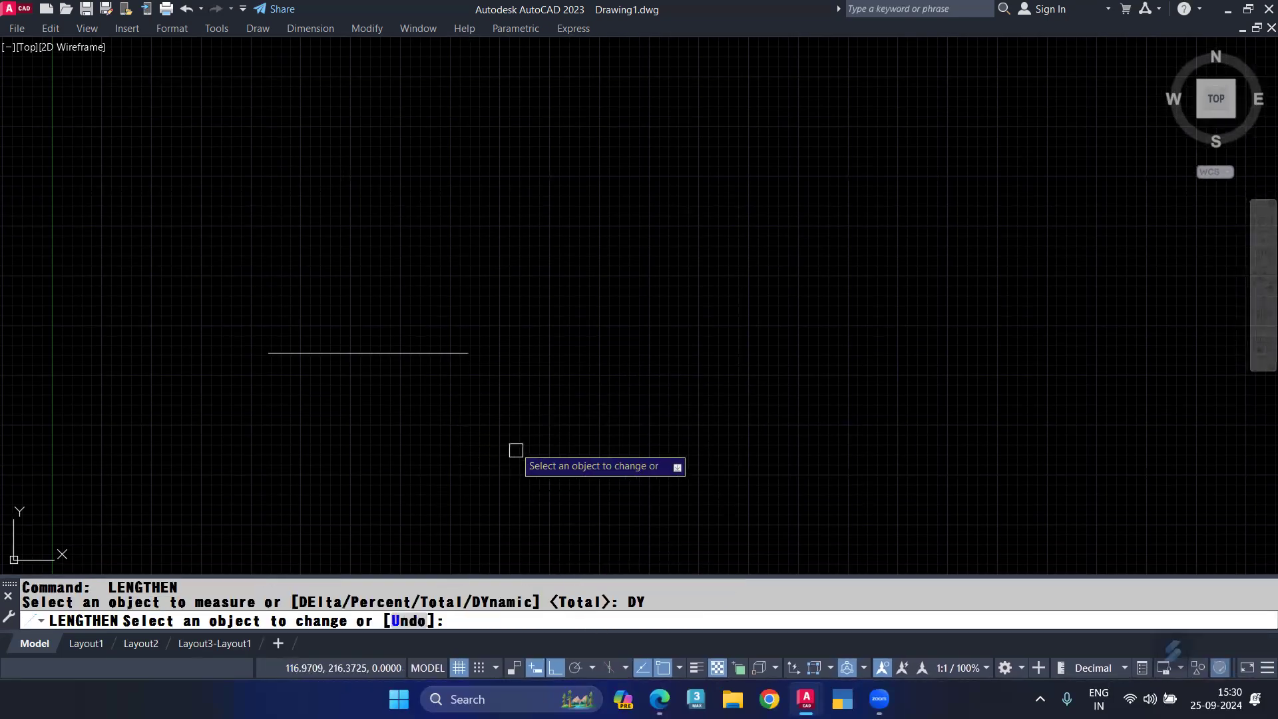
{"action": "left_click", "coordinate": [467, 354]}
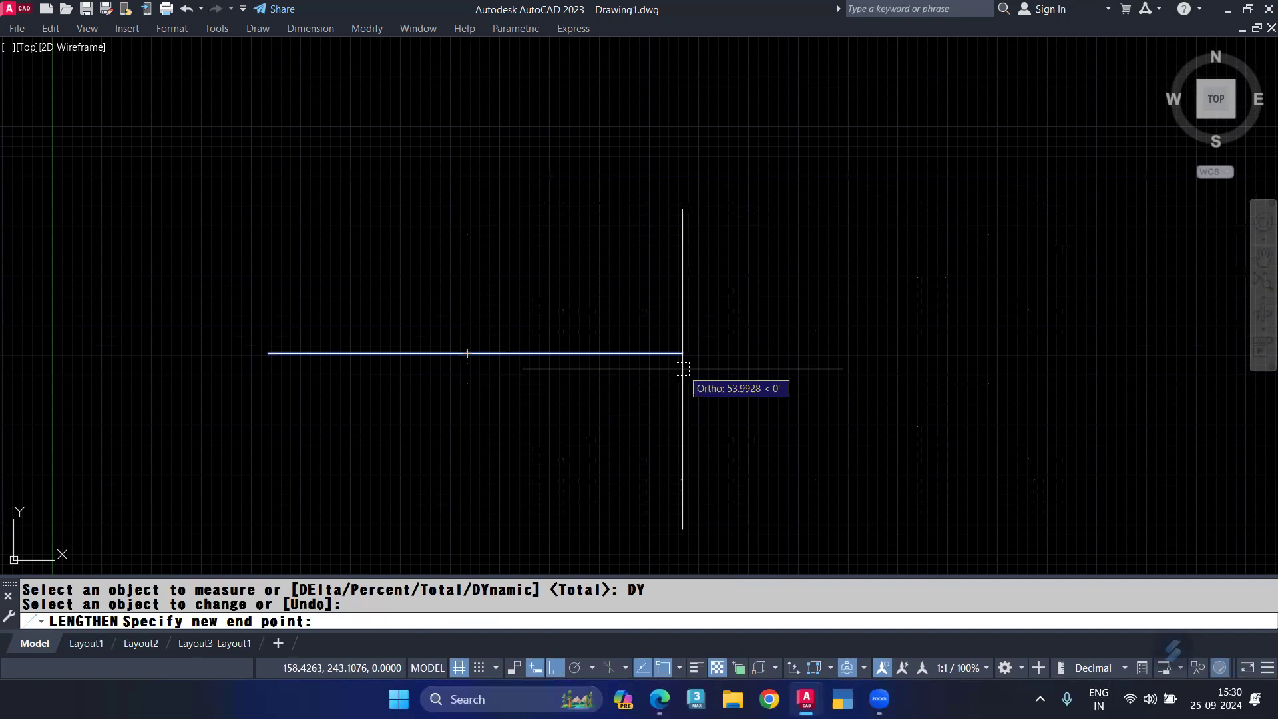
{"action": "type", "text": "3"}
{"action": "key", "text": "BackSpace"}
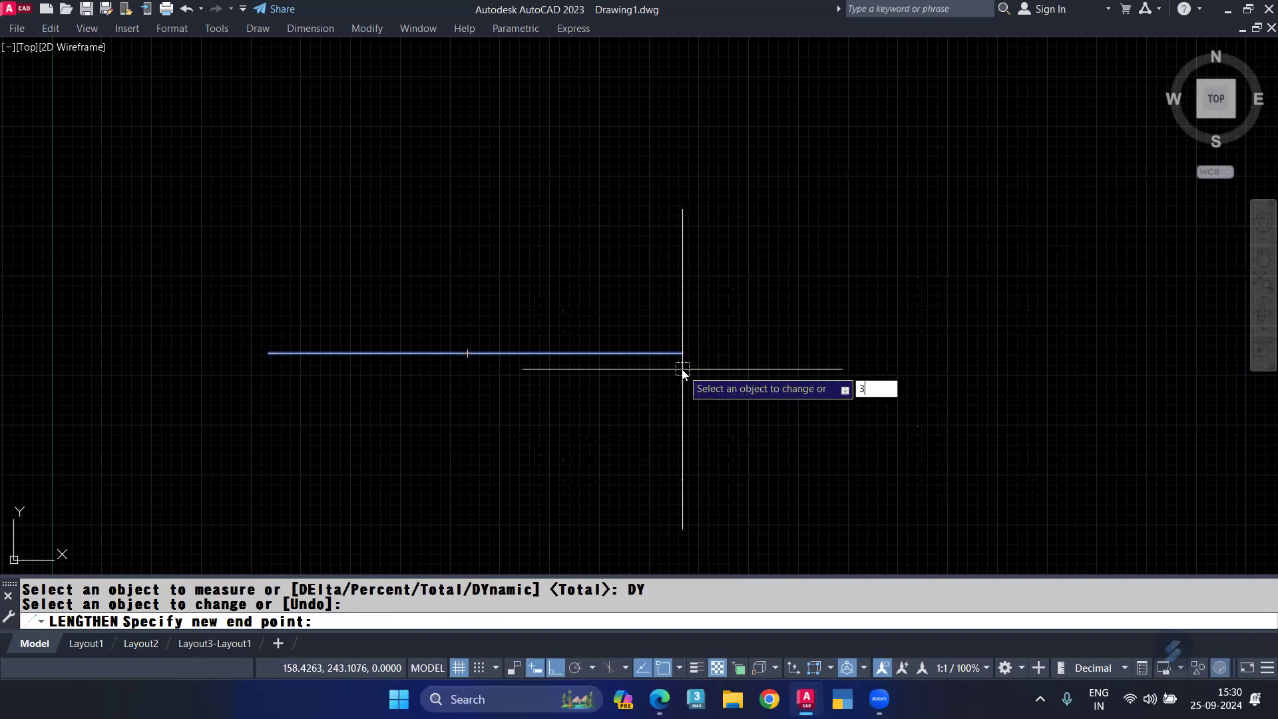
{"action": "type", "text": "0"}
{"action": "key", "text": "Return"}
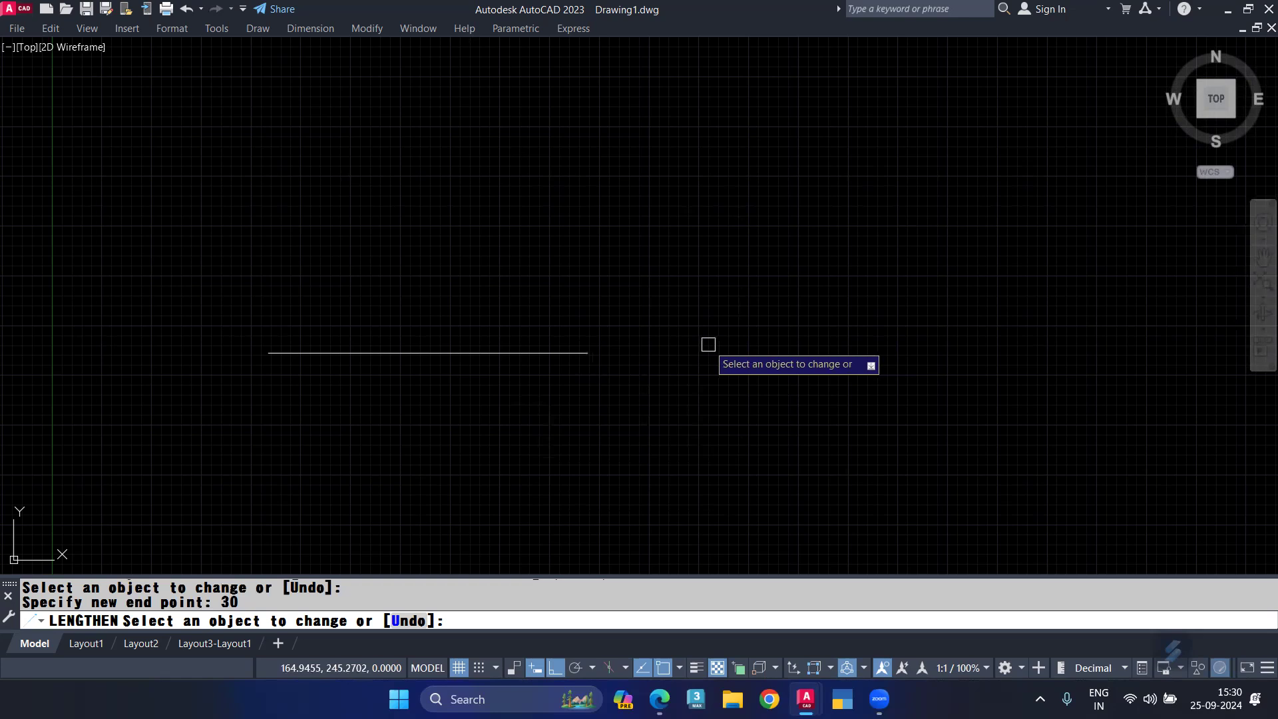
{"action": "key", "text": "Escape"}
Copy the LENGTHEN prompts for the 50 percent change, from the LEN line to the first object selection, from the command history
{"action": "key", "text": "F2"}
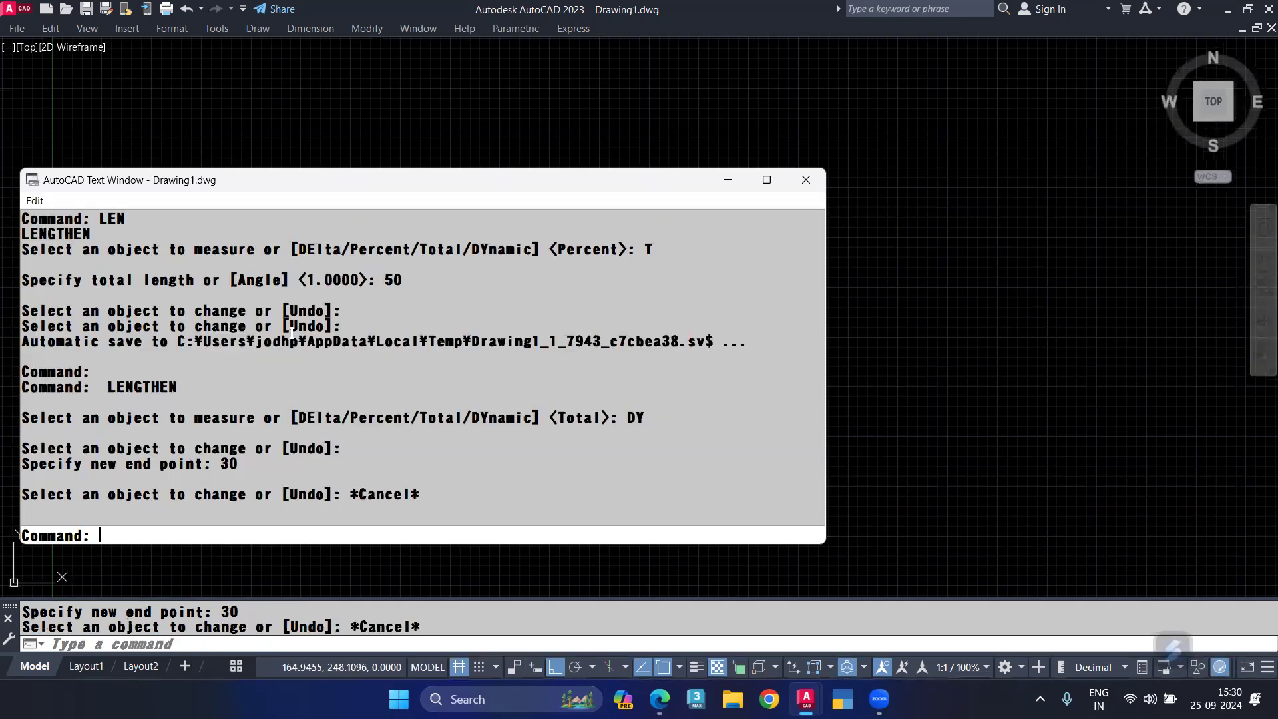
{"action": "scroll", "coordinate": [292, 332], "scroll_direction": "up", "scroll_amount": 8}
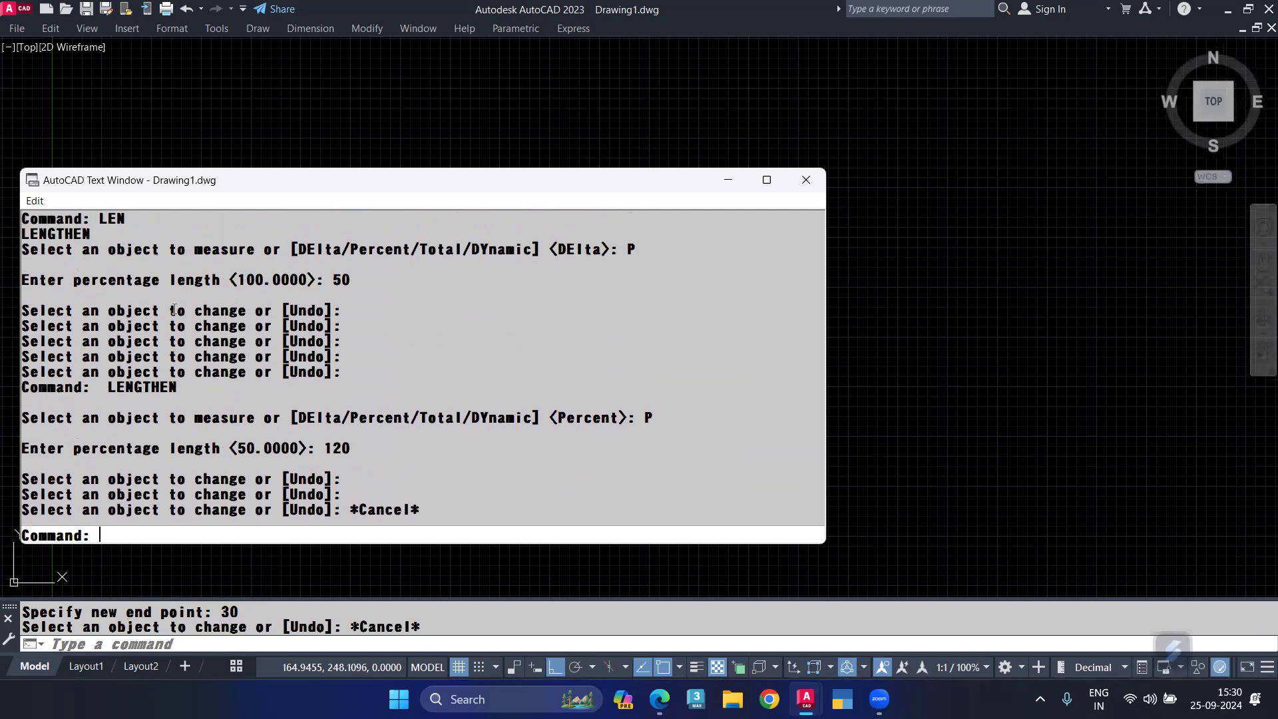
{"action": "scroll", "coordinate": [175, 310], "scroll_direction": "up", "scroll_amount": 3}
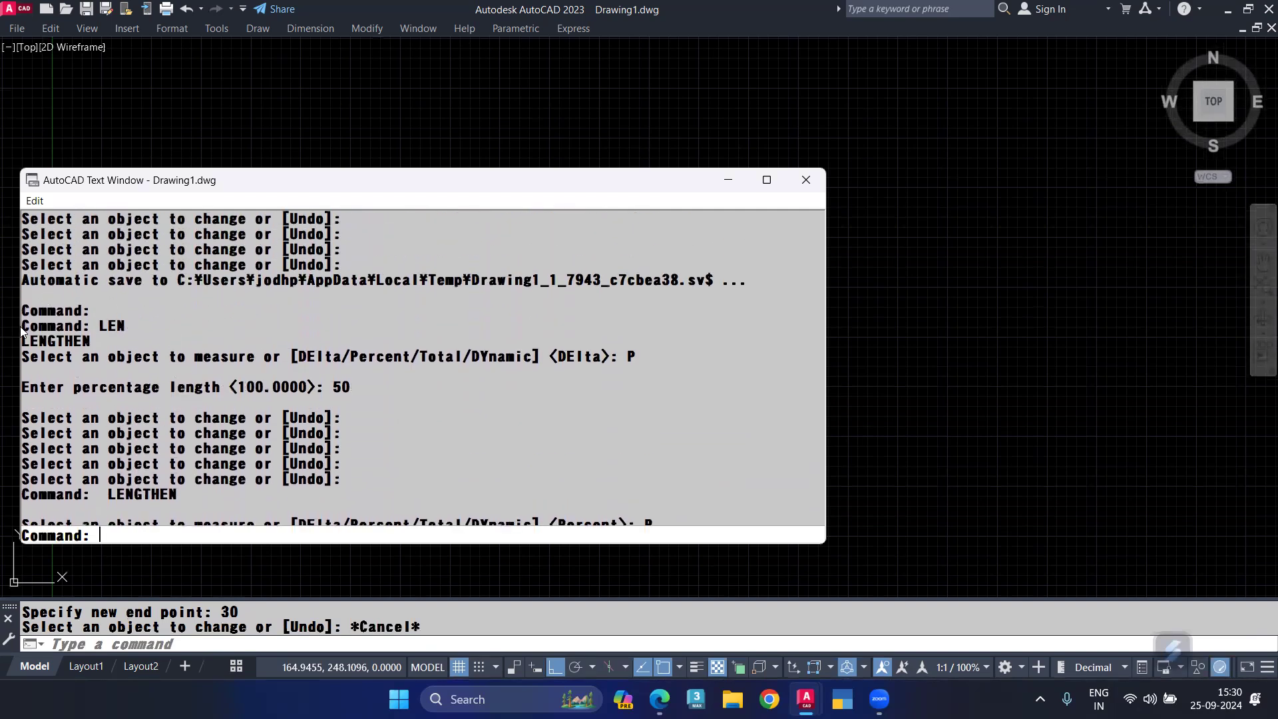
{"action": "left_click_drag", "start_coordinate": [22, 327], "coordinate": [548, 423]}
{"action": "key", "text": "ctrl+c"}
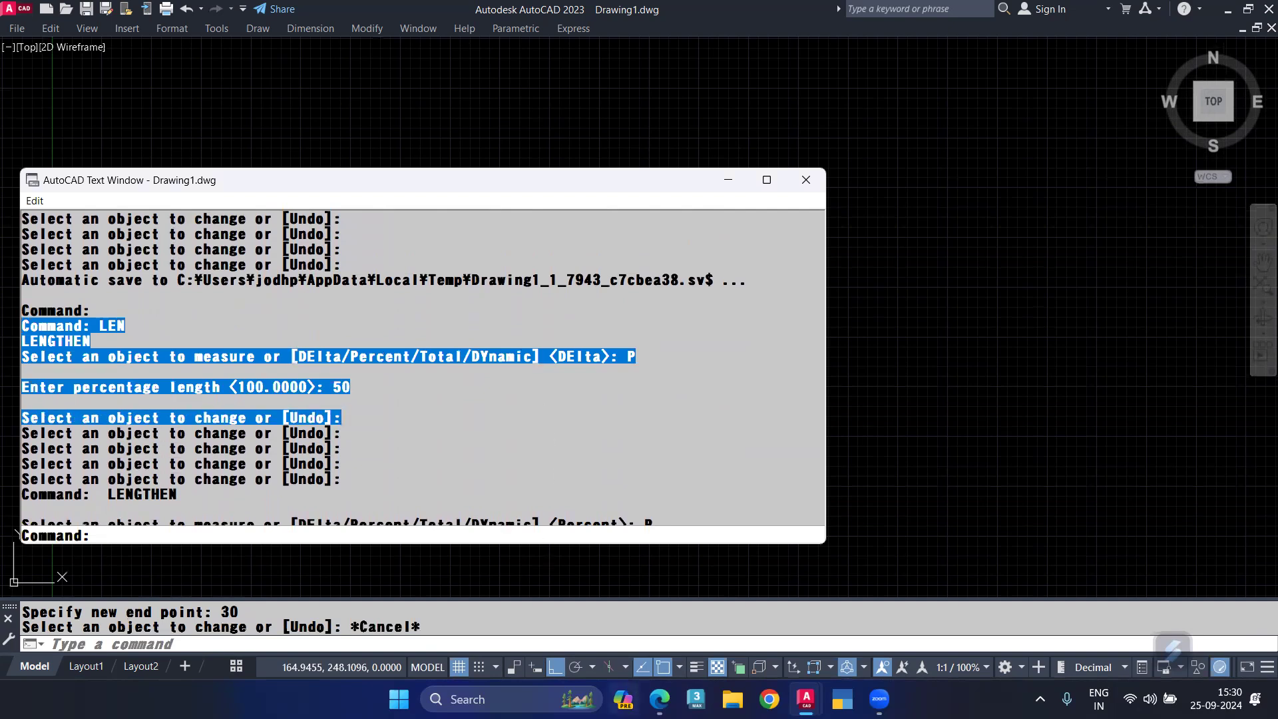
Switch to the Google Docs notes and paste the 50 percent LENGTHEN prompts below the delta entry, leaving blank lines between them
{"action": "left_click", "coordinate": [659, 698]}
{"action": "key", "text": "Return"}
{"action": "key", "text": "Return"}
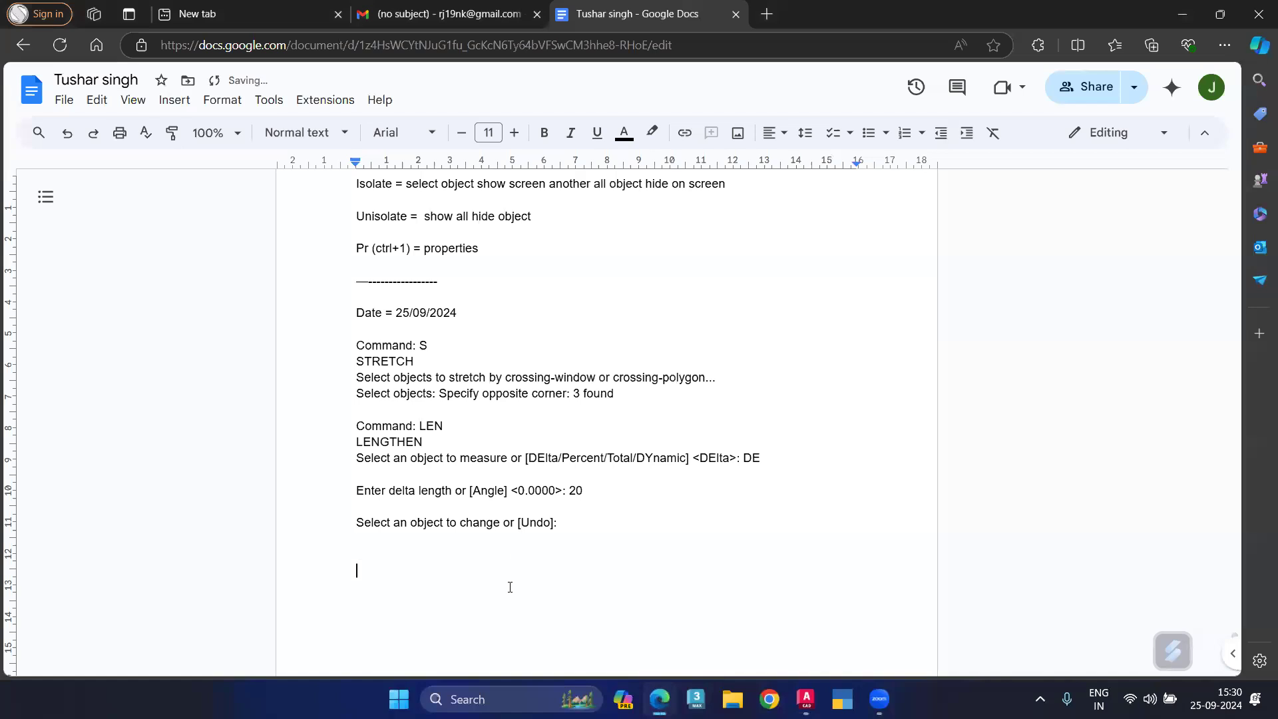
{"action": "key", "text": "ctrl+v"}
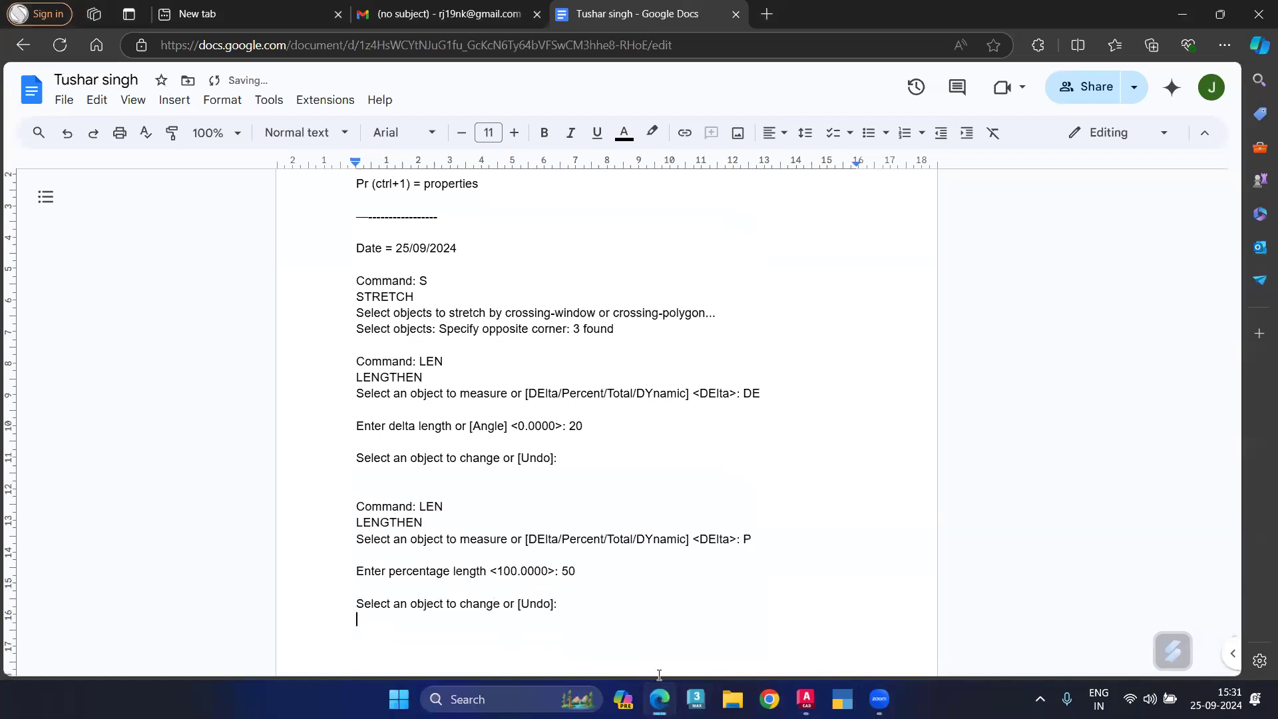
Switch to the AutoCAD text window and copy the LENGTHEN prompts for the total length of 50, through the first object selection
{"action": "mouse_move", "coordinate": [805, 698]}
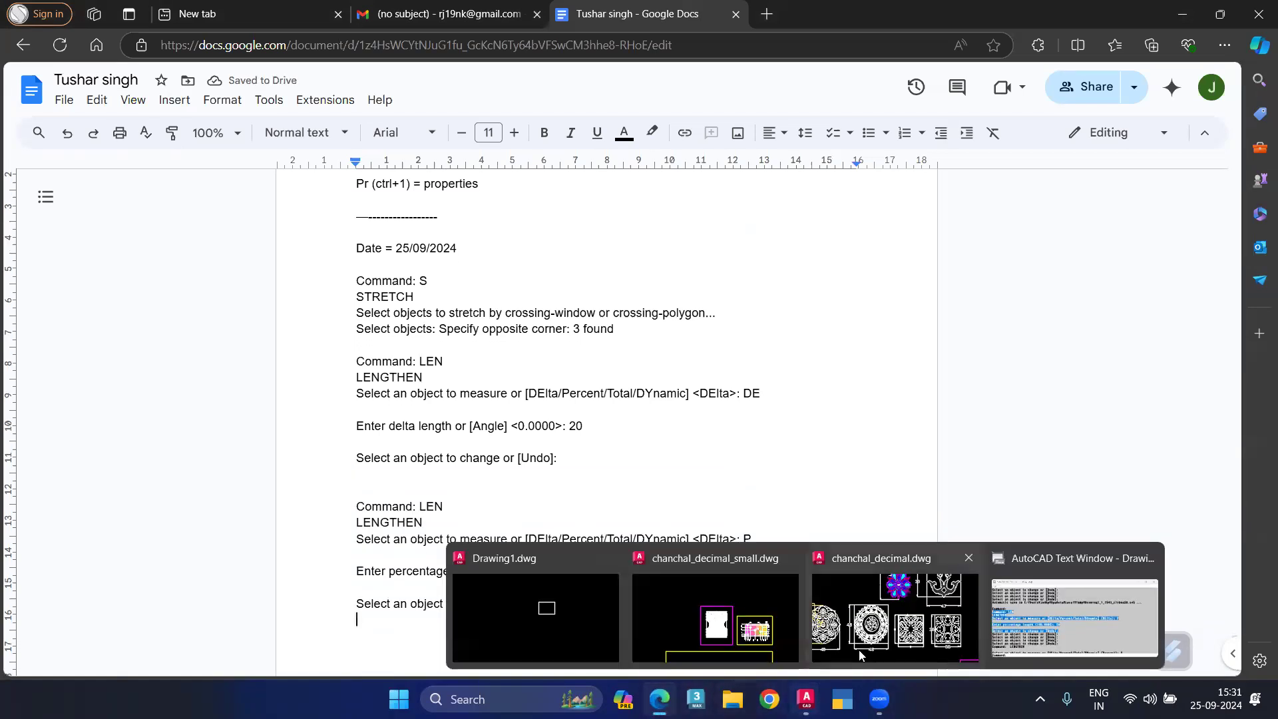
{"action": "left_click", "coordinate": [1011, 615]}
{"action": "scroll", "coordinate": [245, 434], "scroll_direction": "down", "scroll_amount": 4}
{"action": "scroll", "coordinate": [246, 434], "scroll_direction": "down", "scroll_amount": 2}
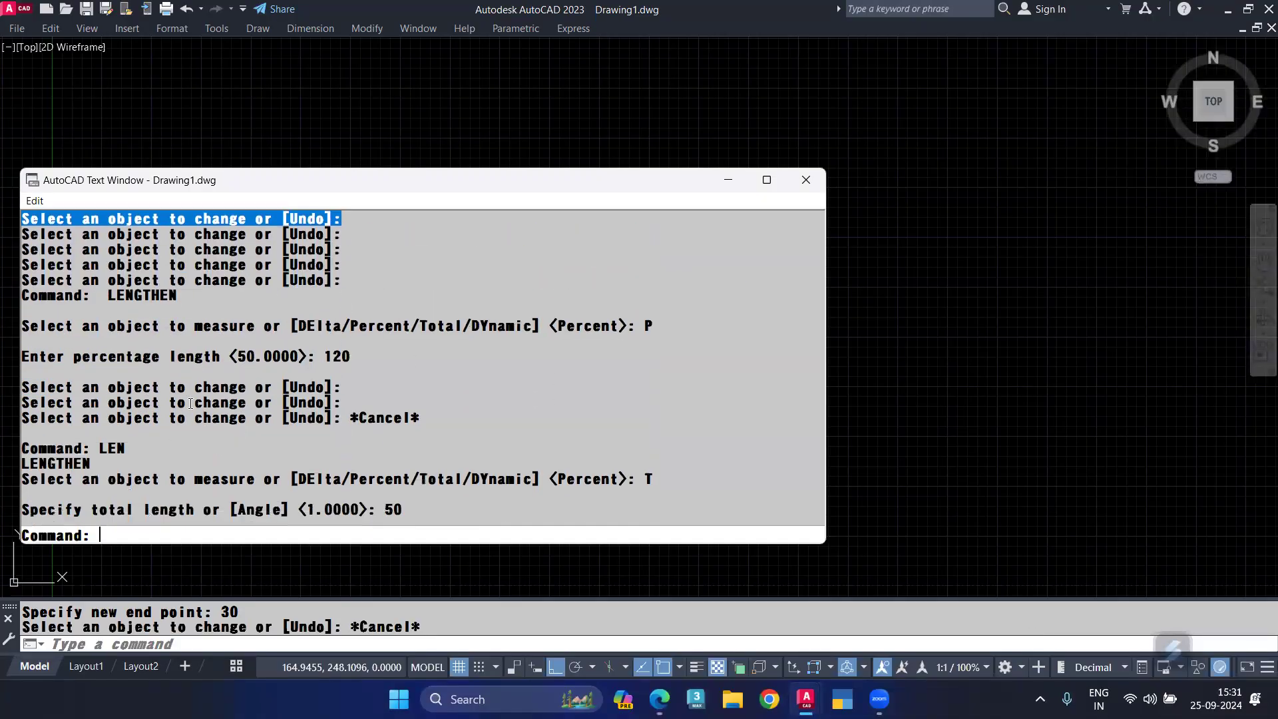
{"action": "scroll", "coordinate": [190, 403], "scroll_direction": "down", "scroll_amount": 4}
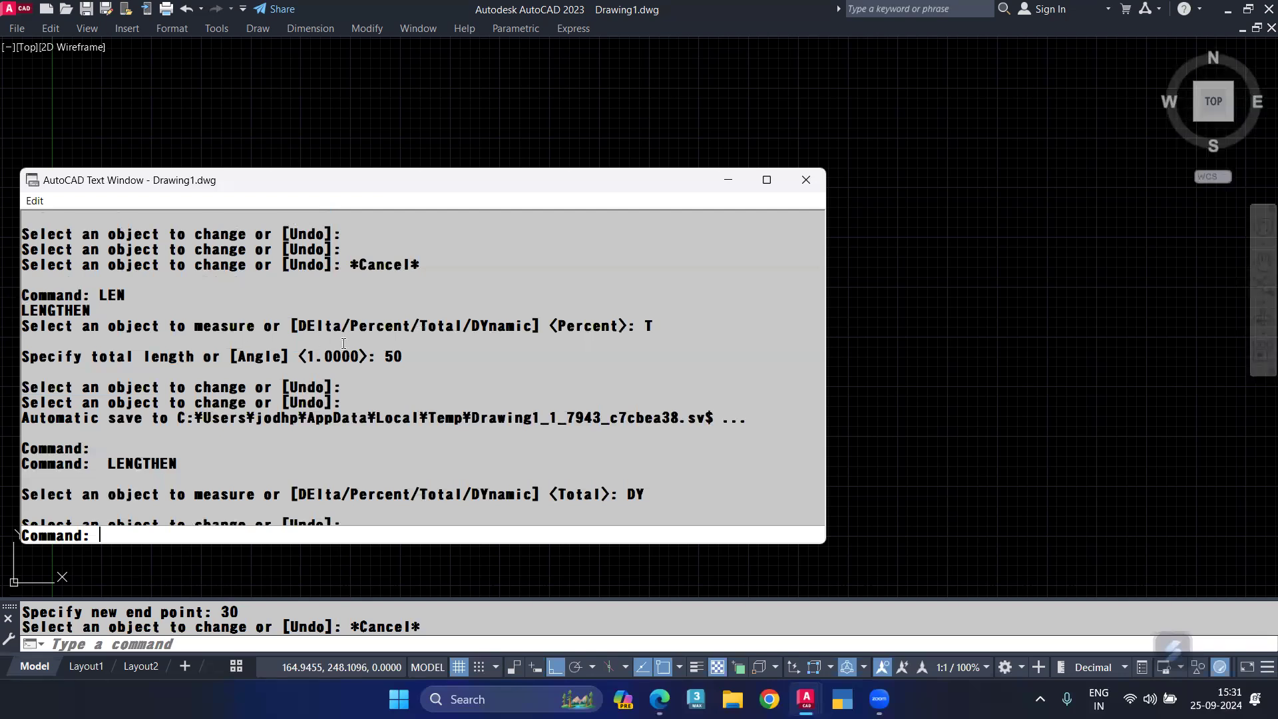
{"action": "left_click_drag", "start_coordinate": [26, 292], "coordinate": [388, 382]}
{"action": "key", "text": "ctrl+c"}
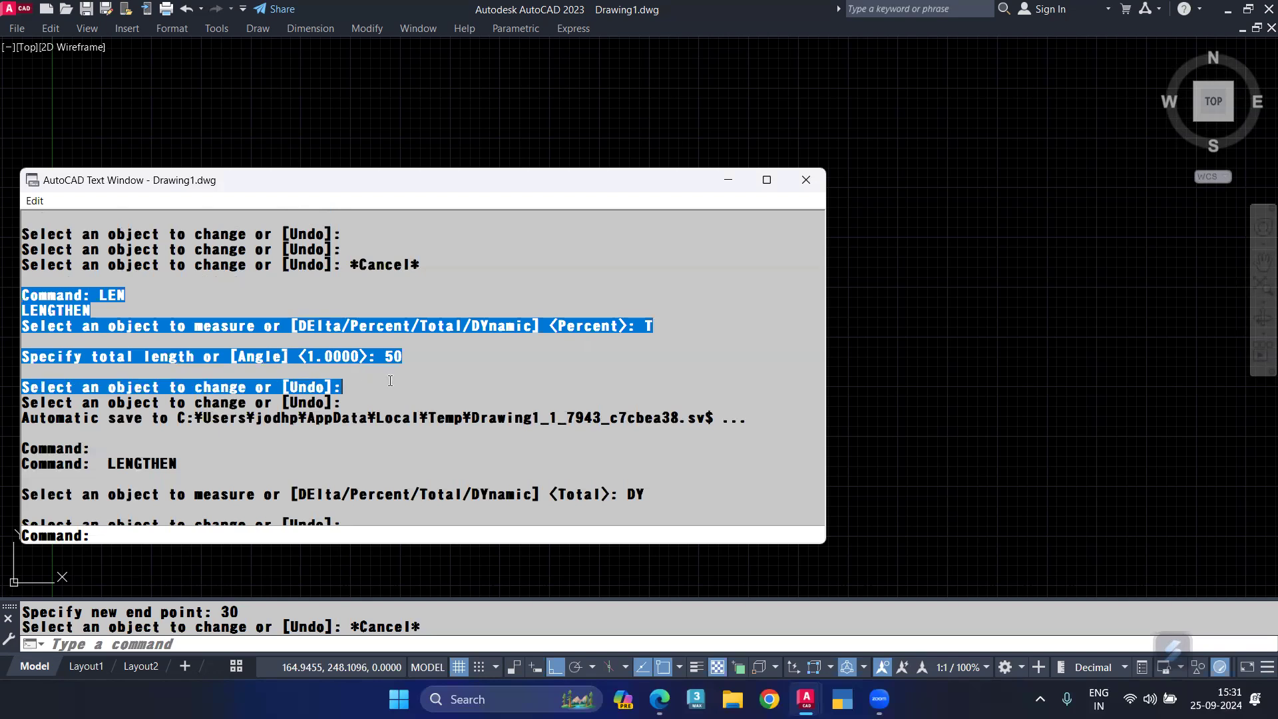
Switch to the Google Docs notes and paste the Total option prompts below the percent entry, separated by blank lines
{"action": "left_click", "coordinate": [659, 699]}
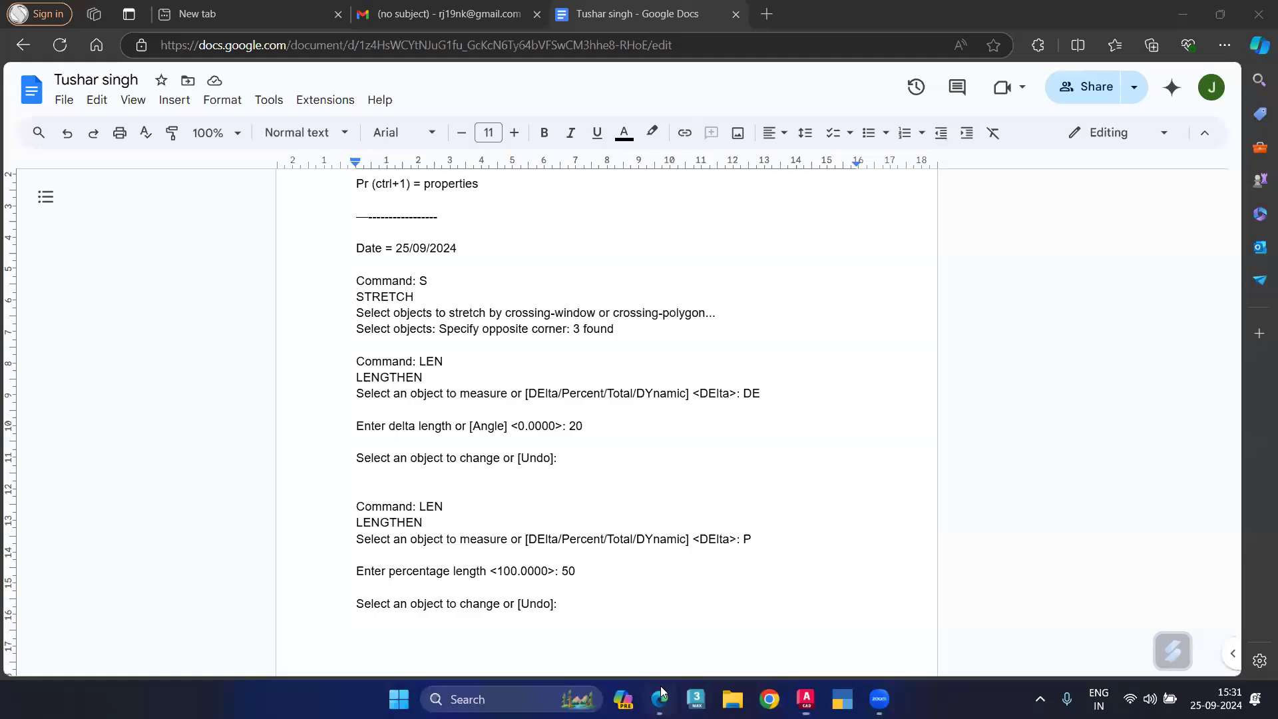
{"action": "key", "text": "Return"}
{"action": "key", "text": "Return"}
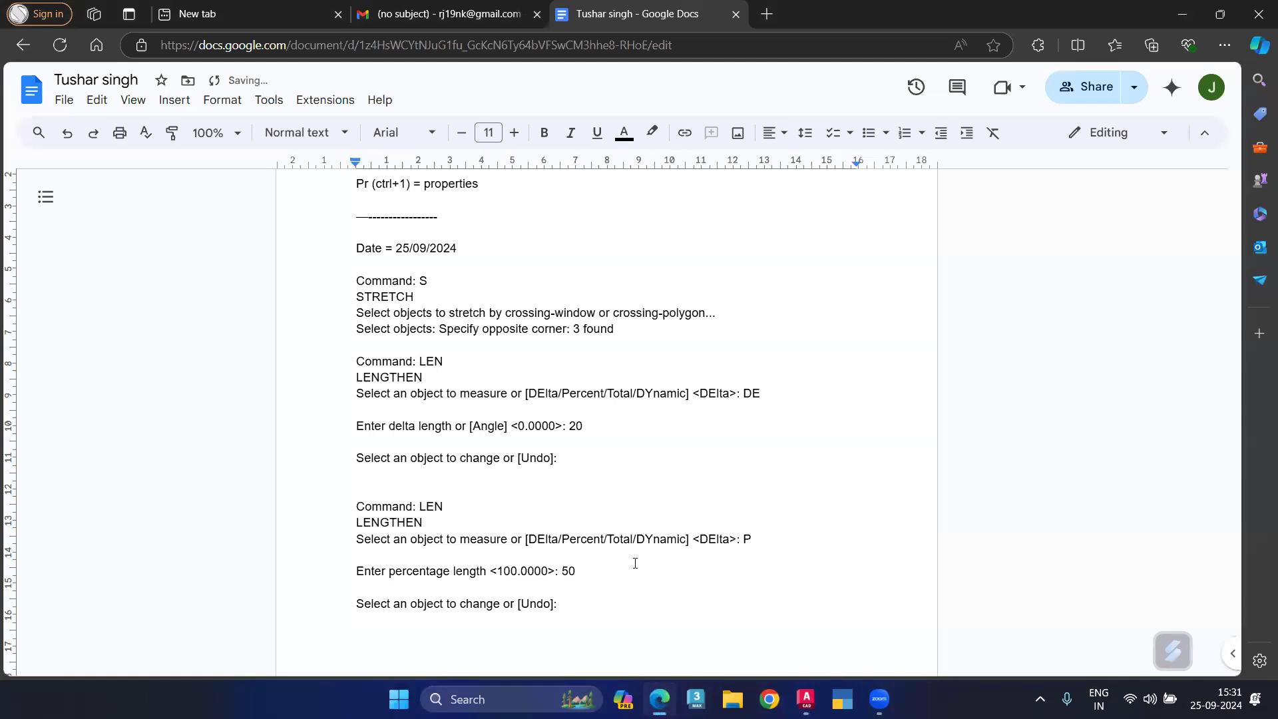
{"action": "key", "text": "ctrl+v"}
Return to the AutoCAD text window and copy the LENGTHEN prompts for the Dynamic option with end point 30
{"action": "mouse_move", "coordinate": [805, 699]}
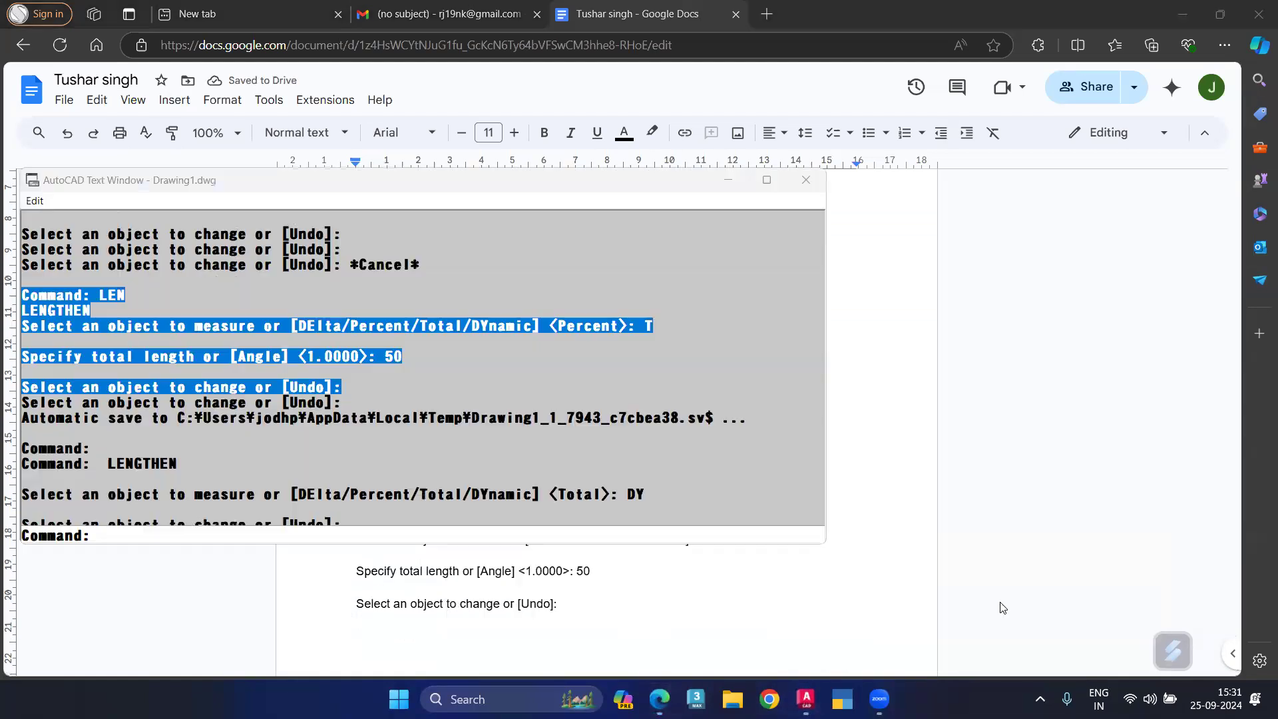
{"action": "left_click", "coordinate": [998, 607]}
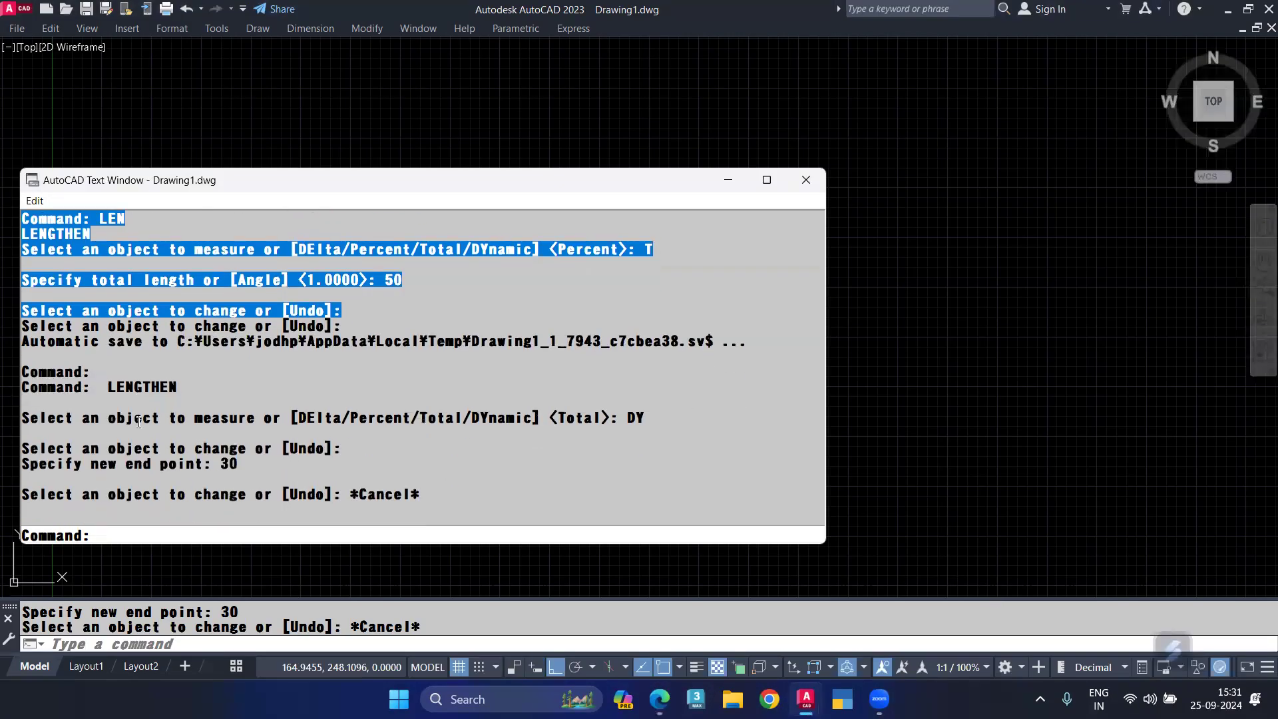
{"action": "left_click_drag", "start_coordinate": [32, 388], "coordinate": [476, 507]}
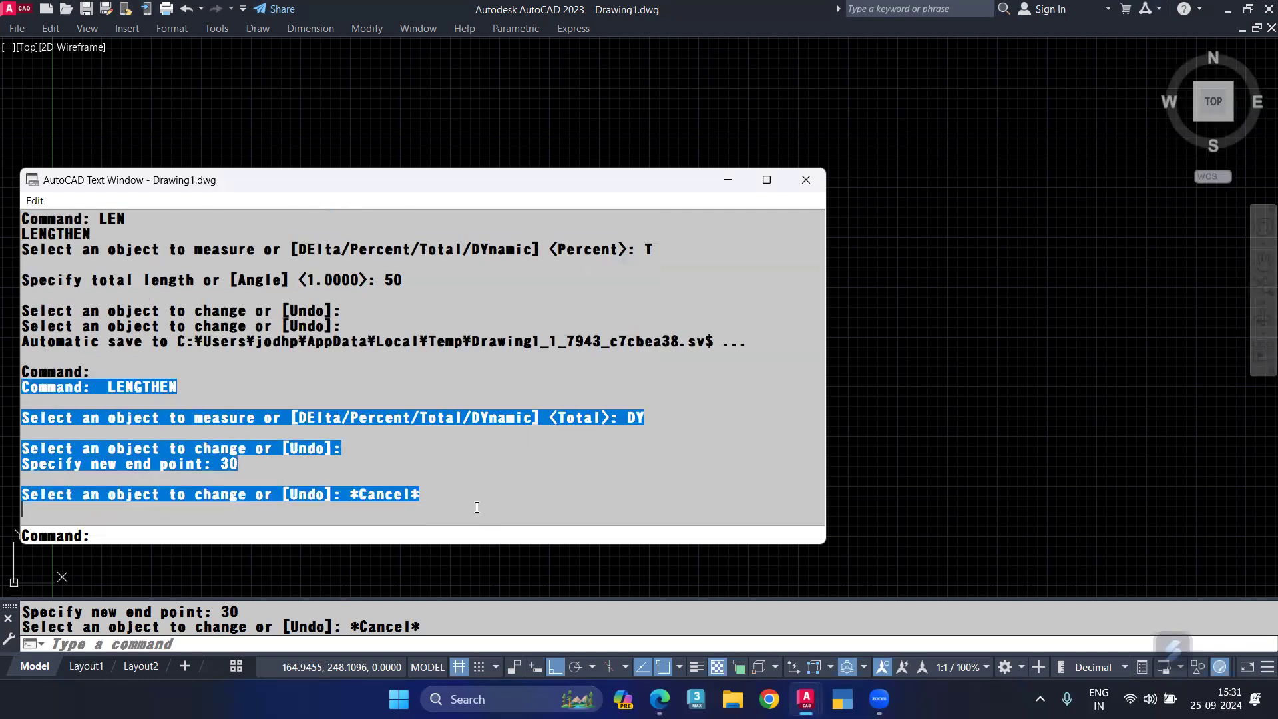
{"action": "key", "text": "ctrl+c"}
Switch to the Google Docs notes and paste the Dynamic option prompts below the total length entry, after a blank line
{"action": "left_click", "coordinate": [659, 699]}
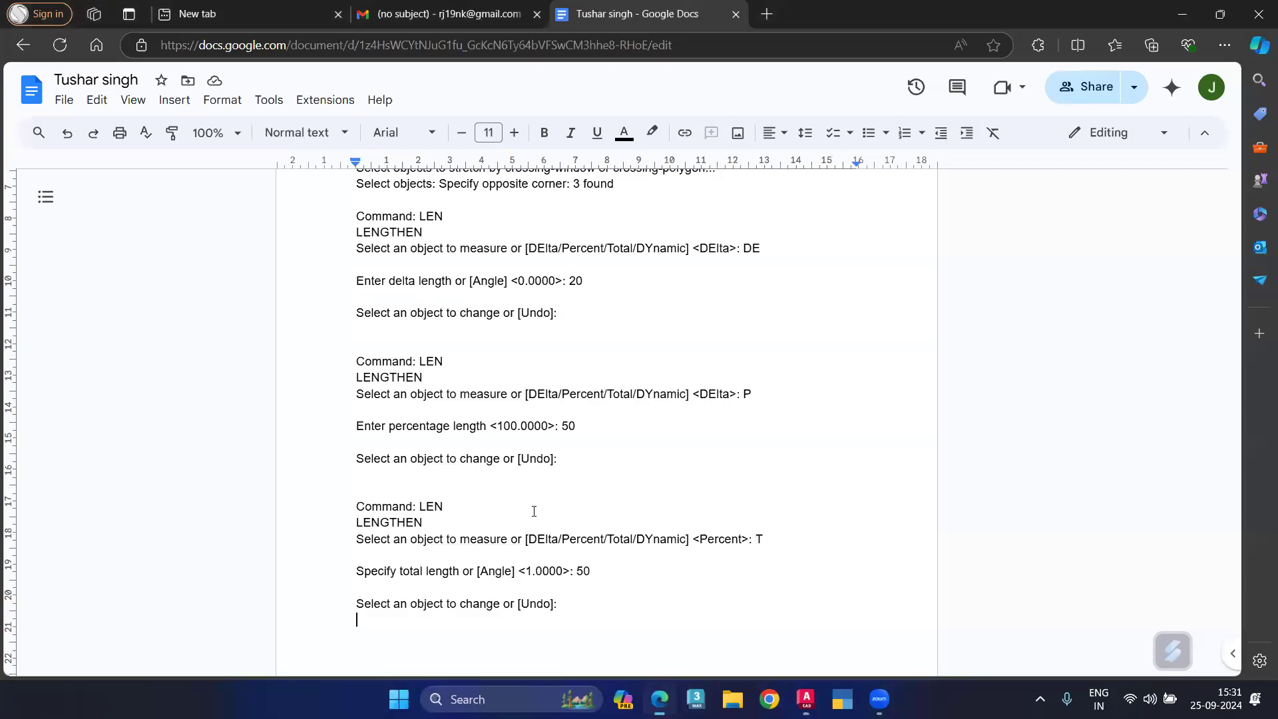
{"action": "key", "text": "Return"}
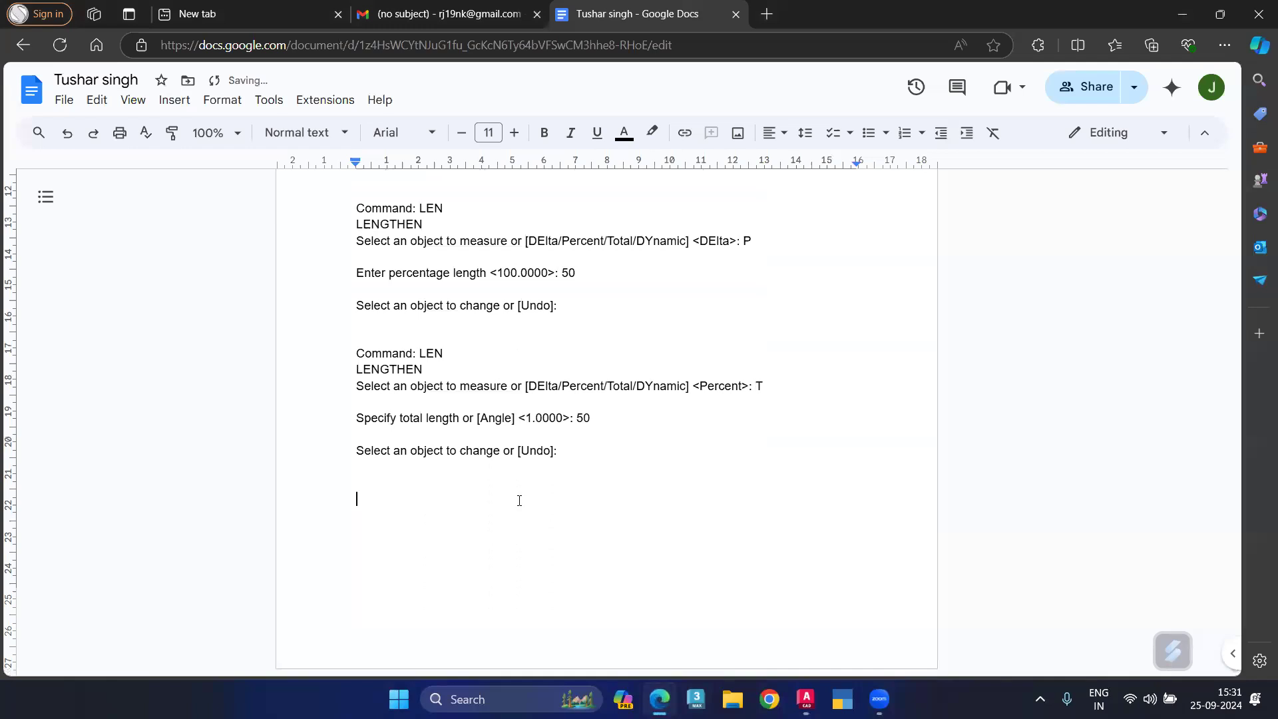
{"action": "key", "text": "ctrl+v"}
Switch to Drawing1 in AutoCAD and erase the leftover practice geometry
{"action": "mouse_move", "coordinate": [806, 699]}
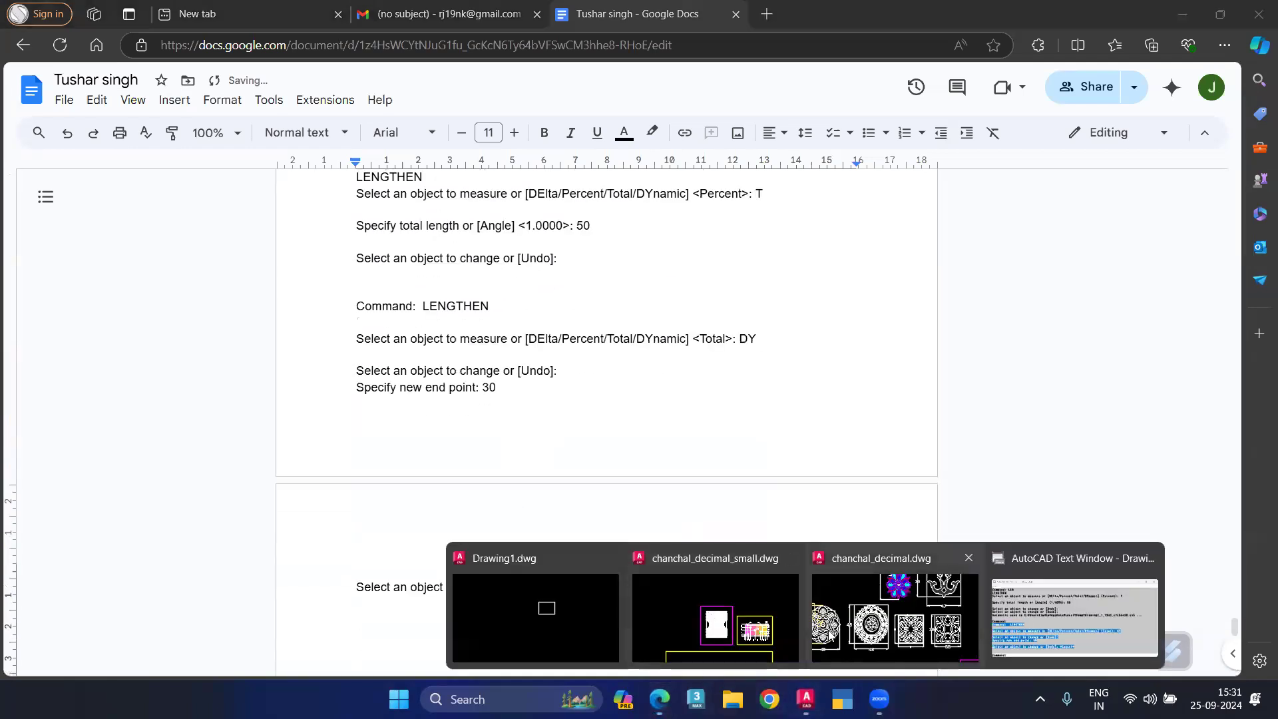
{"action": "left_click", "coordinate": [567, 616]}
{"action": "left_click", "coordinate": [602, 303]}
{"action": "left_click", "coordinate": [266, 458]}
{"action": "key", "text": "Delete"}
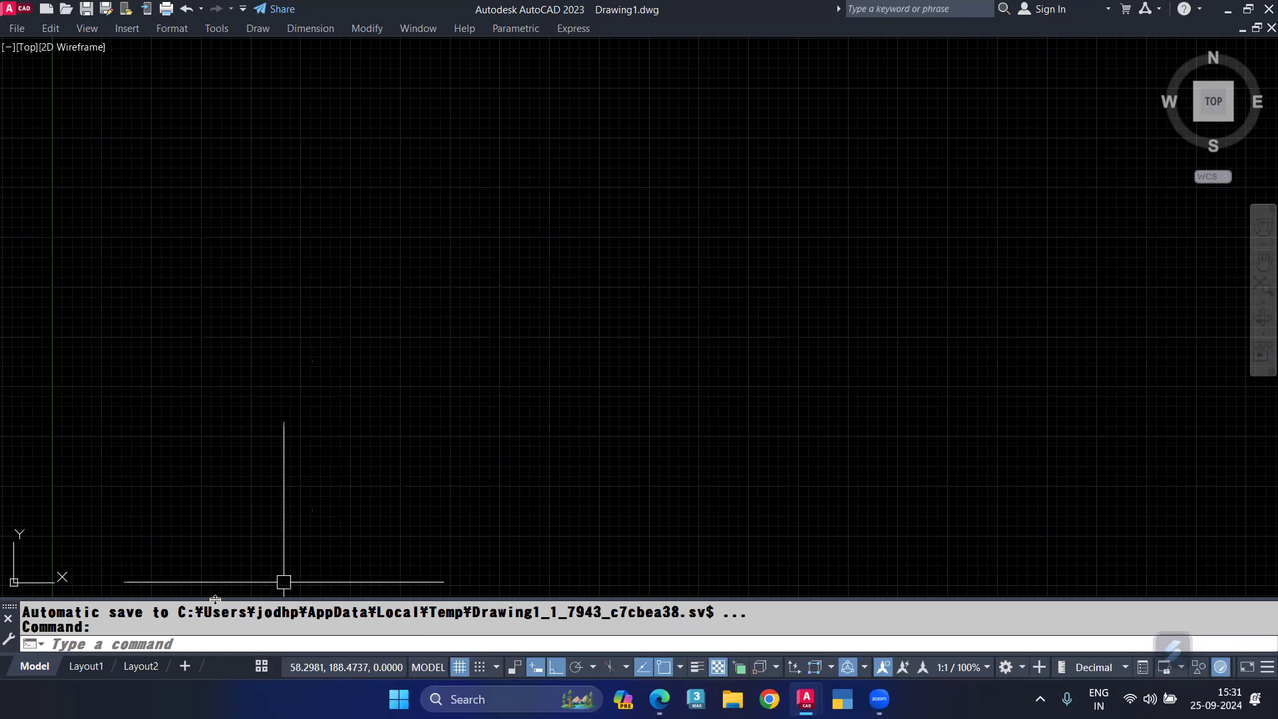
Draw an upright rectangle by dimensions, with length 1 and width 3, in the empty drawing area
{"action": "scroll", "coordinate": [400, 380], "scroll_direction": "up", "scroll_amount": 4}
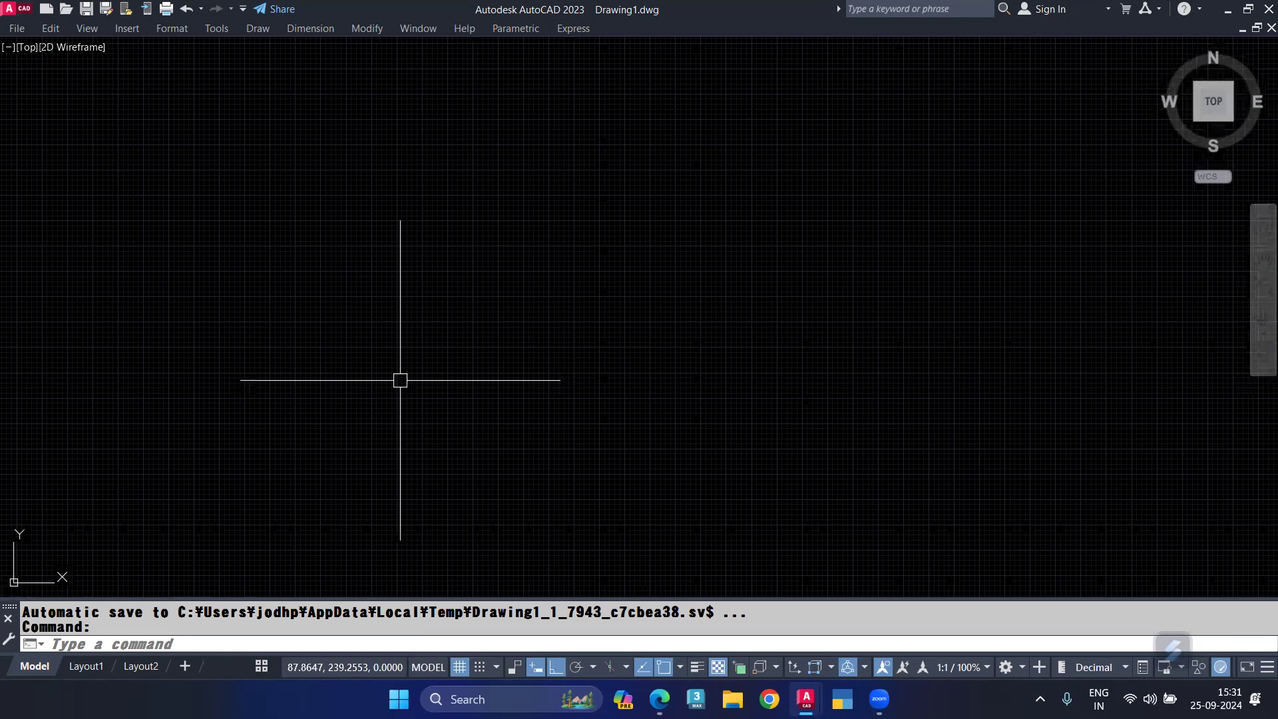
{"action": "type", "text": "REC"}
{"action": "key", "text": "Return"}
{"action": "left_click", "coordinate": [344, 367]}
{"action": "type", "text": "d"}
{"action": "key", "text": "Return"}
{"action": "type", "text": "1"}
{"action": "key", "text": "Return"}
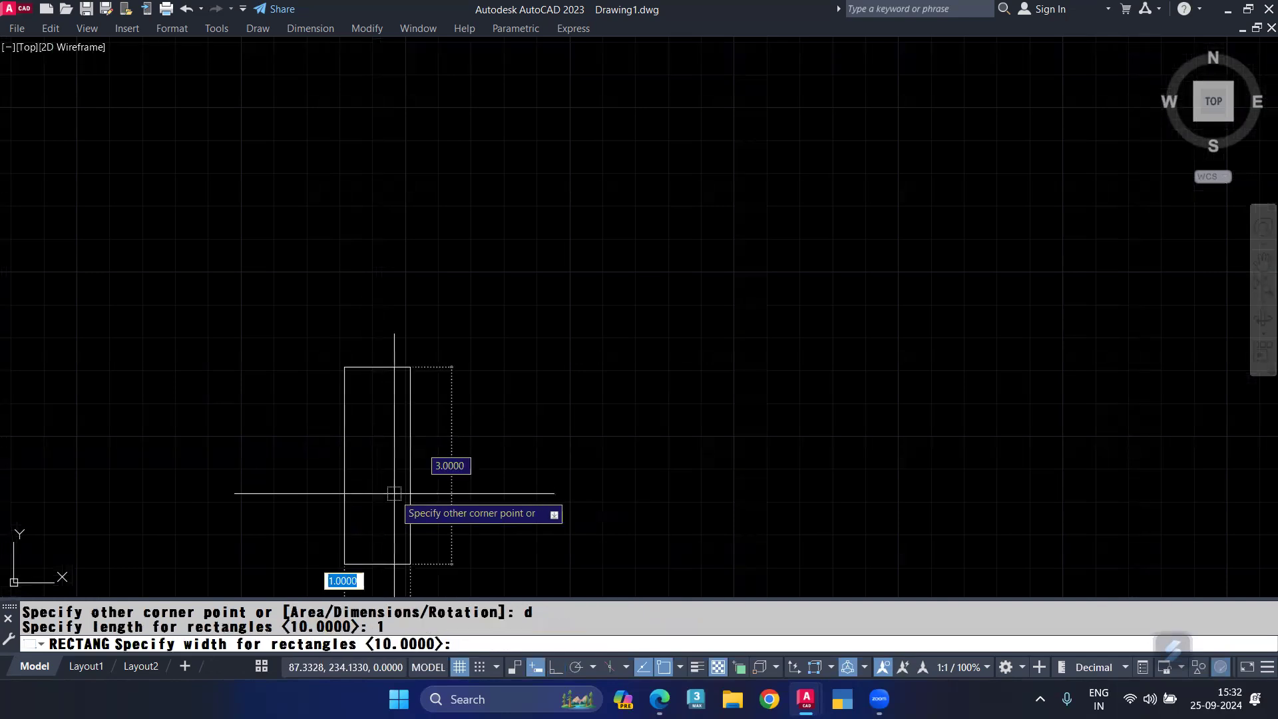
{"action": "type", "text": "3"}
{"action": "key", "text": "Return"}
{"action": "left_click", "coordinate": [408, 505]}
{"action": "scroll", "coordinate": [385, 442], "scroll_direction": "down", "scroll_amount": 2}
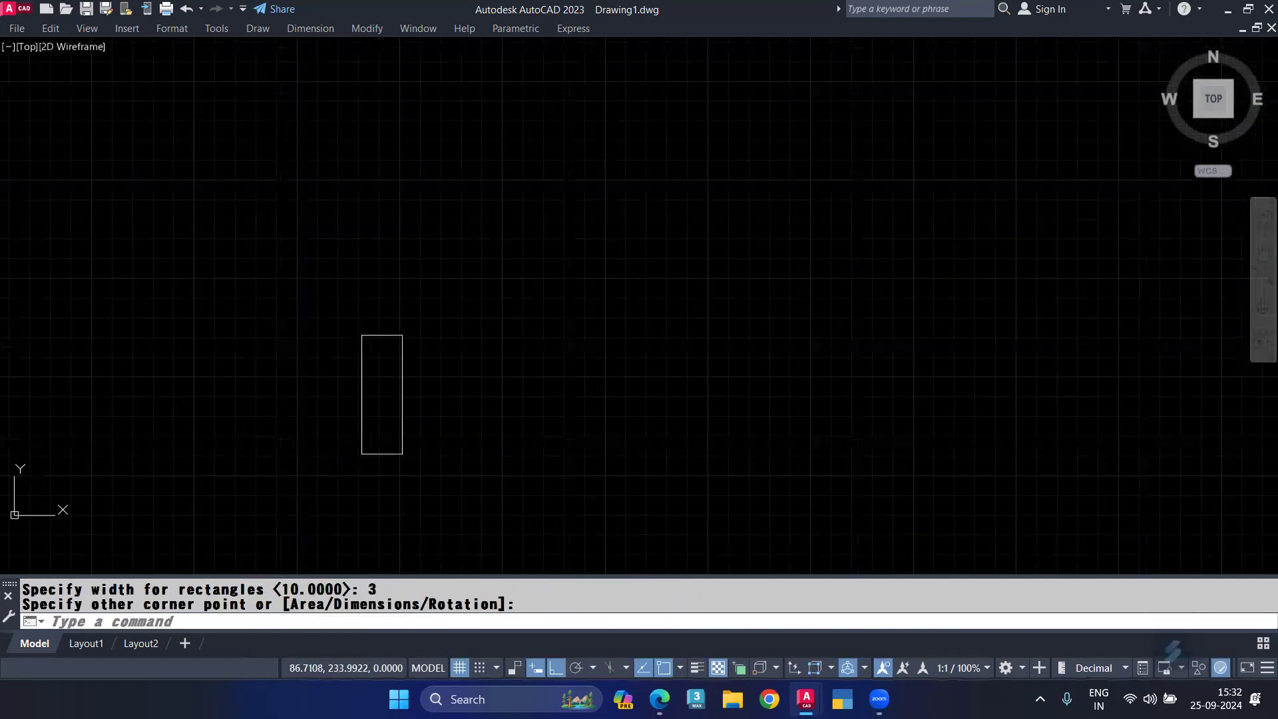
With Ortho off, draw a nearly straight three-point arc from the rectangle's upper-left corner diagonally down into its interior
{"action": "scroll", "coordinate": [371, 354], "scroll_direction": "up", "scroll_amount": 4}
{"action": "middle_click_drag", "start_coordinate": [375, 428], "coordinate": [405, 280]}
{"action": "type", "text": "A"}
{"action": "key", "text": "Return"}
{"action": "scroll", "coordinate": [369, 199], "scroll_direction": "up", "scroll_amount": 2}
{"action": "left_click", "coordinate": [377, 136]}
{"action": "scroll", "coordinate": [398, 195], "scroll_direction": "up", "scroll_amount": 4}
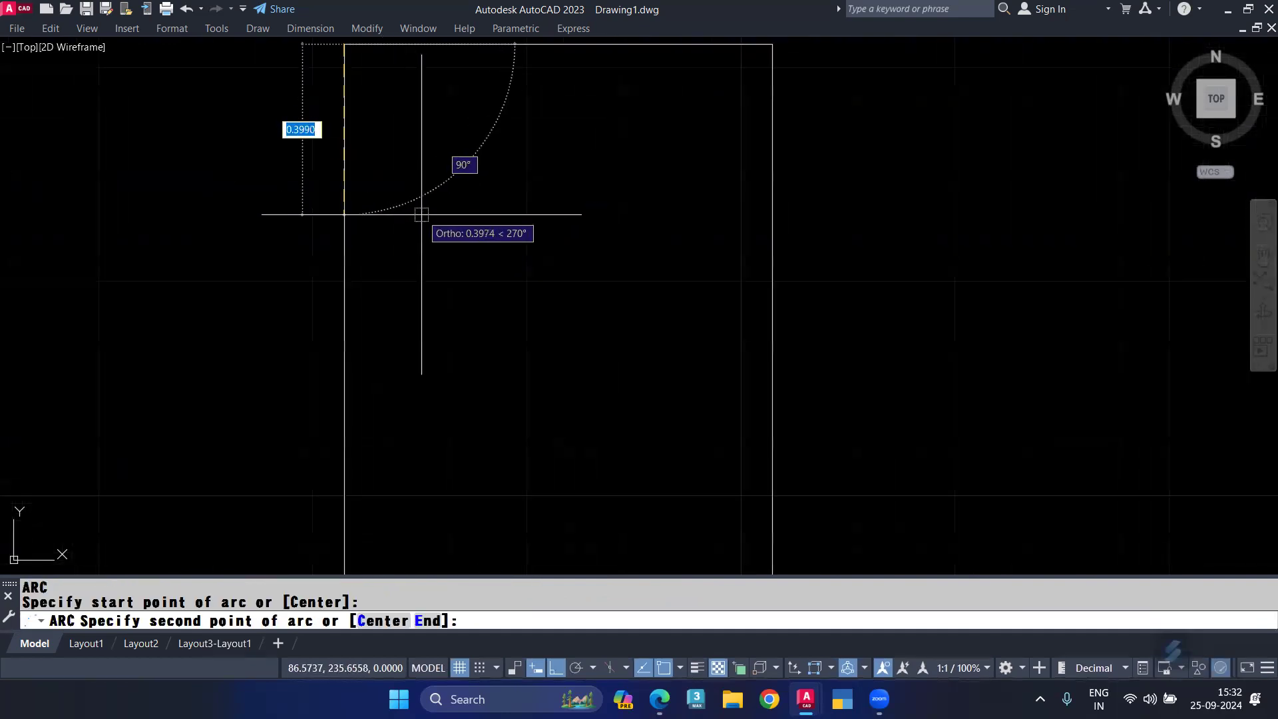
{"action": "key", "text": "F8"}
{"action": "left_click", "coordinate": [441, 289]}
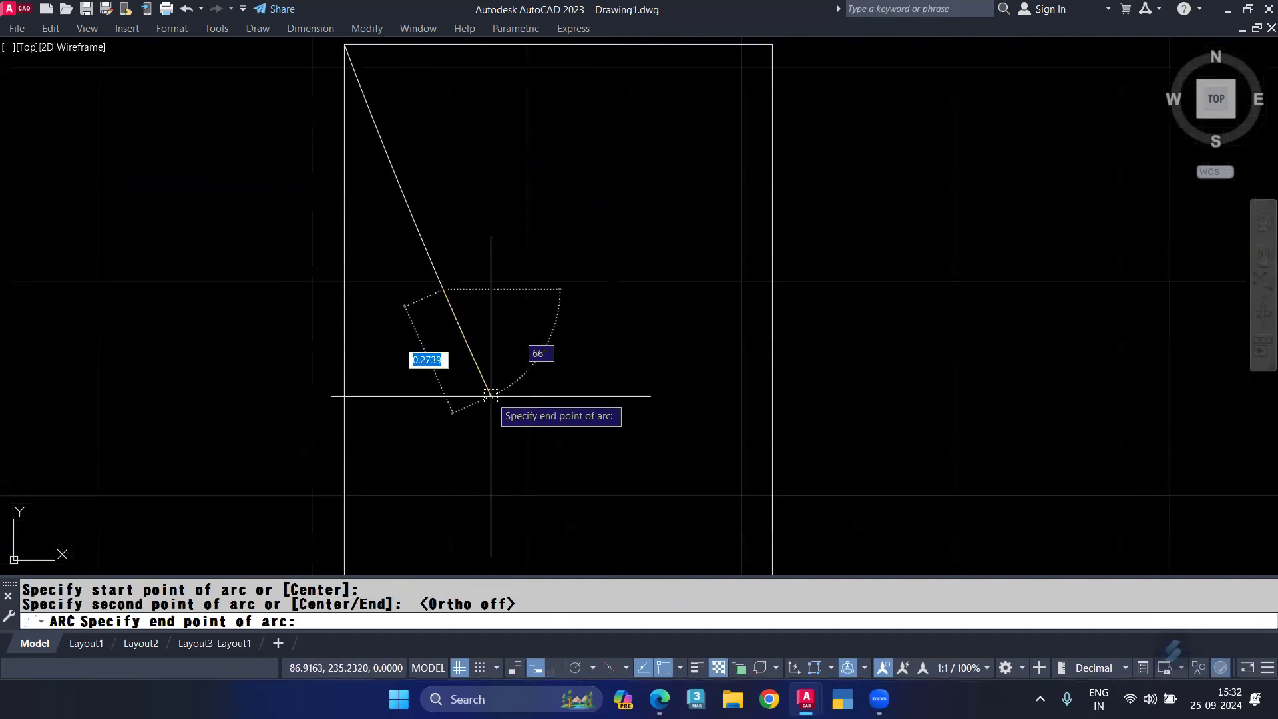
{"action": "middle_click_drag", "start_coordinate": [486, 477], "coordinate": [504, 379]}
{"action": "left_click", "coordinate": [504, 279]}
Continue the arc with three progressively smaller tangent arcs that curl inward into a small spiral
{"action": "key", "text": "Return"}
{"action": "key", "text": "Return"}
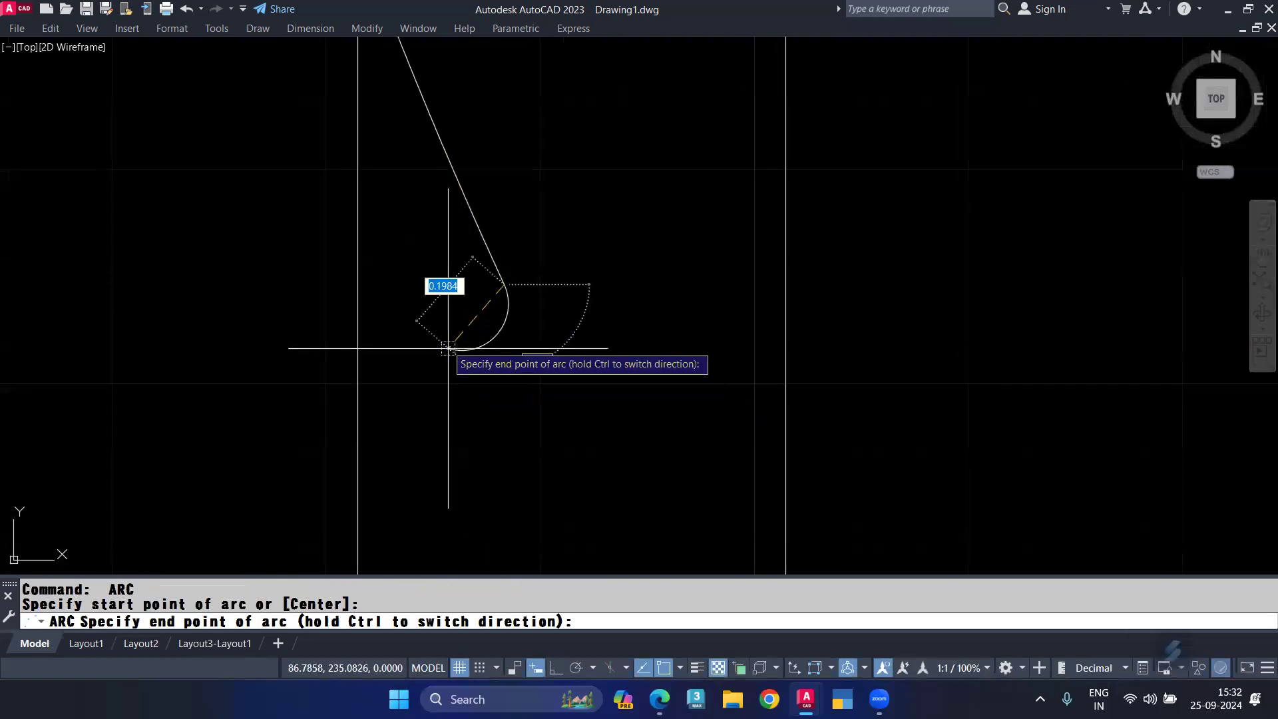
{"action": "key", "text": "Return"}
{"action": "key", "text": "Return"}
{"action": "left_click", "coordinate": [441, 280]}
{"action": "key", "text": "Return"}
{"action": "key", "text": "Return"}
{"action": "left_click", "coordinate": [466, 320]}
Join the four connected arcs of the scroll into one polyline
{"action": "scroll", "coordinate": [539, 151], "scroll_direction": "down", "scroll_amount": 4}
{"action": "middle_click_drag", "start_coordinate": [544, 123], "coordinate": [550, 194]}
{"action": "left_click", "coordinate": [551, 197]}
{"action": "left_click", "coordinate": [506, 313]}
{"action": "type", "text": "j"}
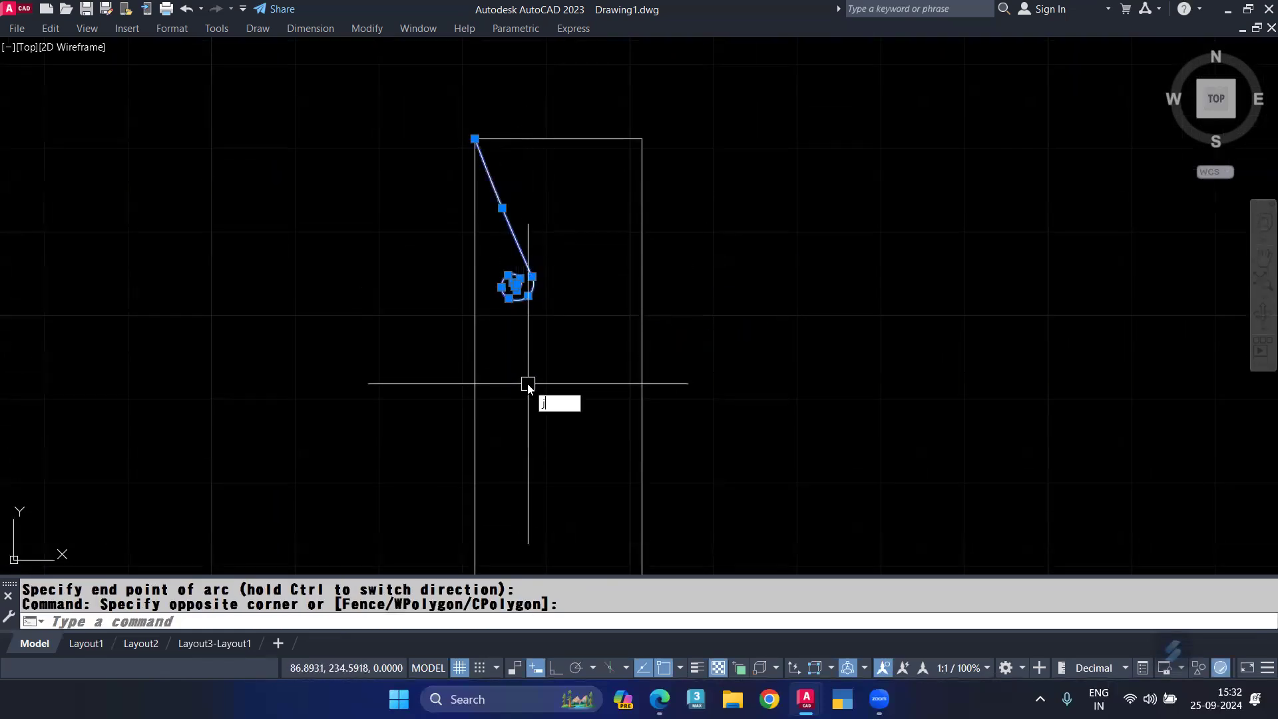
{"action": "key", "text": "Return"}
Mirror the scroll polyline about the rectangle's vertical centreline, keeping the original
{"action": "left_click", "coordinate": [523, 257]}
{"action": "type", "text": "mi"}
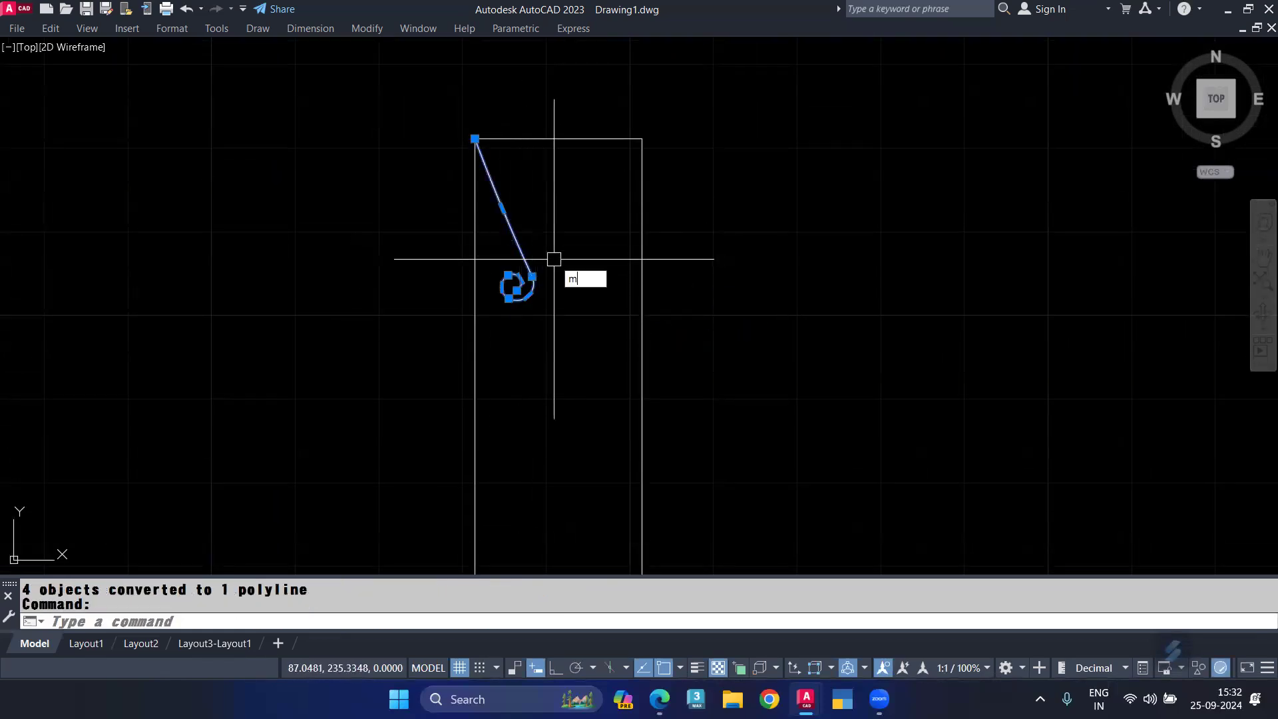
{"action": "key", "text": "Return"}
{"action": "left_click", "coordinate": [558, 139]}
{"action": "left_click", "coordinate": [559, 390]}
{"action": "key", "text": "Return"}
Copy both scrolls straight down the rectangle as an array of 4 items spaced about 0.77 apart
{"action": "left_click", "coordinate": [632, 245]}
{"action": "left_click", "coordinate": [516, 352]}
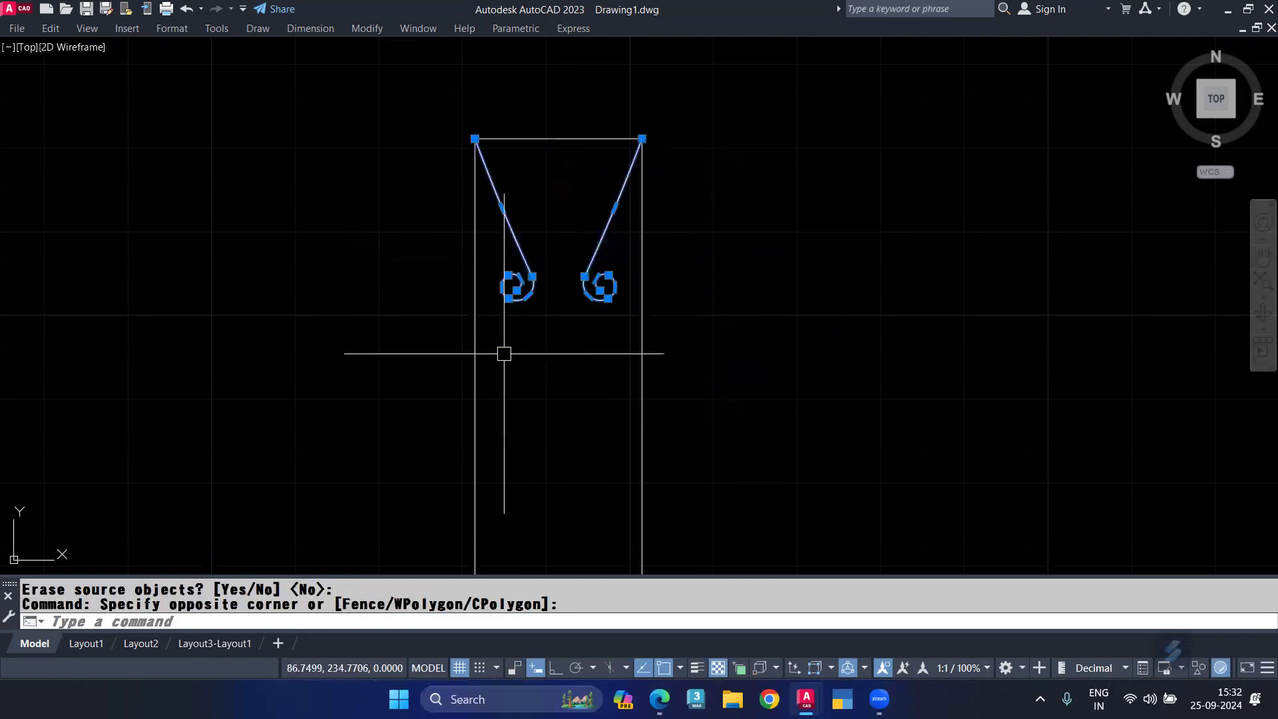
{"action": "type", "text": "co"}
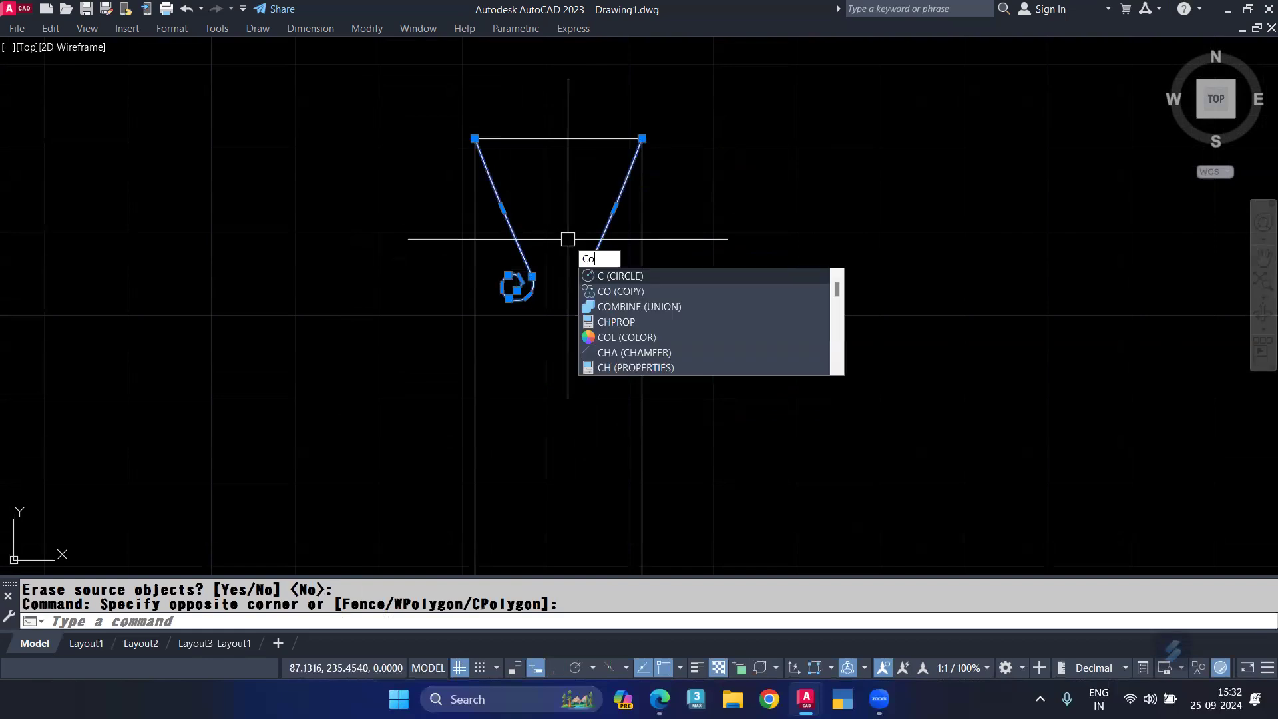
{"action": "key", "text": "Return"}
{"action": "left_click", "coordinate": [641, 139]}
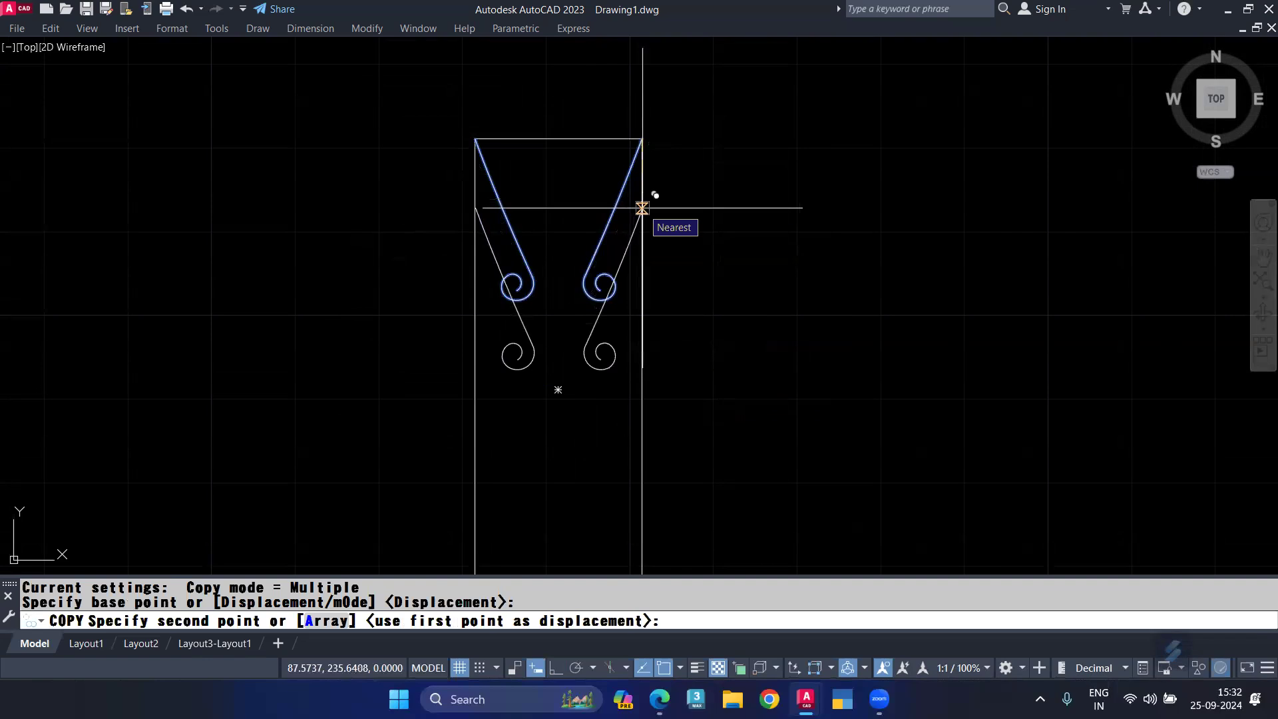
{"action": "key", "text": "F8"}
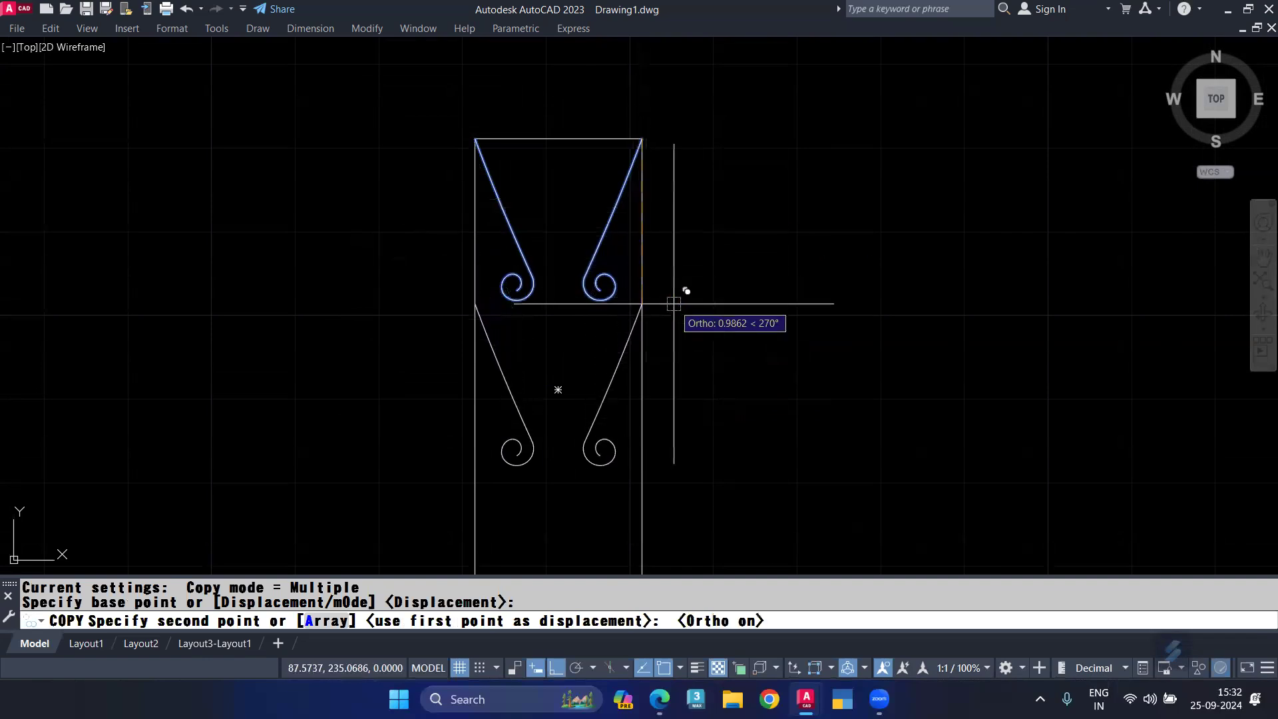
{"action": "type", "text": "a"}
{"action": "key", "text": "Return"}
{"action": "type", "text": "4"}
{"action": "key", "text": "Return"}
{"action": "left_click", "coordinate": [675, 267]}
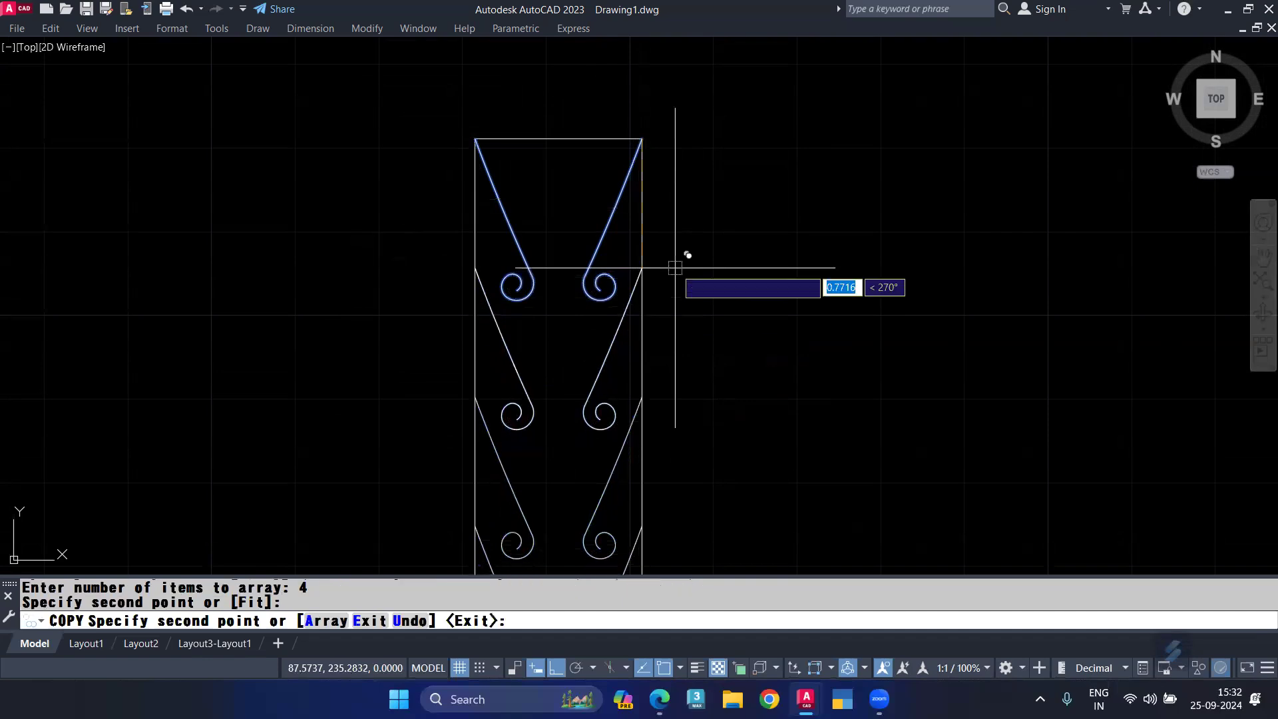
{"action": "key", "text": "Return"}
Trim the lowest pair of scrolls at the rectangle's bottom edge and erase the leftover curls below it
{"action": "scroll", "coordinate": [674, 268], "scroll_direction": "down", "scroll_amount": 3}
{"action": "scroll", "coordinate": [613, 422], "scroll_direction": "up", "scroll_amount": 3}
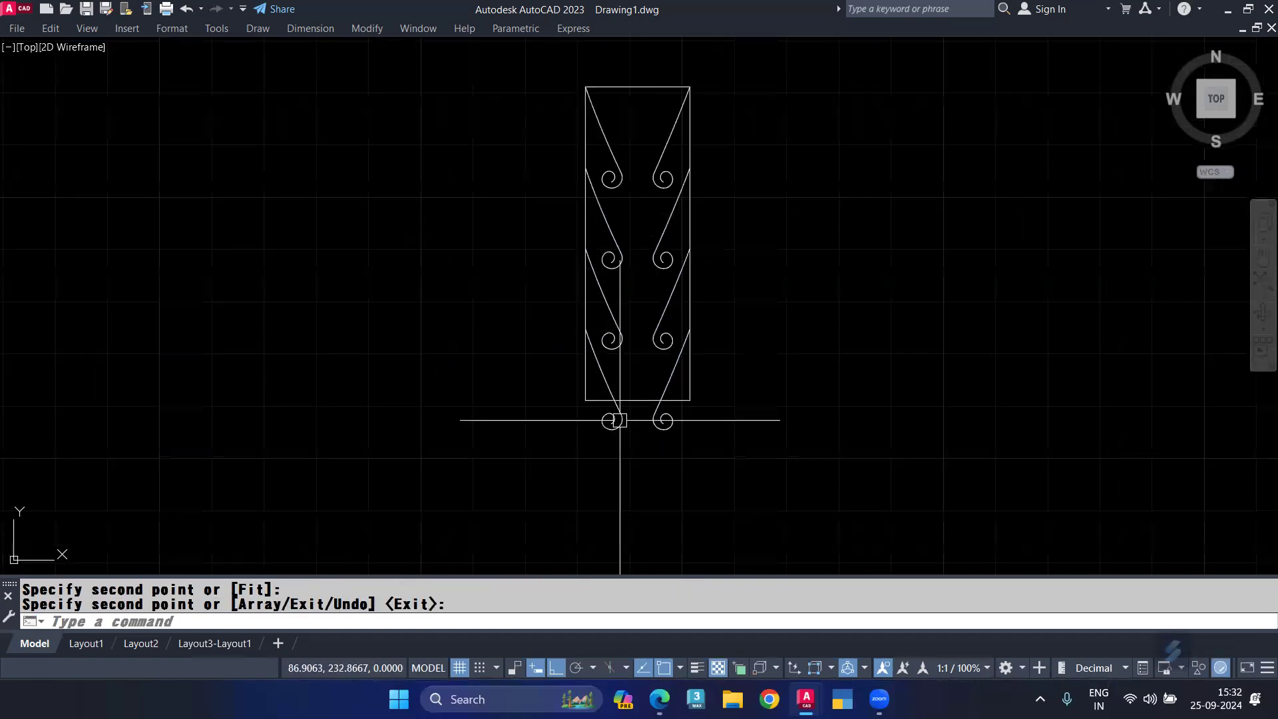
{"action": "type", "text": "tr"}
{"action": "key", "text": "Return"}
{"action": "left_click", "coordinate": [699, 399]}
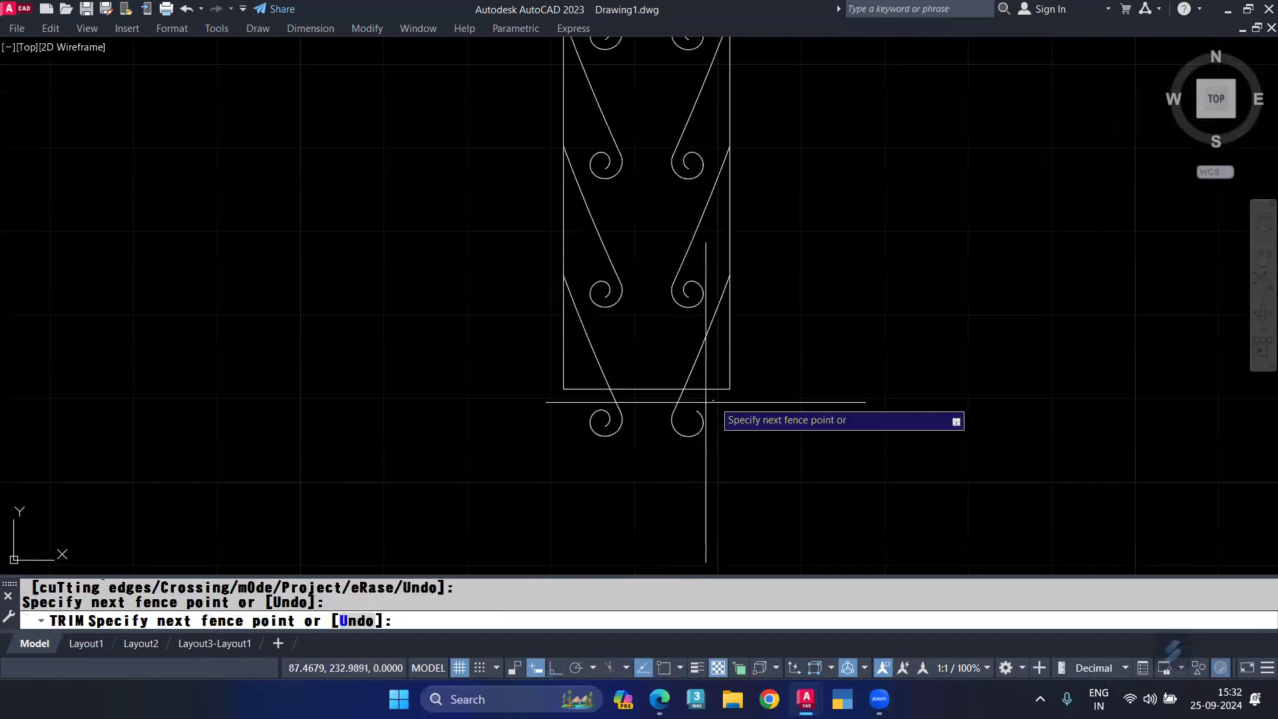
{"action": "key", "text": "Return"}
{"action": "key", "text": "Escape"}
{"action": "left_click", "coordinate": [718, 401]}
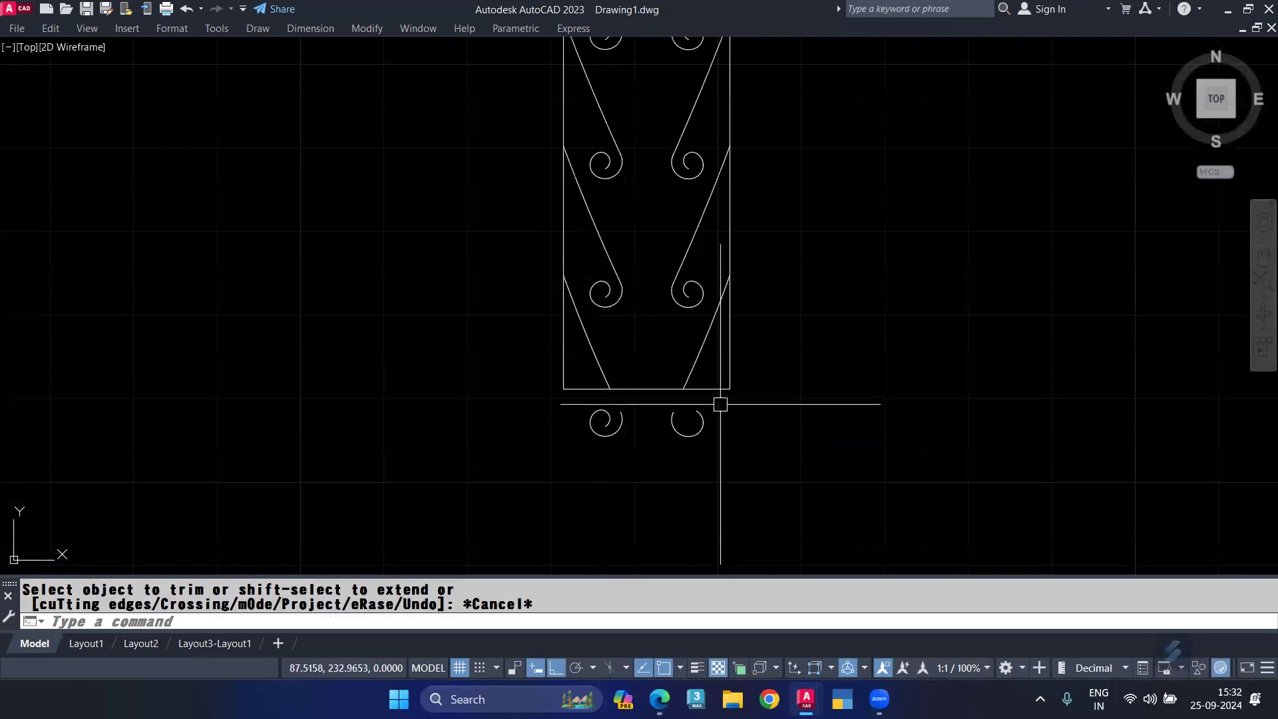
{"action": "left_click", "coordinate": [505, 451]}
{"action": "key", "text": "Delete"}
Start a block definition named point from the scroll-patterned rectangle, with its base point at the rectangle's lower-right corner
{"action": "scroll", "coordinate": [650, 266], "scroll_direction": "down", "scroll_amount": 2}
{"action": "scroll", "coordinate": [650, 266], "scroll_direction": "down", "scroll_amount": 2}
{"action": "middle_click_drag", "start_coordinate": [650, 266], "coordinate": [677, 280]}
{"action": "left_click", "coordinate": [536, 145]}
{"action": "left_click", "coordinate": [695, 506]}
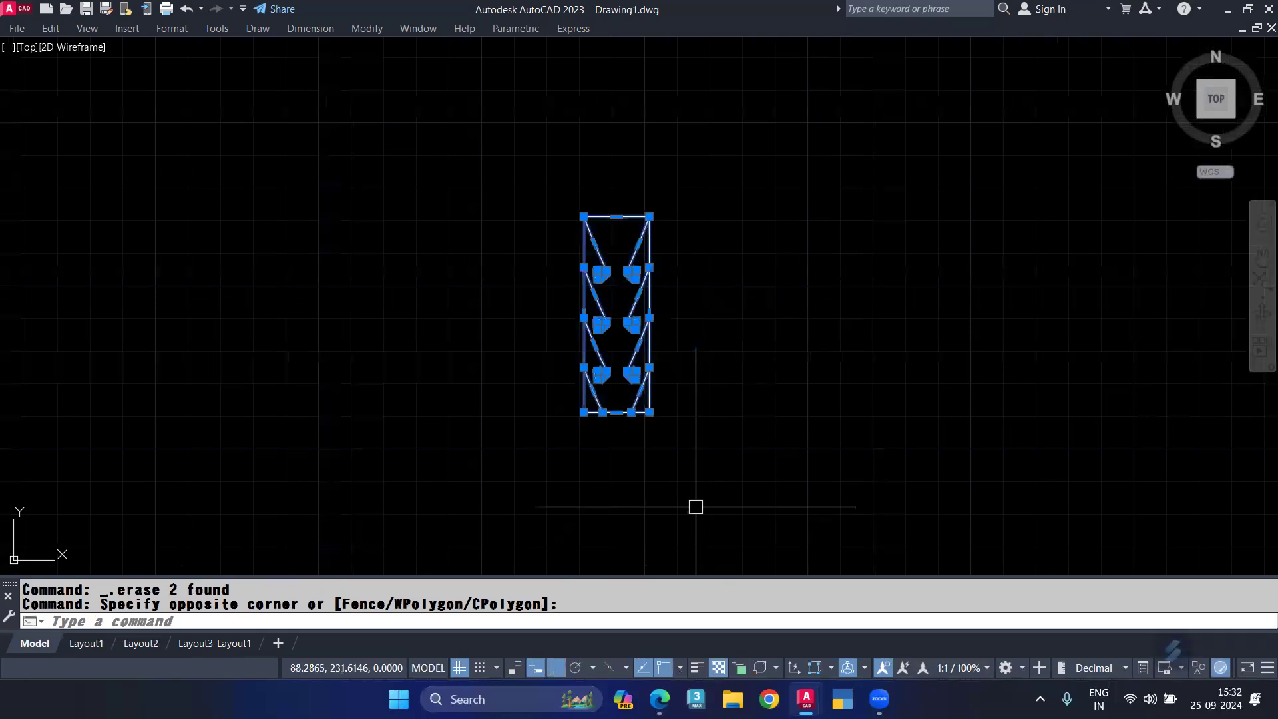
{"action": "type", "text": "B"}
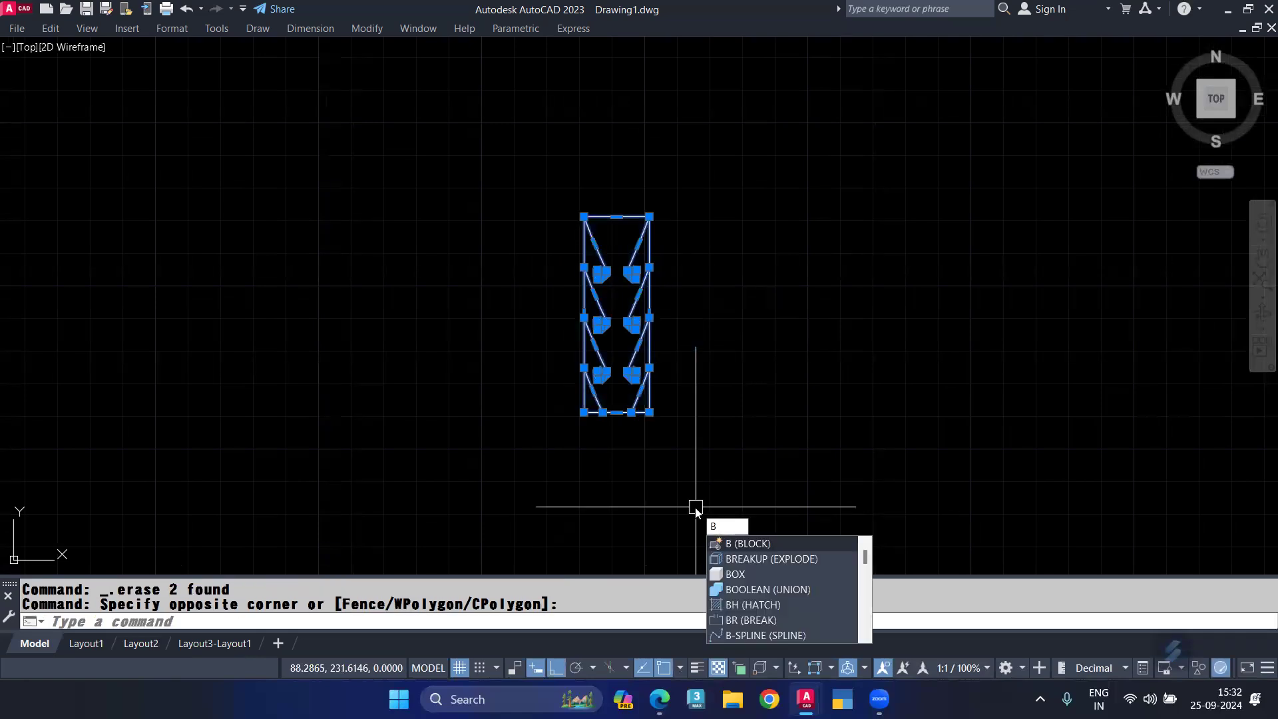
{"action": "key", "text": "Return"}
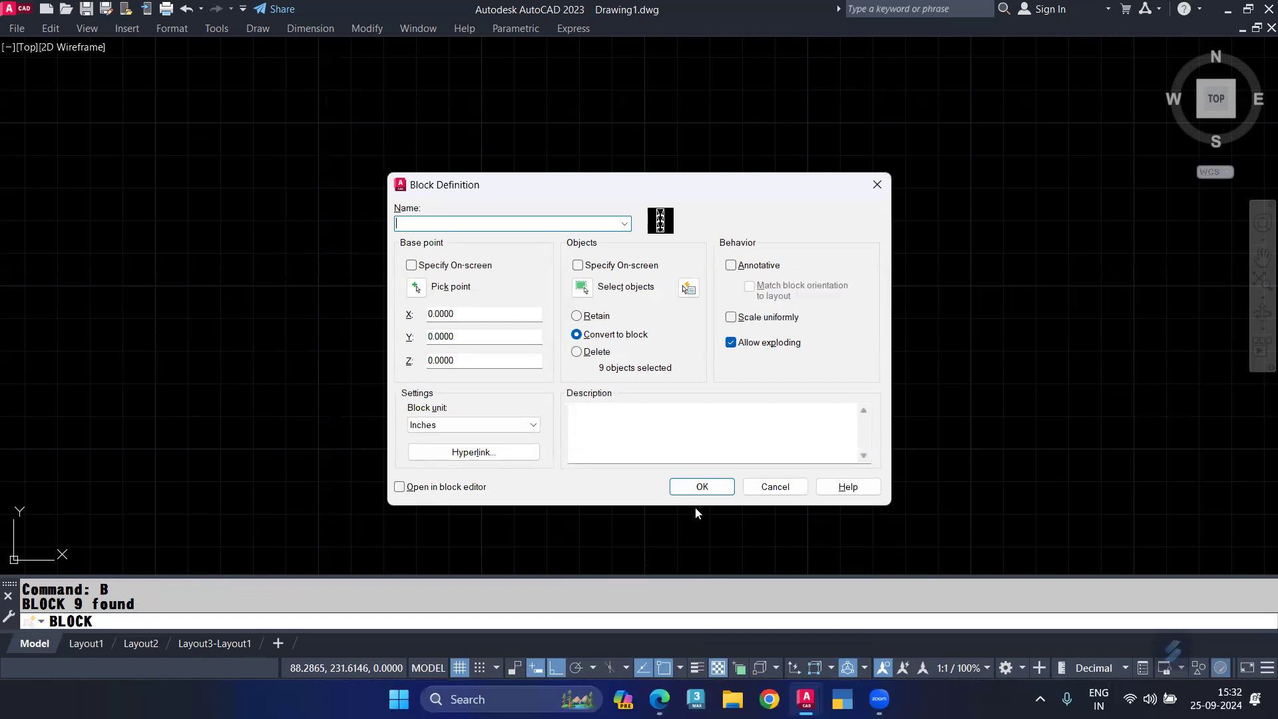
{"action": "type", "text": "point"}
{"action": "left_click", "coordinate": [416, 286]}
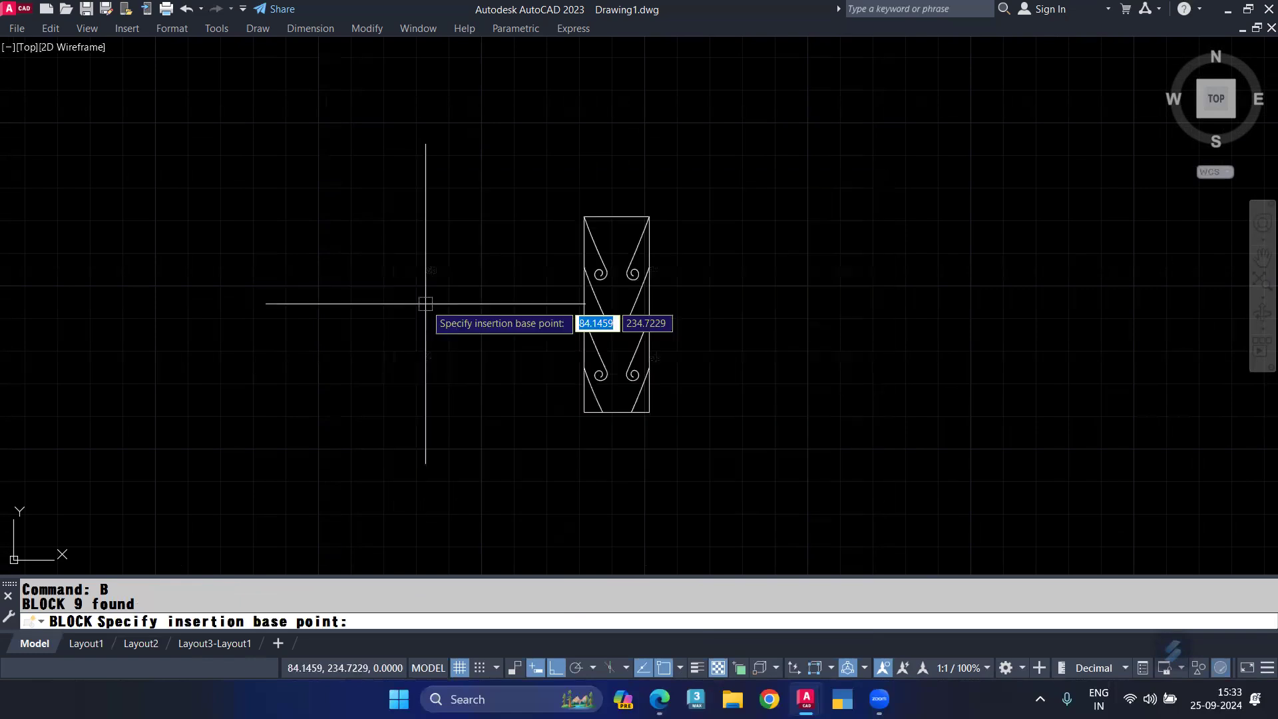
{"action": "scroll", "coordinate": [603, 420], "scroll_direction": "up", "scroll_amount": 2}
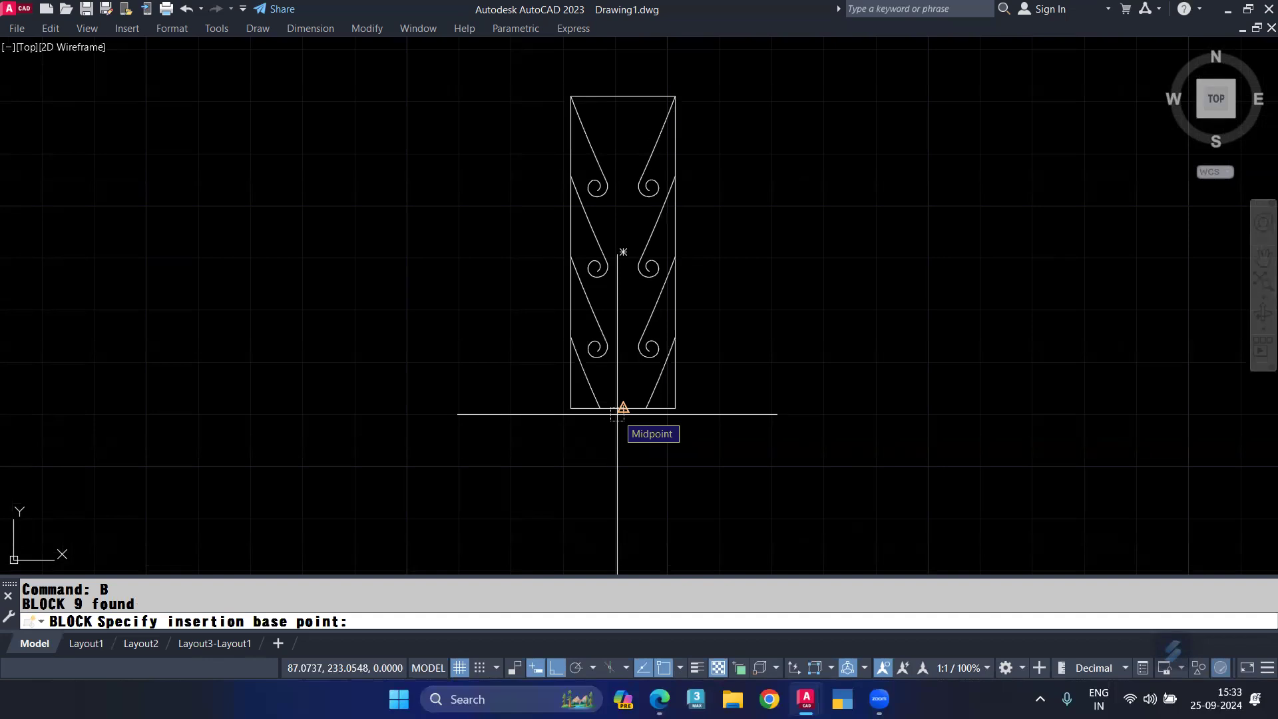
{"action": "scroll", "coordinate": [617, 414], "scroll_direction": "up", "scroll_amount": 4}
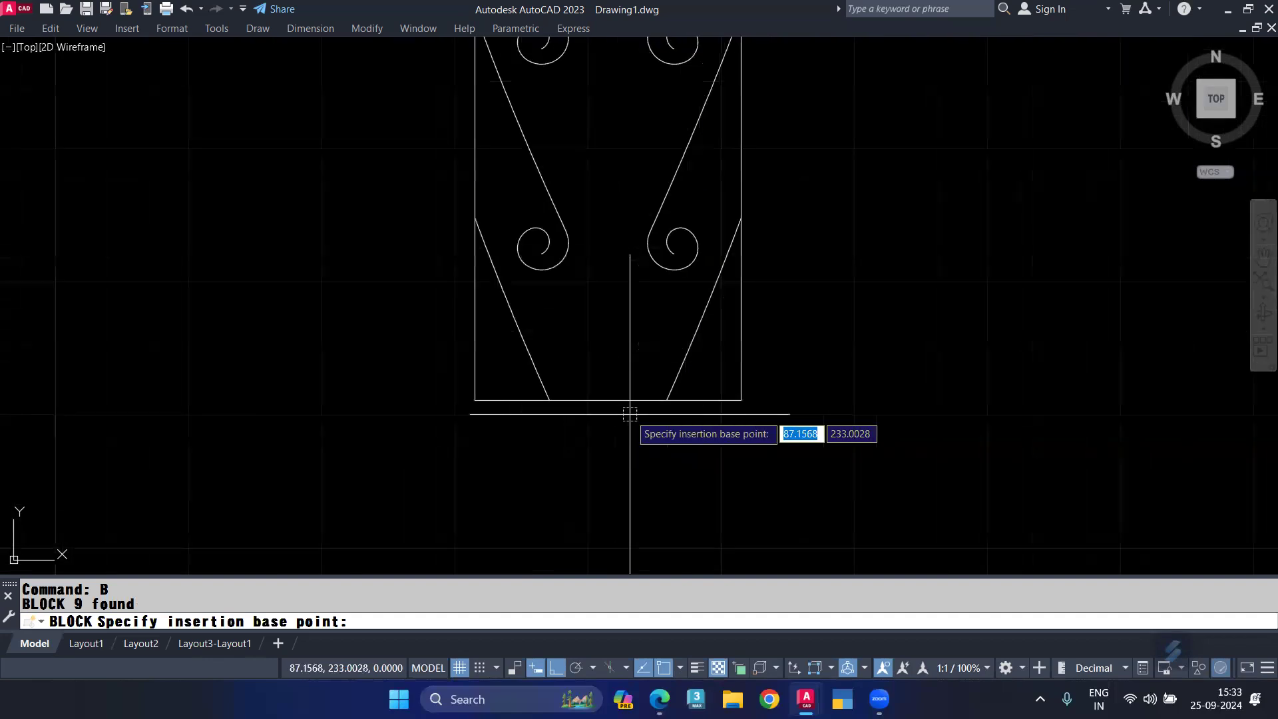
{"action": "left_click", "coordinate": [740, 400]}
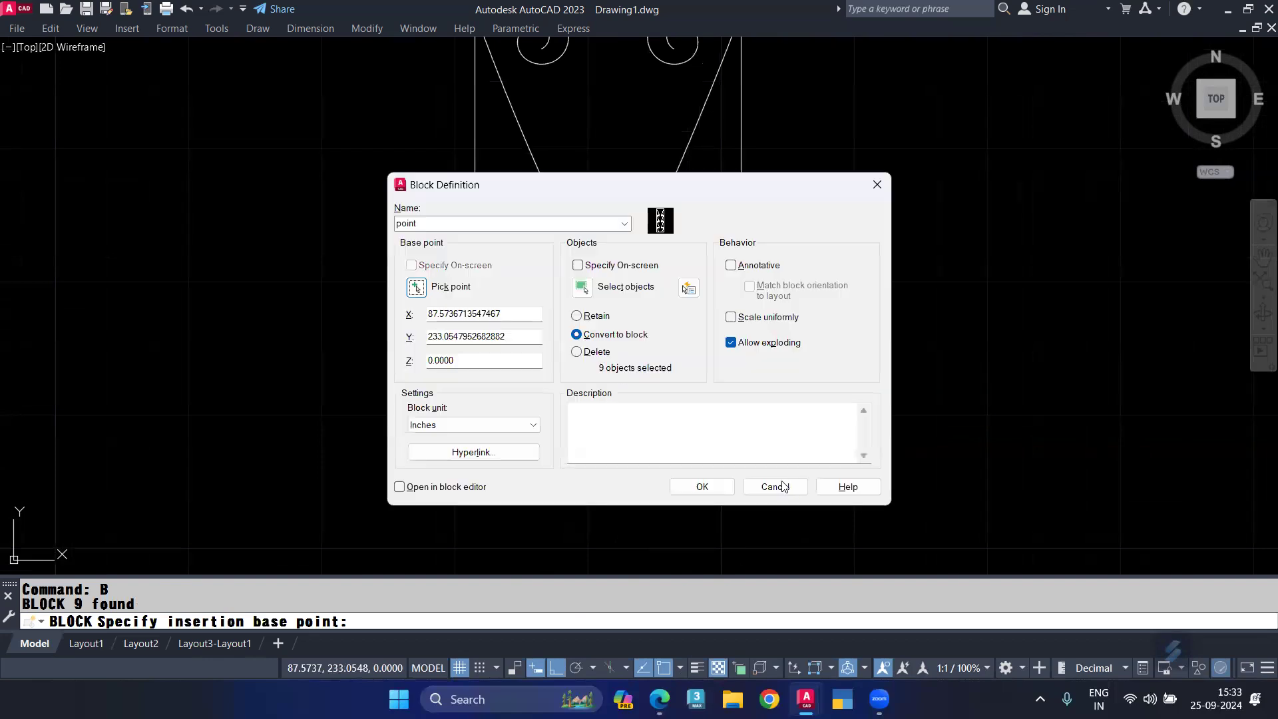
Reselect the rectangle with all its scrolls as the block's objects and create the block
{"action": "left_click", "coordinate": [584, 290]}
{"action": "scroll", "coordinate": [585, 290], "scroll_direction": "down", "scroll_amount": 6}
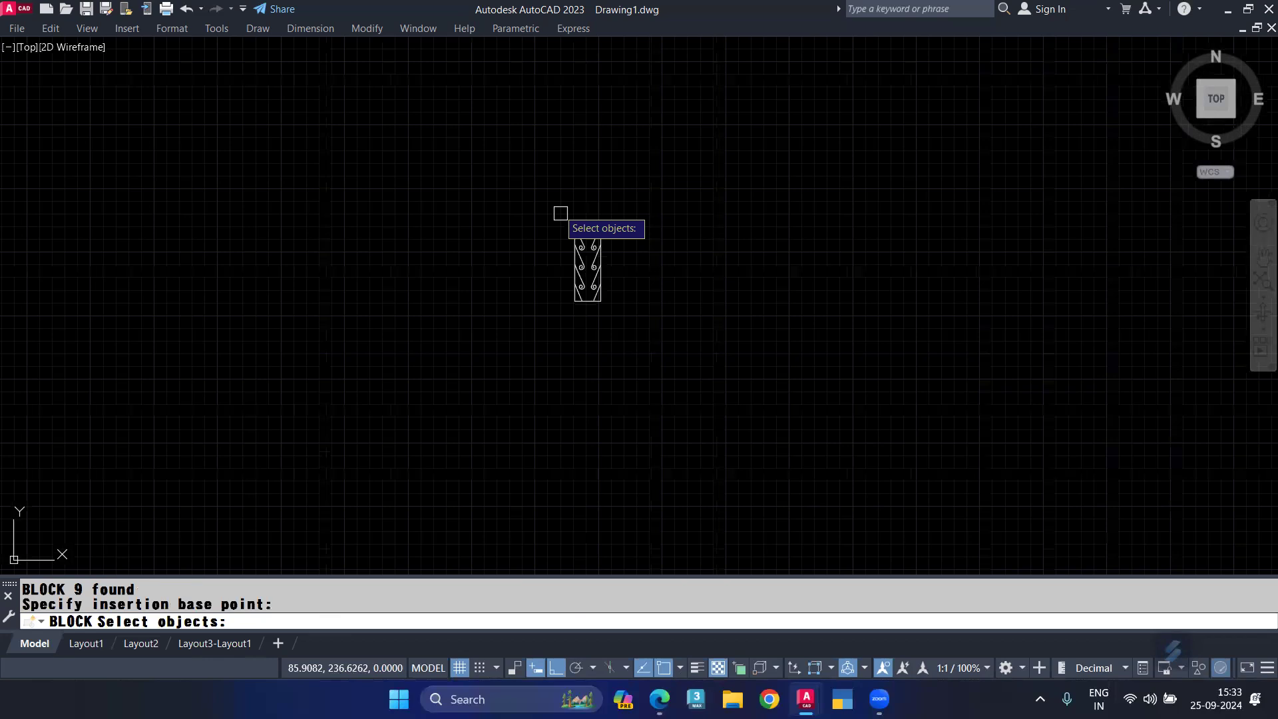
{"action": "left_click", "coordinate": [560, 213]}
{"action": "left_click", "coordinate": [628, 330]}
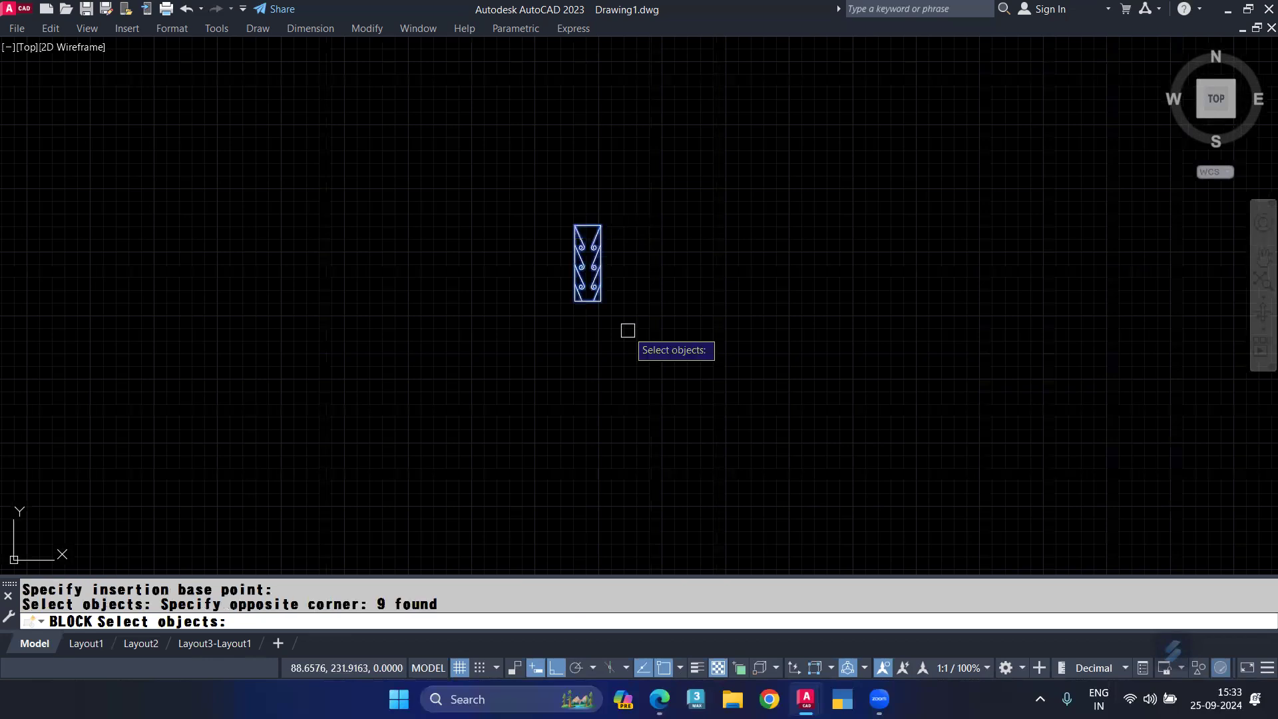
{"action": "key", "text": "Return"}
{"action": "left_click", "coordinate": [699, 485]}
Erase the scroll-patterned block instance from the drawing area
{"action": "scroll", "coordinate": [573, 277], "scroll_direction": "up", "scroll_amount": 6}
{"action": "left_click", "coordinate": [572, 277]}
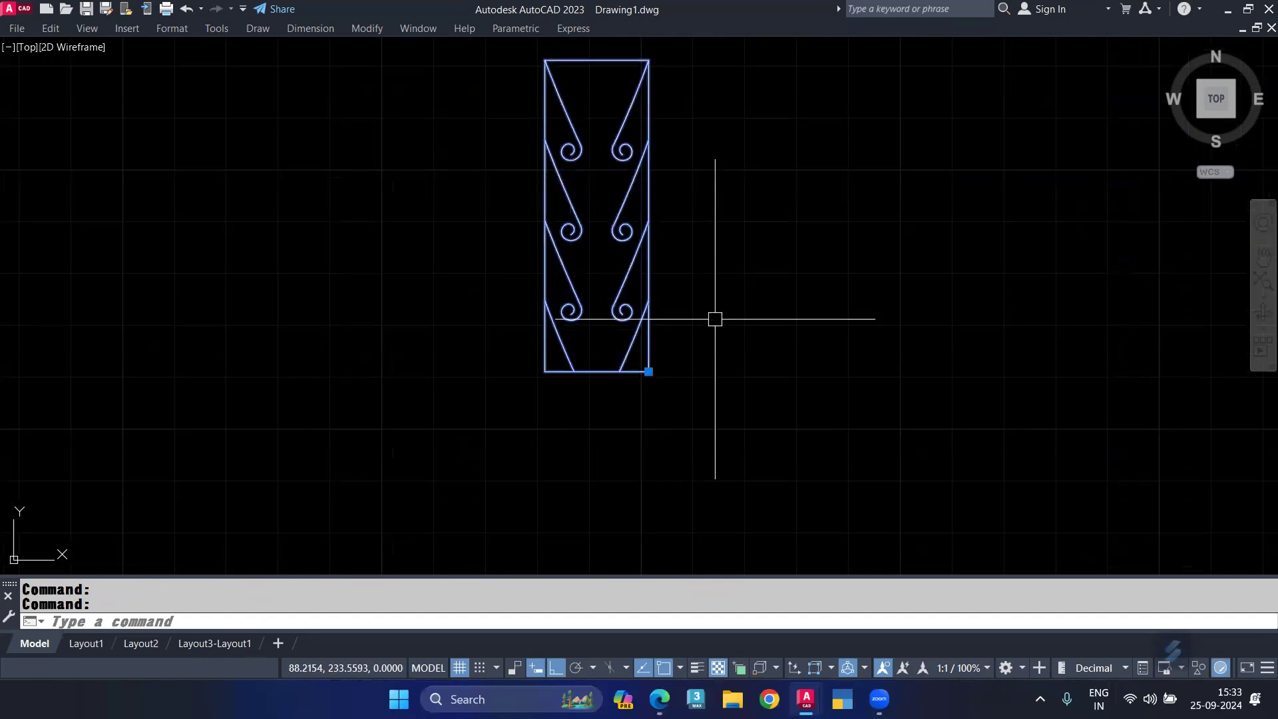
{"action": "key", "text": "Delete"}
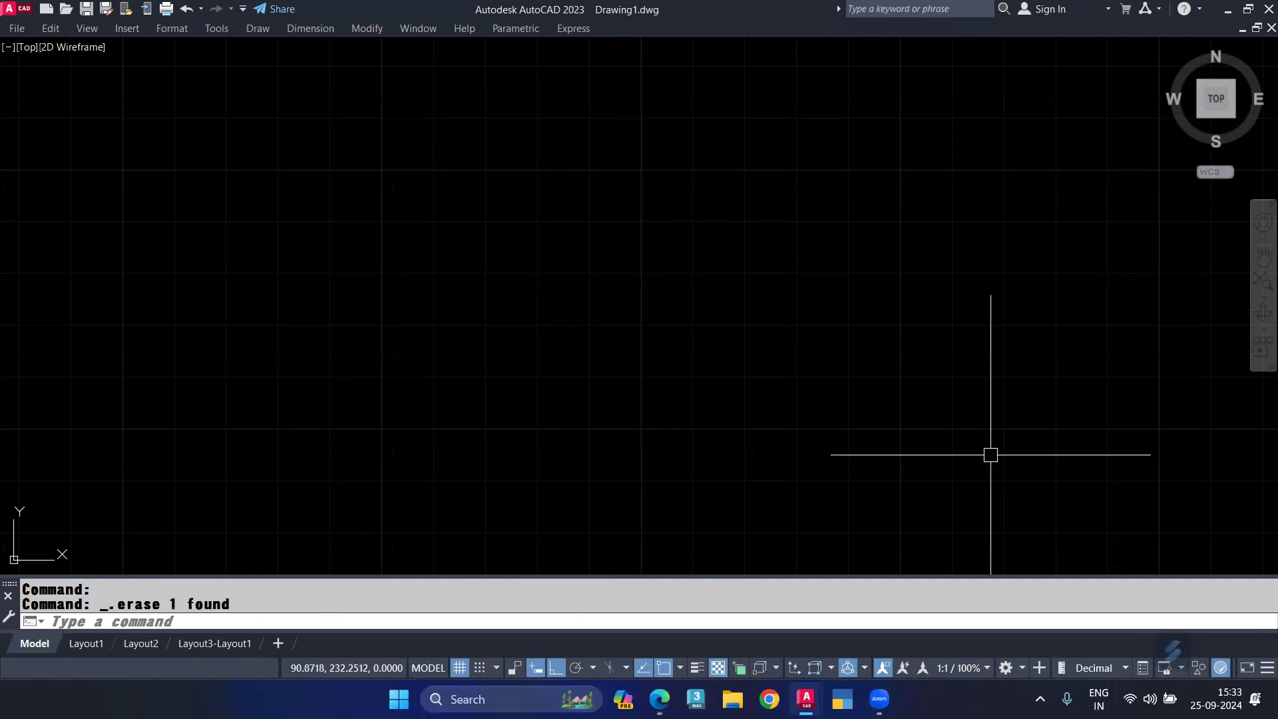
Draw a horizontal line about 33 units long across the empty drawing area
{"action": "type", "text": "L"}
{"action": "key", "text": "Return"}
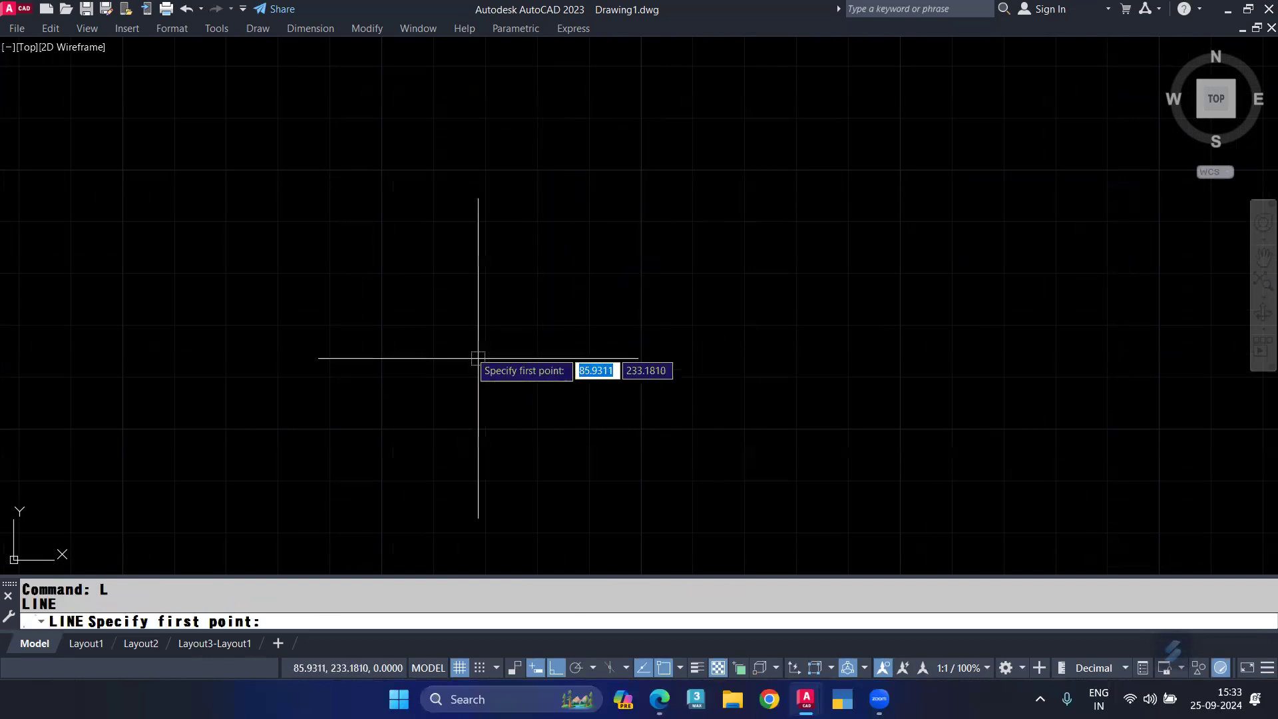
{"action": "left_click", "coordinate": [259, 361]}
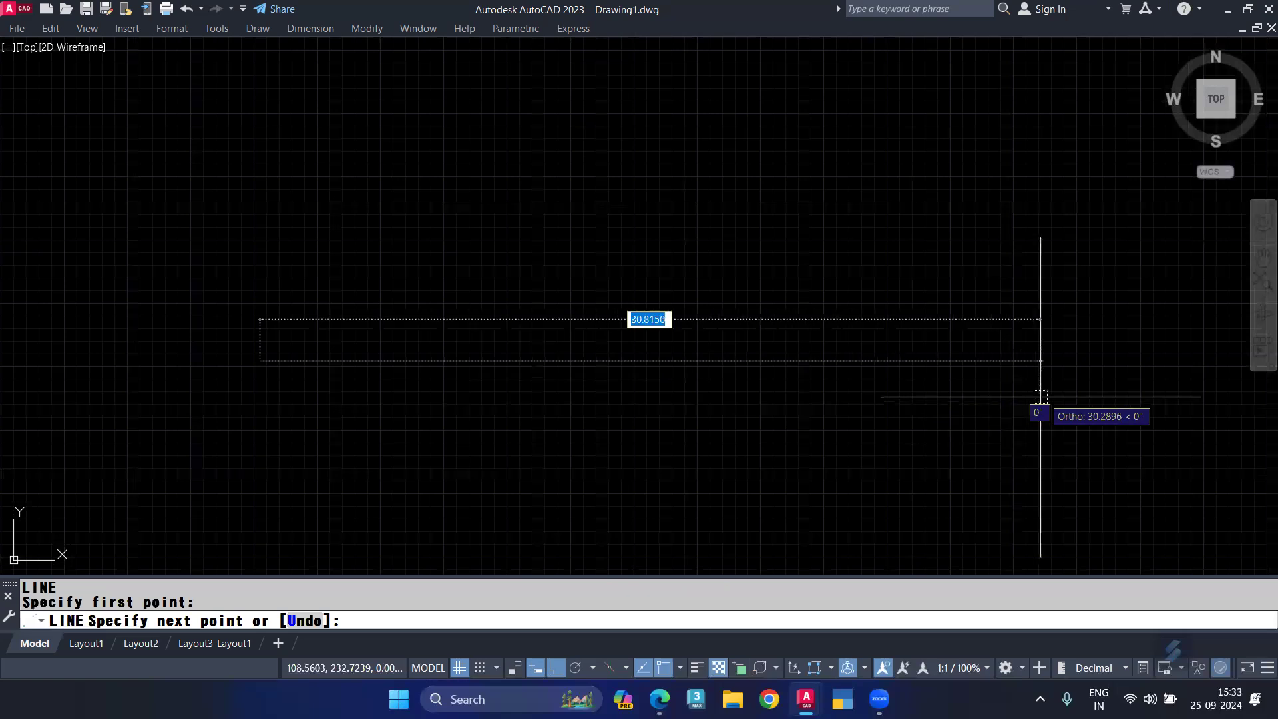
{"action": "left_click", "coordinate": [1090, 395]}
{"action": "key", "text": "Return"}
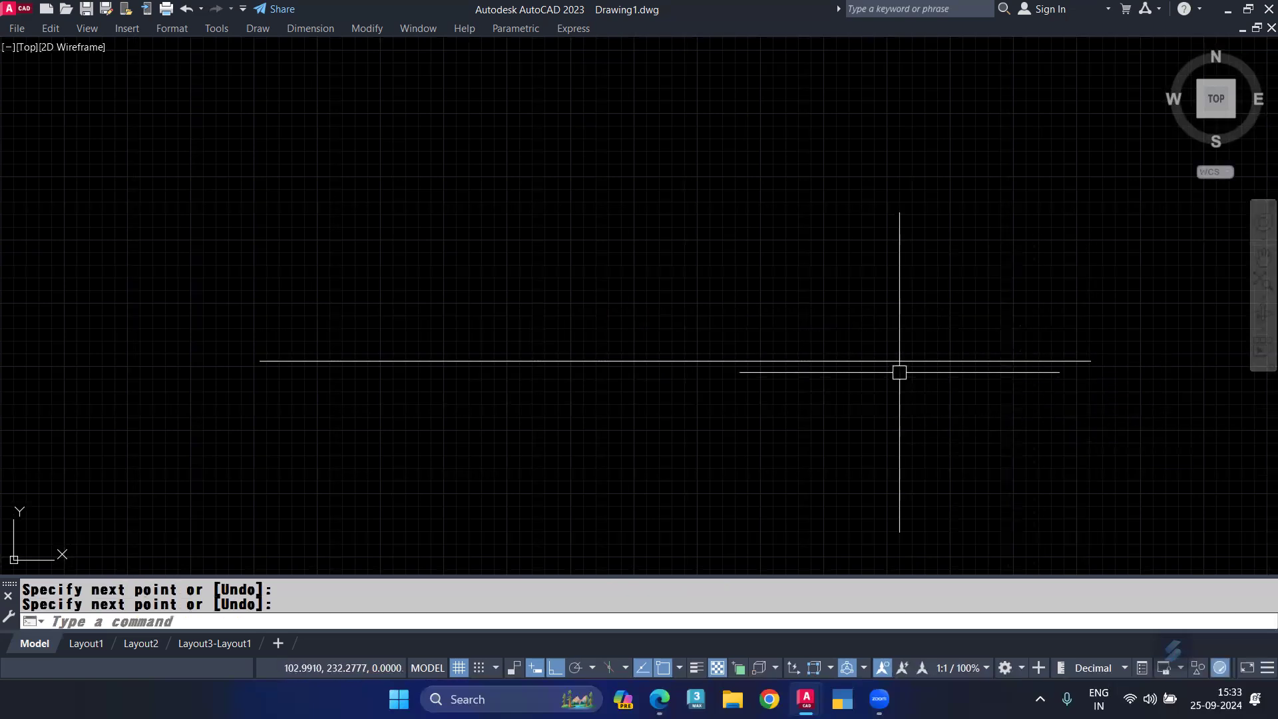
Place the block point along the line with MEASURE, aligned with the line, using a segment length of 10
{"action": "type", "text": "ME"}
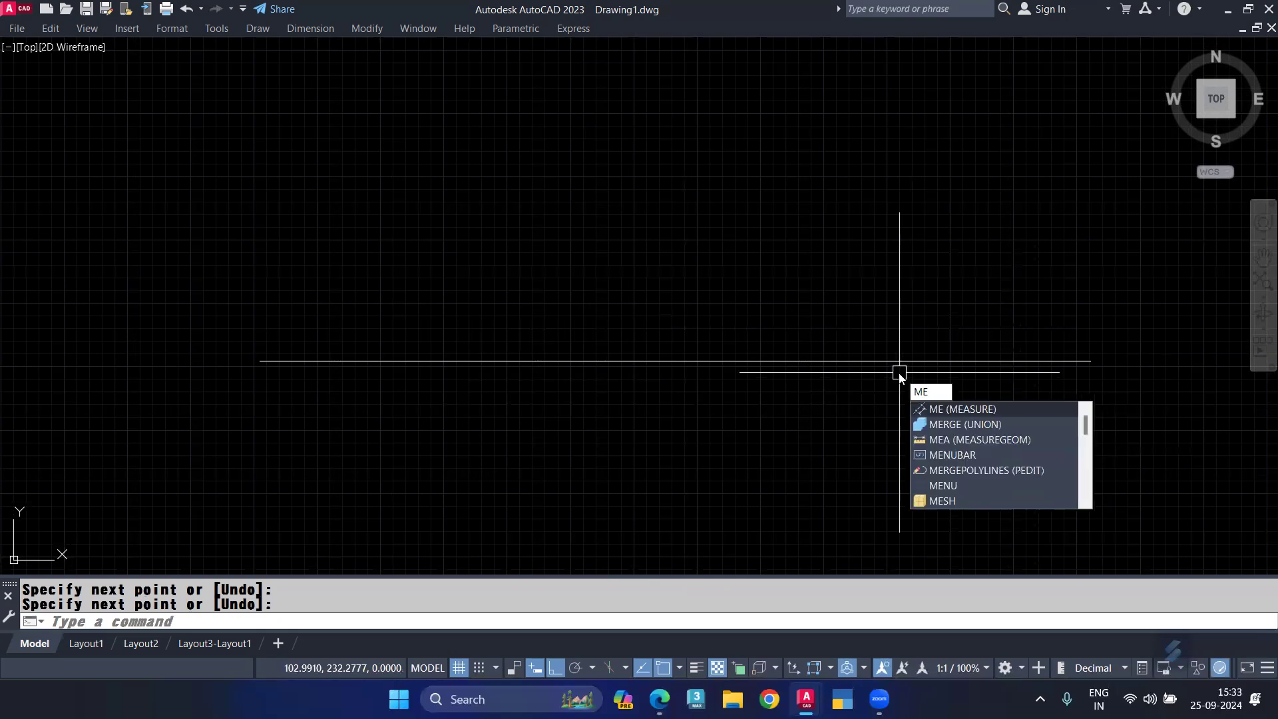
{"action": "key", "text": "Return"}
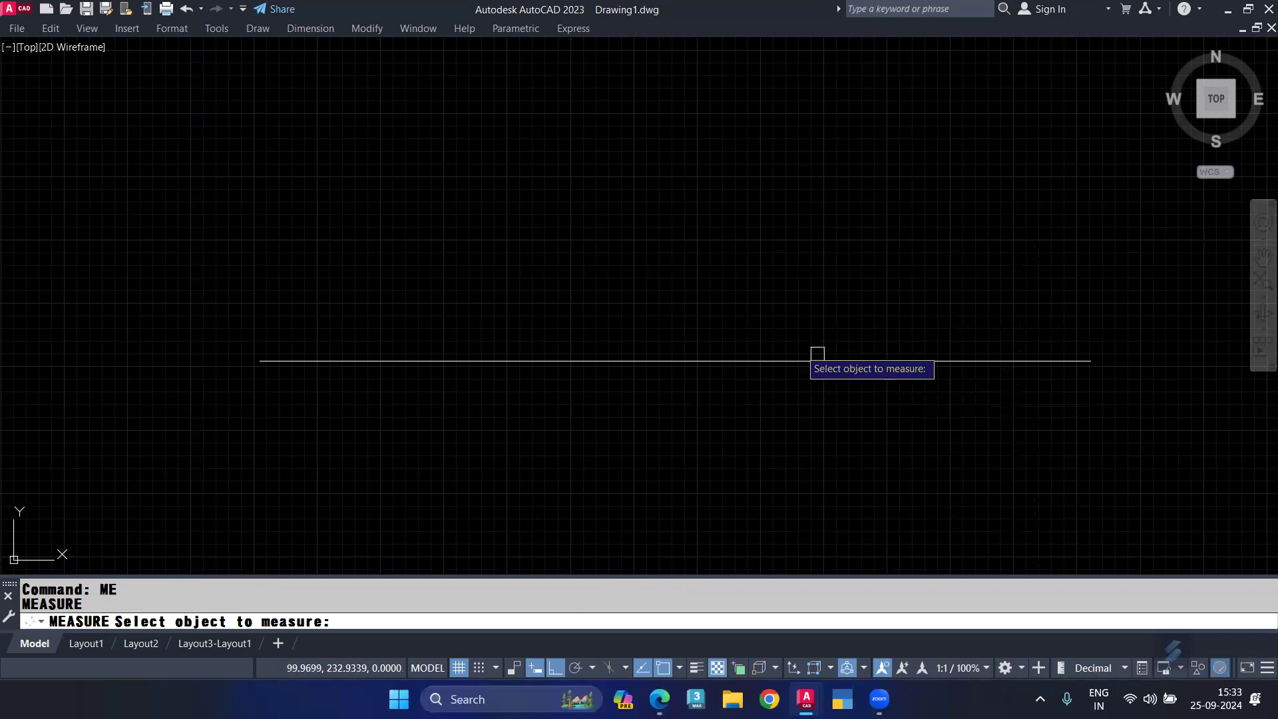
{"action": "left_click", "coordinate": [695, 362]}
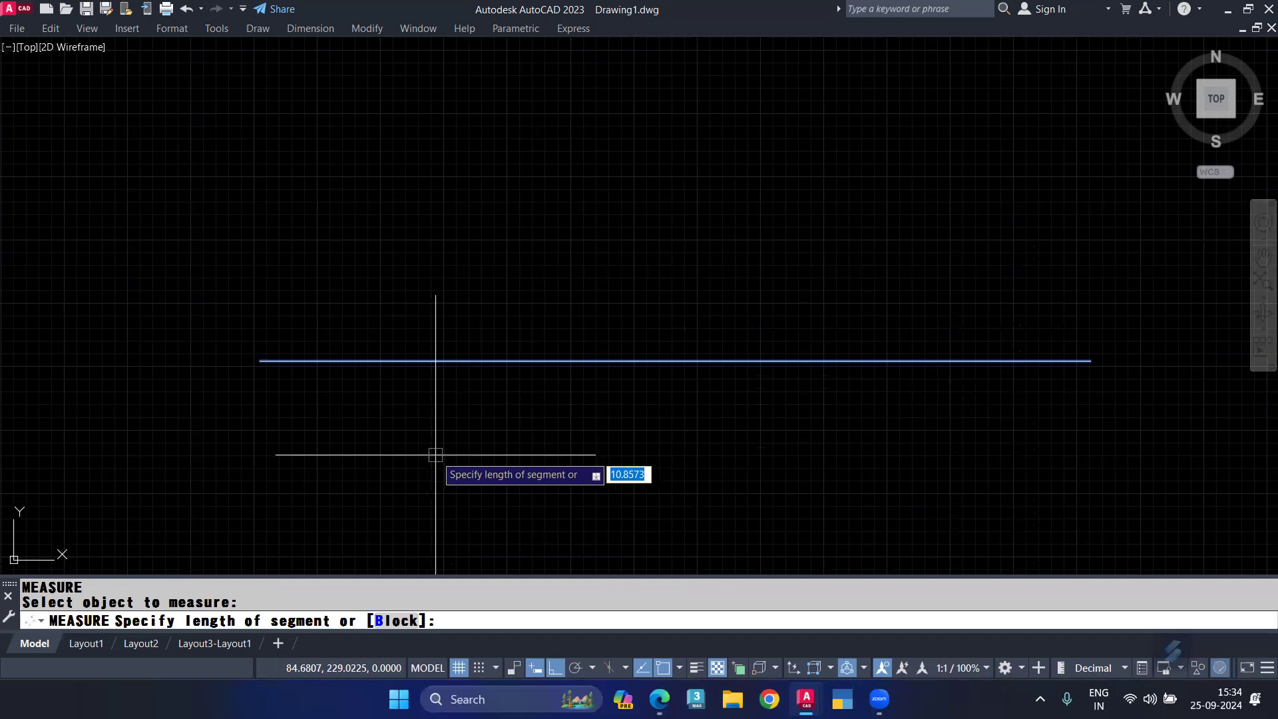
{"action": "left_click", "coordinate": [396, 620]}
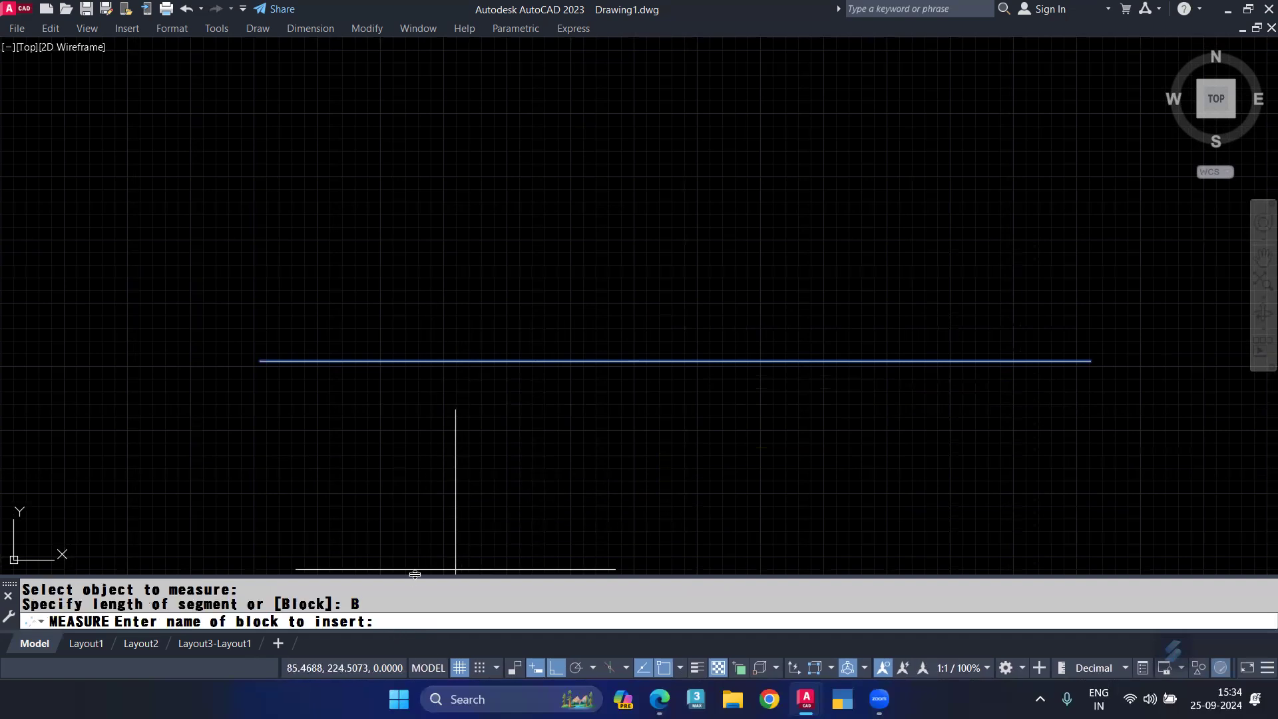
{"action": "type", "text": "point"}
{"action": "key", "text": "Return"}
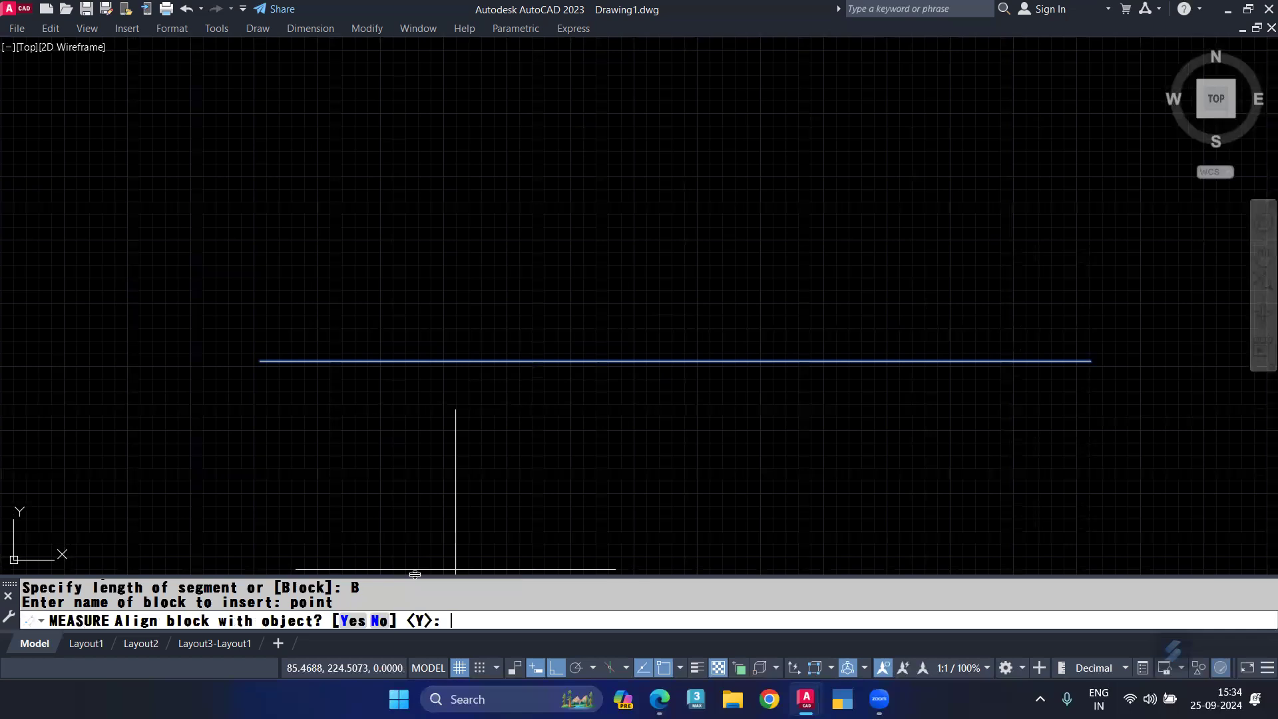
{"action": "key", "text": "Return"}
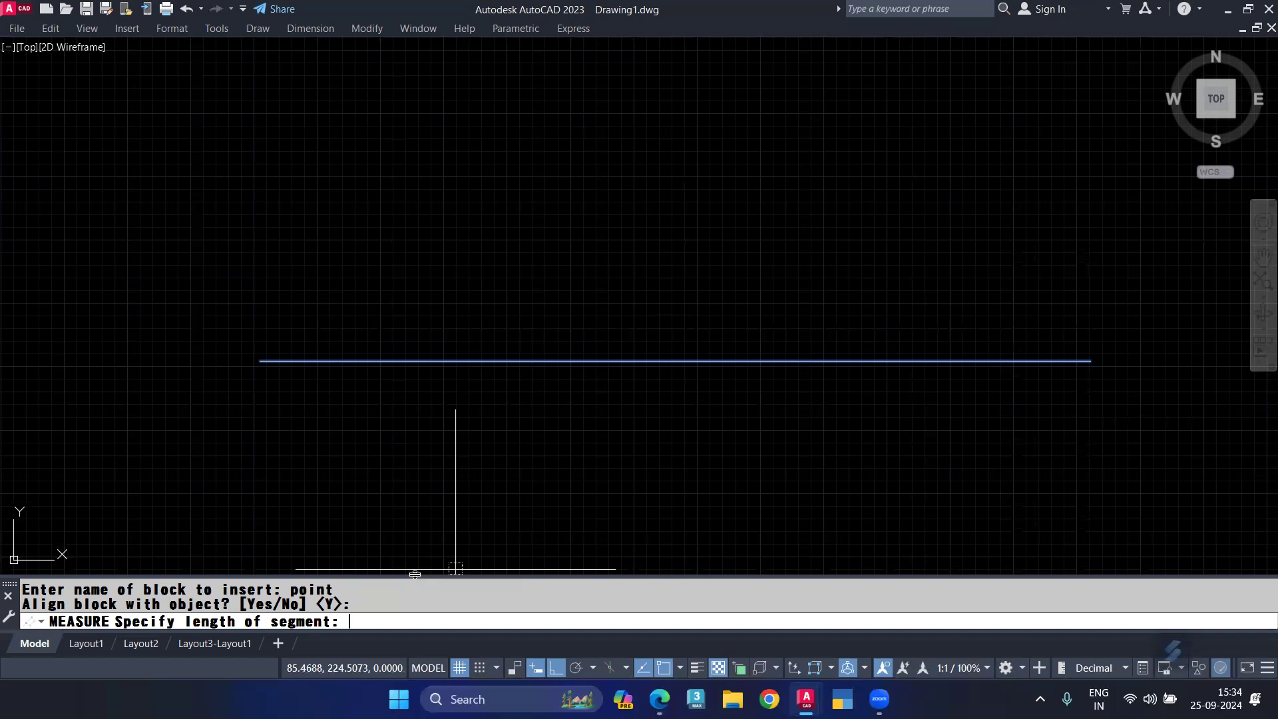
{"action": "type", "text": "10"}
{"action": "key", "text": "Return"}
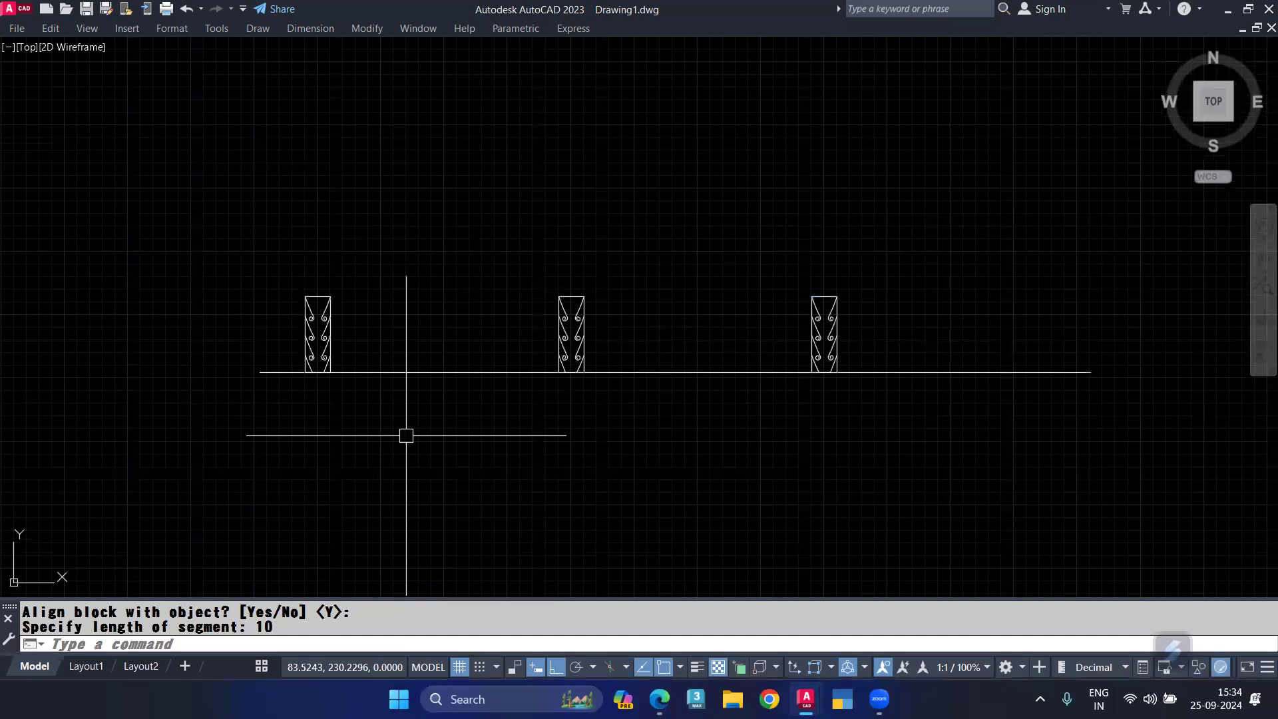
Measure the distance from the line's right end to the lower-right corner of the nearest block
{"action": "middle_click_drag", "start_coordinate": [328, 417], "coordinate": [247, 395]}
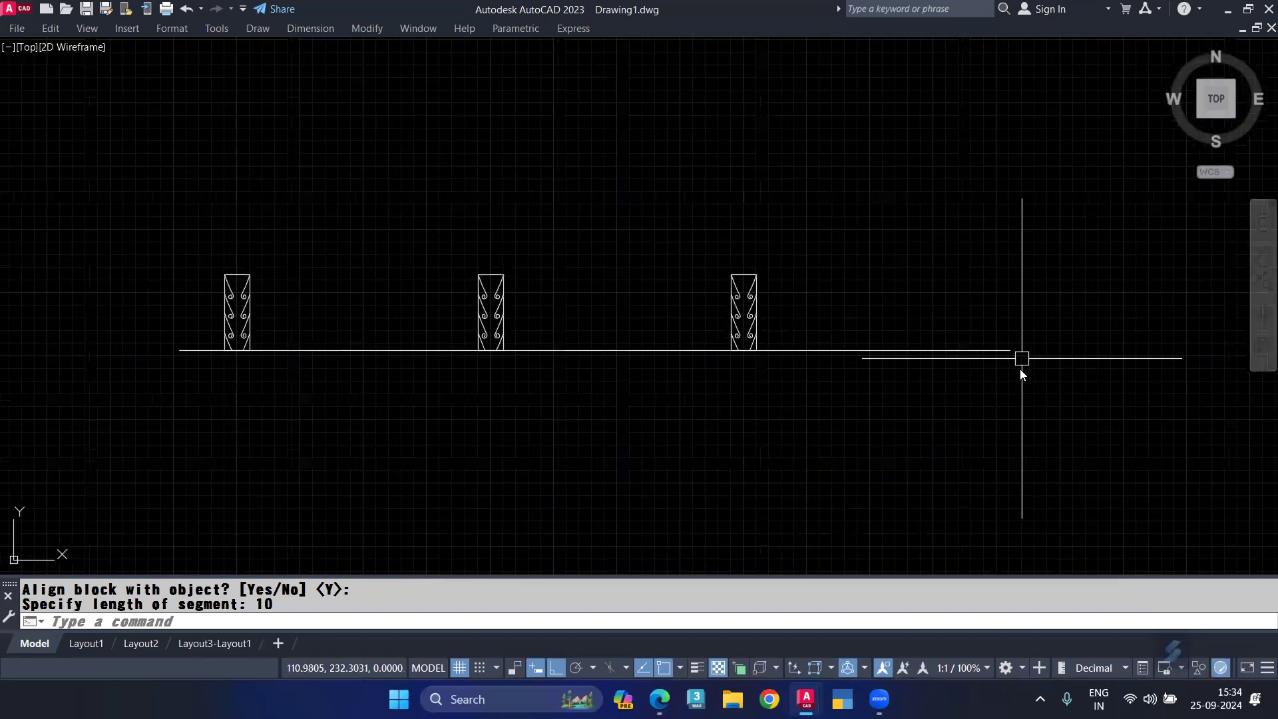
{"action": "type", "text": "DI"}
{"action": "key", "text": "Return"}
{"action": "left_click", "coordinate": [1009, 350]}
{"action": "scroll", "coordinate": [805, 393], "scroll_direction": "up", "scroll_amount": 3}
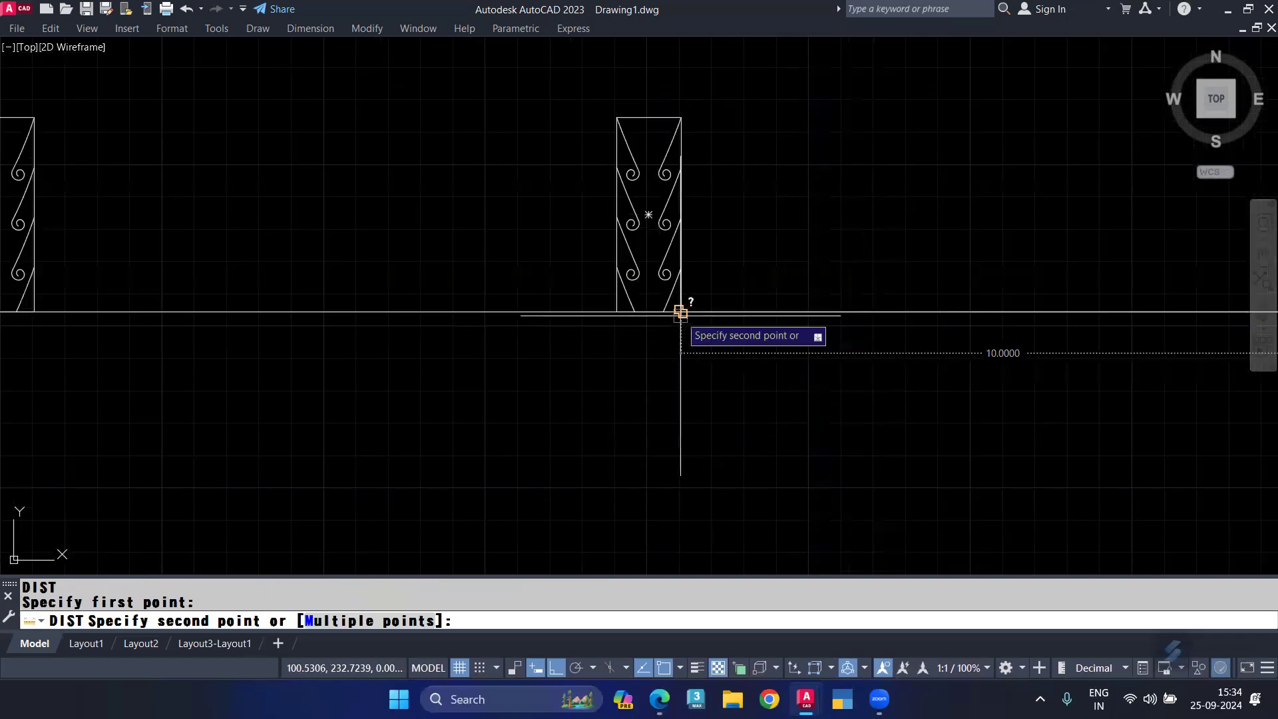
{"action": "scroll", "coordinate": [680, 308], "scroll_direction": "up", "scroll_amount": 3}
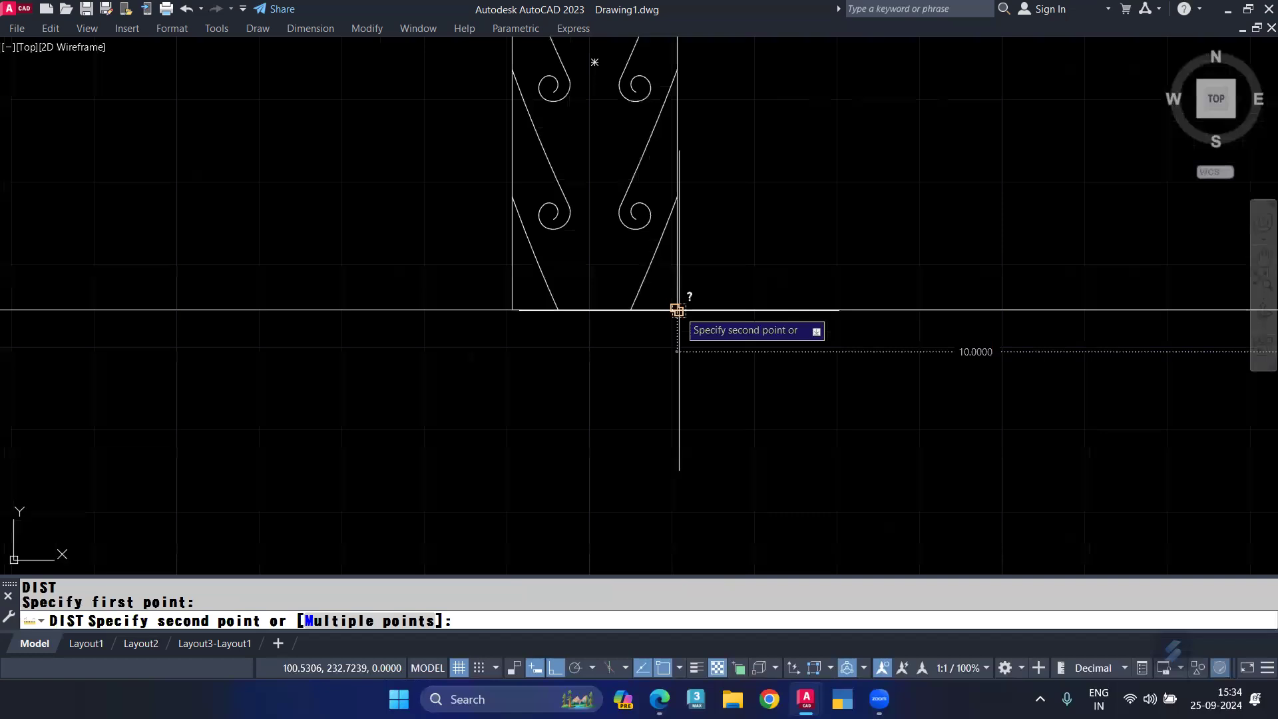
{"action": "left_click", "coordinate": [676, 310]}
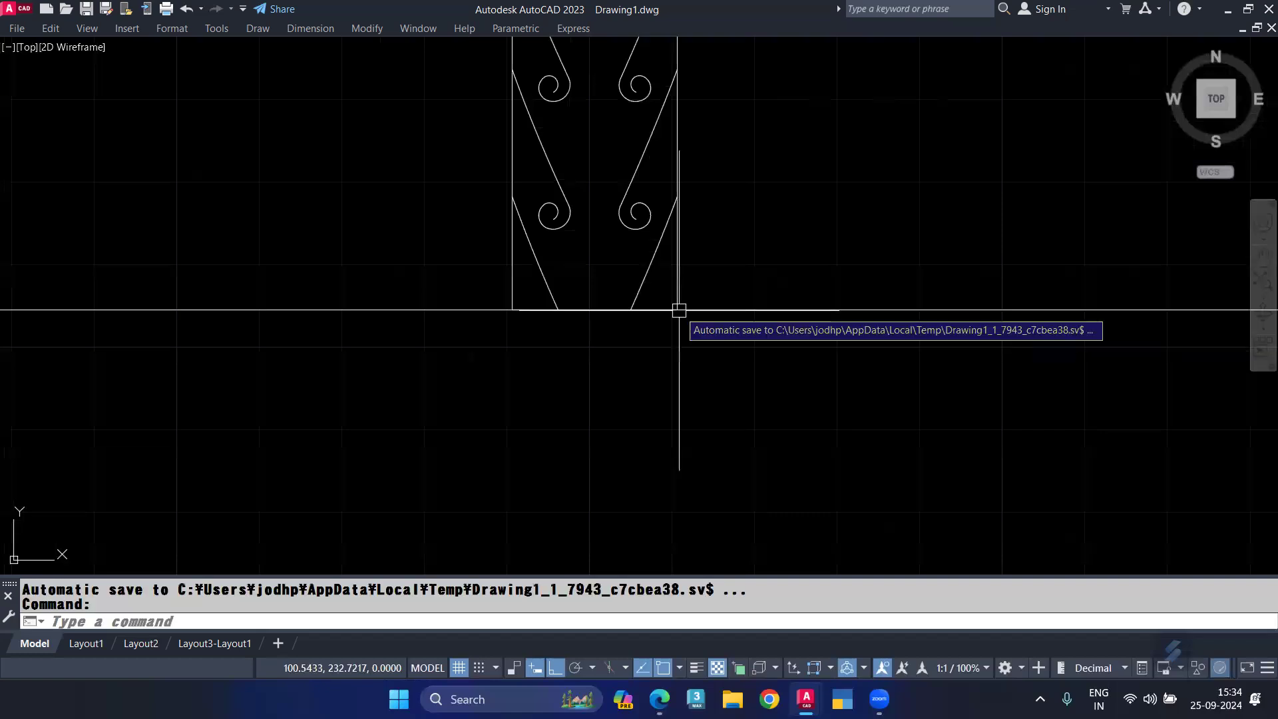
{"action": "scroll", "coordinate": [666, 326], "scroll_direction": "down", "scroll_amount": 5}
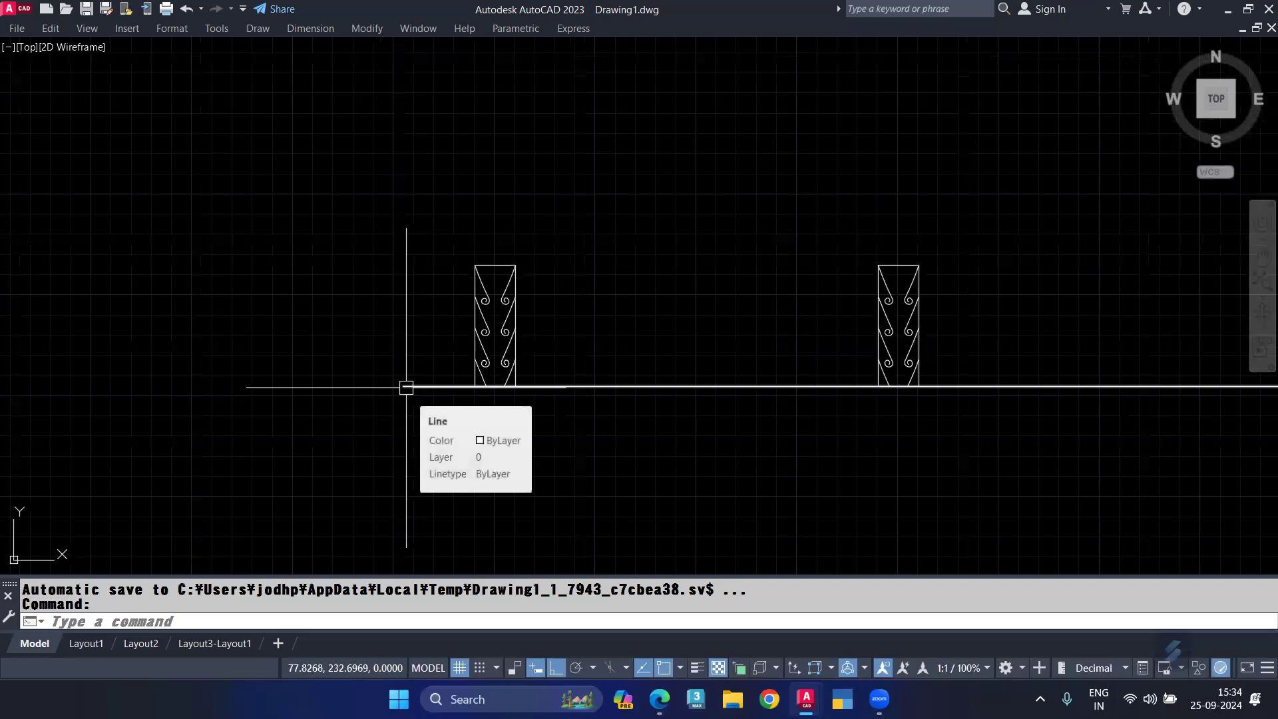
{"action": "scroll", "coordinate": [406, 388], "scroll_direction": "down", "scroll_amount": 2}
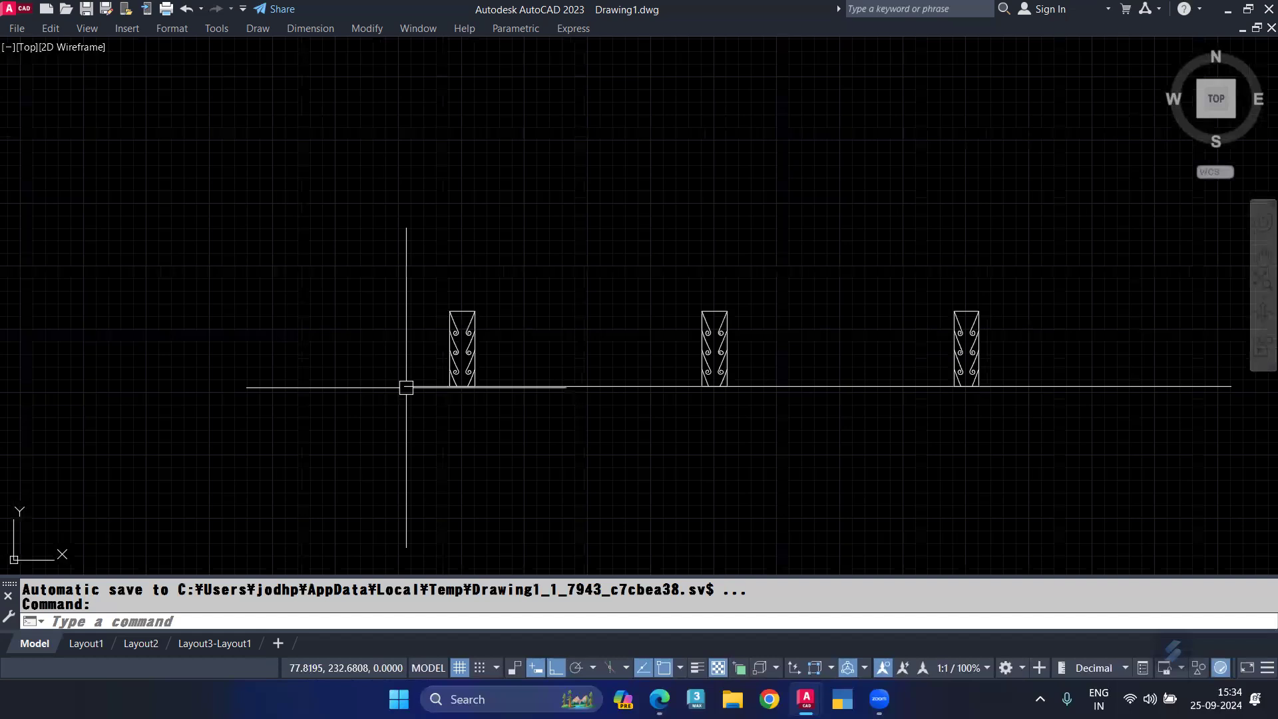
{"action": "scroll", "coordinate": [406, 387], "scroll_direction": "down", "scroll_amount": 2}
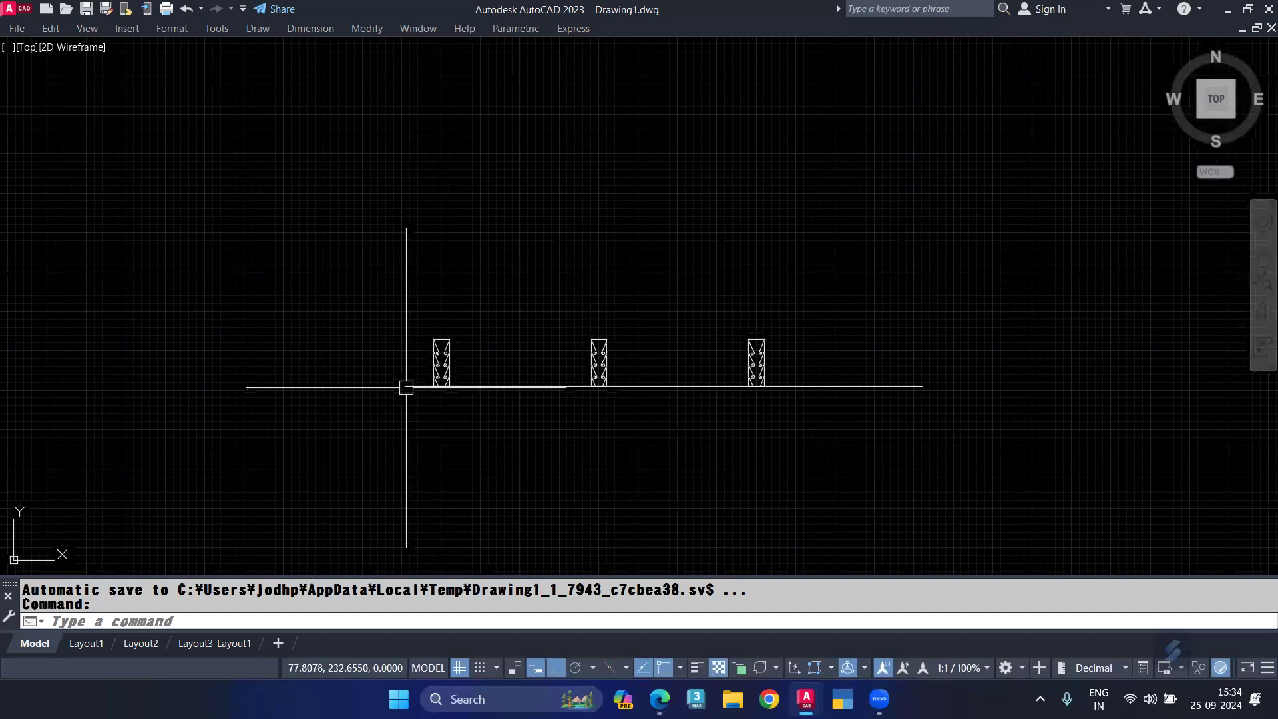
{"action": "left_click", "coordinate": [406, 386]}
{"action": "left_click", "coordinate": [917, 383]}
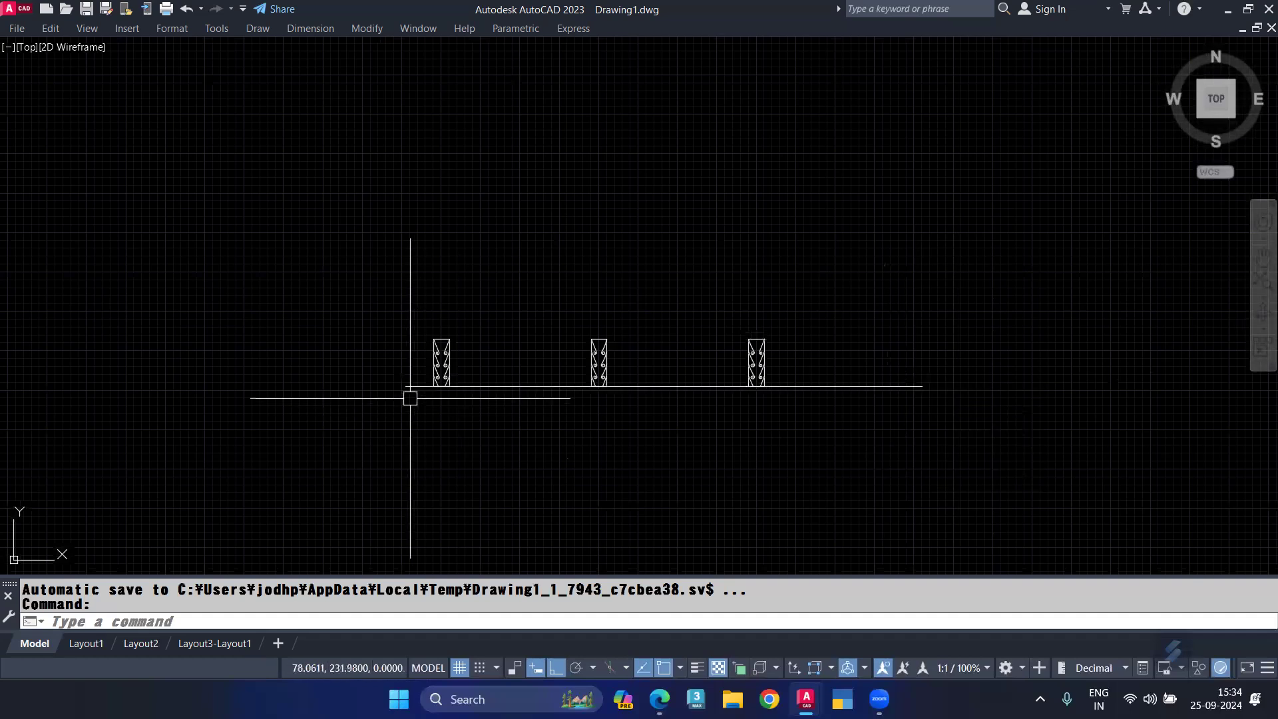
Undo the distance measurement and the placement of the blocks at 10-unit intervals
{"action": "key", "text": "ctrl+z"}
{"action": "key", "text": "ctrl+z"}
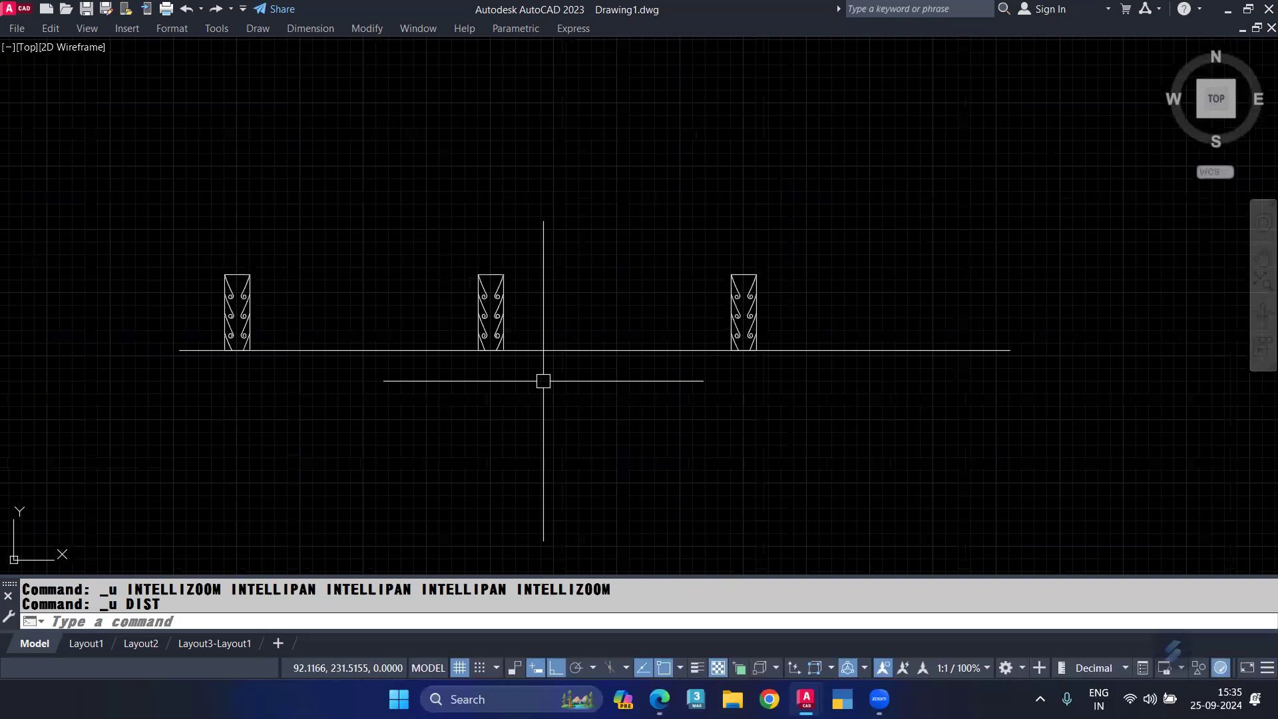
{"action": "key", "text": "ctrl+z"}
Place the block point along the line with MEASURE, aligned with the line, using a segment length of 6
{"action": "type", "text": "ME"}
{"action": "key", "text": "Return"}
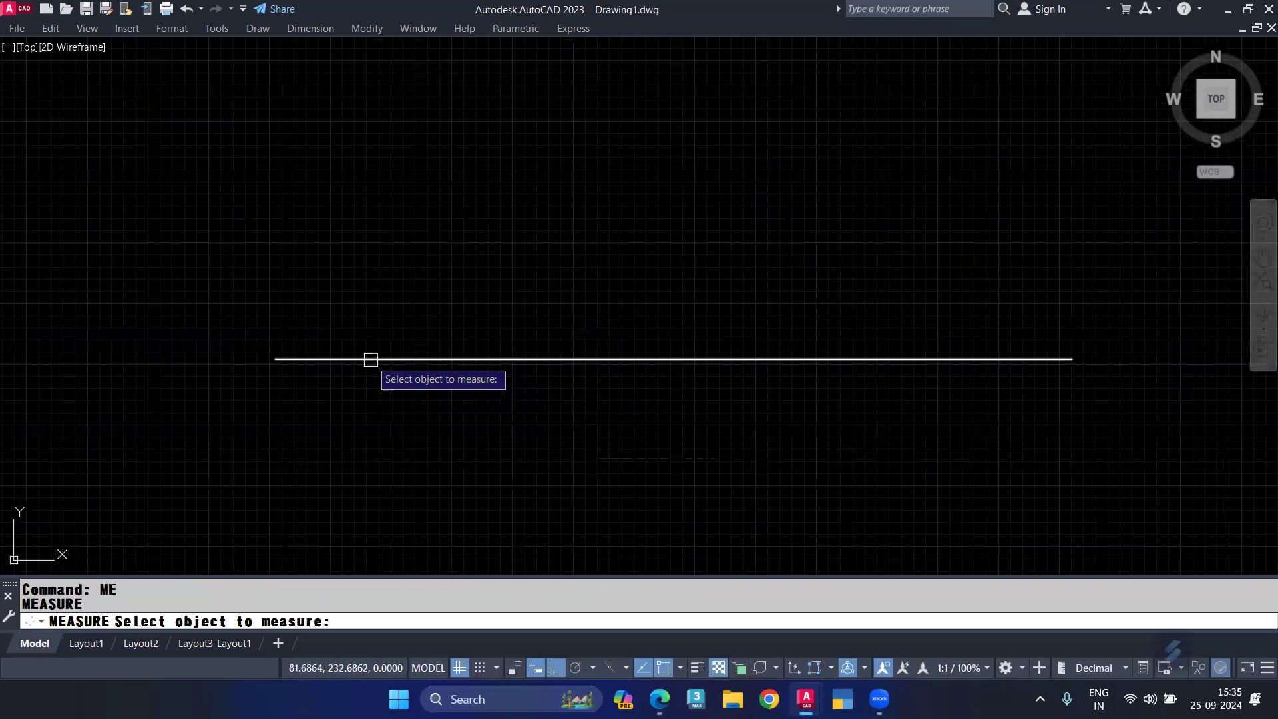
{"action": "left_click", "coordinate": [371, 359]}
{"action": "type", "text": "B"}
{"action": "key", "text": "Return"}
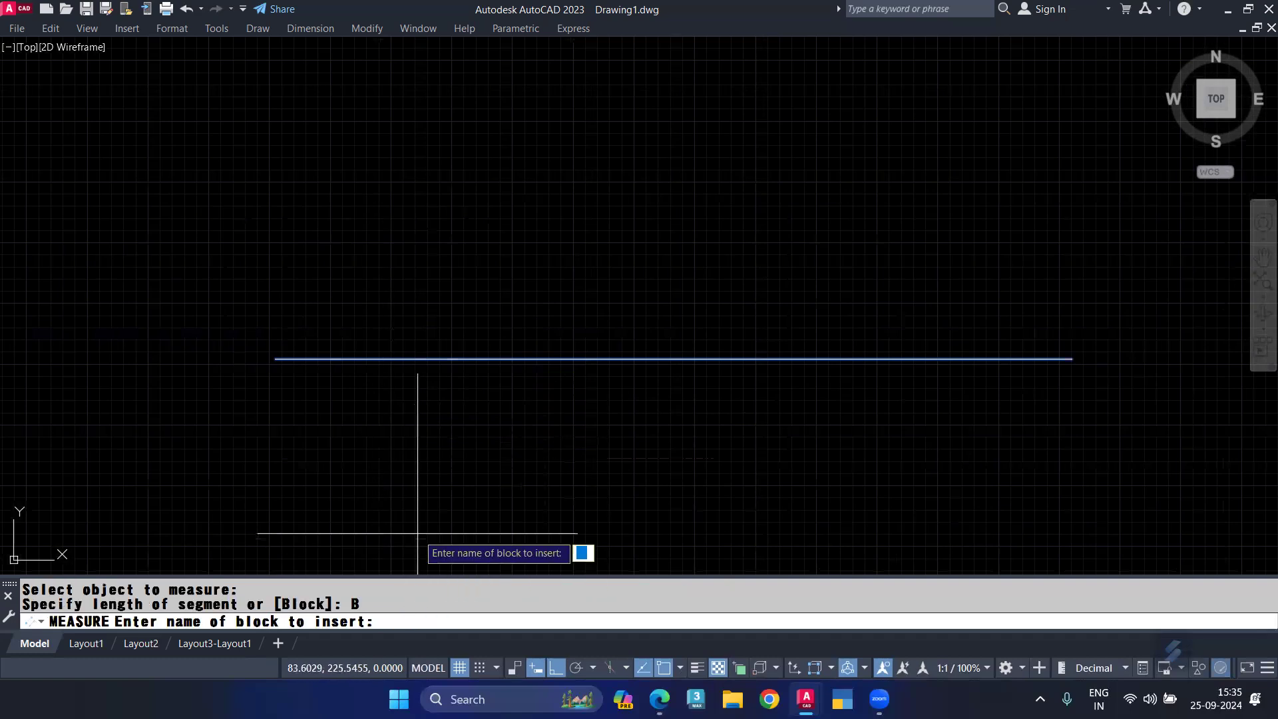
{"action": "type", "text": "6"}
{"action": "key", "text": "BackSpace"}
{"action": "type", "text": "poim"}
{"action": "key", "text": "BackSpace"}
{"action": "type", "text": "nt"}
{"action": "key", "text": "Return"}
{"action": "key", "text": "Return"}
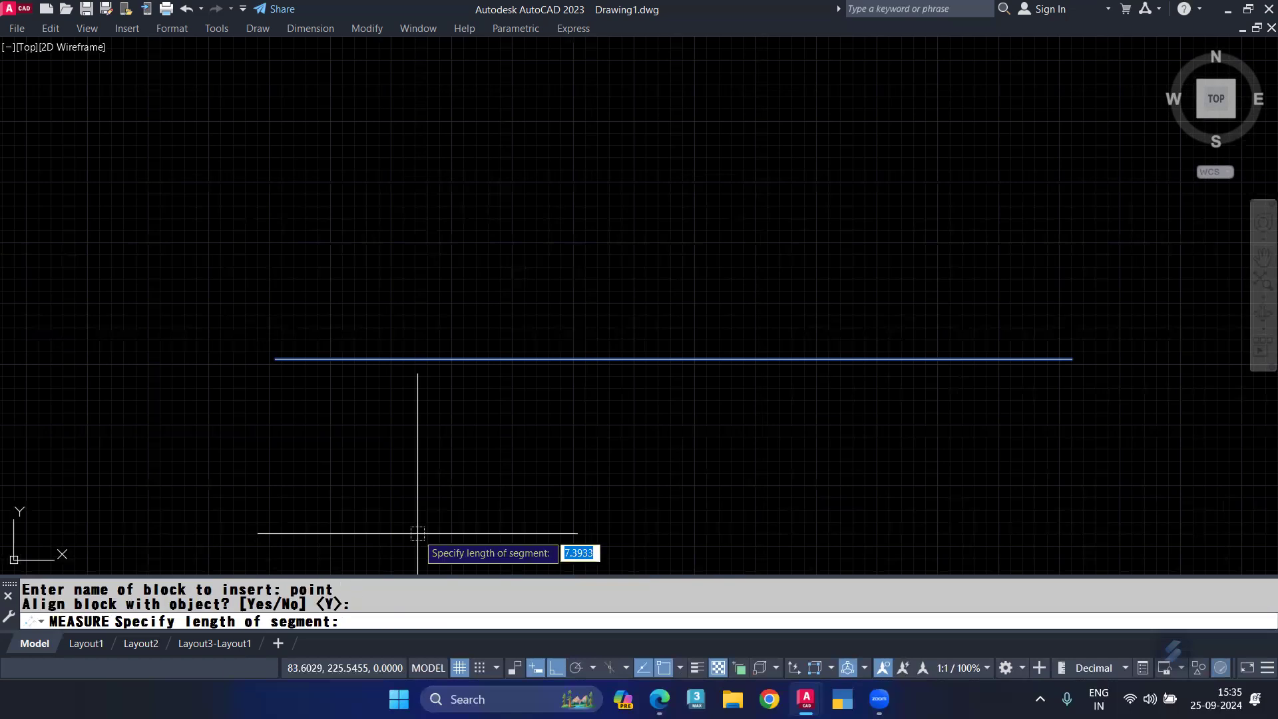
{"action": "type", "text": "6"}
{"action": "key", "text": "Return"}
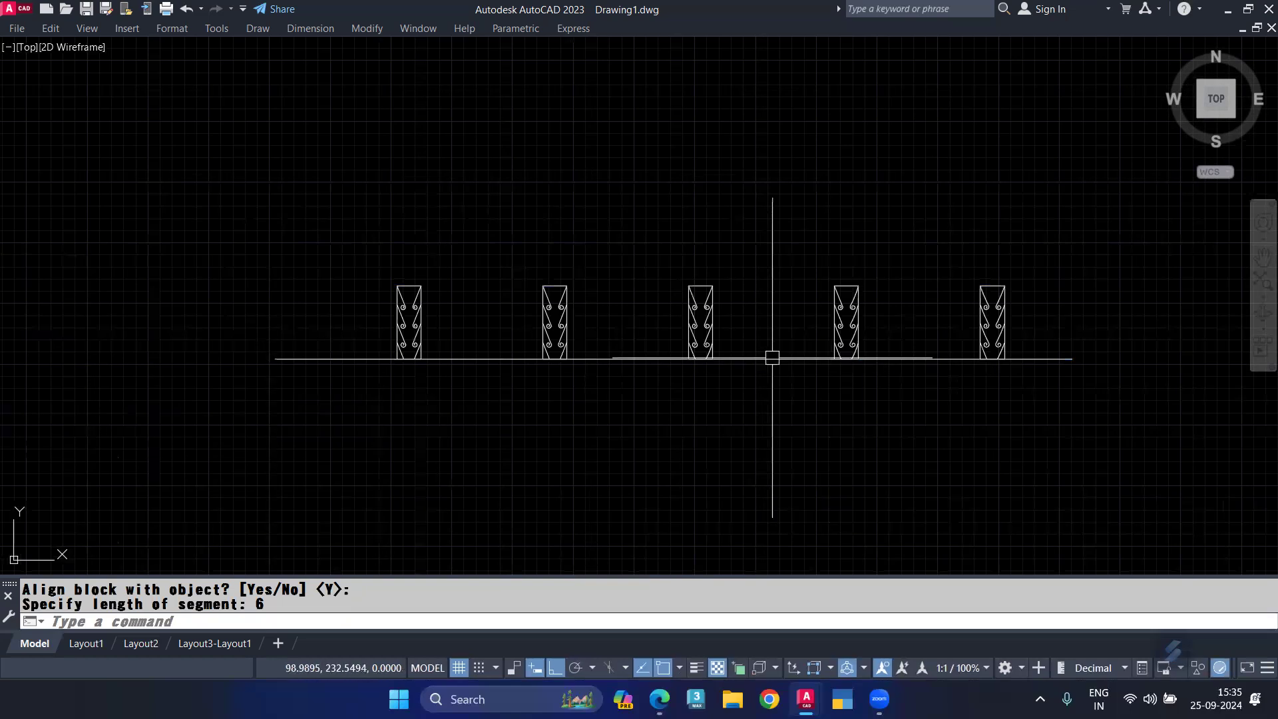
Measure the distance from the line's left end to the lower-right corner of the nearest block
{"action": "scroll", "coordinate": [255, 383], "scroll_direction": "up", "scroll_amount": 4}
{"action": "type", "text": "di"}
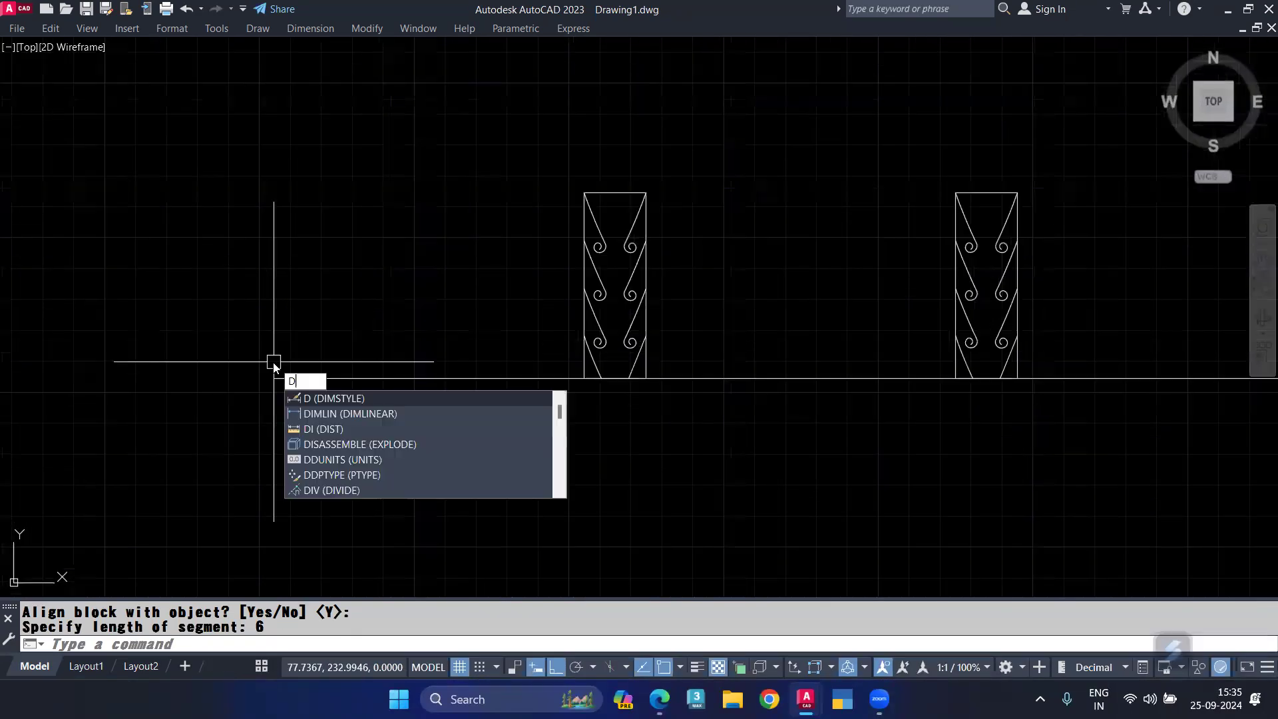
{"action": "key", "text": "Return"}
{"action": "left_click", "coordinate": [275, 378]}
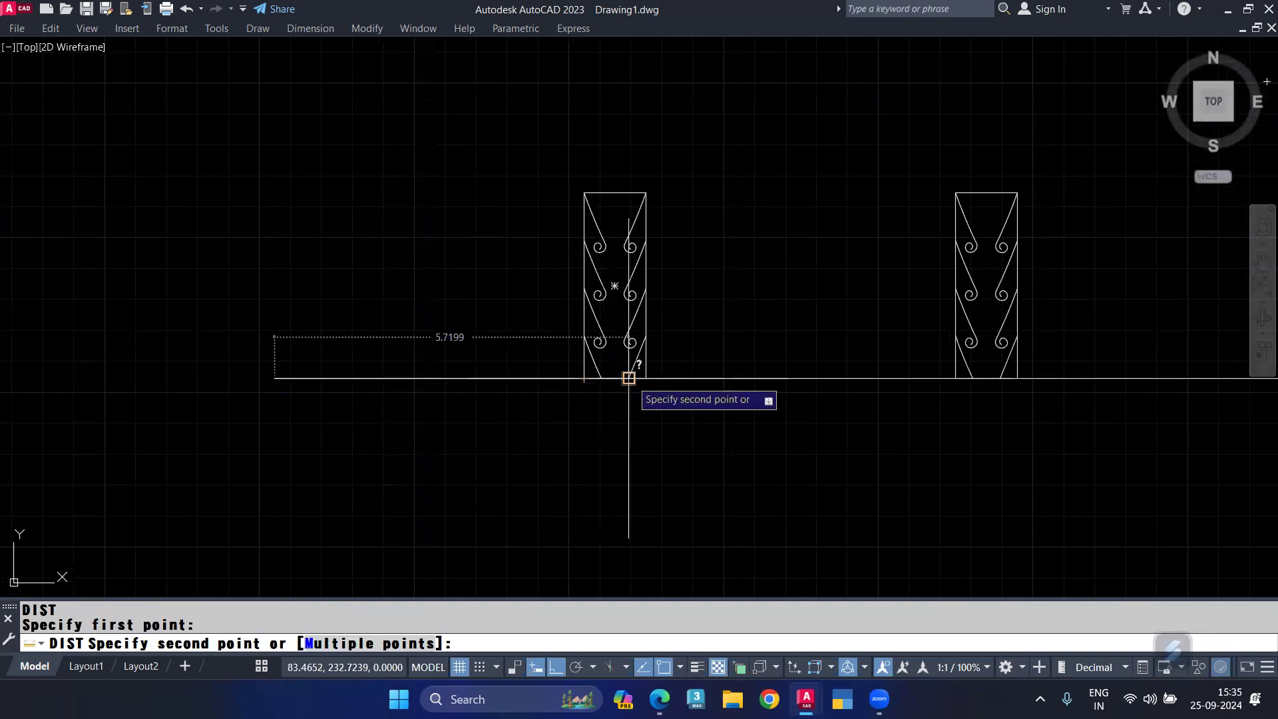
{"action": "scroll", "coordinate": [643, 377], "scroll_direction": "up", "scroll_amount": 4}
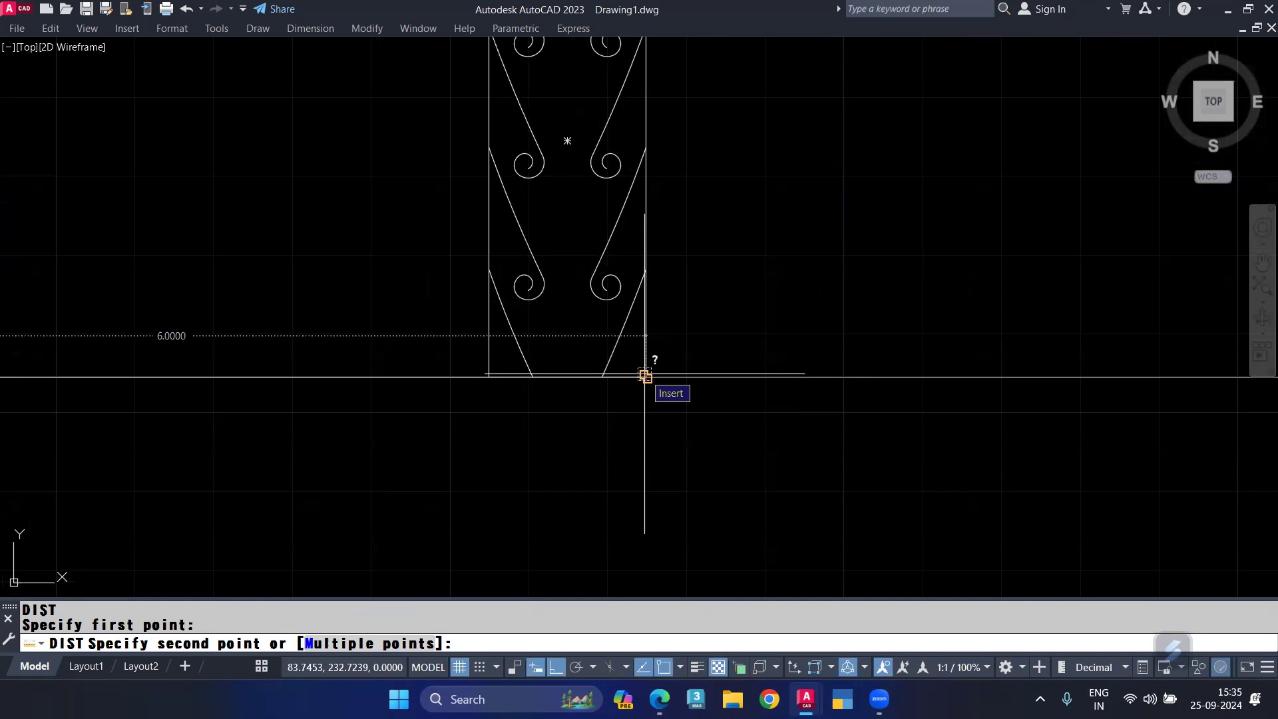
{"action": "left_click", "coordinate": [644, 377]}
{"action": "scroll", "coordinate": [645, 376], "scroll_direction": "down", "scroll_amount": 8}
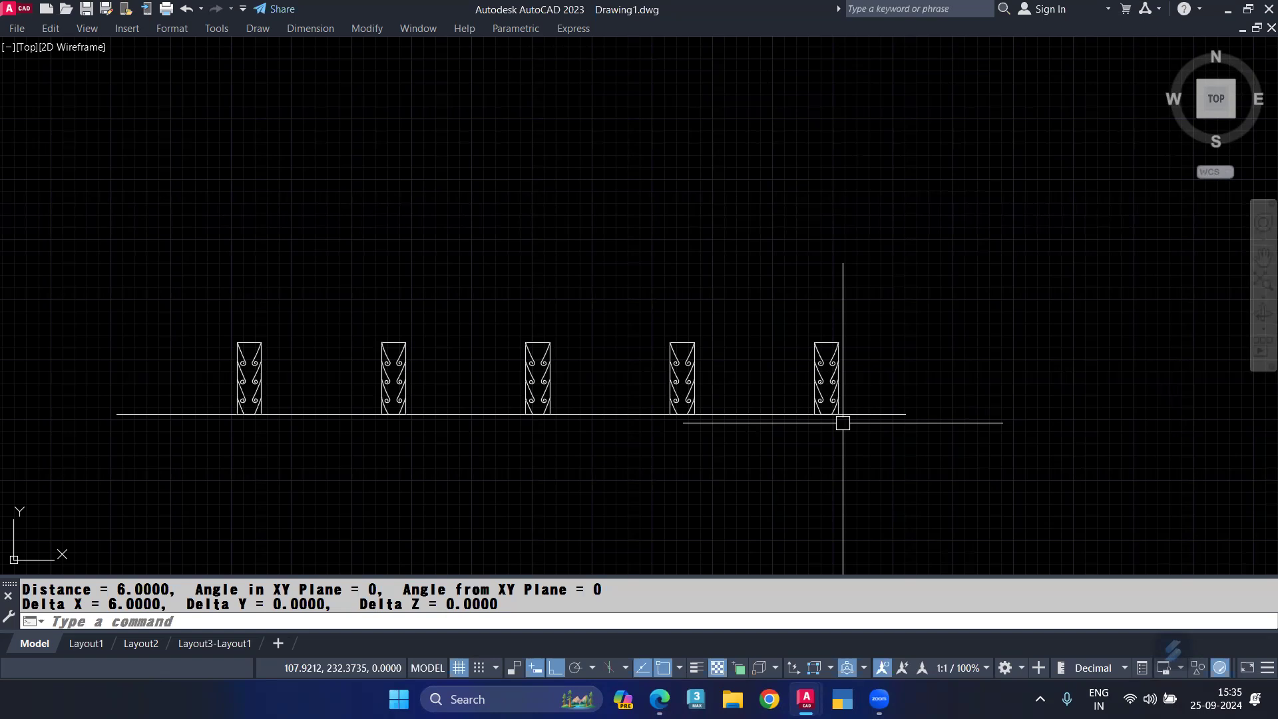
Erase the five measured blocks above the line, keeping the line itself
{"action": "left_click", "coordinate": [869, 313]}
{"action": "left_click", "coordinate": [168, 391]}
{"action": "key", "text": "Delete"}
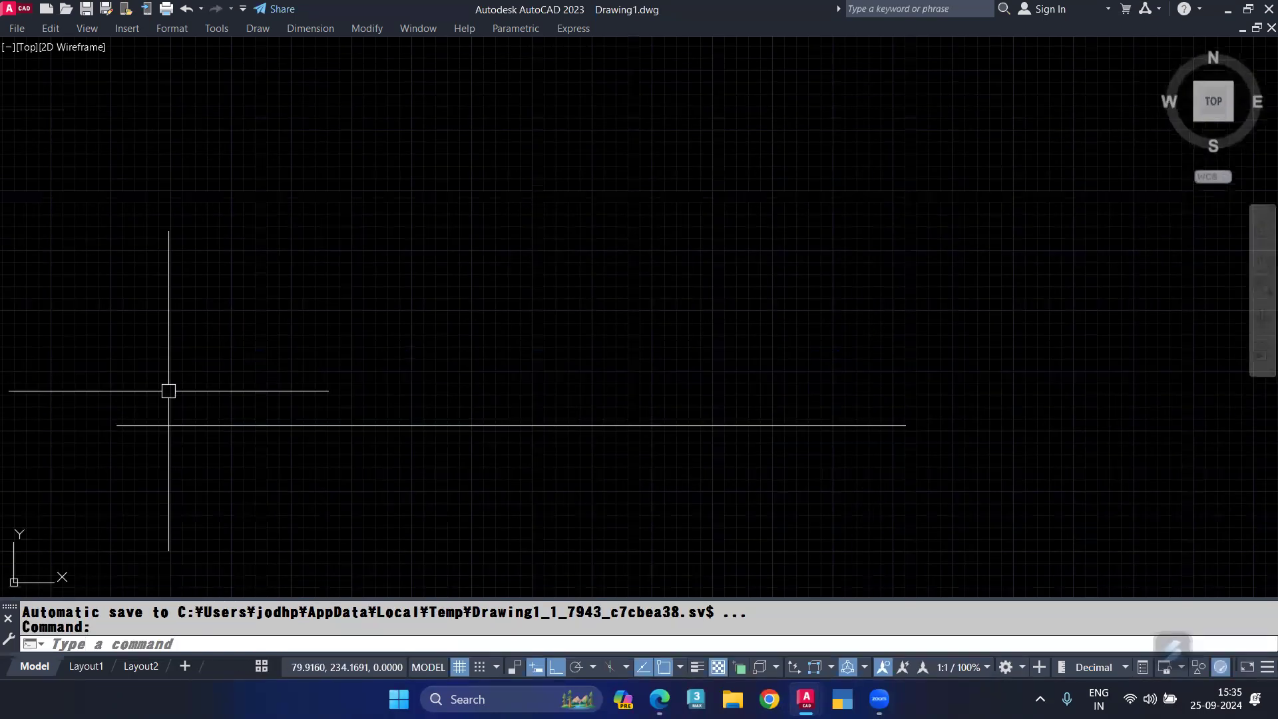
Place the block point along the line with DIVIDE, aligned with the line, using 7 segments
{"action": "type", "text": "DIV"}
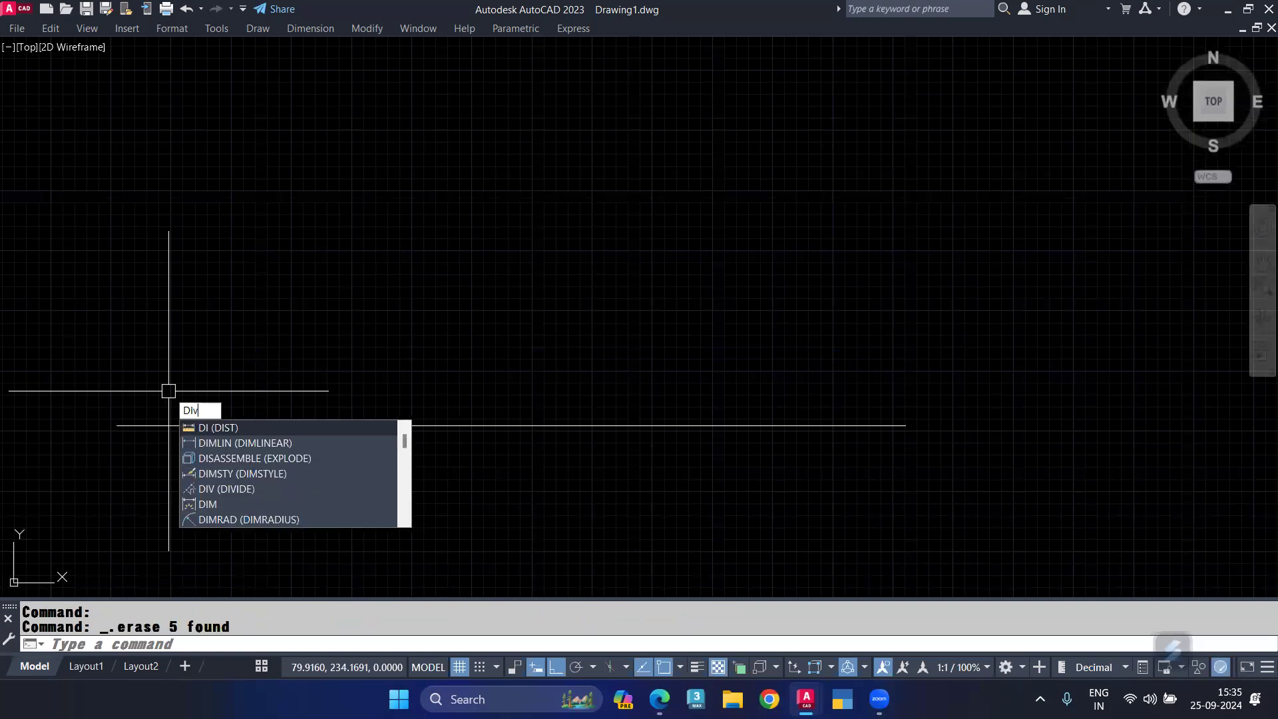
{"action": "key", "text": "Return"}
{"action": "left_click", "coordinate": [237, 425]}
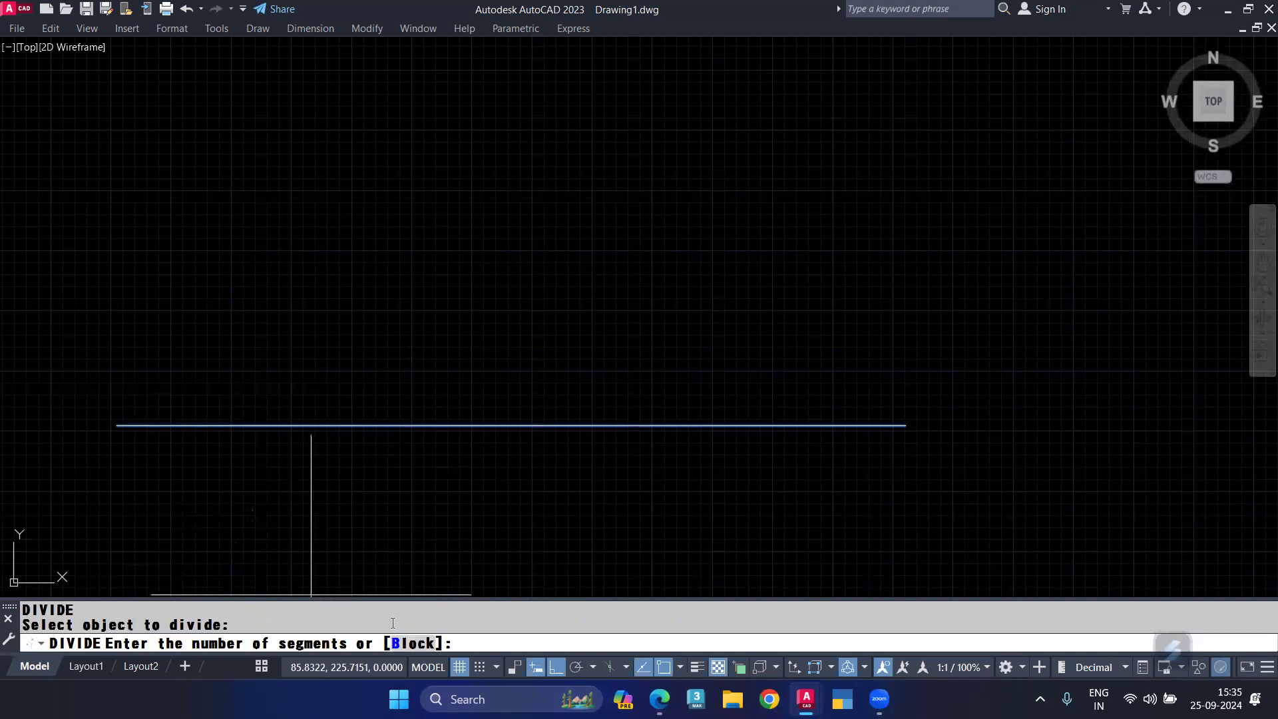
{"action": "left_click", "coordinate": [414, 643]}
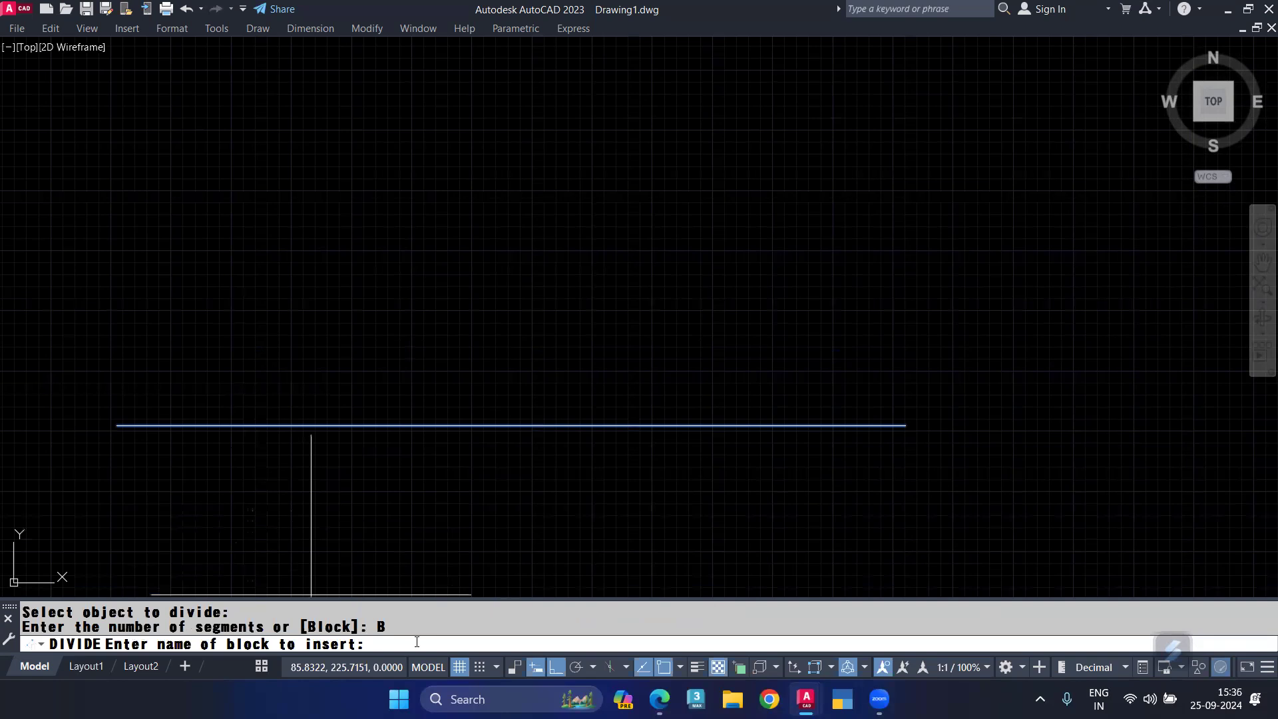
{"action": "type", "text": "point"}
{"action": "key", "text": "Return"}
{"action": "key", "text": "Return"}
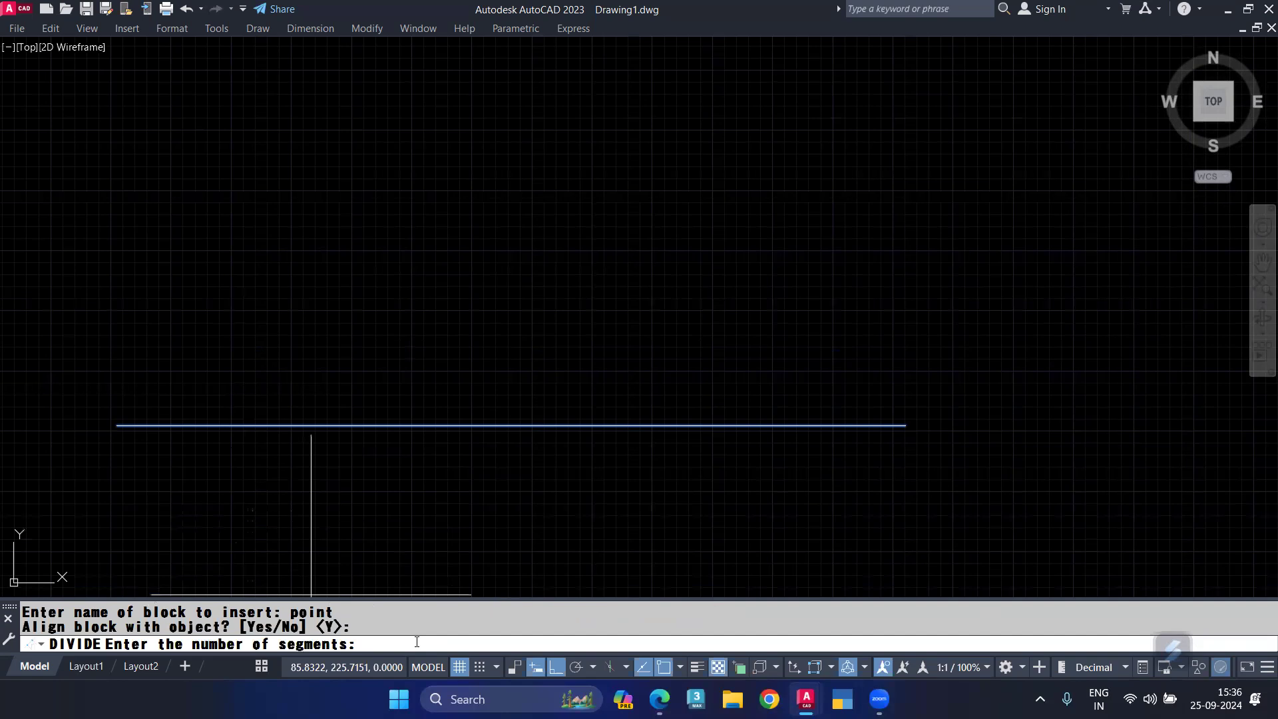
{"action": "type", "text": "7"}
{"action": "key", "text": "Return"}
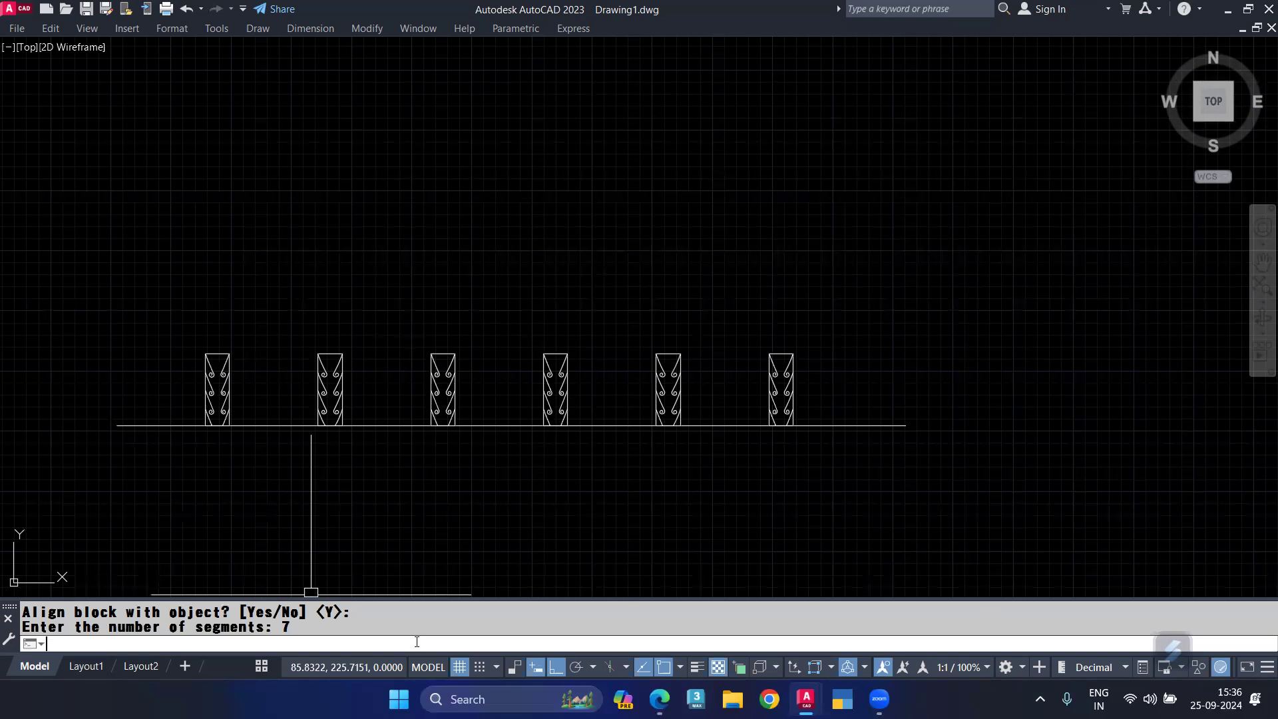
Copy the MEASURE block prompts, ending with segment length 6, from the command history into the Google Docs class notes
{"action": "key", "text": "F2"}
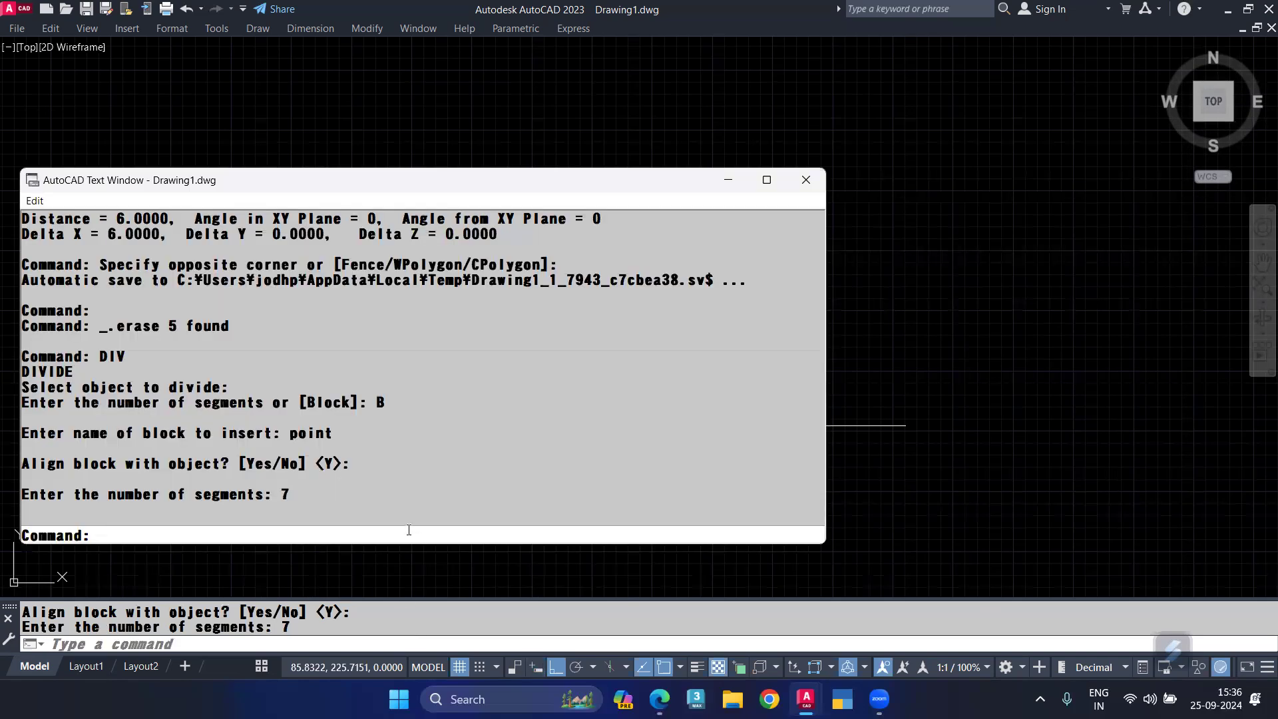
{"action": "scroll", "coordinate": [135, 339], "scroll_direction": "up", "scroll_amount": 4}
{"action": "scroll", "coordinate": [134, 340], "scroll_direction": "up", "scroll_amount": 6}
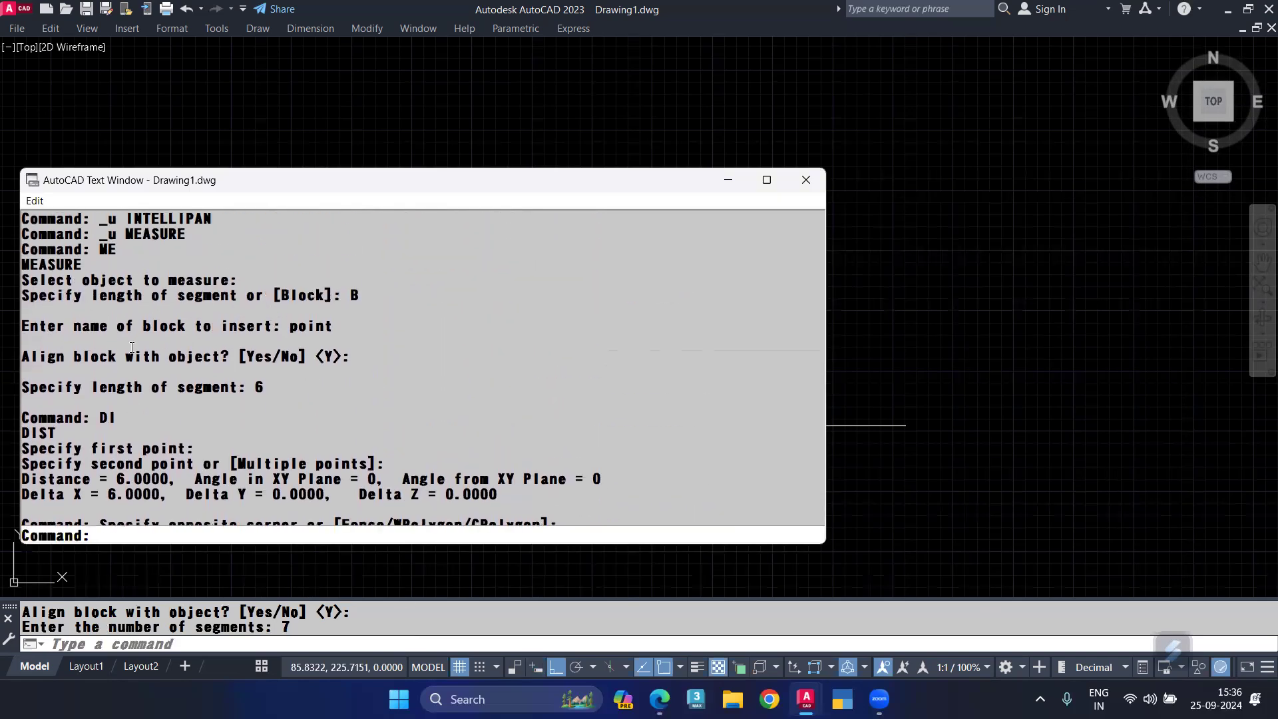
{"action": "left_click_drag", "start_coordinate": [23, 310], "coordinate": [387, 464]}
{"action": "key", "text": "ctrl+c"}
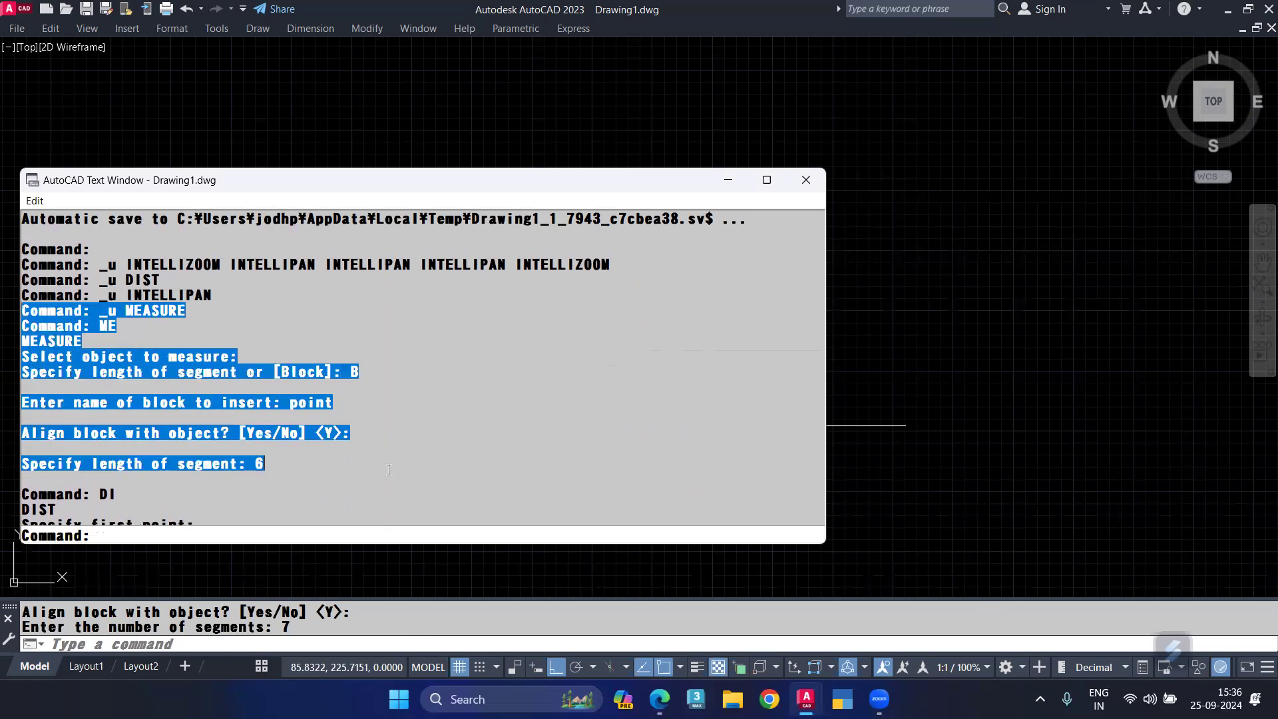
{"action": "left_click", "coordinate": [659, 698]}
{"action": "key", "text": "Return"}
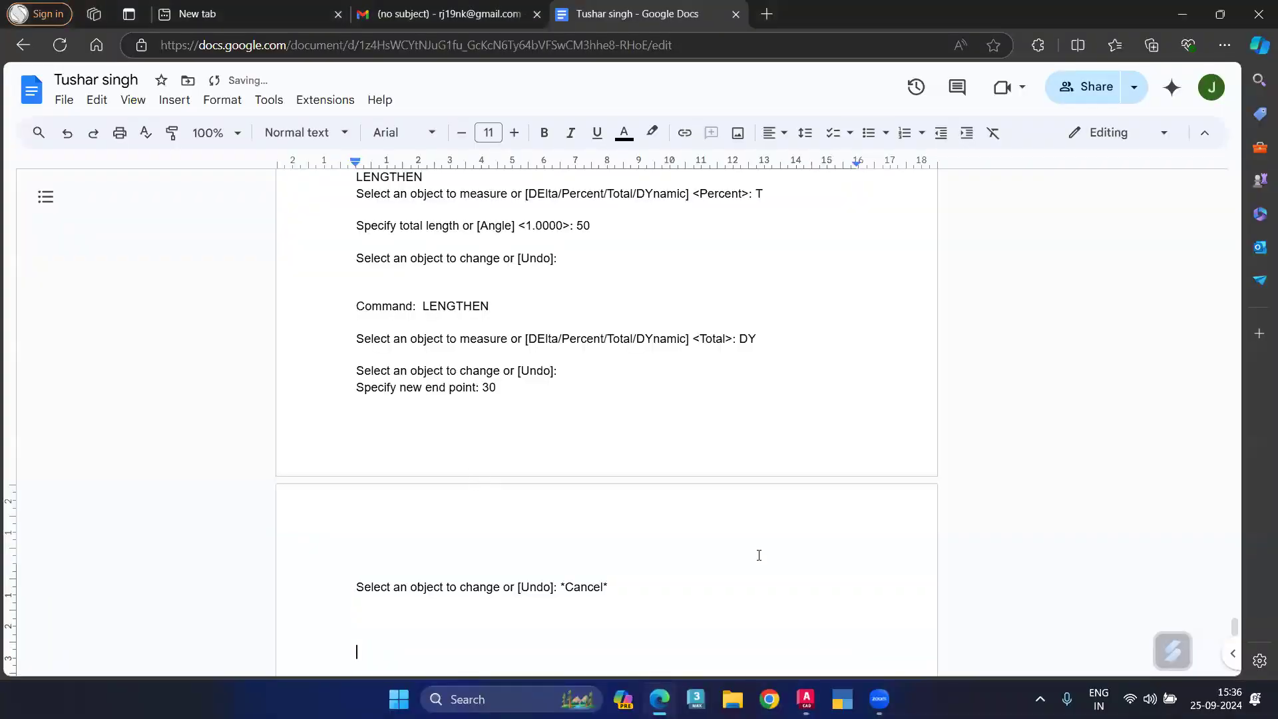
{"action": "key", "text": "ctrl+v"}
Copy the DIVIDE block prompts from AutoCAD's command history into the class notes, below the MEASURE prompts
{"action": "mouse_move", "coordinate": [805, 699]}
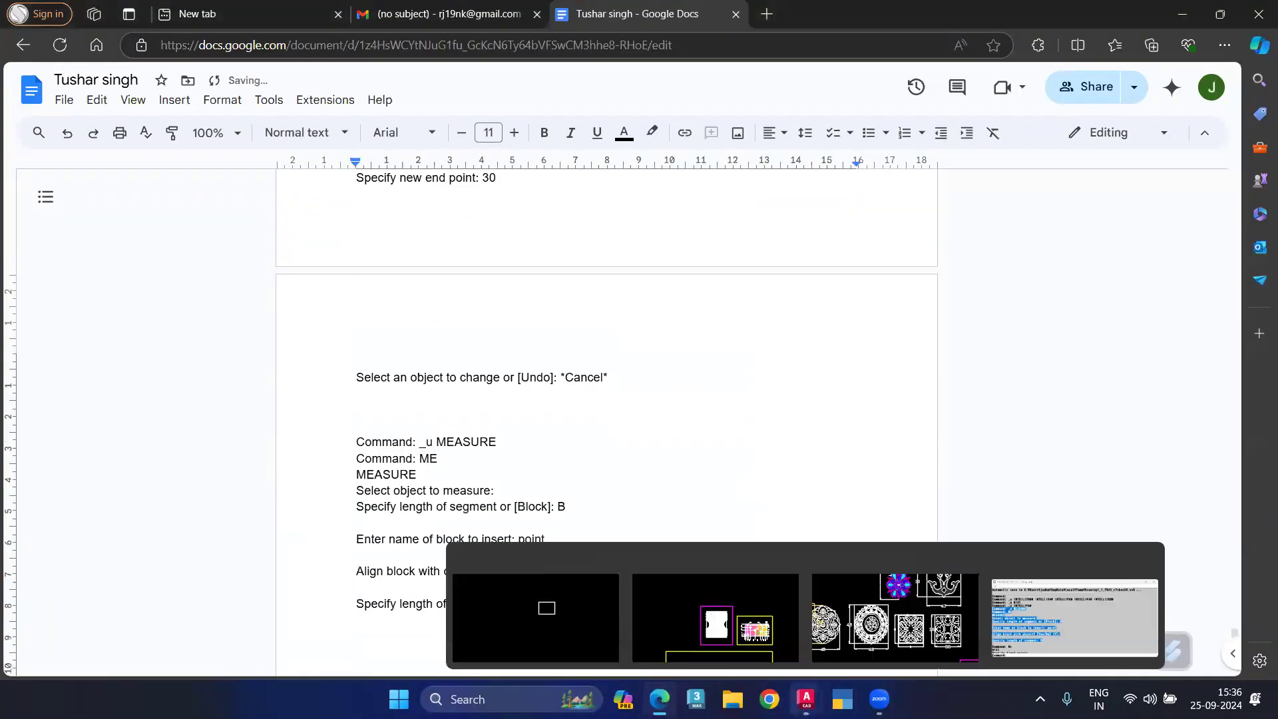
{"action": "left_click", "coordinate": [1075, 619]}
{"action": "scroll", "coordinate": [393, 489], "scroll_direction": "down", "scroll_amount": 5}
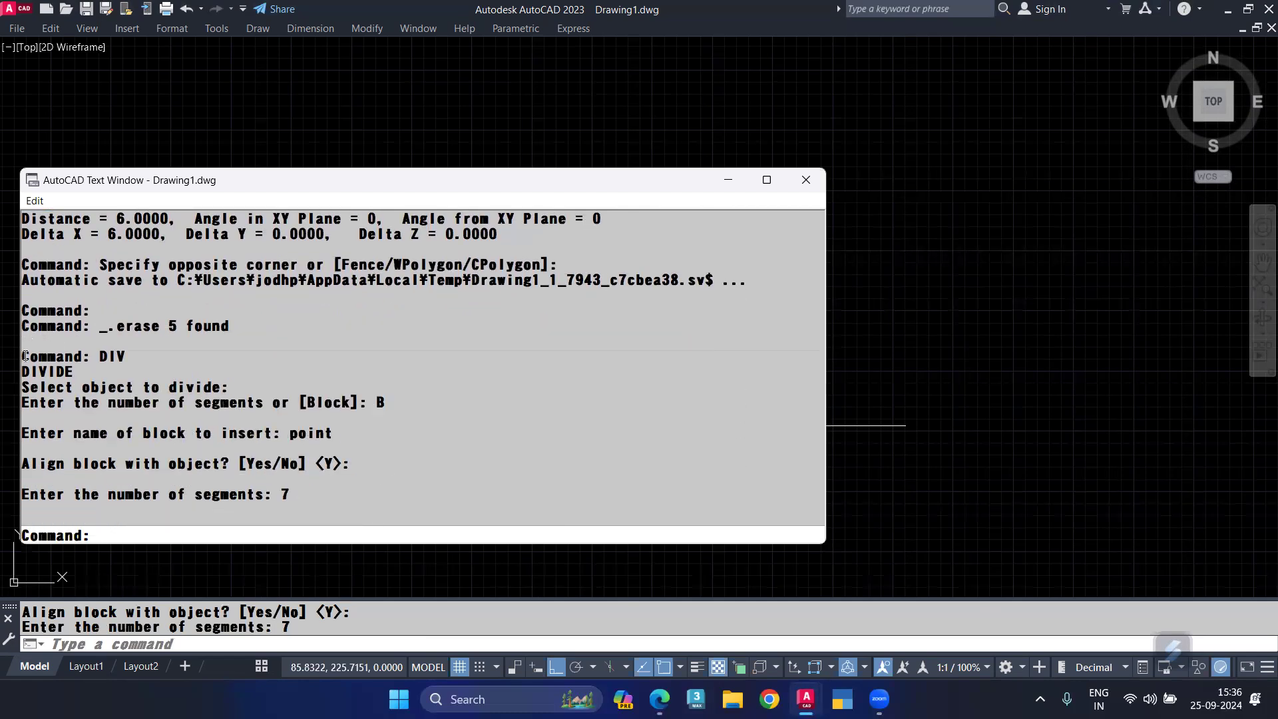
{"action": "left_click_drag", "start_coordinate": [22, 356], "coordinate": [347, 498]}
{"action": "key", "text": "ctrl+c"}
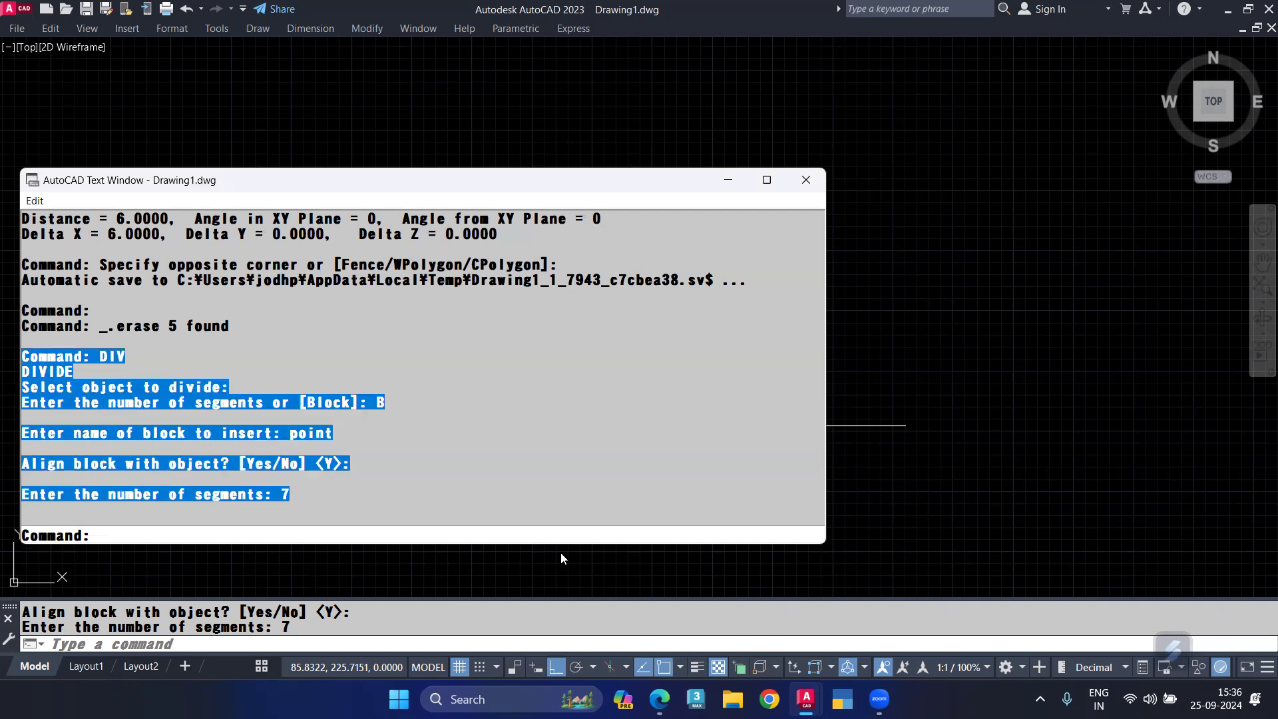
{"action": "left_click", "coordinate": [644, 619]}
{"action": "key", "text": "Return"}
{"action": "key", "text": "Return"}
{"action": "key", "text": "ctrl+v"}
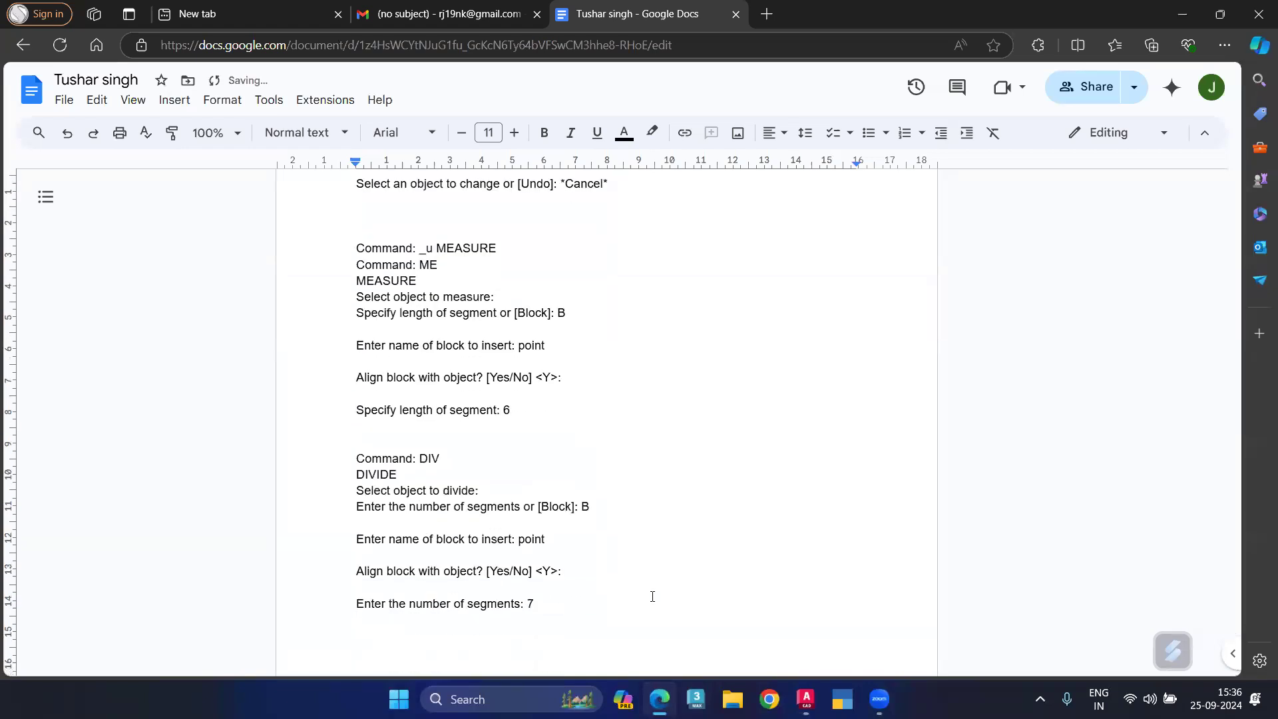
Switch back to the AutoCAD drawing and erase the line with all the blocks on it
{"action": "mouse_move", "coordinate": [806, 699]}
{"action": "left_click", "coordinate": [536, 616]}
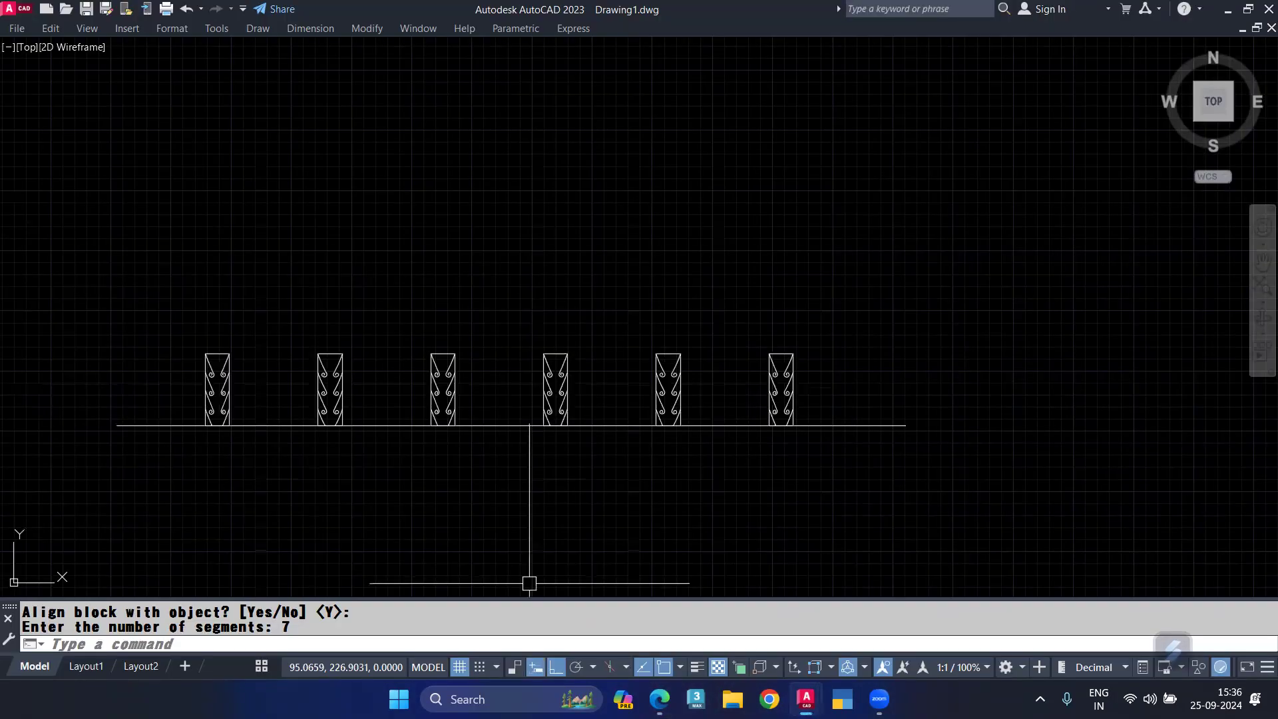
{"action": "left_click", "coordinate": [909, 286]}
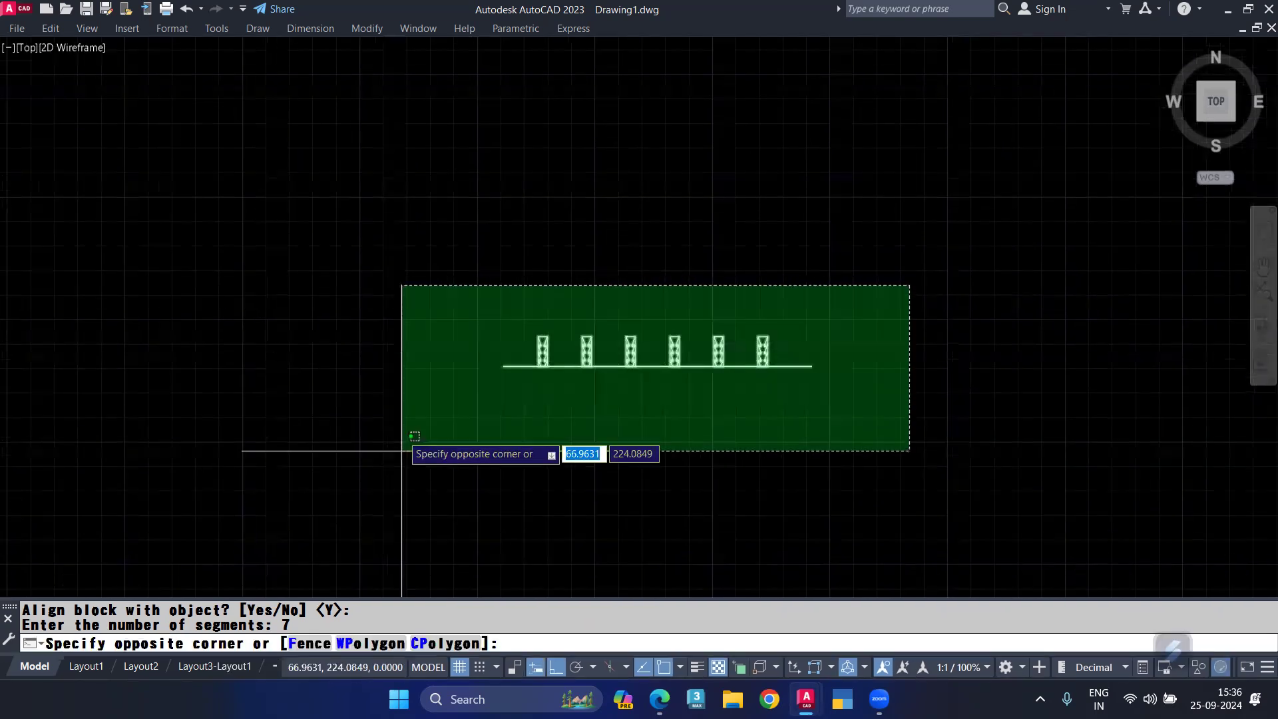
{"action": "left_click", "coordinate": [402, 451]}
{"action": "key", "text": "Delete"}
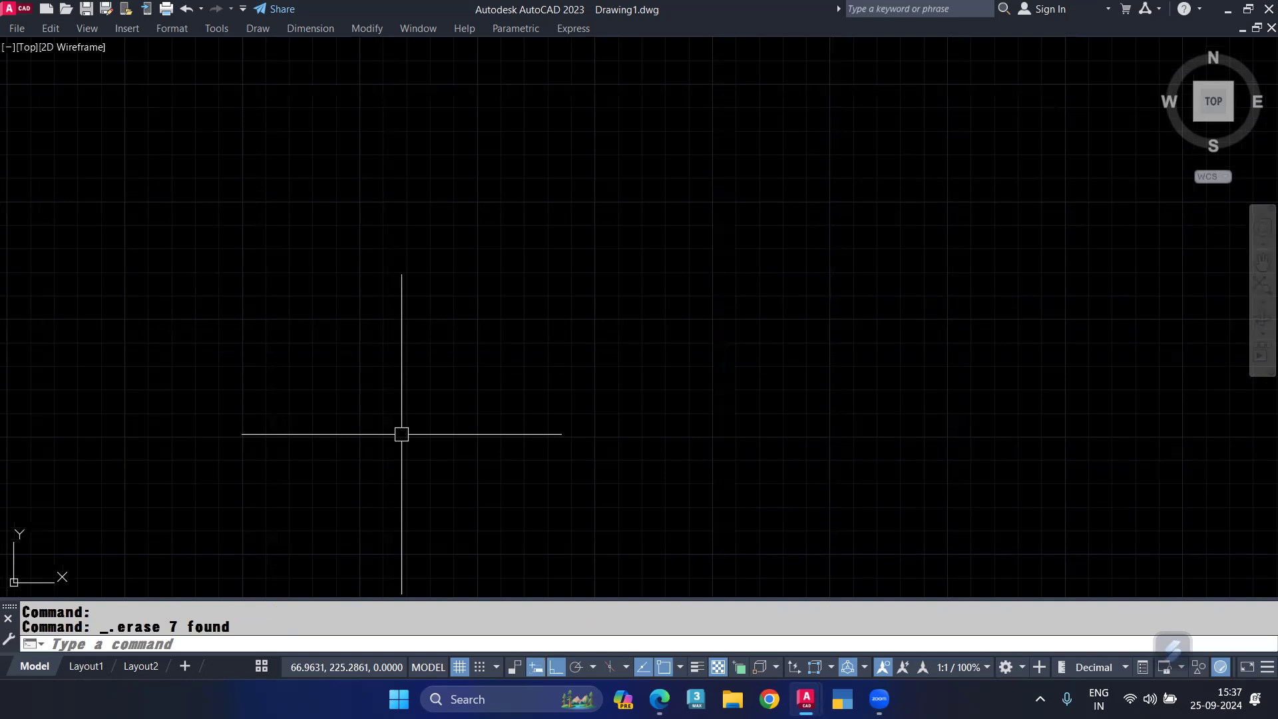
Insert the block point with -INSERT in the empty drawing area, using scale factor 1 and rotation angle 0
{"action": "type", "text": "-I"}
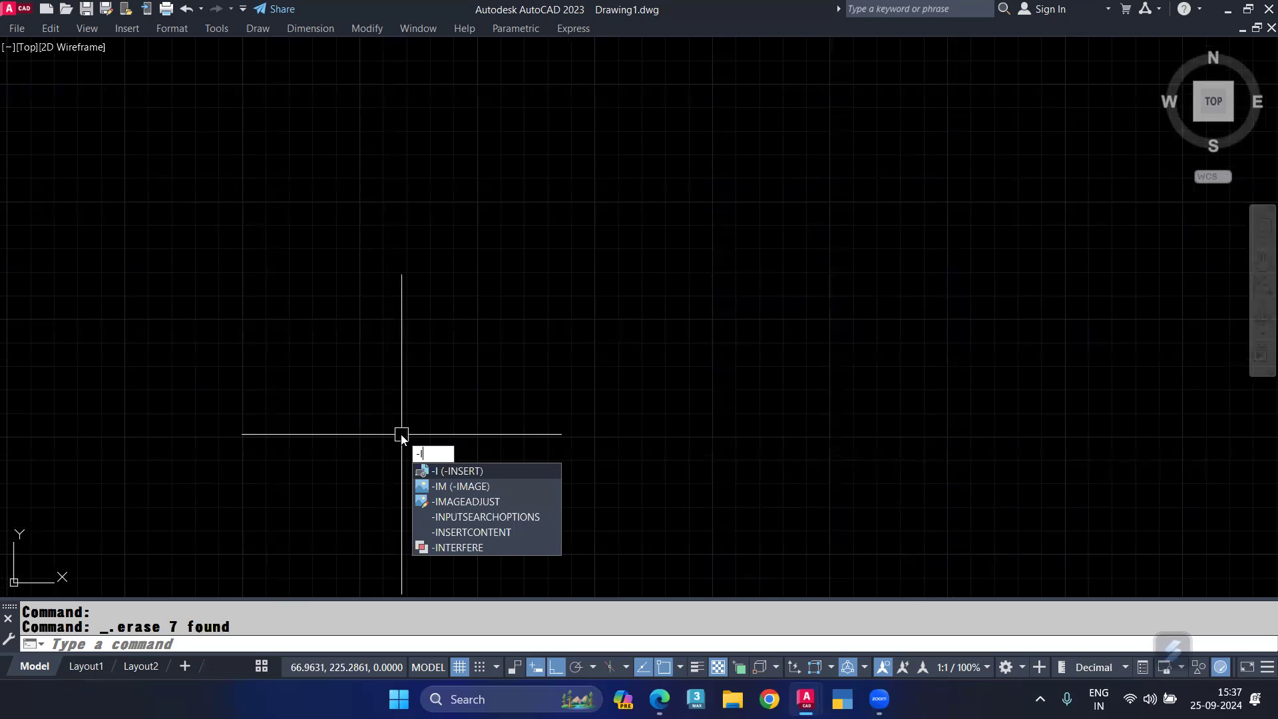
{"action": "key", "text": "Return"}
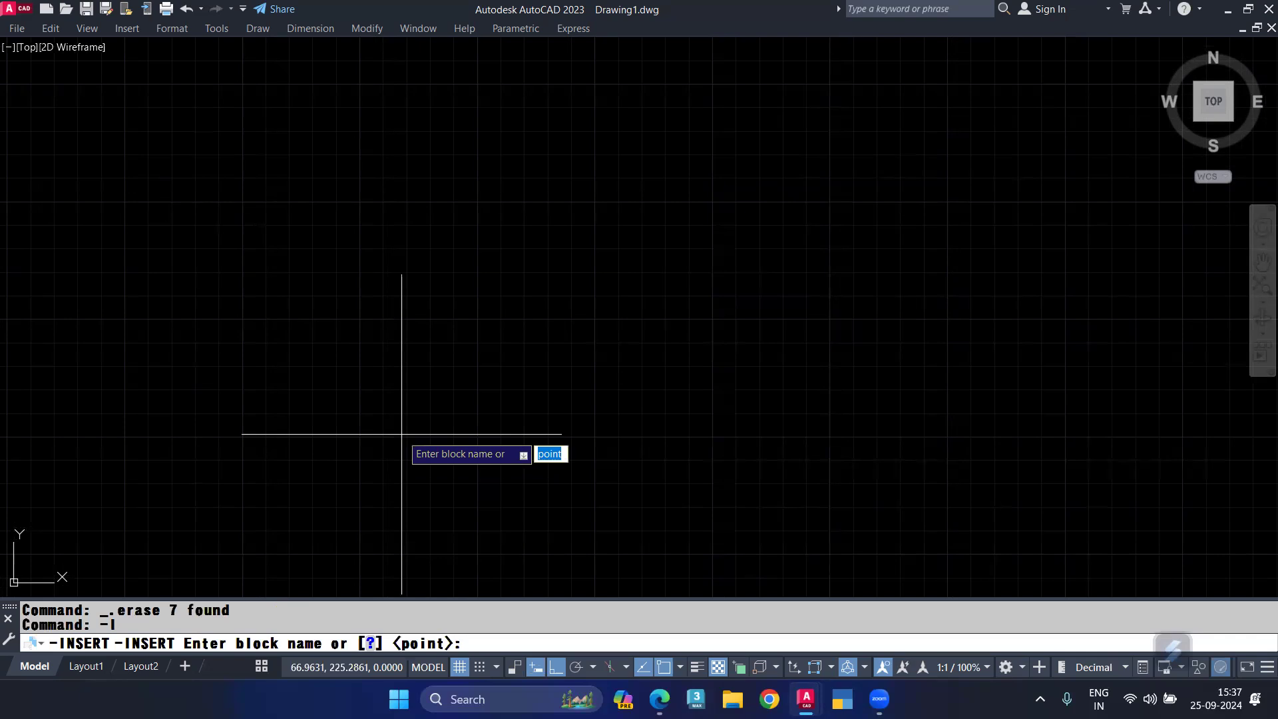
{"action": "key", "text": "Return"}
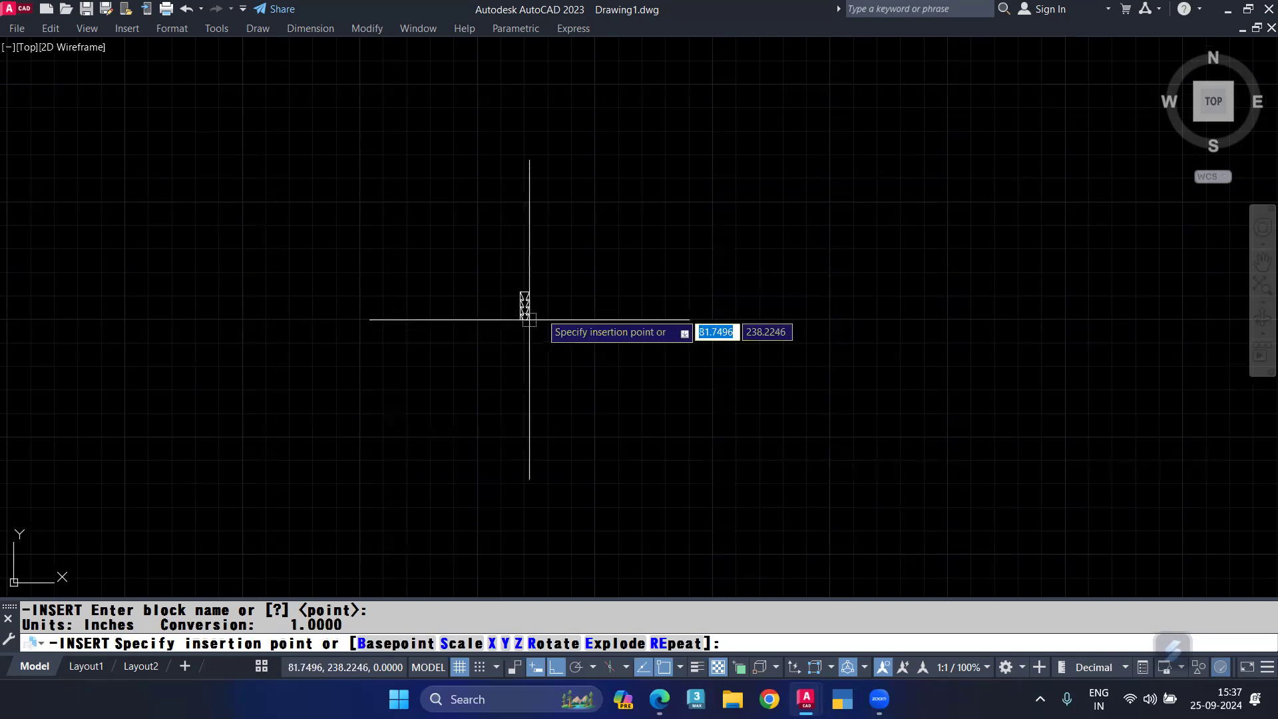
{"action": "left_click", "coordinate": [487, 379]}
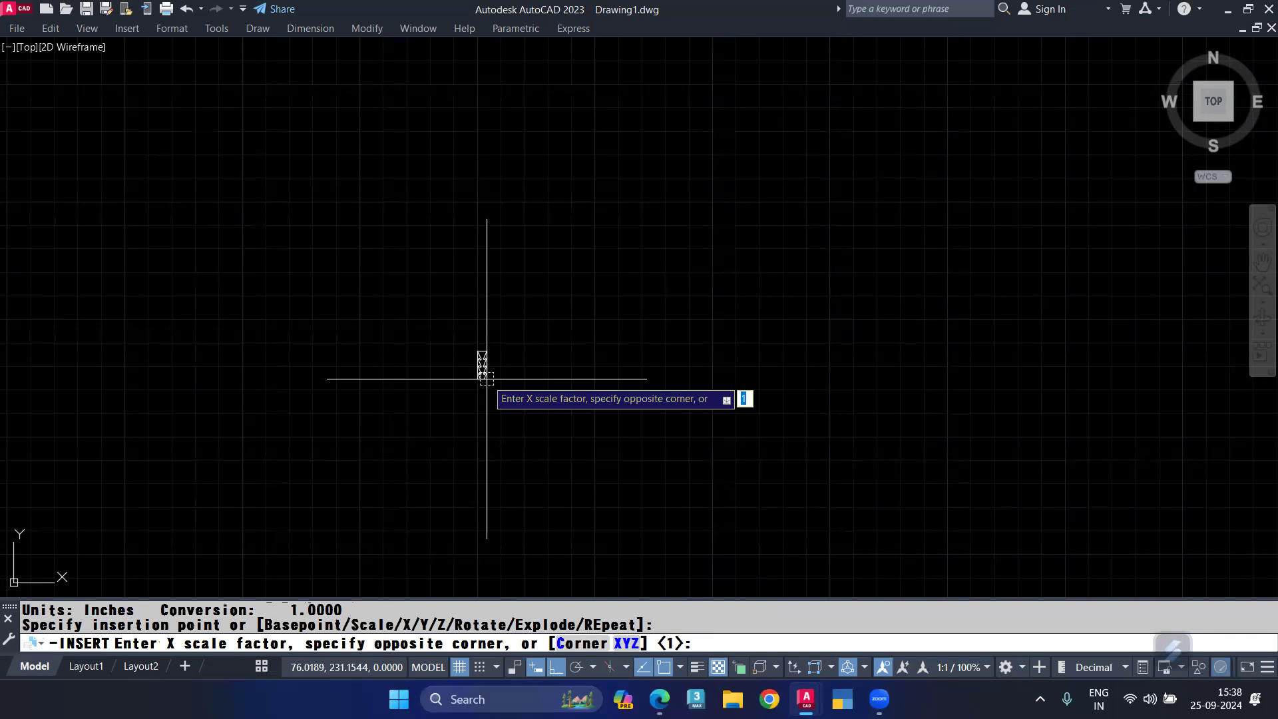
{"action": "key", "text": "Return"}
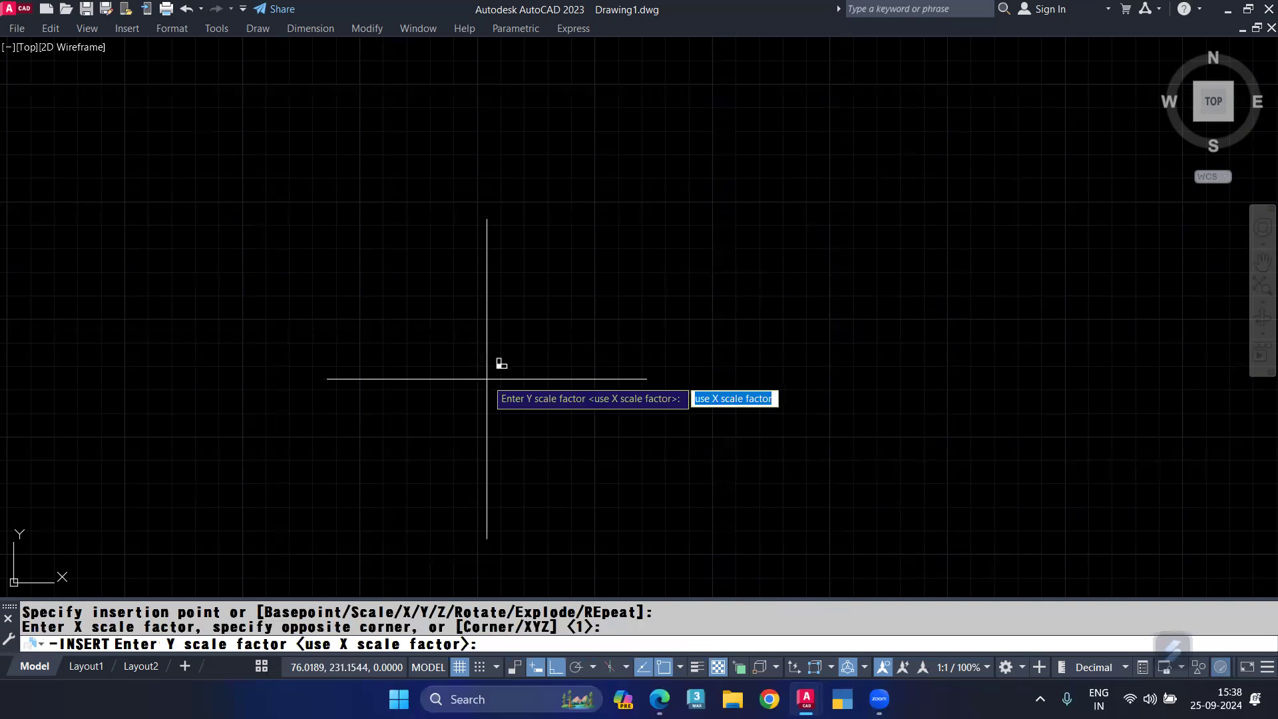
{"action": "key", "text": "Return"}
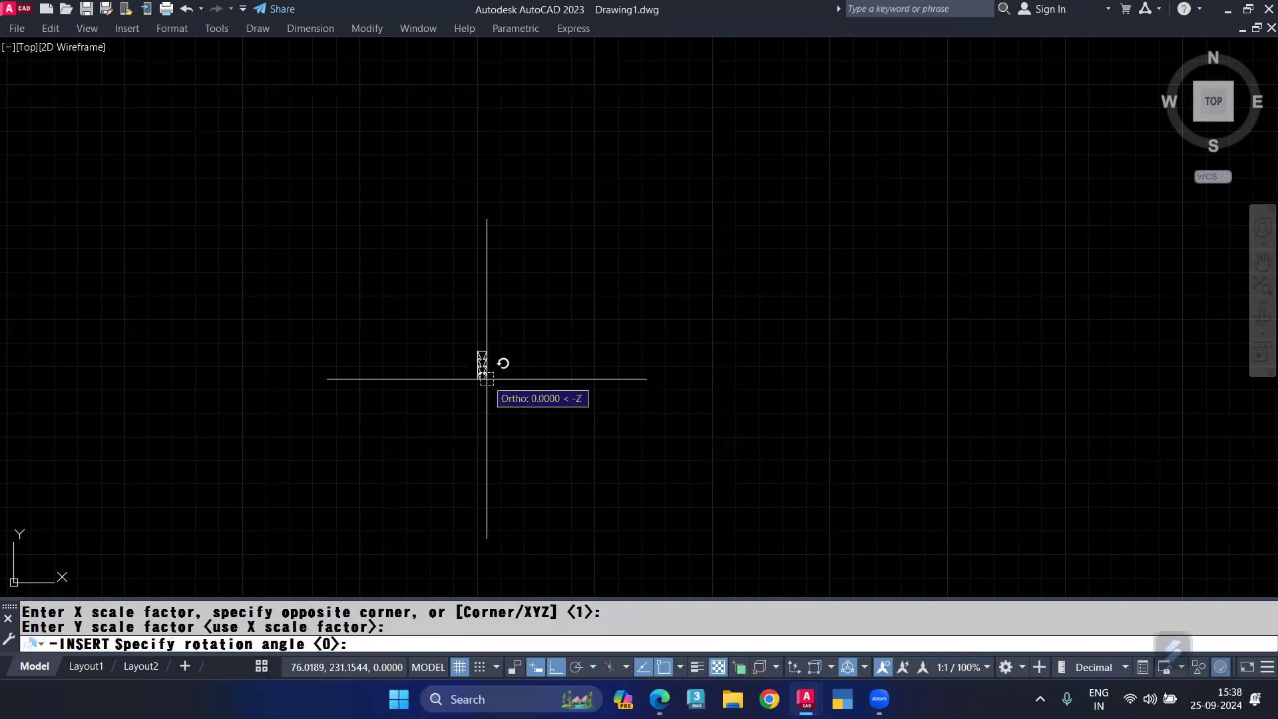
{"action": "key", "text": "Return"}
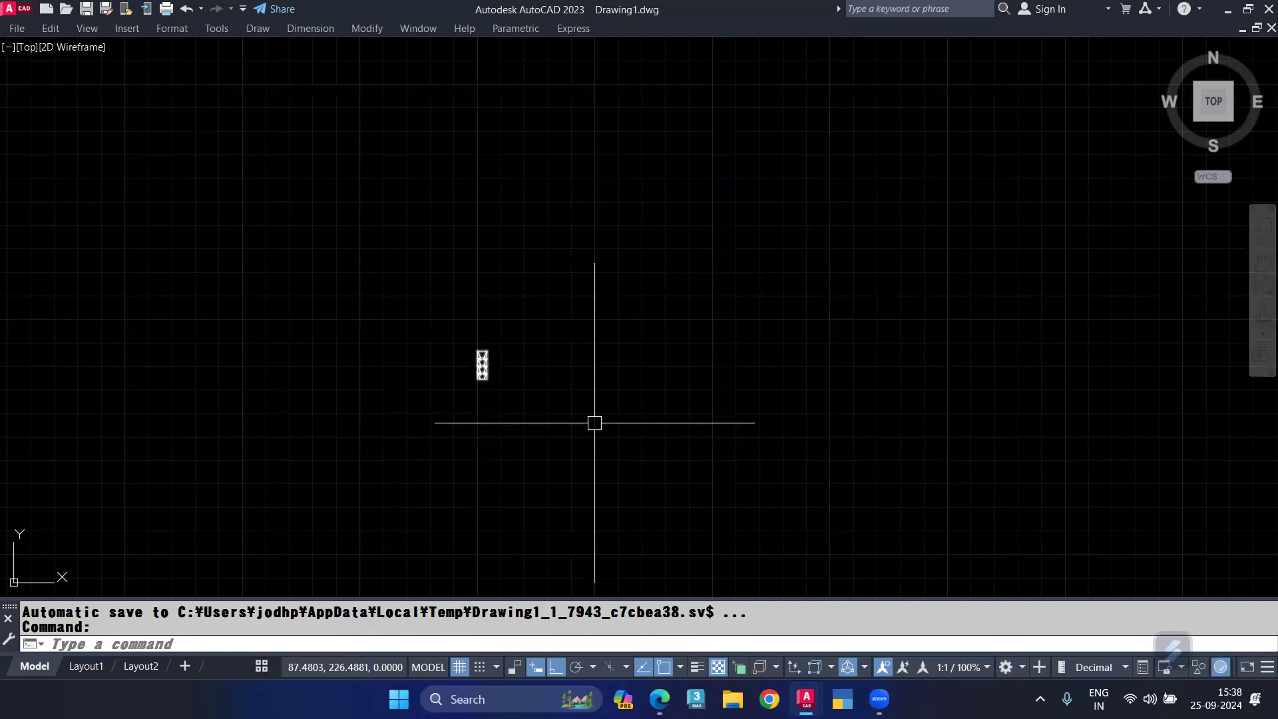
Copy the inserted block five times in a horizontal row to its right
{"action": "scroll", "coordinate": [467, 375], "scroll_direction": "up", "scroll_amount": 2}
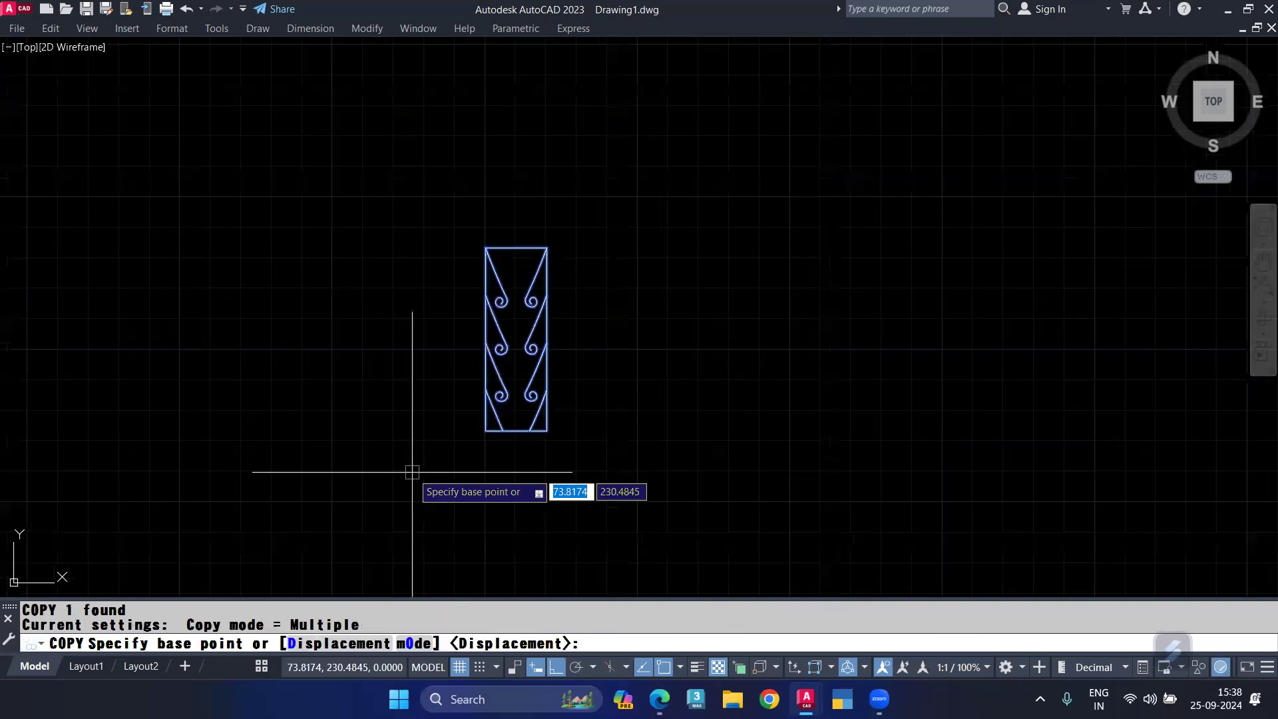
{"action": "left_click", "coordinate": [413, 471]}
{"action": "left_click", "coordinate": [692, 466]}
{"action": "left_click", "coordinate": [621, 473]}
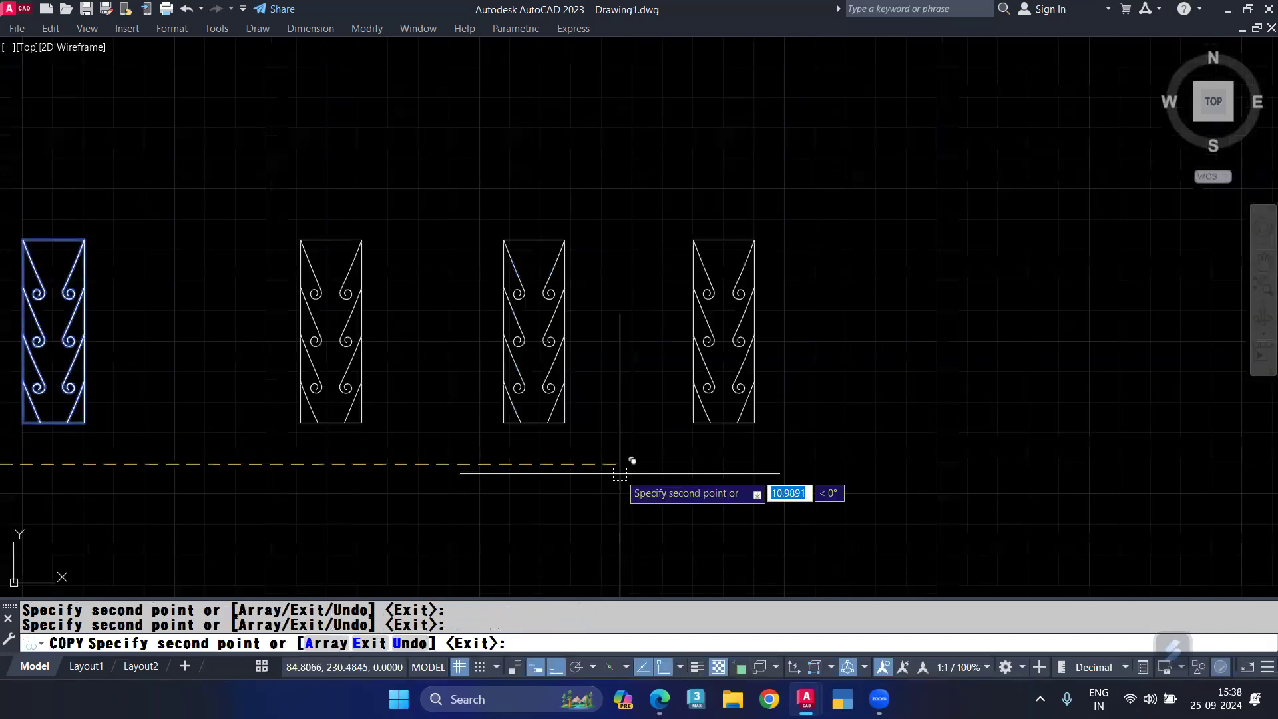
{"action": "left_click", "coordinate": [868, 479]}
{"action": "left_click", "coordinate": [1020, 482]}
{"action": "key", "text": "Return"}
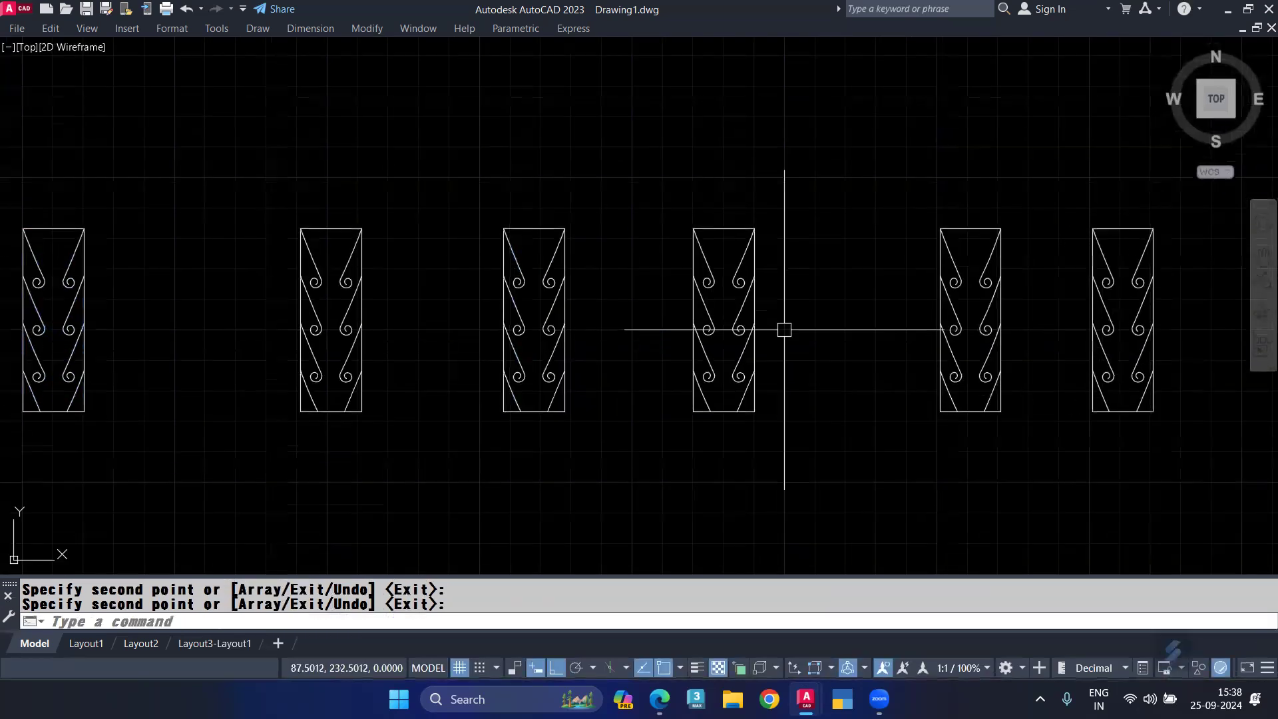
Open the definition of the block point in the Block Editor from the leftmost block
{"action": "middle_click_drag", "start_coordinate": [249, 417], "coordinate": [656, 362]}
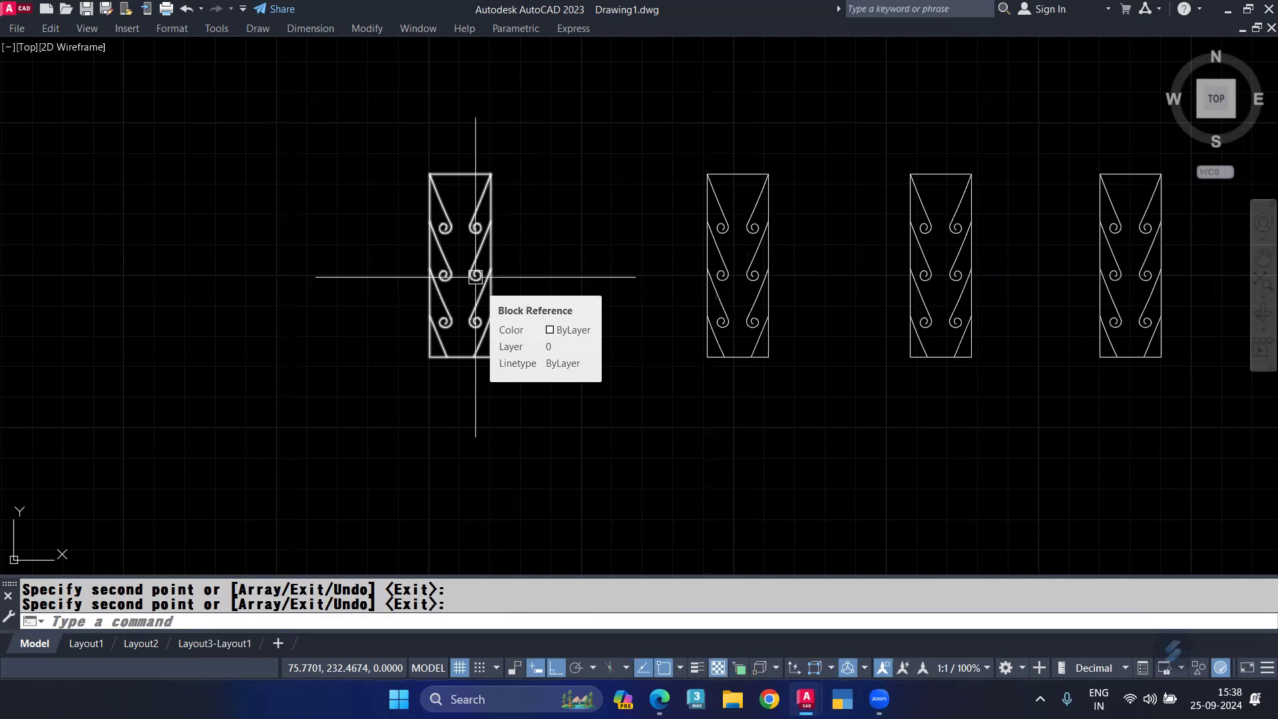
{"action": "key", "text": "Escape"}
{"action": "double_click", "coordinate": [475, 277]}
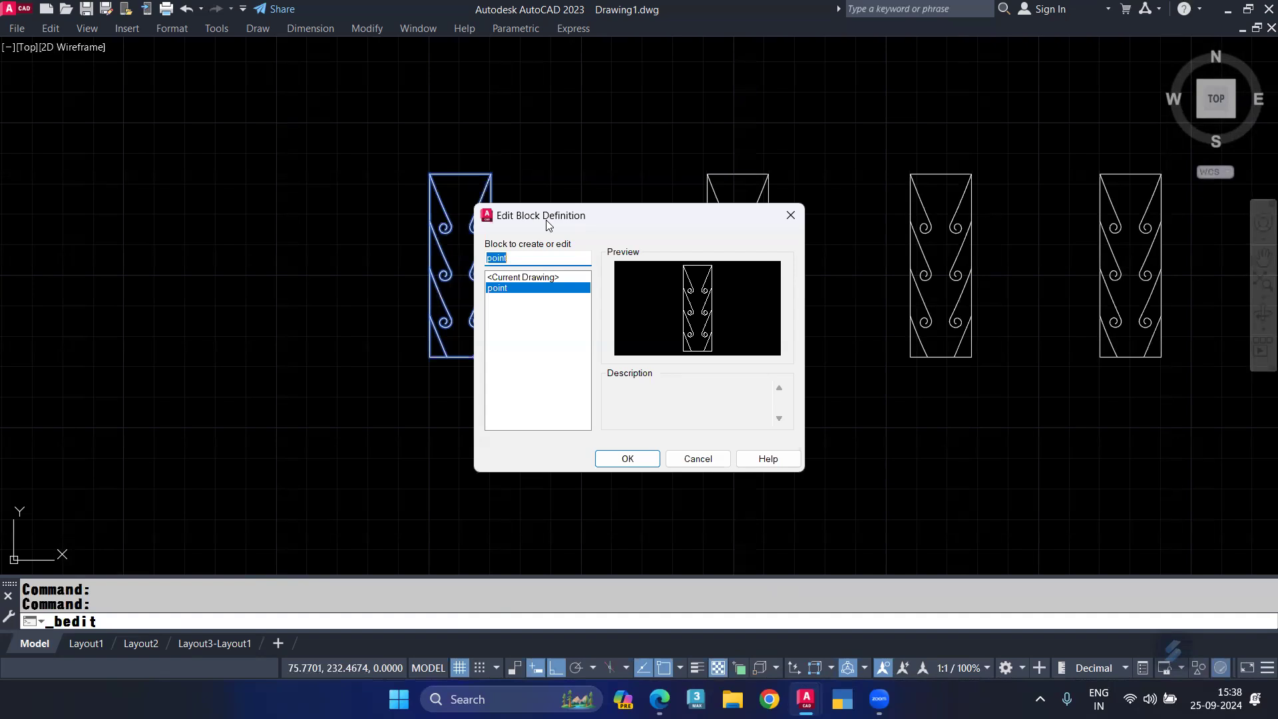
{"action": "left_click", "coordinate": [609, 457]}
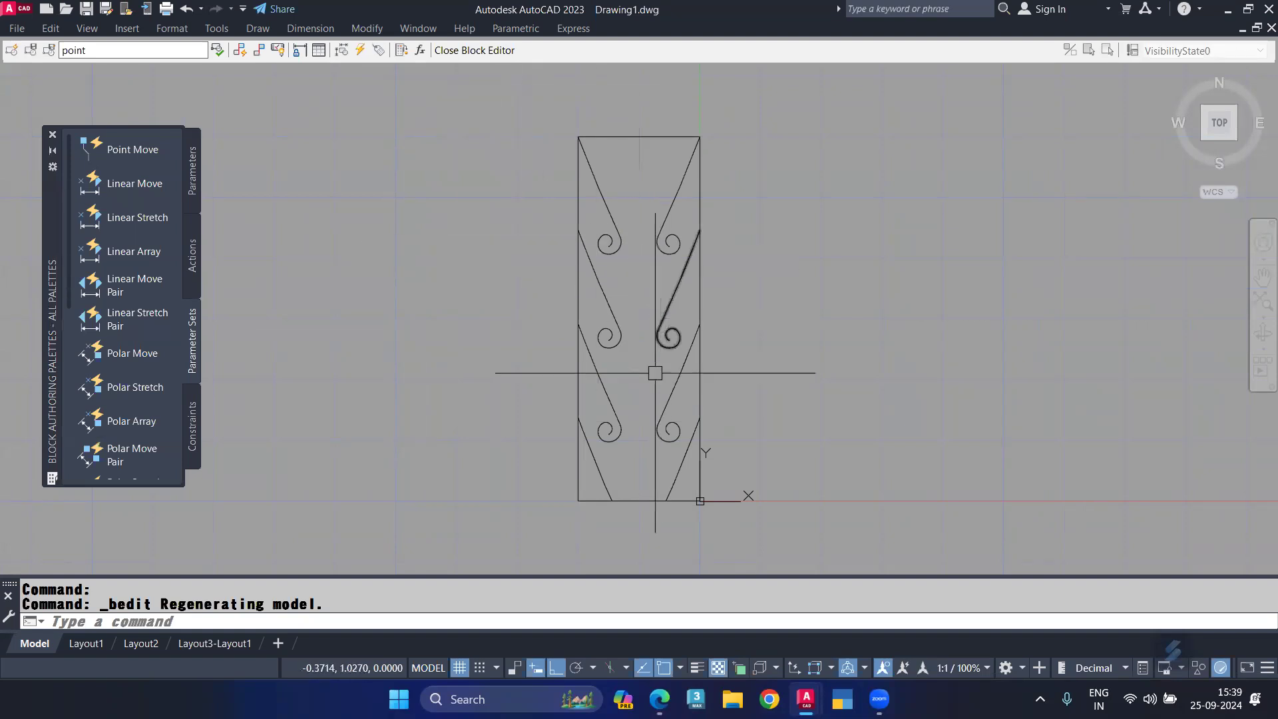
{"action": "left_click", "coordinate": [686, 202]}
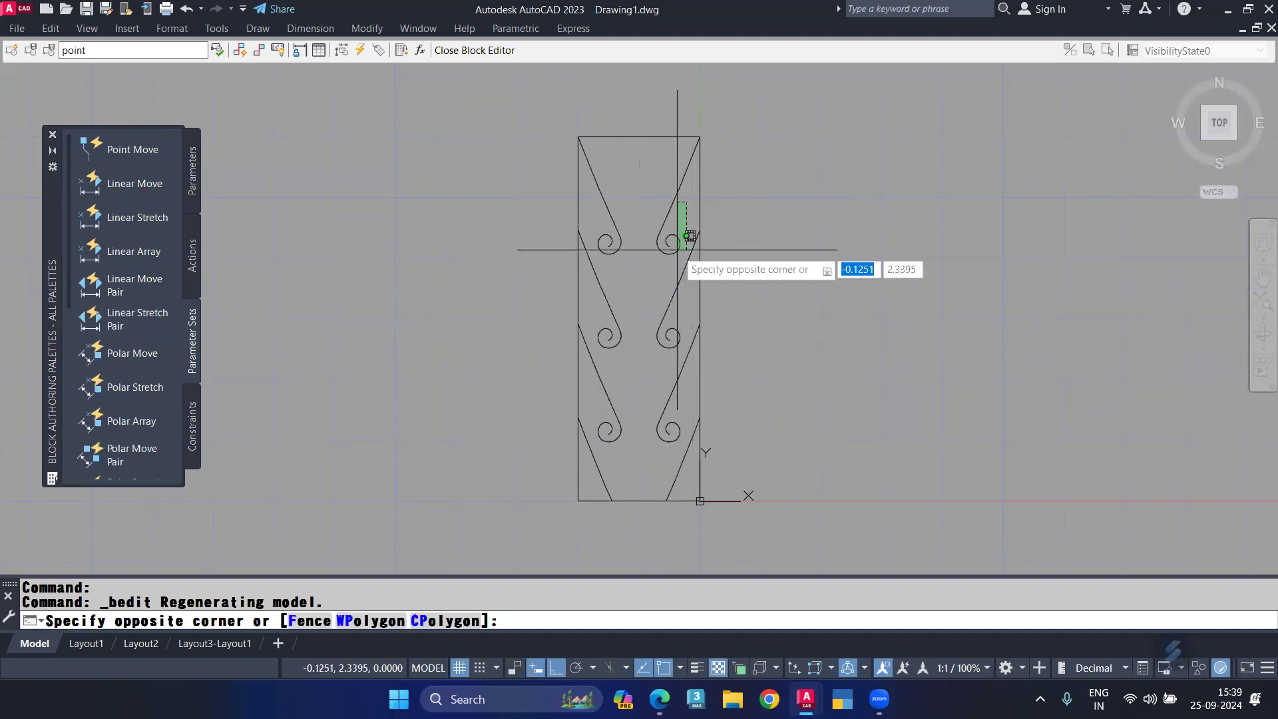
{"action": "left_click", "coordinate": [597, 466]}
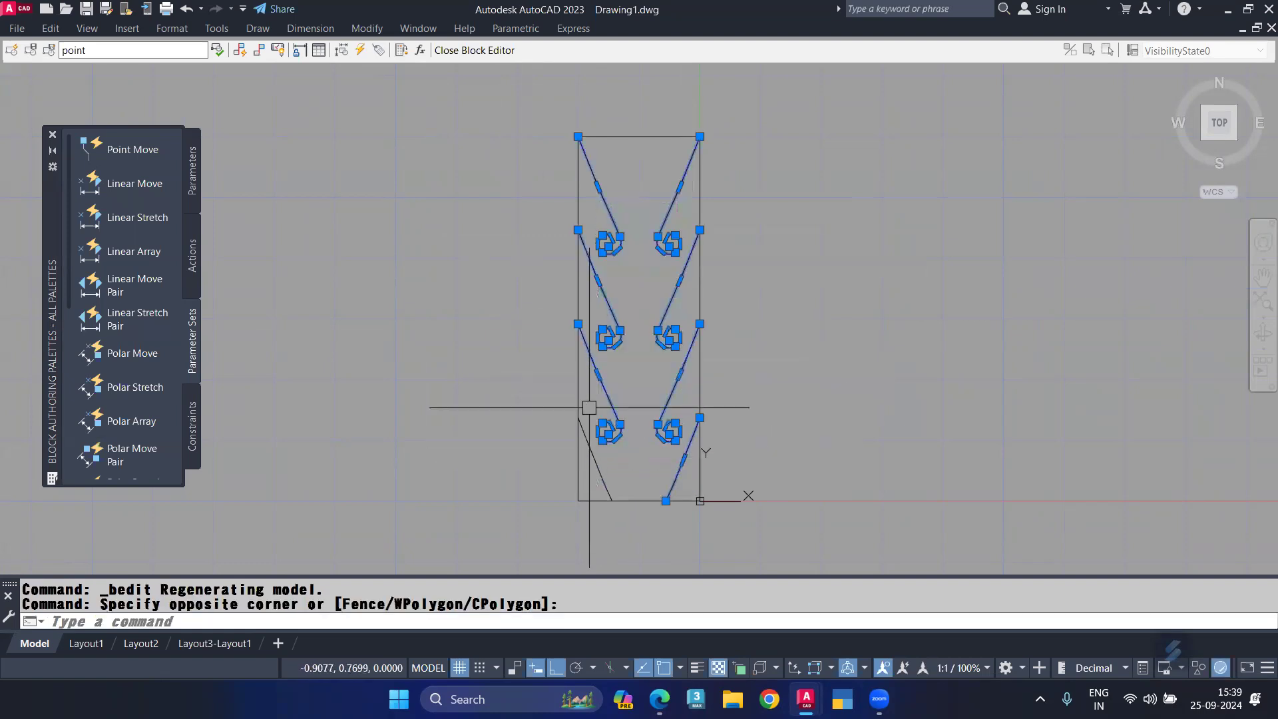
{"action": "type", "text": "MI"}
{"action": "key", "text": "Return"}
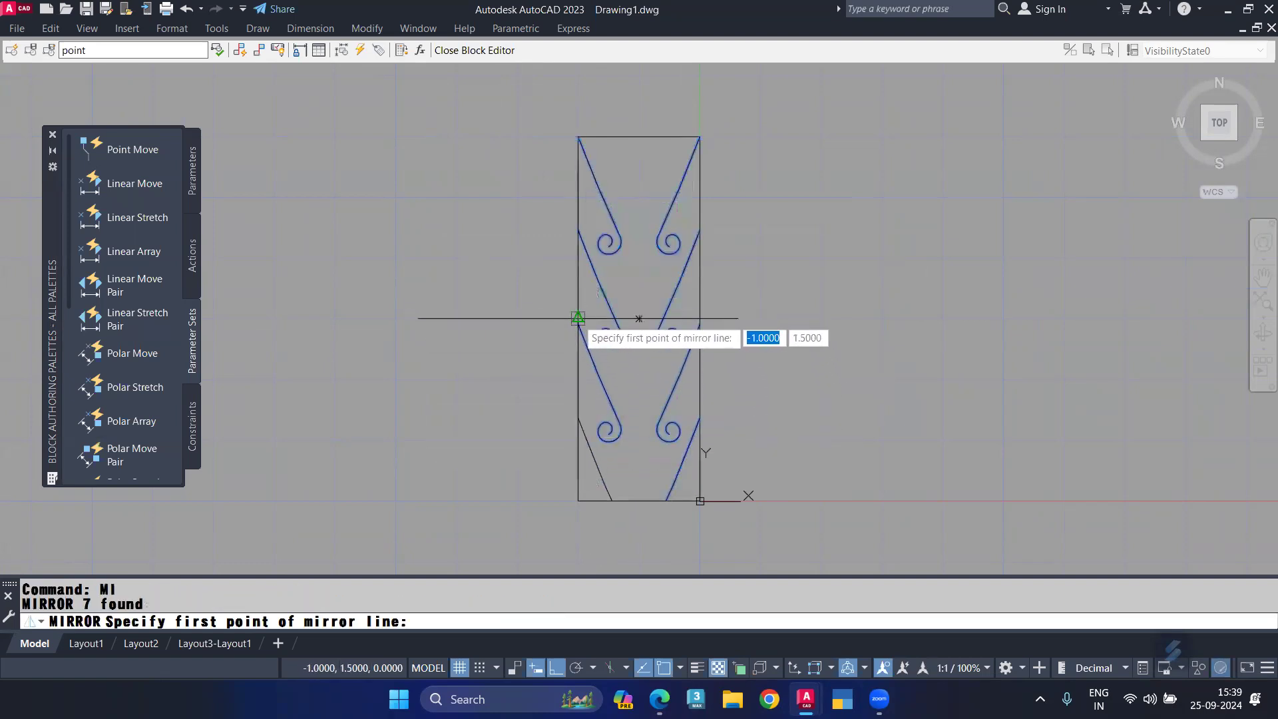
{"action": "left_click", "coordinate": [578, 318]}
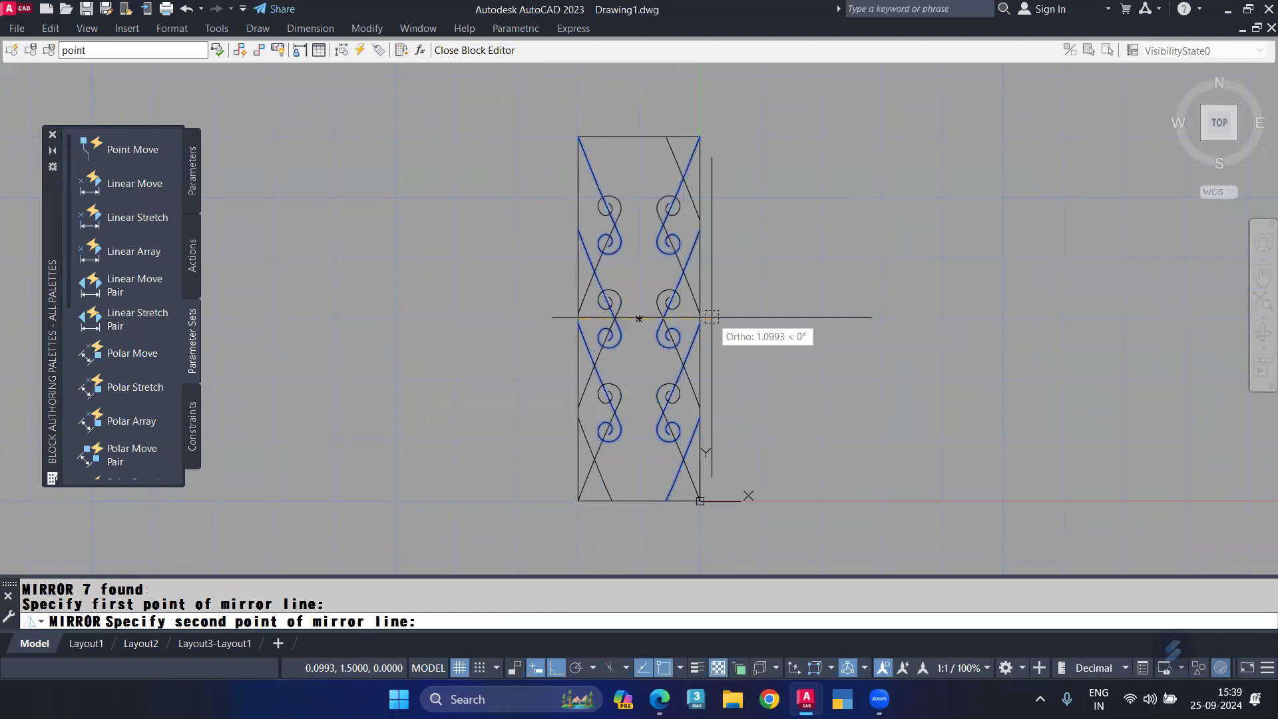
{"action": "key", "text": "Escape"}
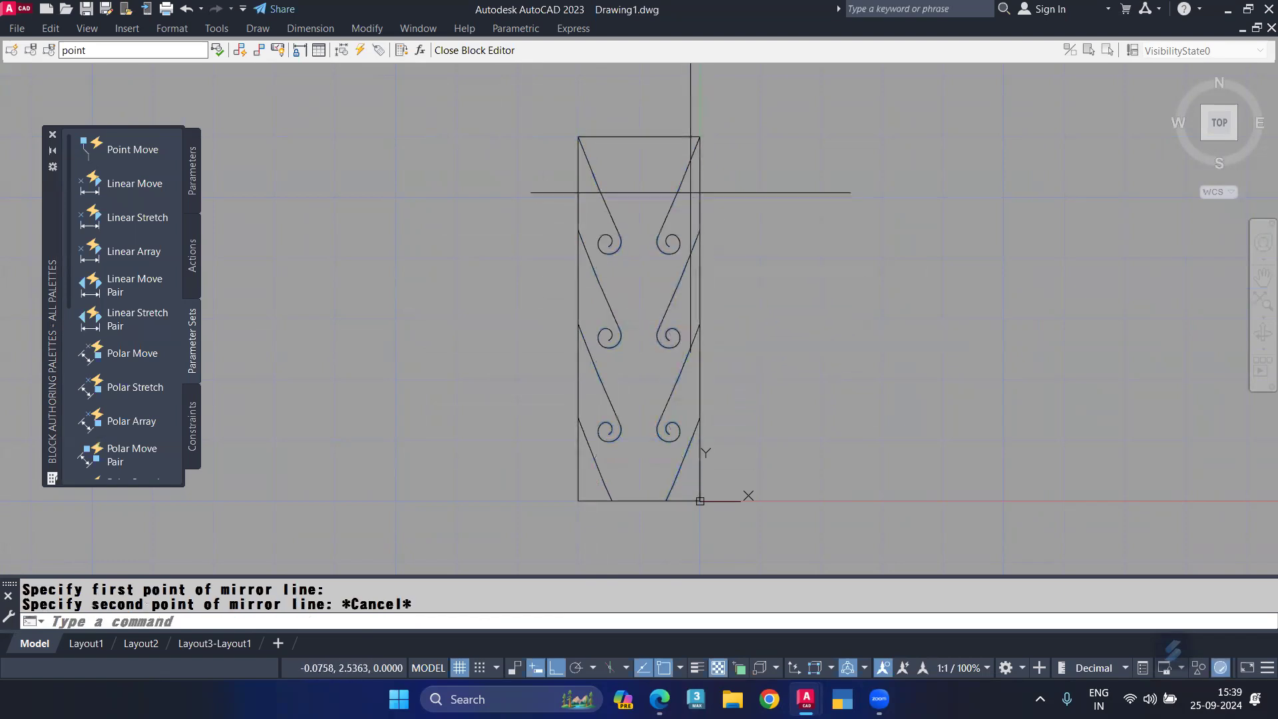
Mirror all eight scroll curves about the rectangle's horizontal midline, erase the source objects, and close the Block Editor saving the changes to point
{"action": "left_click", "coordinate": [690, 193]}
{"action": "left_click", "coordinate": [598, 466]}
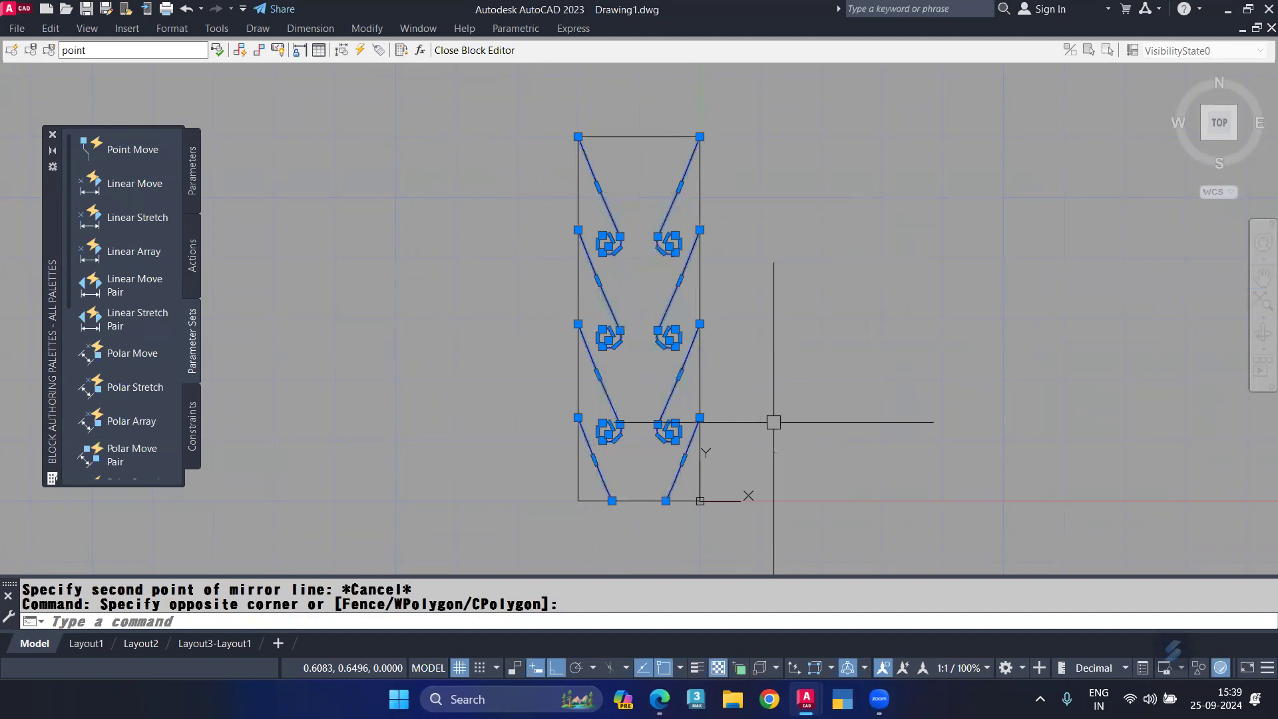
{"action": "type", "text": "mi"}
{"action": "key", "text": "Return"}
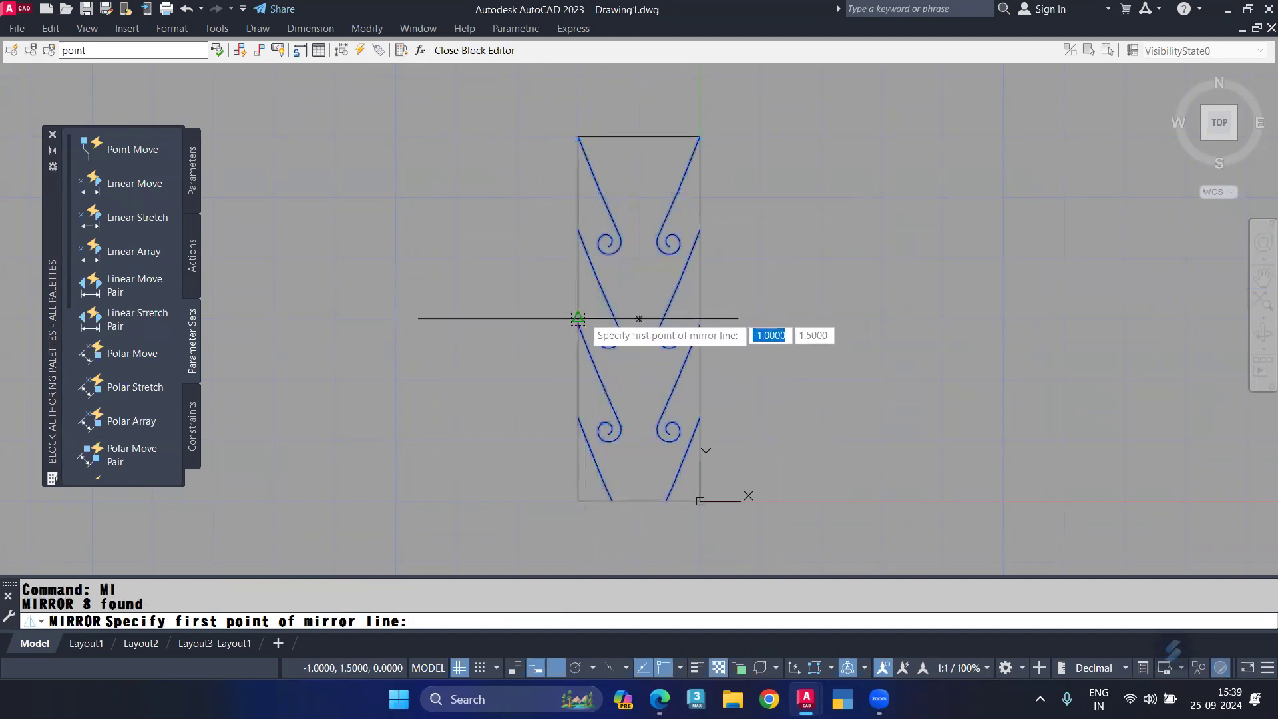
{"action": "left_click", "coordinate": [578, 318]}
{"action": "left_click", "coordinate": [819, 313]}
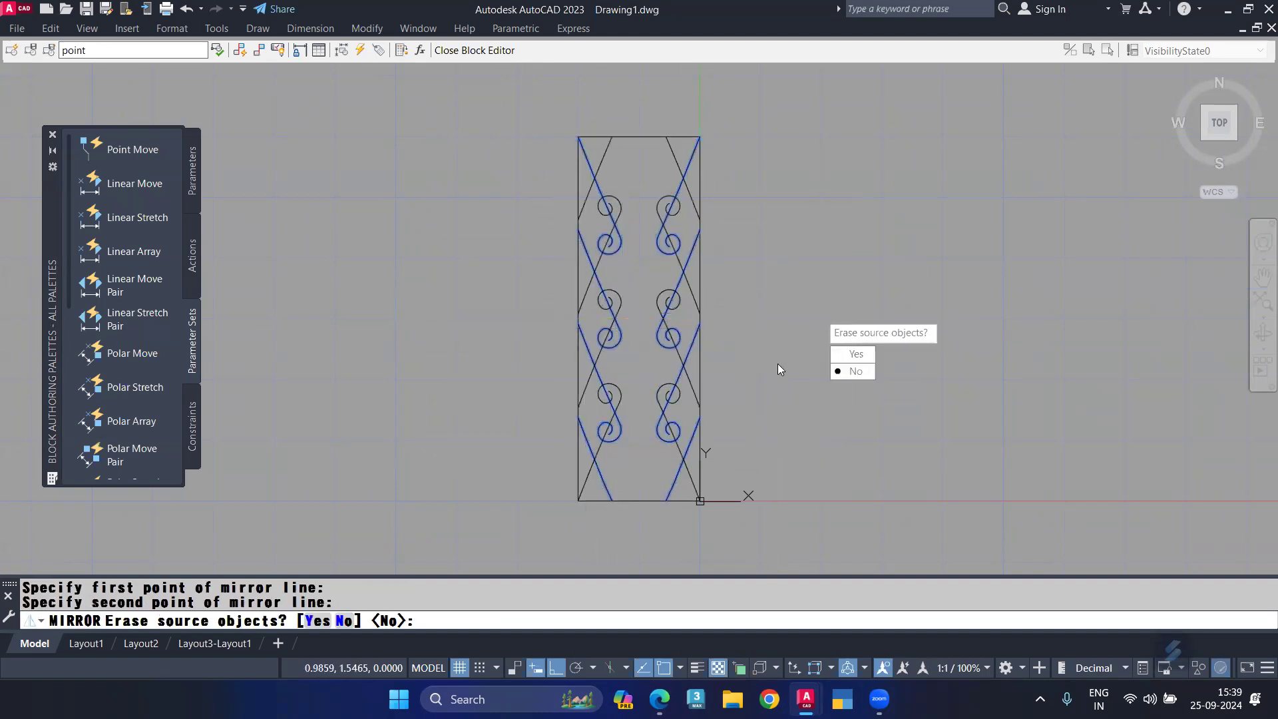
{"action": "left_click", "coordinate": [853, 354]}
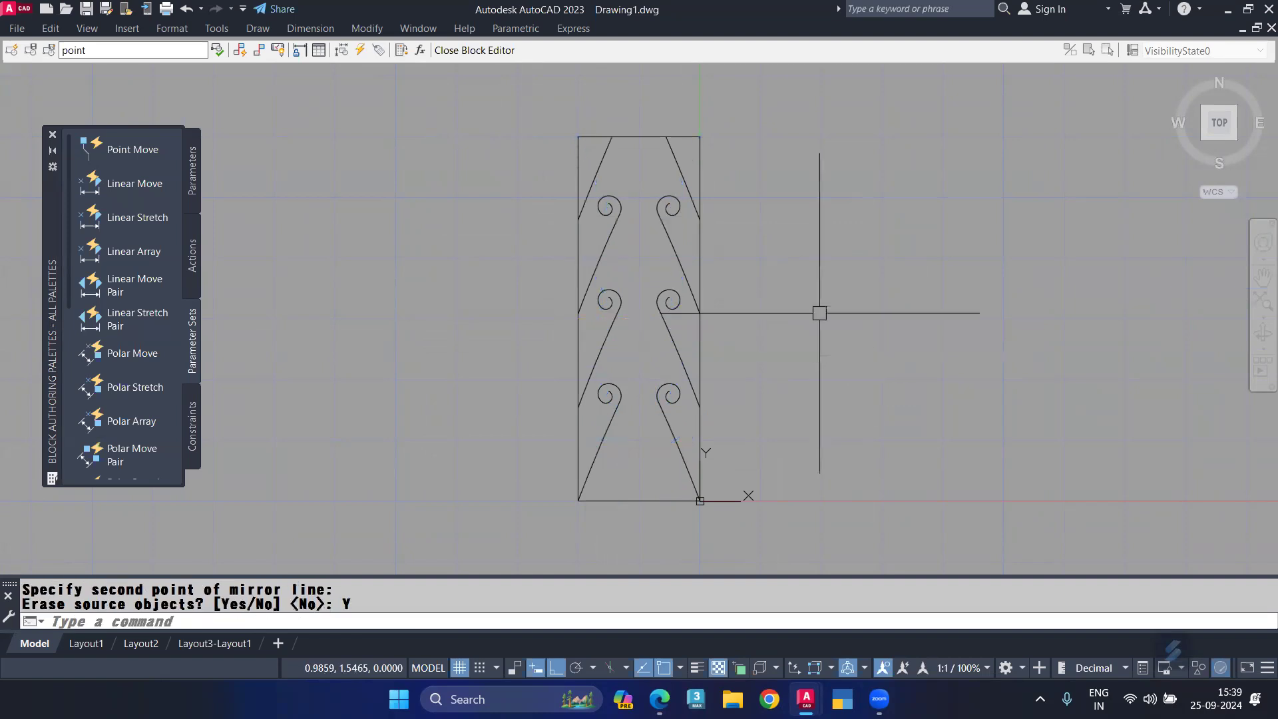
{"action": "left_click", "coordinate": [474, 51]}
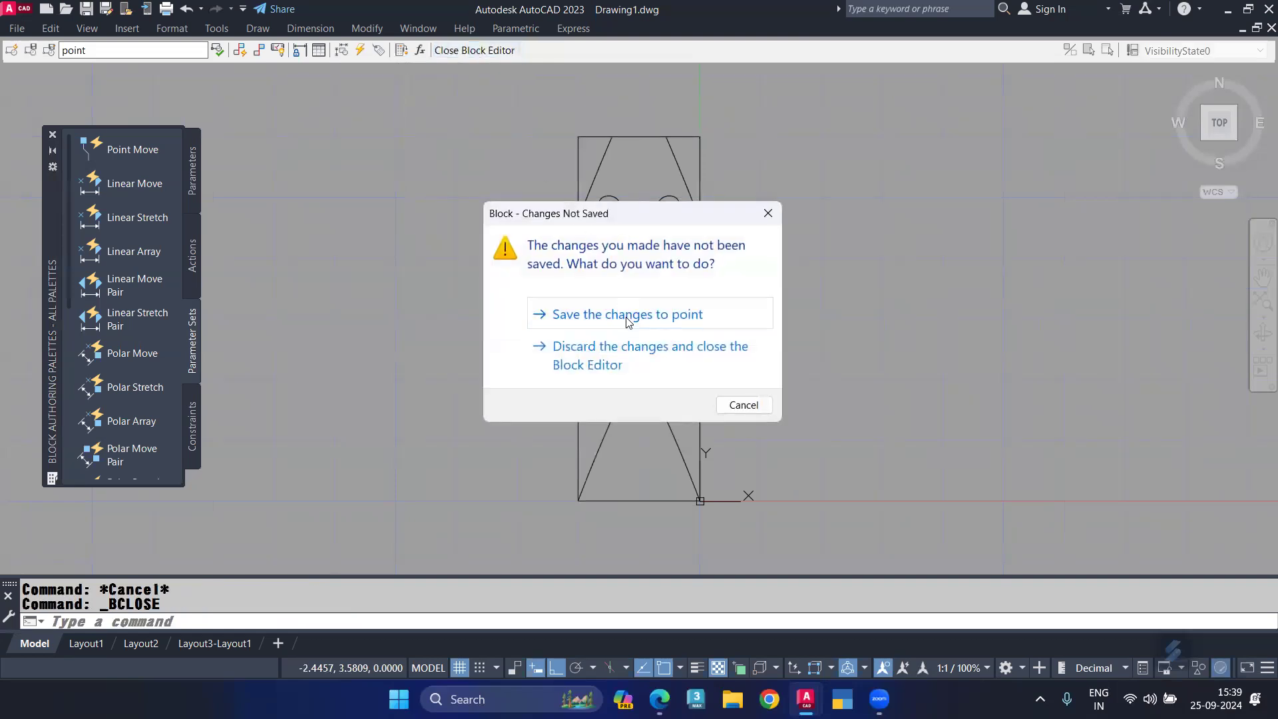
{"action": "left_click", "coordinate": [626, 315]}
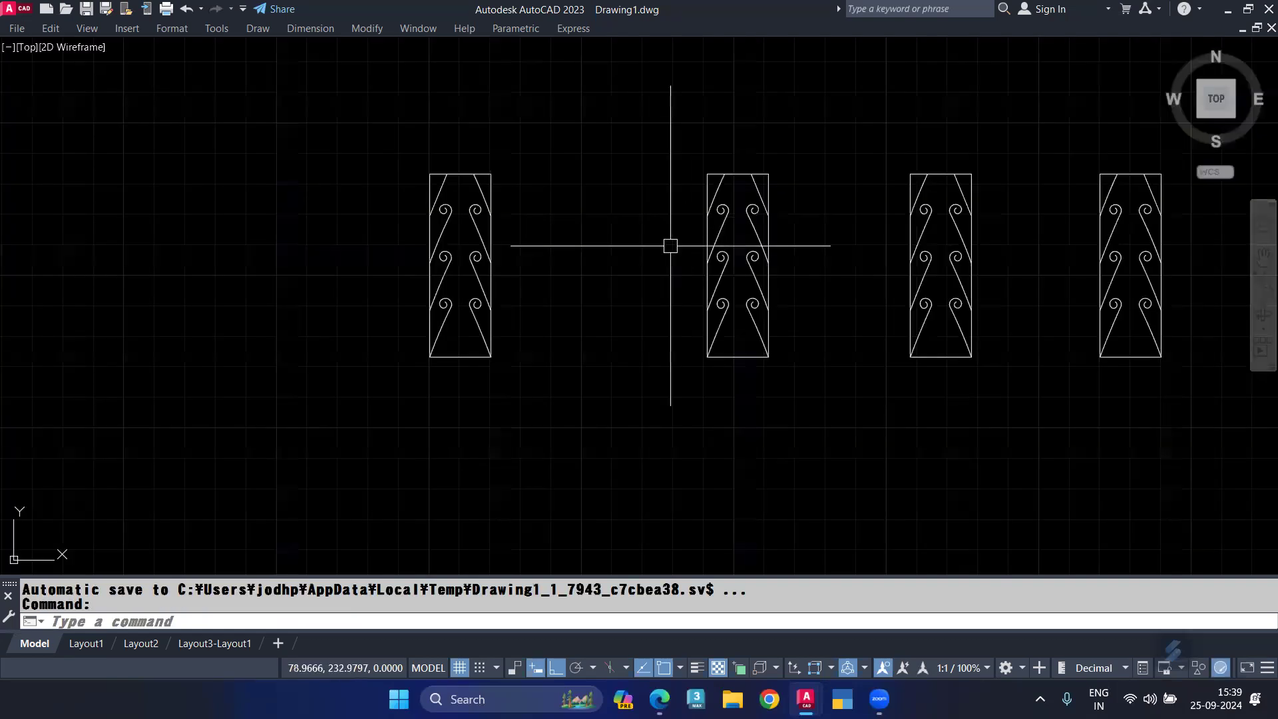
Insert another point block from the recent blocks of the INSERT palette, placing it above the row near the leftmost block
{"action": "middle_click_drag", "start_coordinate": [630, 320], "coordinate": [358, 415]}
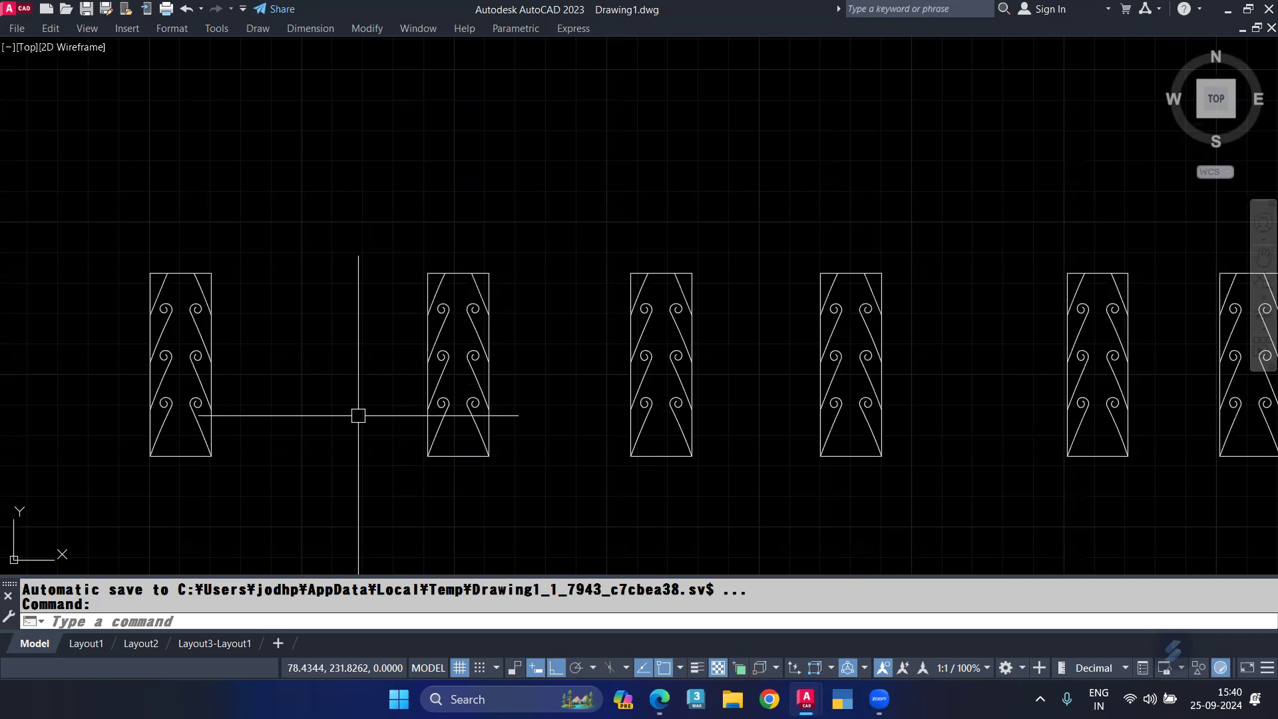
{"action": "type", "text": "I"}
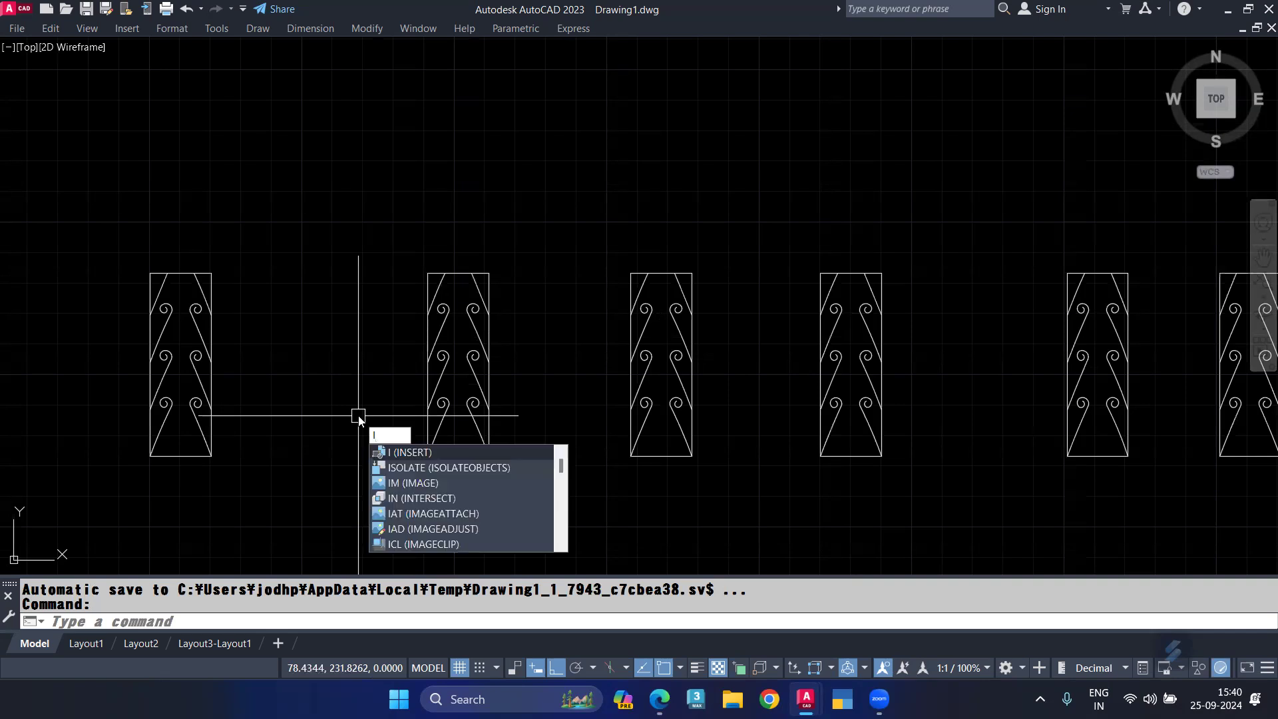
{"action": "key", "text": "Return"}
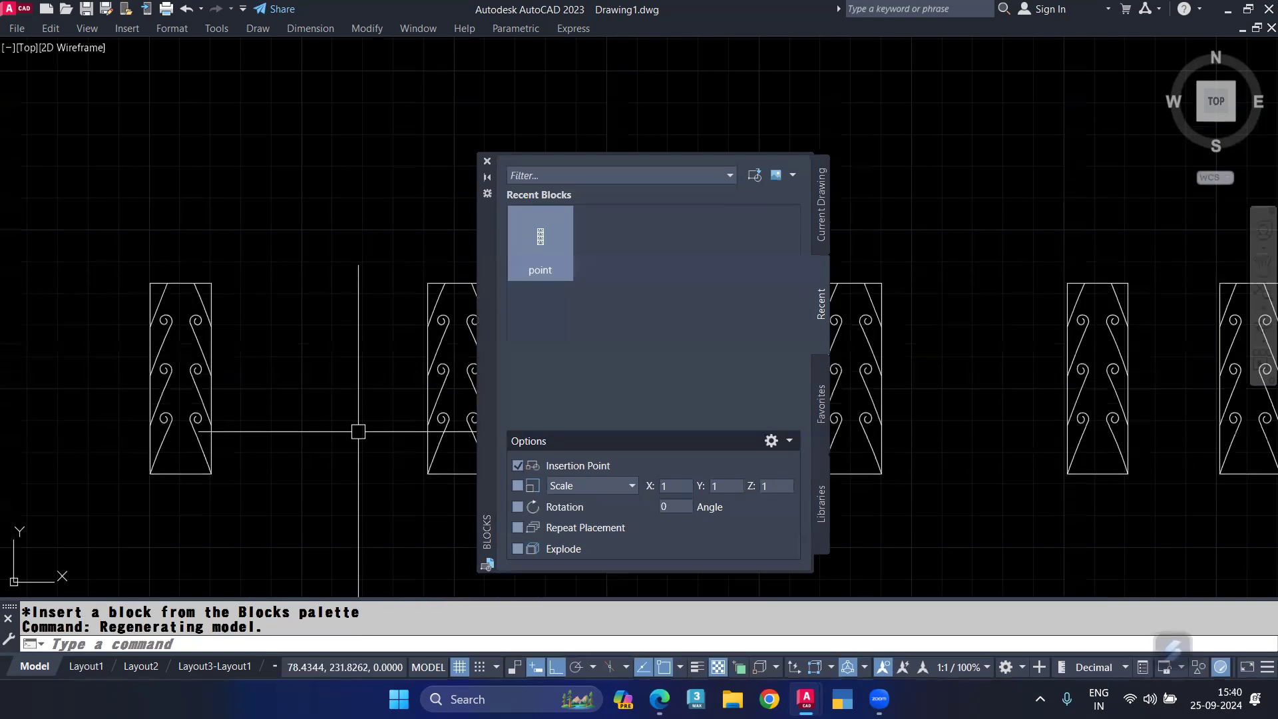
{"action": "left_click_drag", "start_coordinate": [524, 239], "coordinate": [270, 216]}
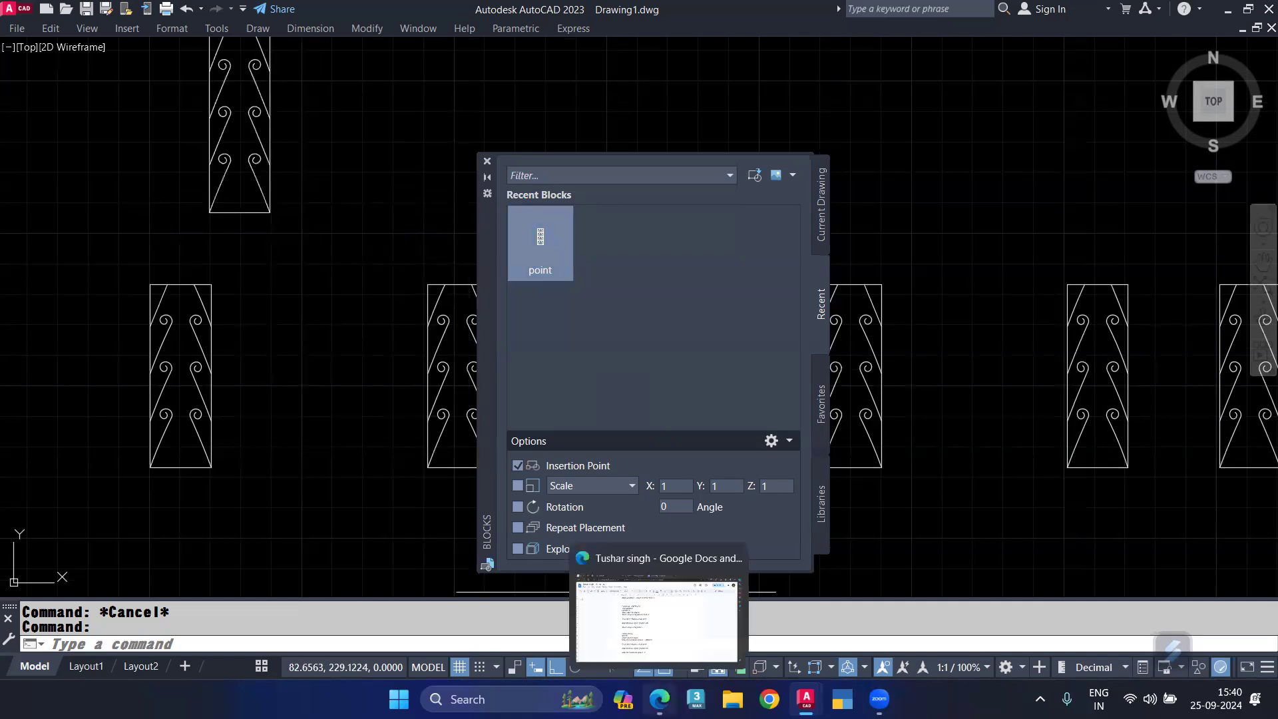
Switch to the class notes in Google Docs and add the line "B = block" below the DIVIDE prompts
{"action": "left_click", "coordinate": [656, 632]}
{"action": "scroll", "coordinate": [440, 476], "scroll_direction": "down", "scroll_amount": 3}
{"action": "key", "text": "Return"}
{"action": "key", "text": "Return"}
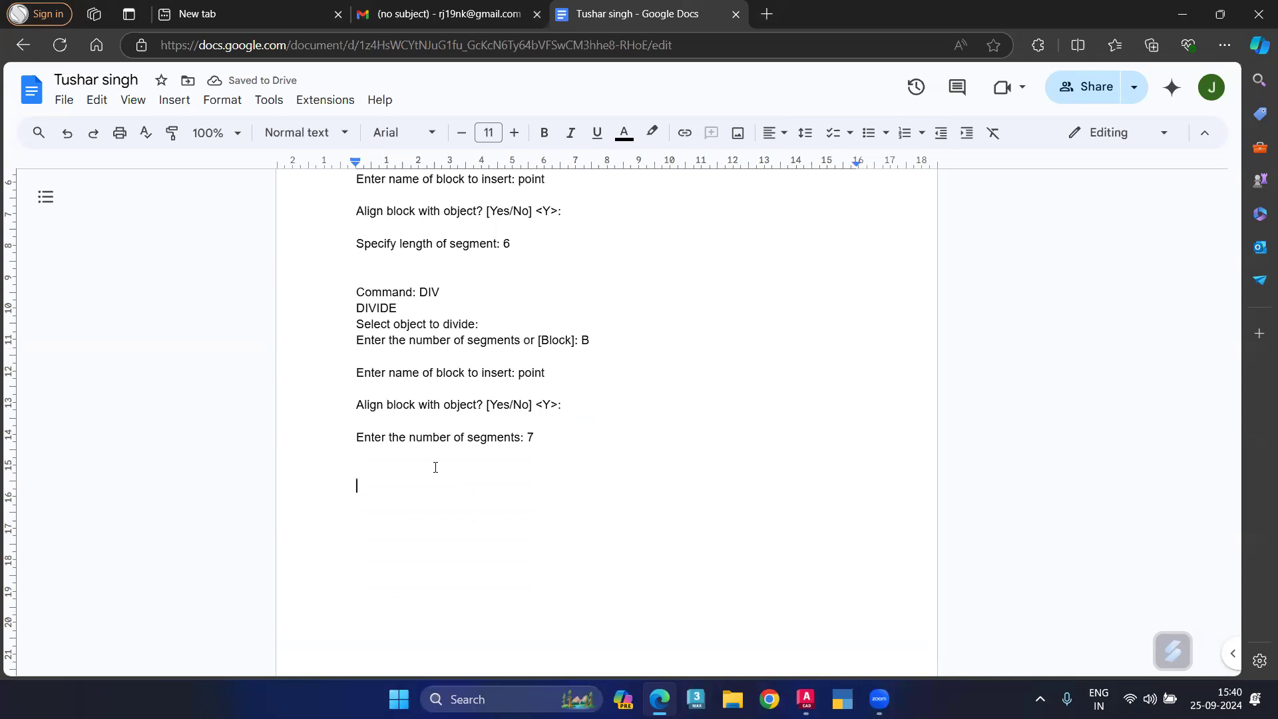
{"action": "type", "text": "B = block"}
{"action": "key", "text": "Return"}
{"action": "key", "text": "Return"}
Switch to the AutoCAD Text Window, find the BLOCK command in the history, and copy its prompts from "Command: B" to "Select objects:"
{"action": "left_click", "coordinate": [805, 699]}
{"action": "left_click", "coordinate": [1040, 597]}
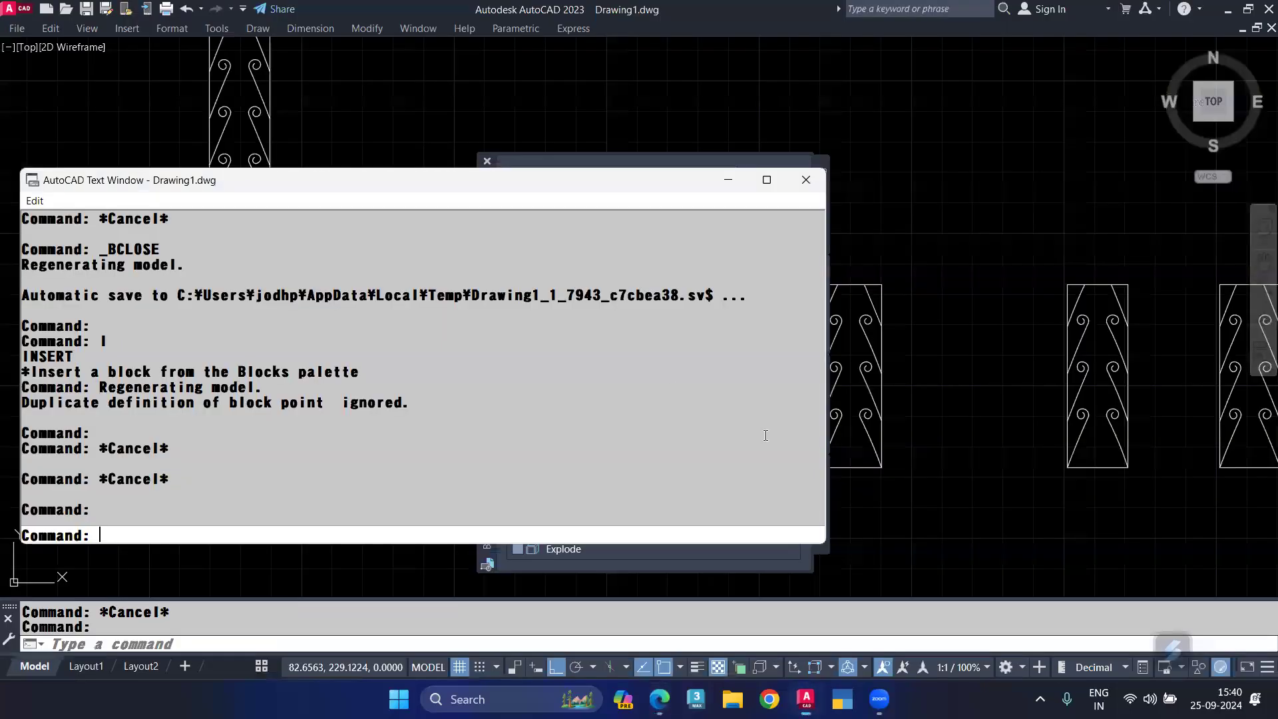
{"action": "scroll", "coordinate": [118, 338], "scroll_direction": "up", "scroll_amount": 4}
{"action": "scroll", "coordinate": [118, 338], "scroll_direction": "up", "scroll_amount": 3}
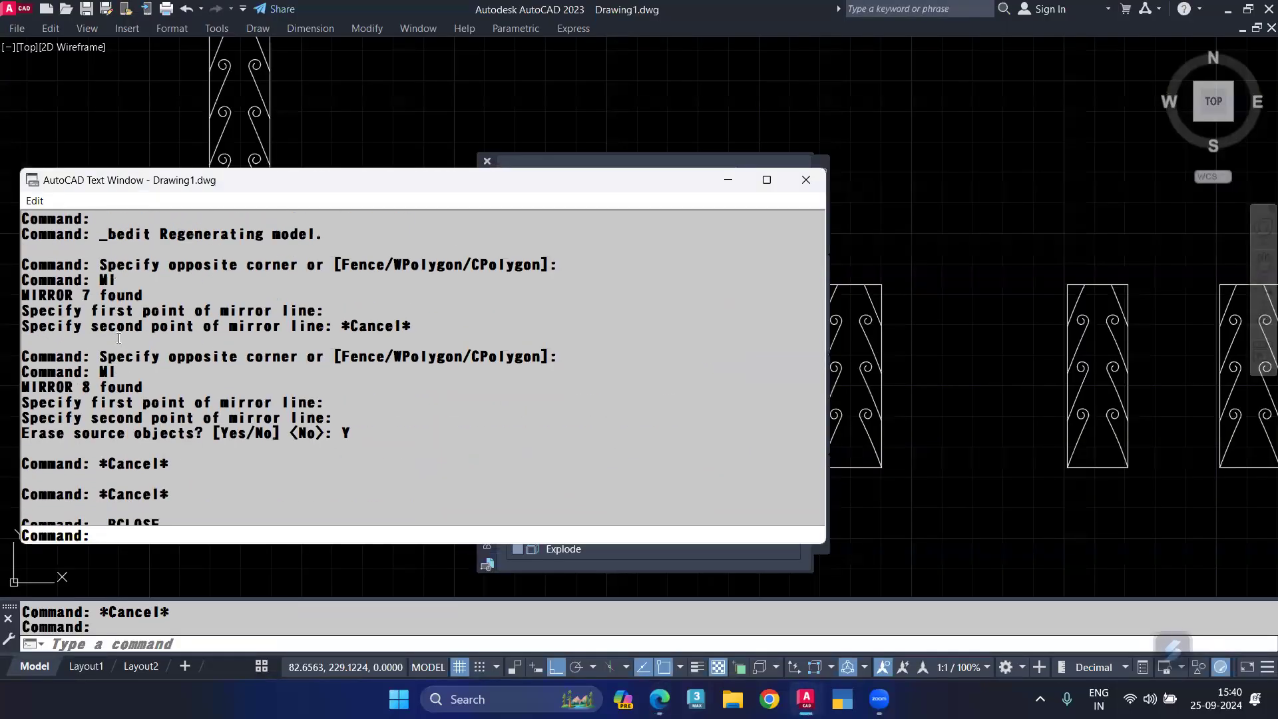
{"action": "scroll", "coordinate": [118, 338], "scroll_direction": "up", "scroll_amount": 2}
{"action": "scroll", "coordinate": [119, 338], "scroll_direction": "up", "scroll_amount": 10}
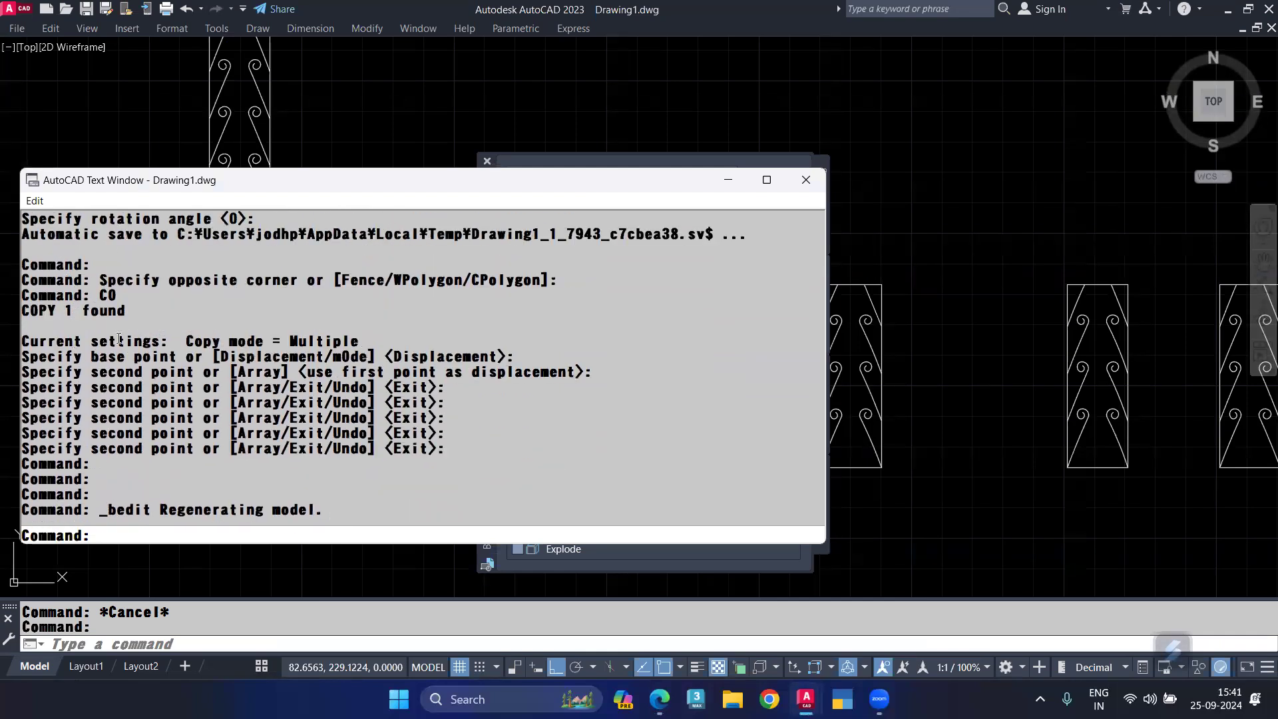
{"action": "scroll", "coordinate": [118, 338], "scroll_direction": "up", "scroll_amount": 4}
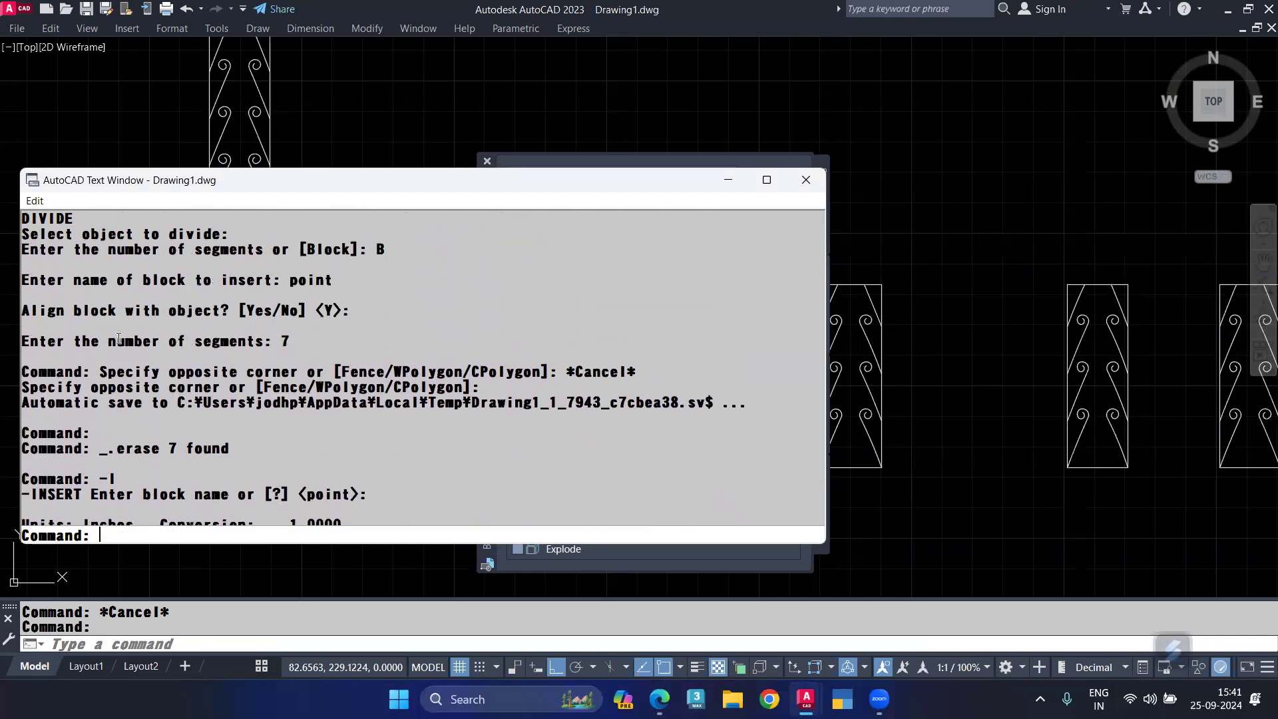
{"action": "scroll", "coordinate": [120, 339], "scroll_direction": "up", "scroll_amount": 5}
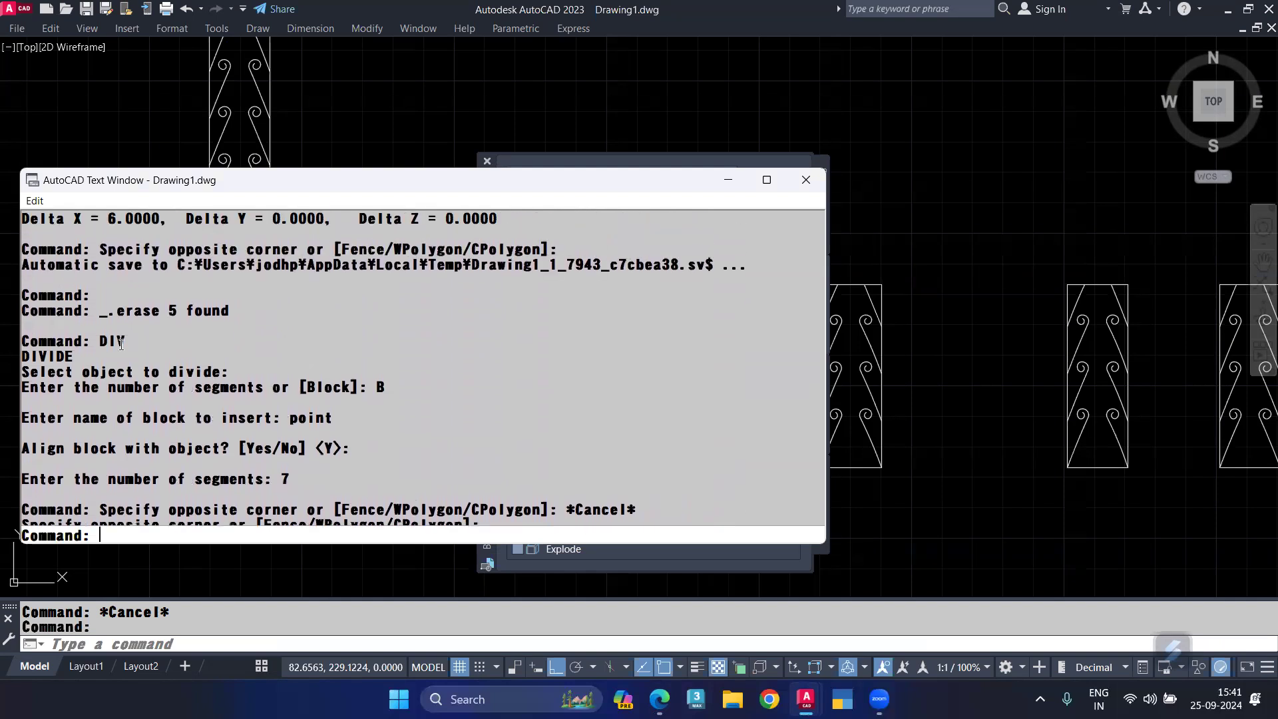
{"action": "scroll", "coordinate": [121, 344], "scroll_direction": "up", "scroll_amount": 4}
{"action": "scroll", "coordinate": [117, 351], "scroll_direction": "down", "scroll_amount": 7}
{"action": "scroll", "coordinate": [112, 358], "scroll_direction": "down", "scroll_amount": 3}
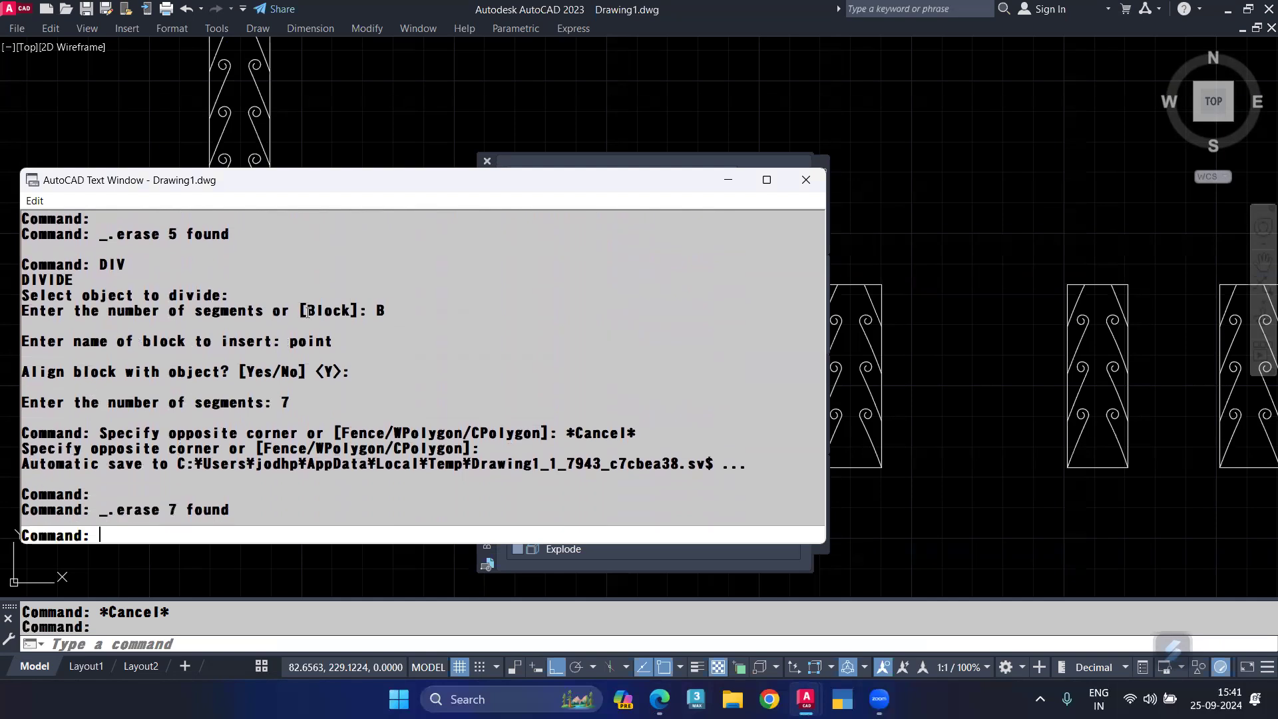
{"action": "scroll", "coordinate": [270, 312], "scroll_direction": "down", "scroll_amount": 7}
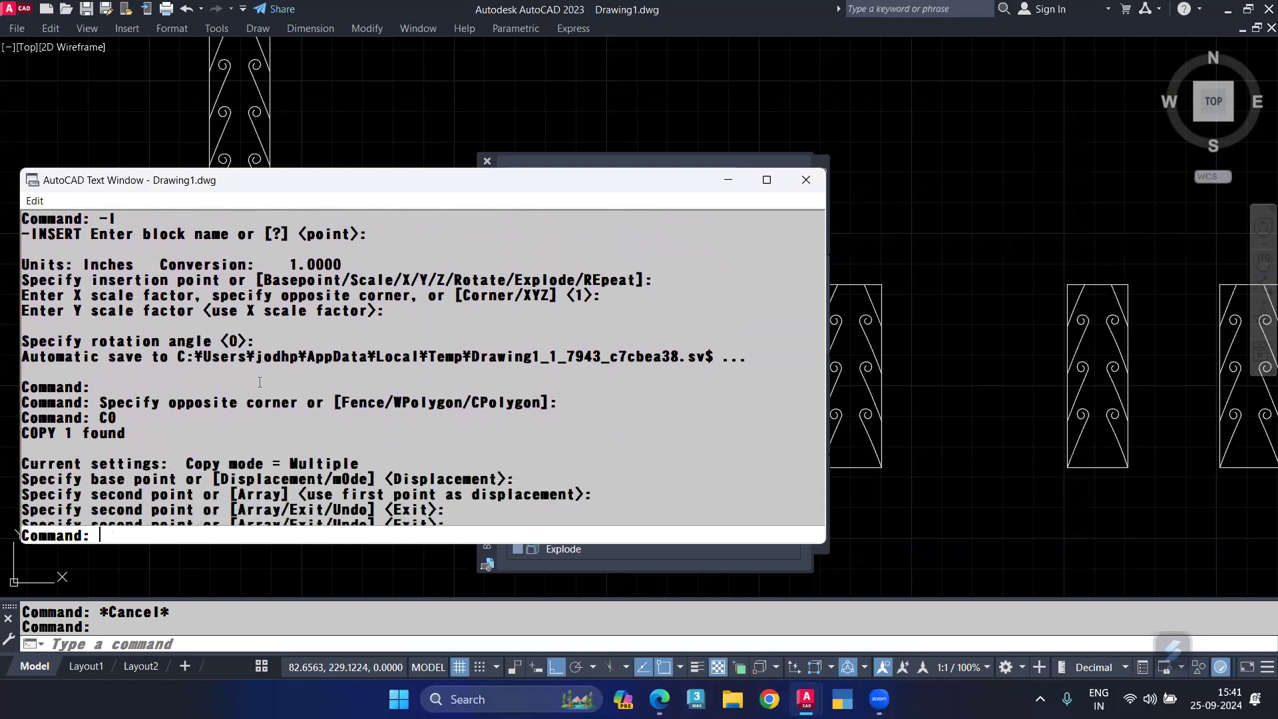
{"action": "scroll", "coordinate": [259, 381], "scroll_direction": "up", "scroll_amount": 10}
{"action": "scroll", "coordinate": [259, 381], "scroll_direction": "up", "scroll_amount": 8}
{"action": "scroll", "coordinate": [259, 382], "scroll_direction": "up", "scroll_amount": 7}
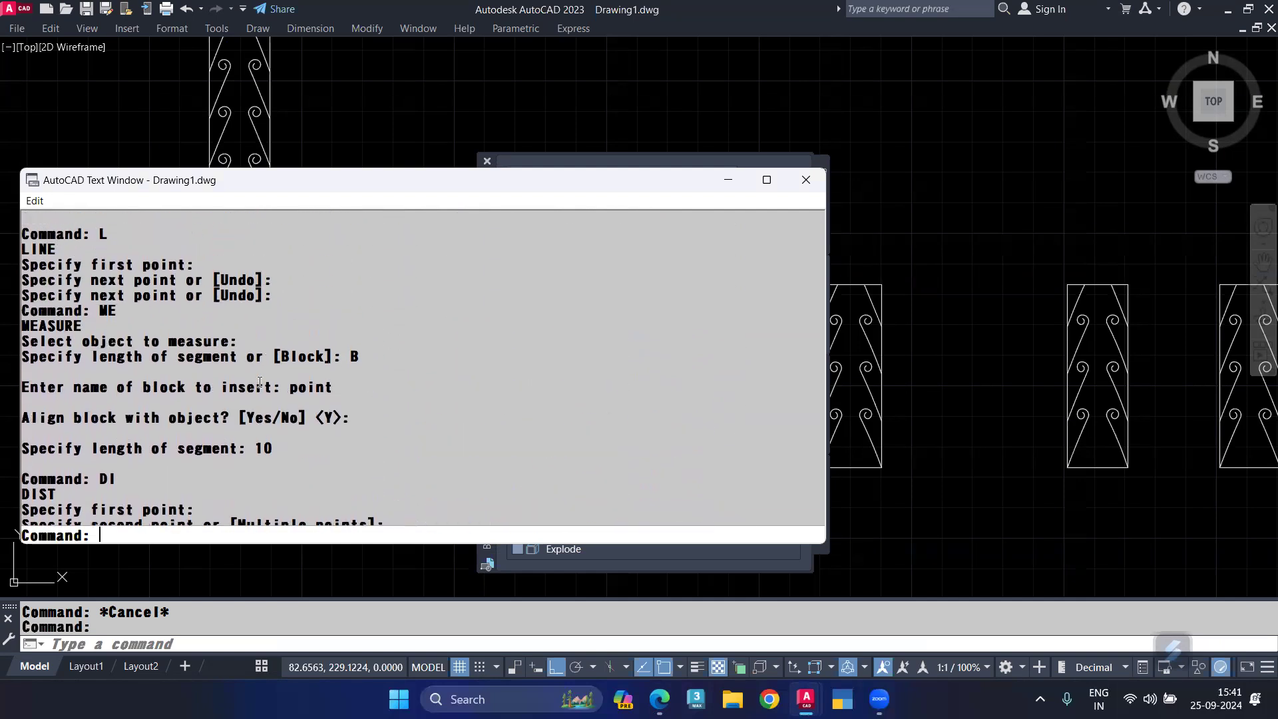
{"action": "scroll", "coordinate": [260, 381], "scroll_direction": "up", "scroll_amount": 6}
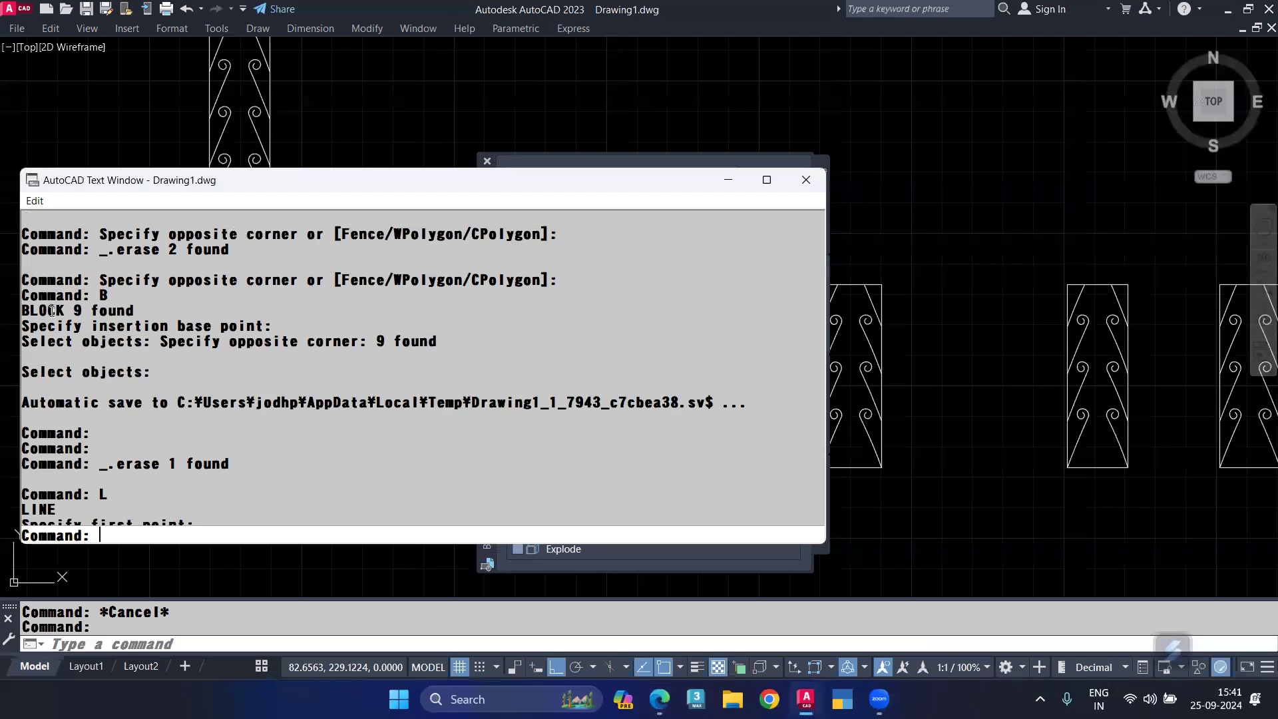
{"action": "left_click_drag", "start_coordinate": [22, 295], "coordinate": [472, 367]}
{"action": "key", "text": "ctrl+c"}
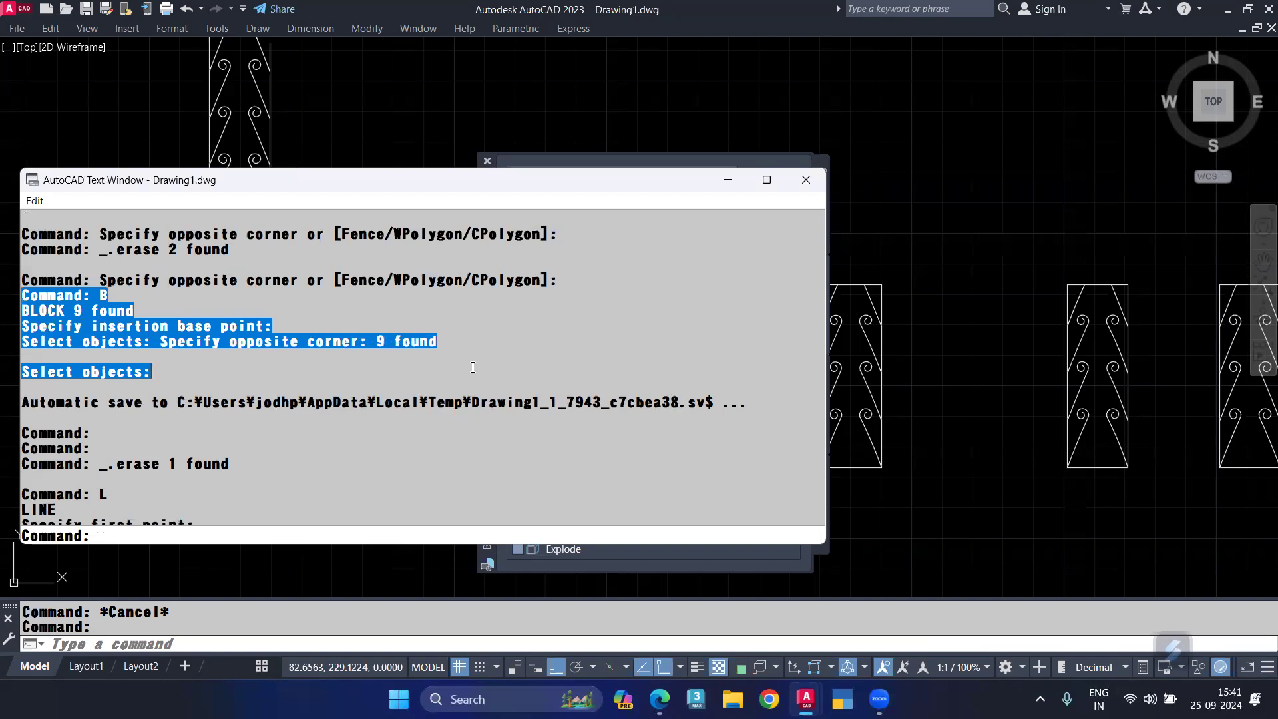
Switch back to the Google Docs notes and paste the copied BLOCK prompts below the line "B = block"
{"action": "key", "text": "alt+Tab"}
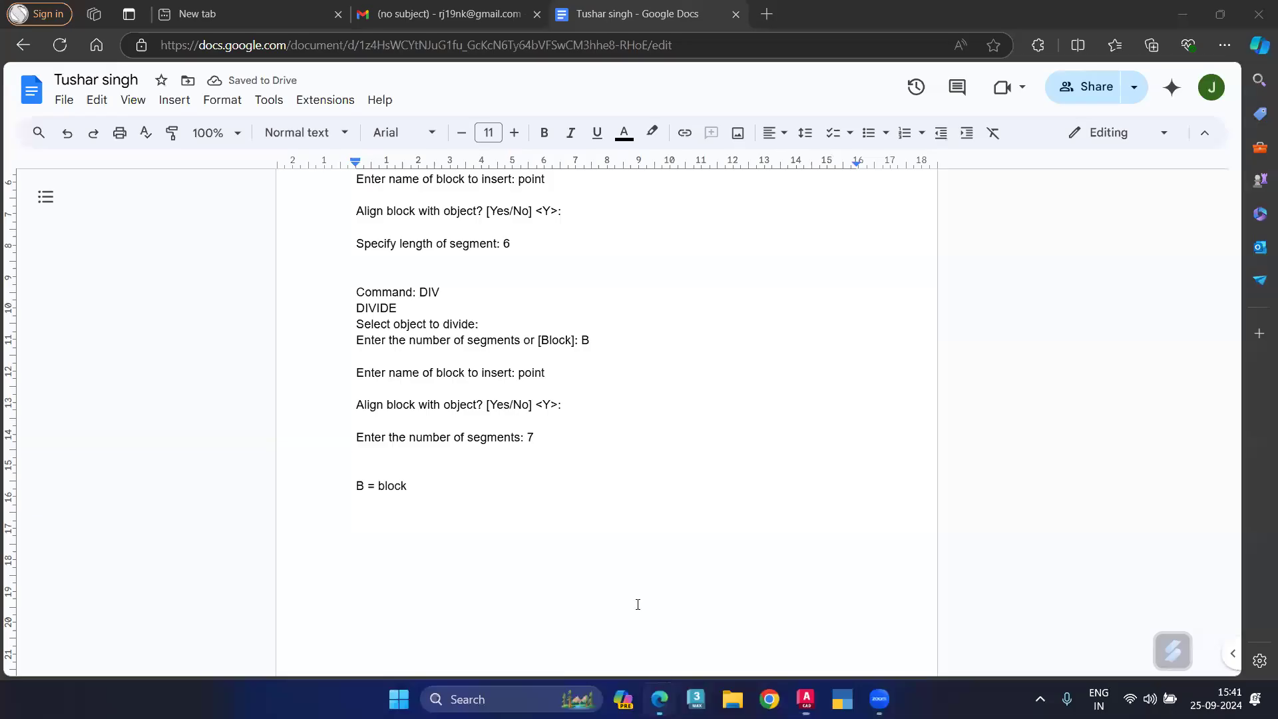
{"action": "left_click", "coordinate": [549, 525]}
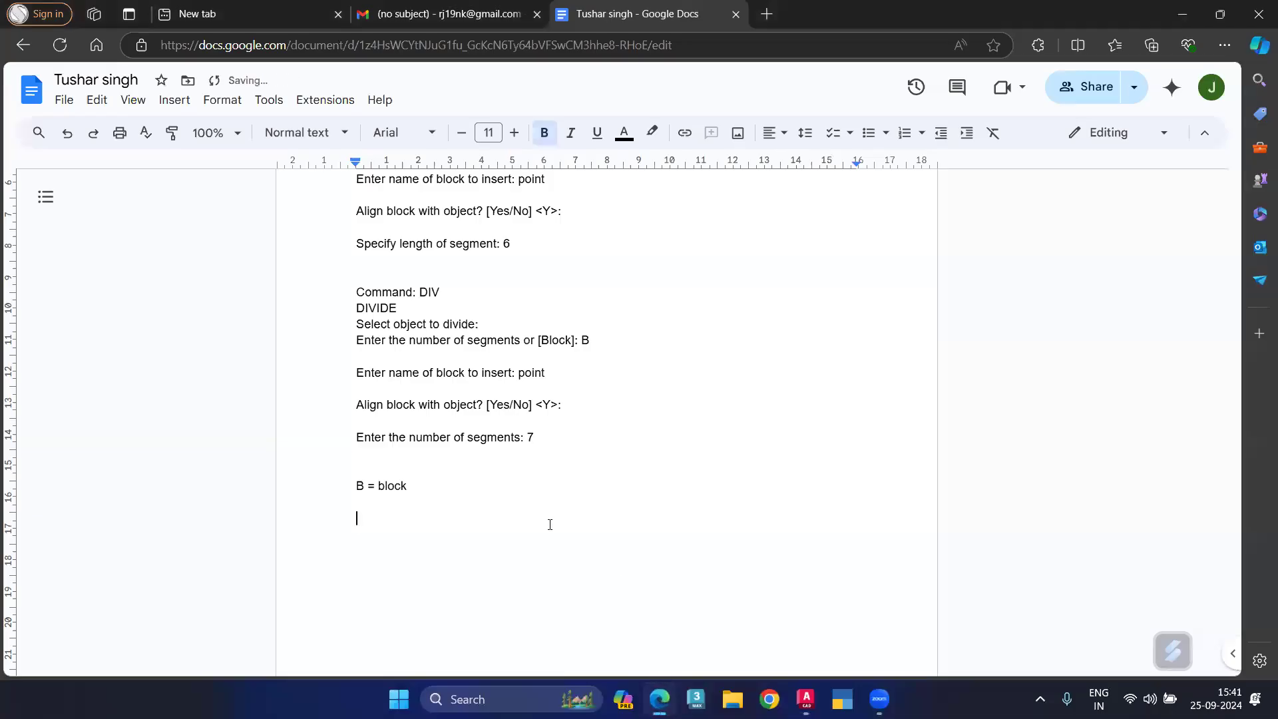
{"action": "key", "text": "ctrl+v"}
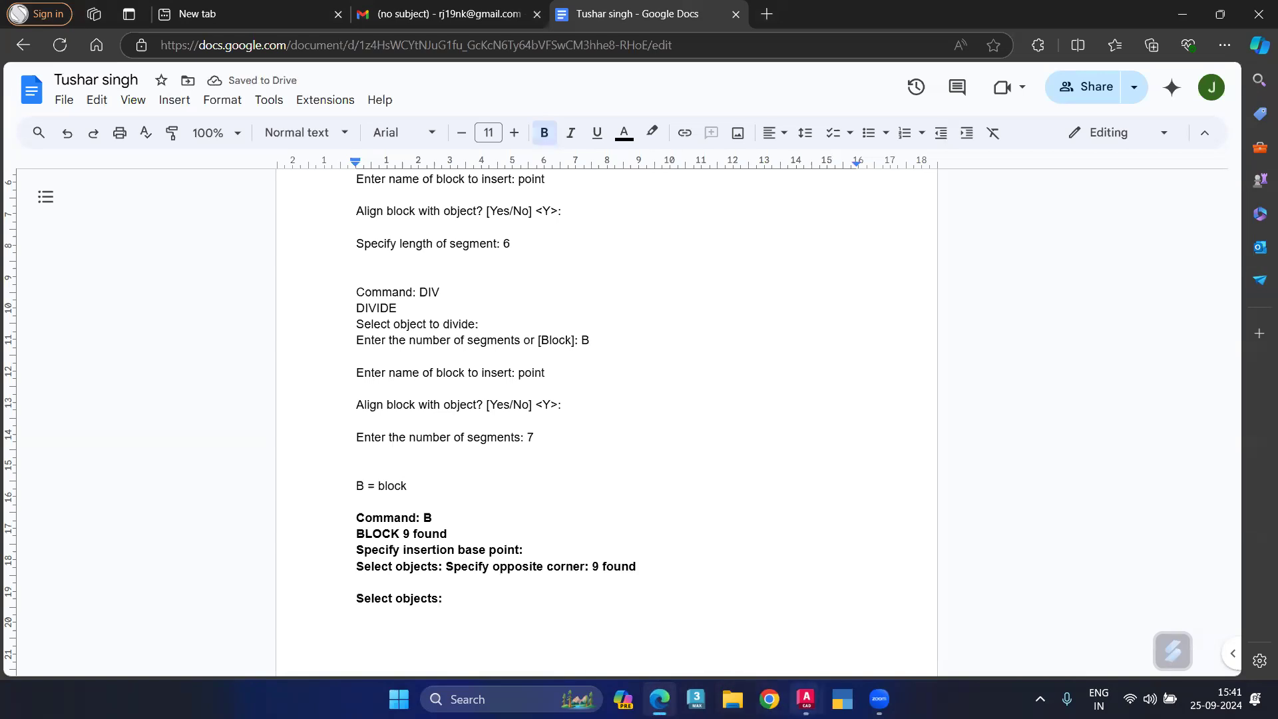
Return to the AutoCAD Text Window and copy the -INSERT prompts from "Command: -I" to the rotation angle line
{"action": "mouse_move", "coordinate": [806, 697]}
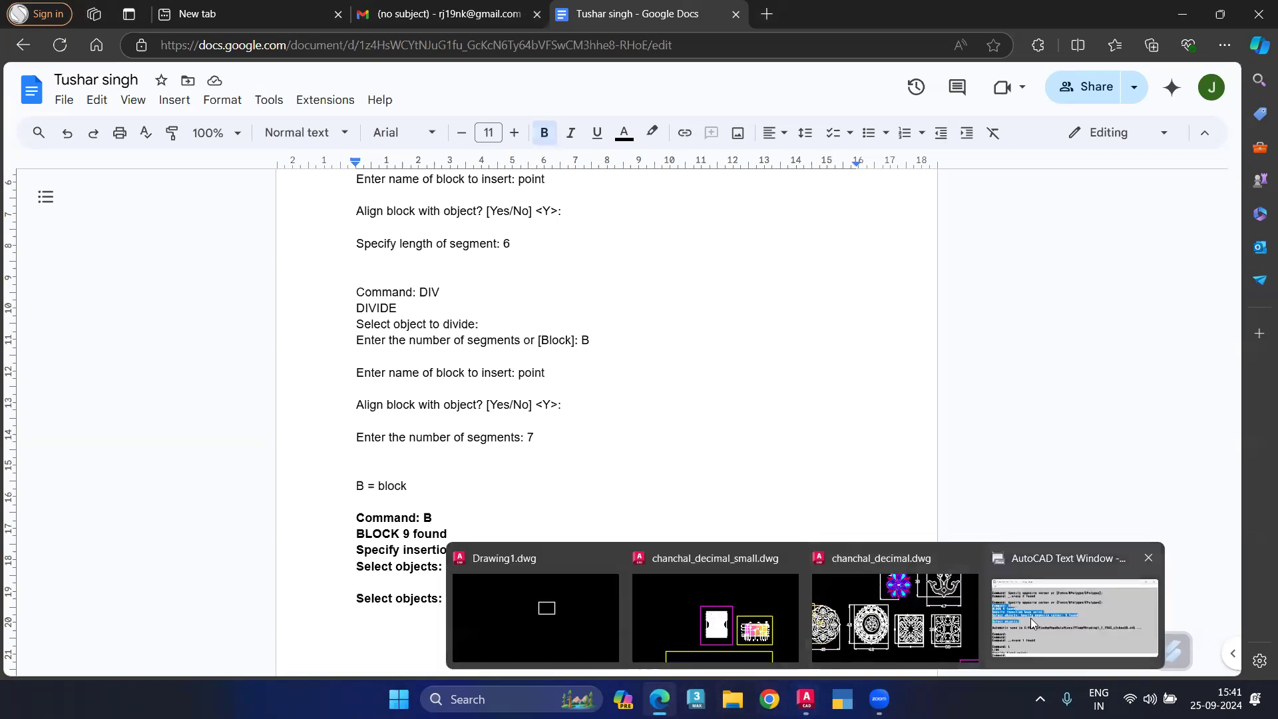
{"action": "left_click", "coordinate": [1074, 616]}
{"action": "scroll", "coordinate": [218, 400], "scroll_direction": "down", "scroll_amount": 1}
{"action": "scroll", "coordinate": [219, 399], "scroll_direction": "down", "scroll_amount": 8}
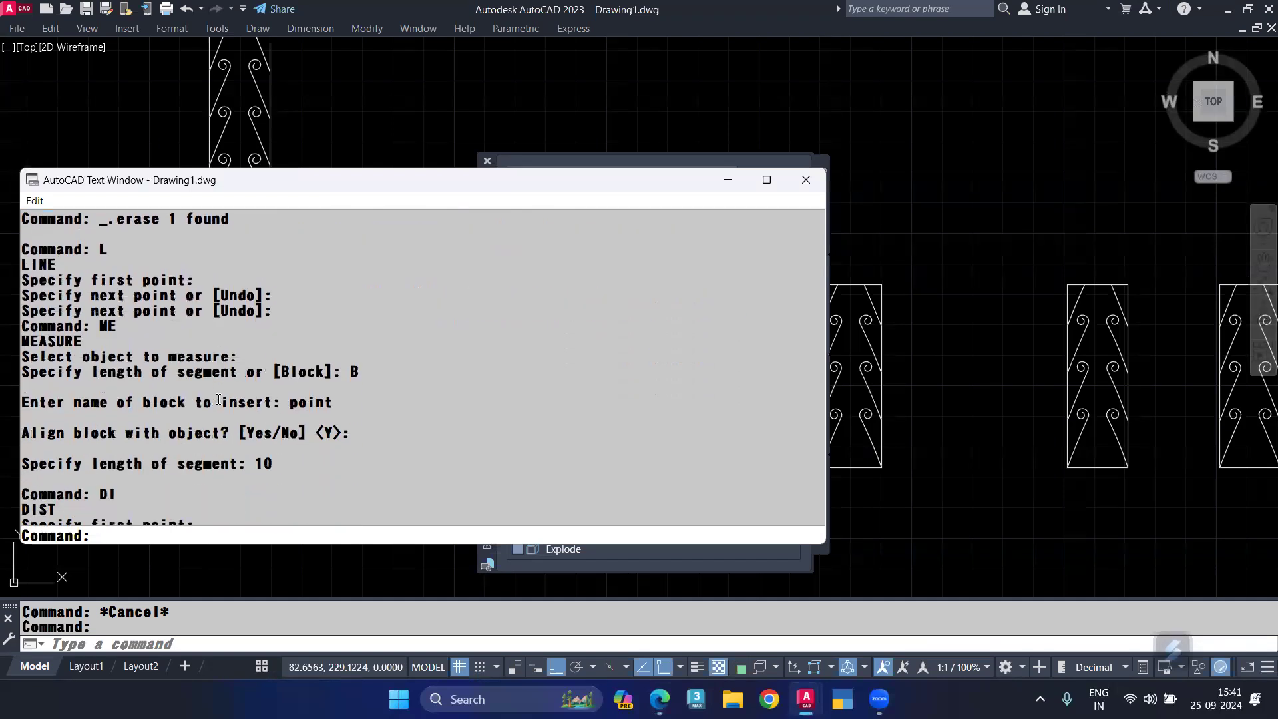
{"action": "scroll", "coordinate": [218, 399], "scroll_direction": "down", "scroll_amount": 10}
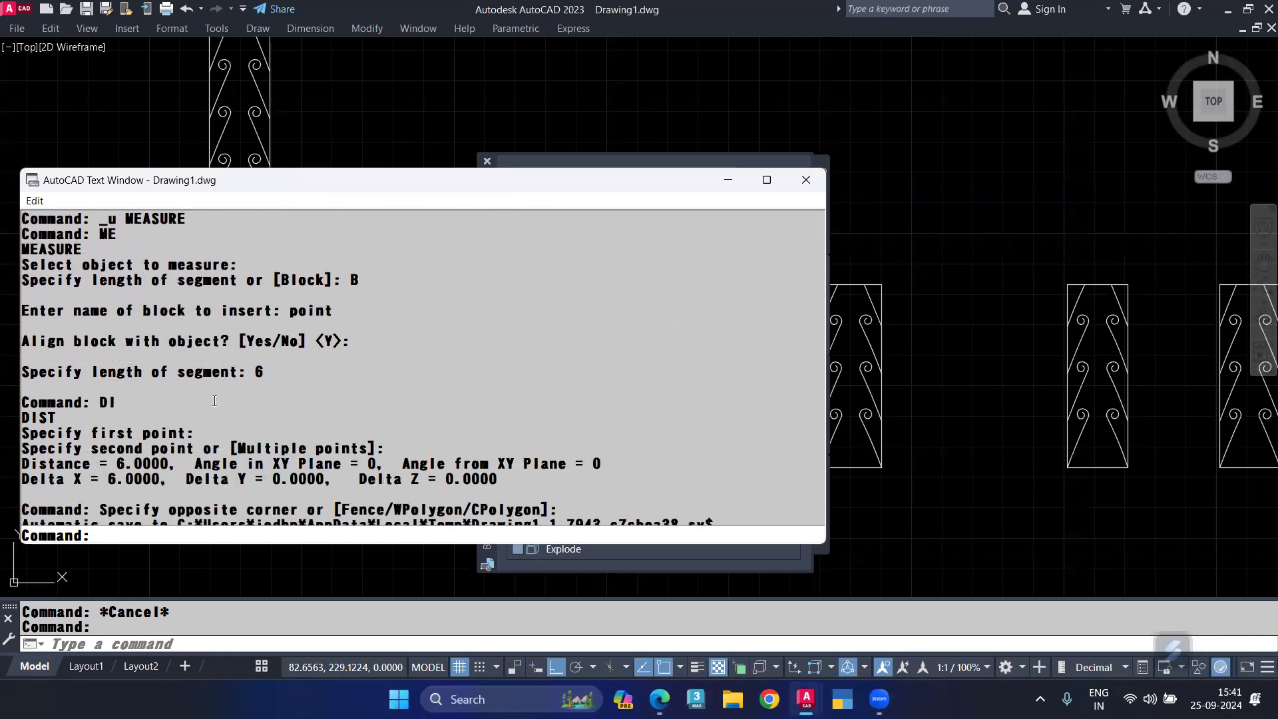
{"action": "scroll", "coordinate": [214, 401], "scroll_direction": "down", "scroll_amount": 8}
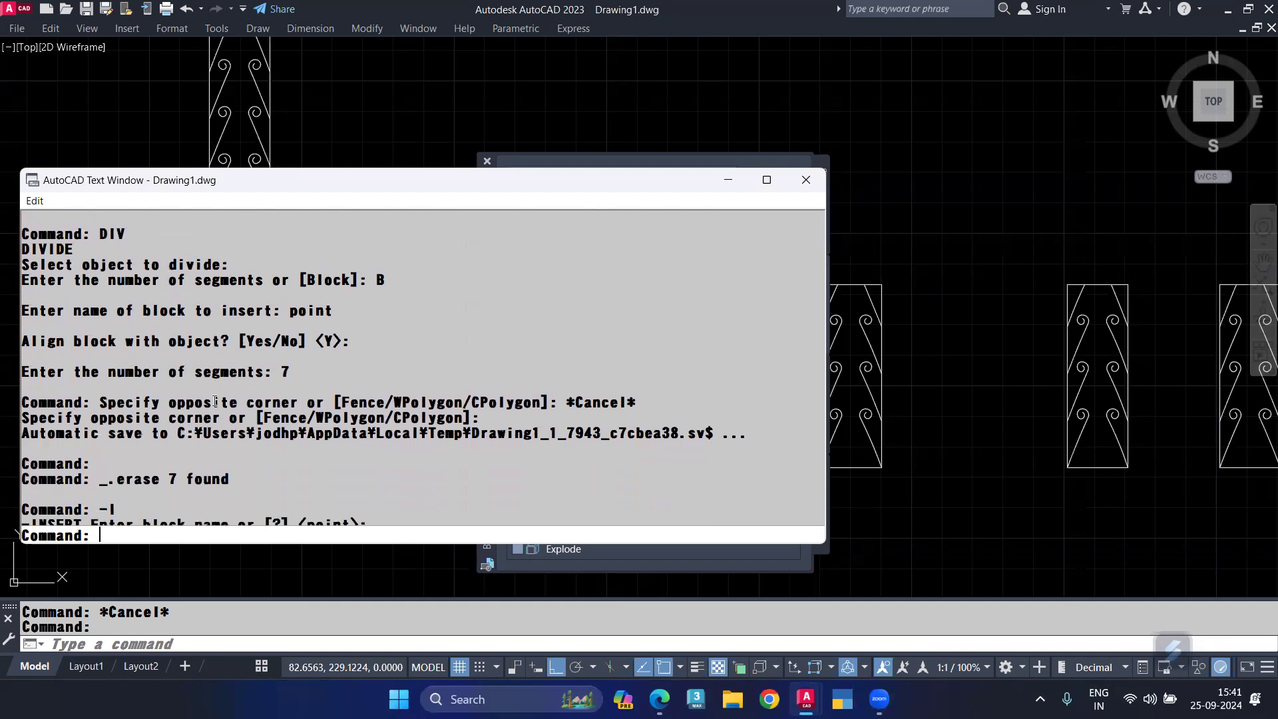
{"action": "scroll", "coordinate": [209, 400], "scroll_direction": "down", "scroll_amount": 1}
{"action": "left_click_drag", "start_coordinate": [24, 313], "coordinate": [480, 434]}
{"action": "key", "text": "ctrl+c"}
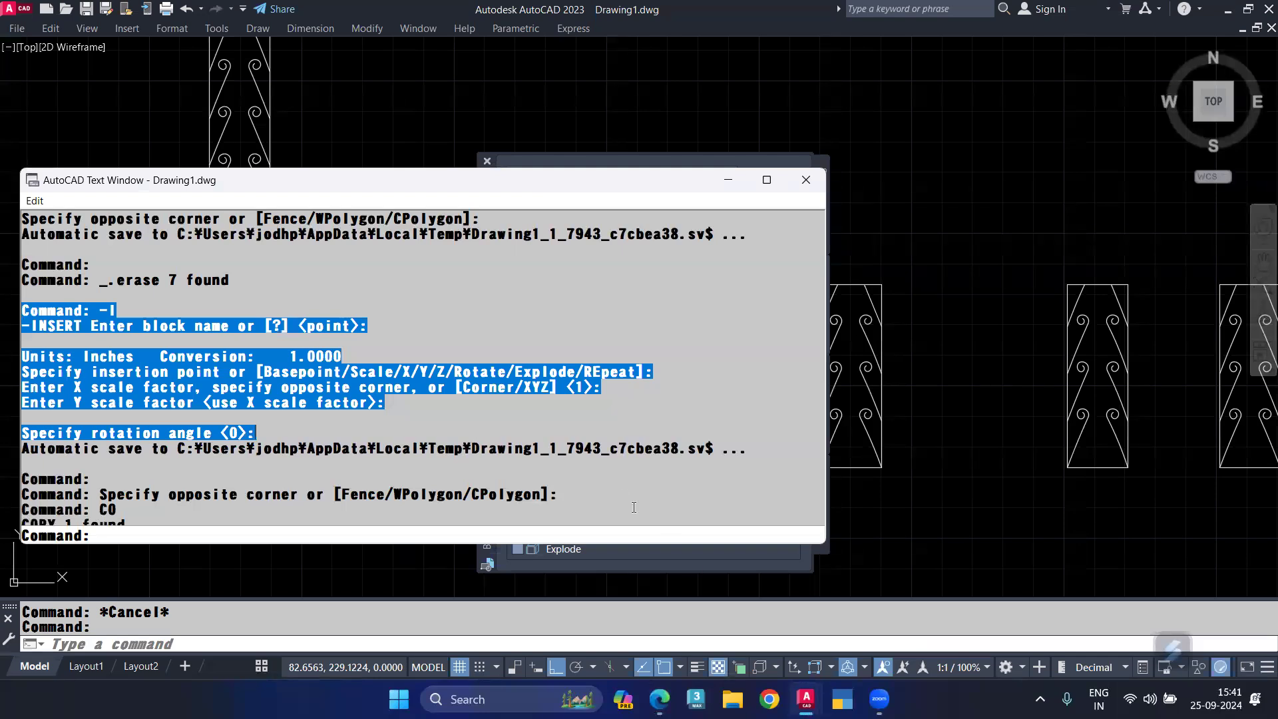
{"action": "mouse_move", "coordinate": [806, 699]}
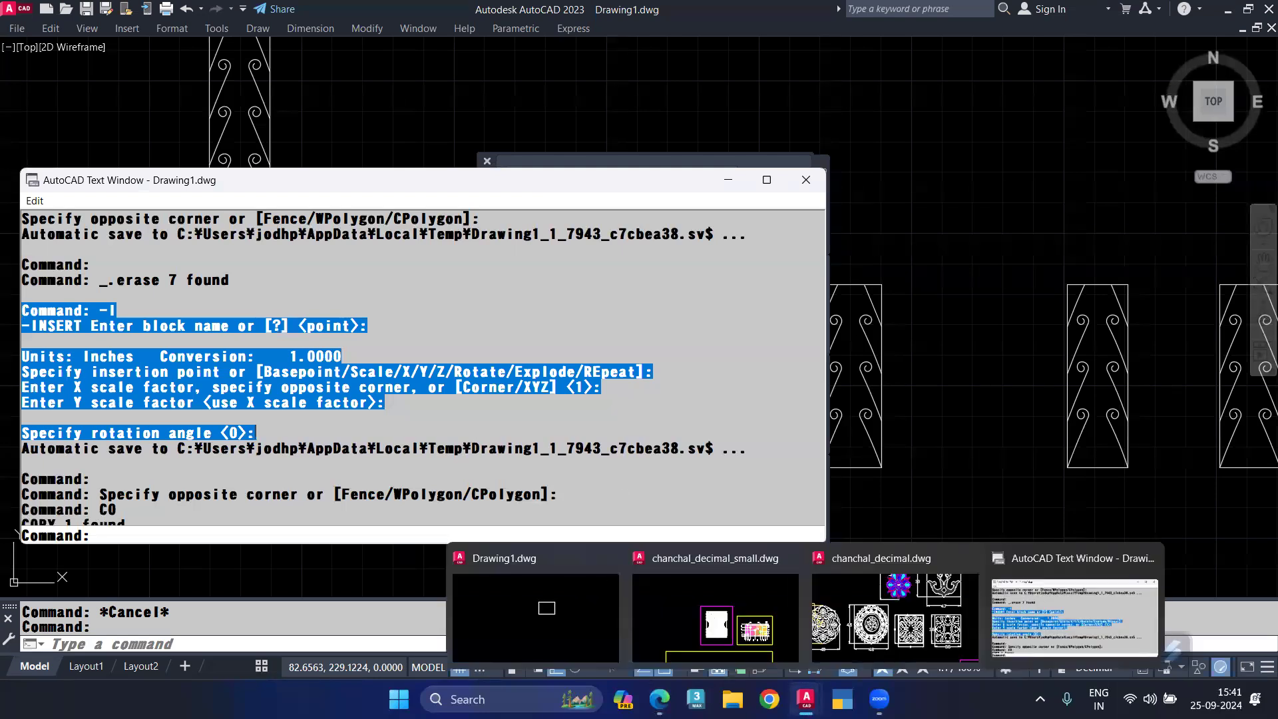
Switch to the Google Docs notes and paste the copied -INSERT prompts below the BLOCK prompts
{"action": "left_click", "coordinate": [586, 608]}
{"action": "left_click", "coordinate": [659, 697]}
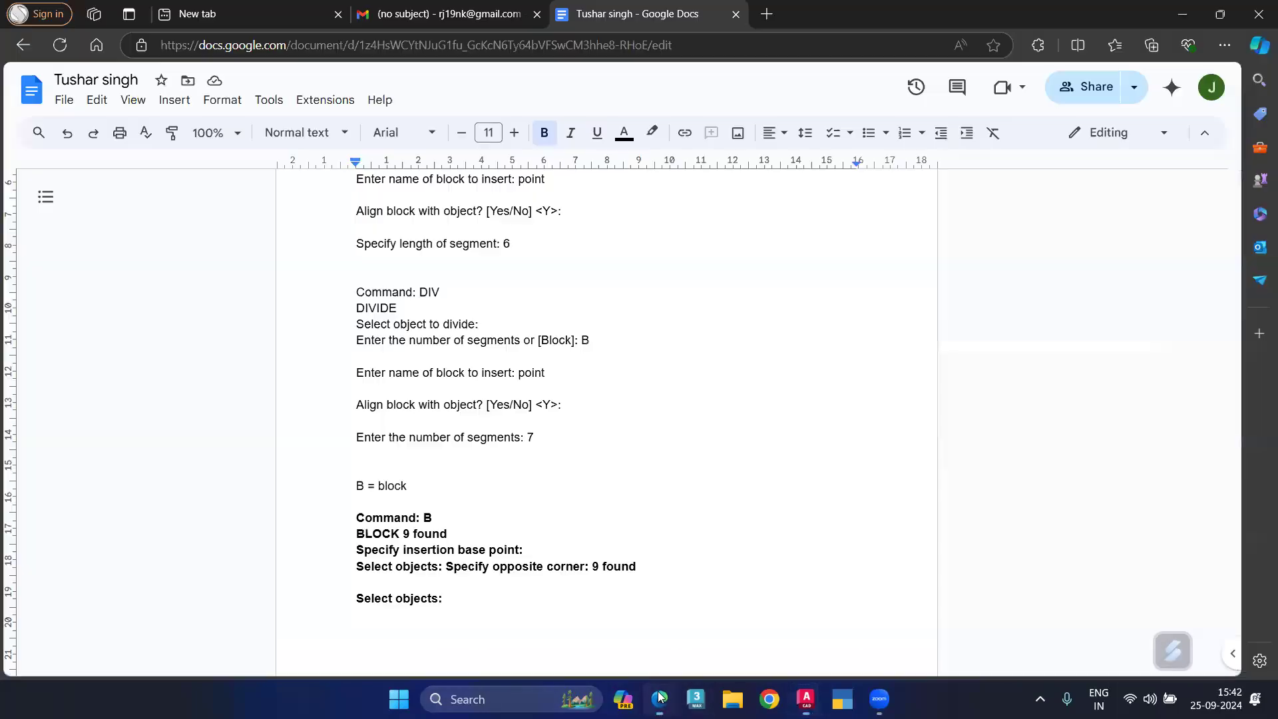
{"action": "key", "text": "Return"}
{"action": "key", "text": "ctrl+v"}
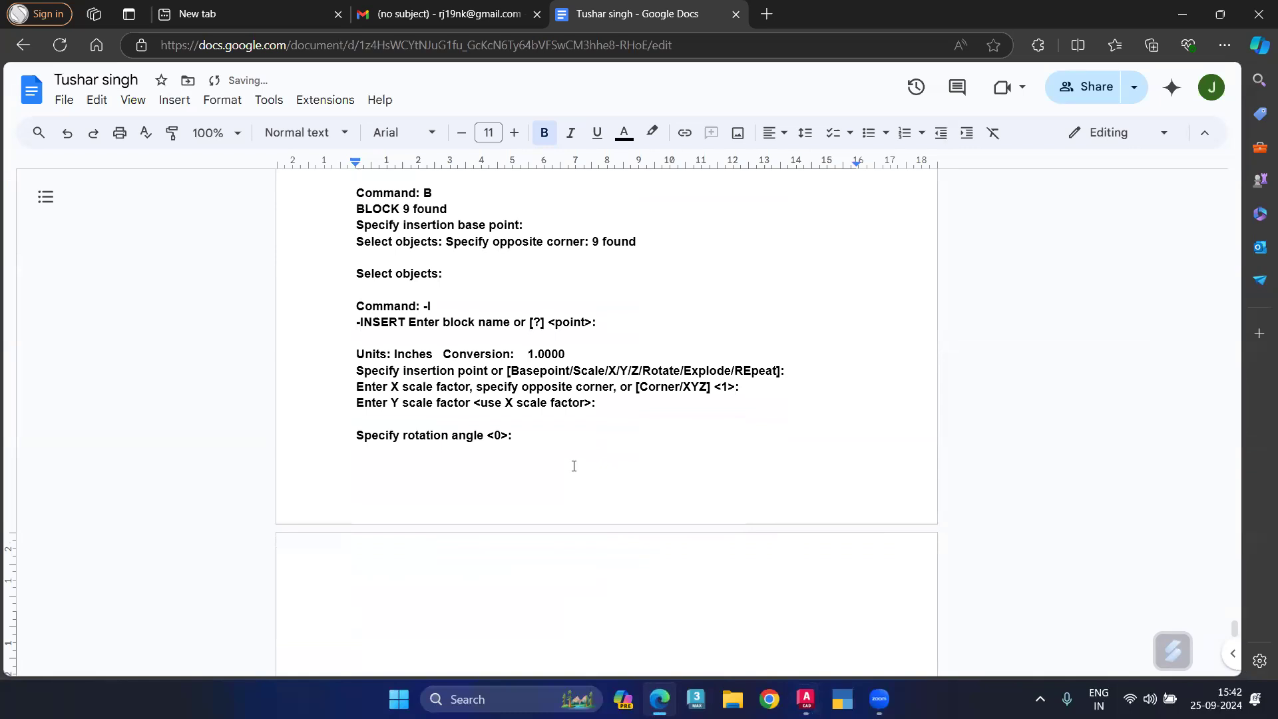
Switch to Drawing1.dwg in AutoCAD, close the Blocks palette and open the Block Definition dialog for a screenshot
{"action": "mouse_move", "coordinate": [806, 699]}
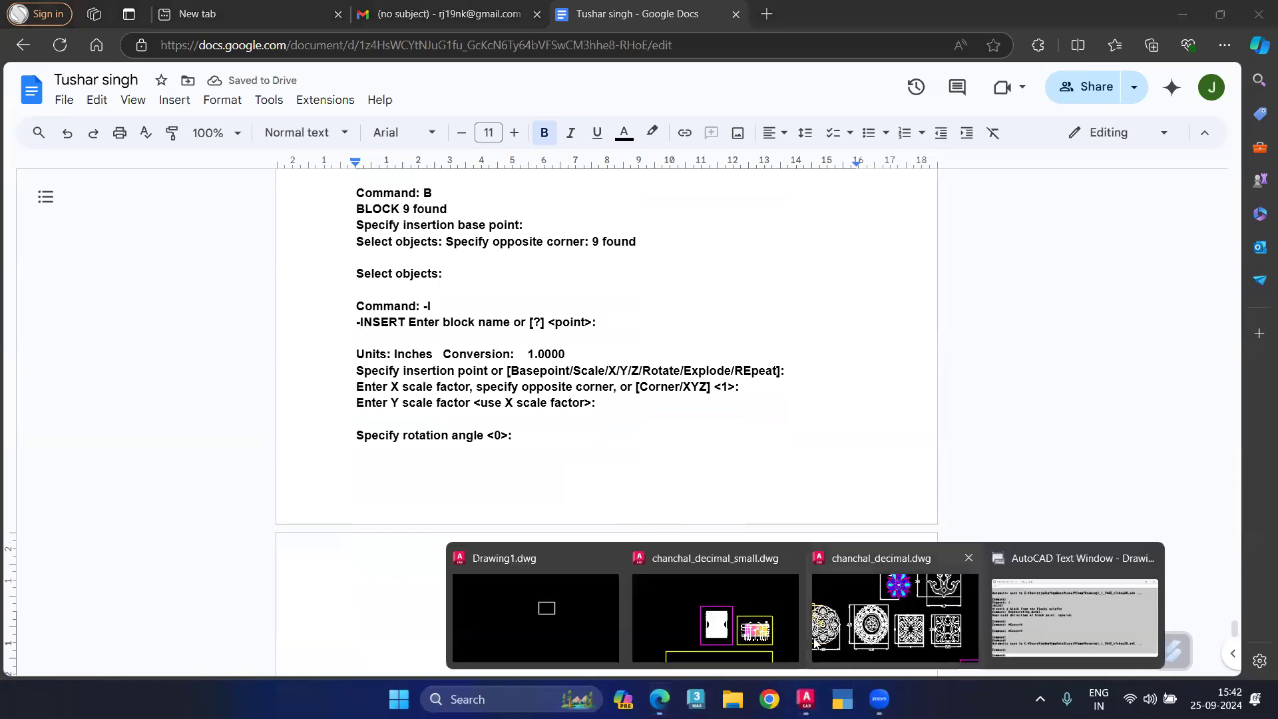
{"action": "left_click", "coordinate": [535, 609]}
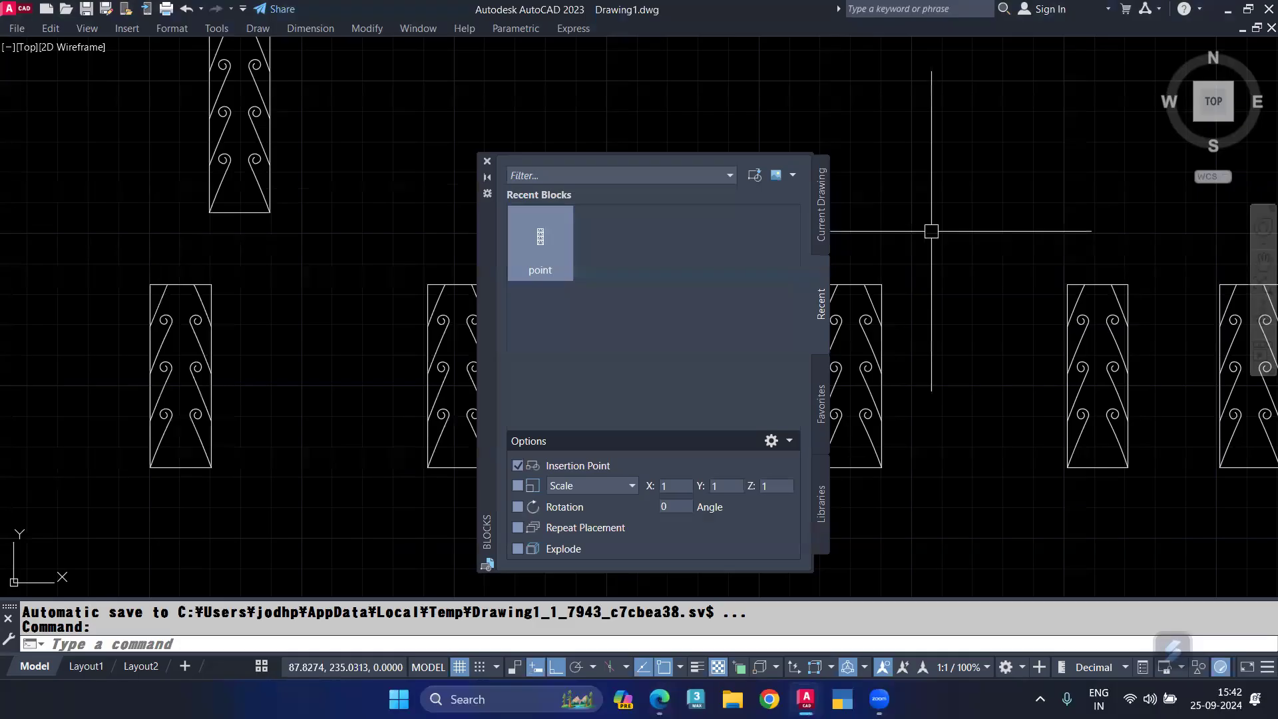
{"action": "left_click", "coordinate": [488, 161]}
{"action": "type", "text": "b"}
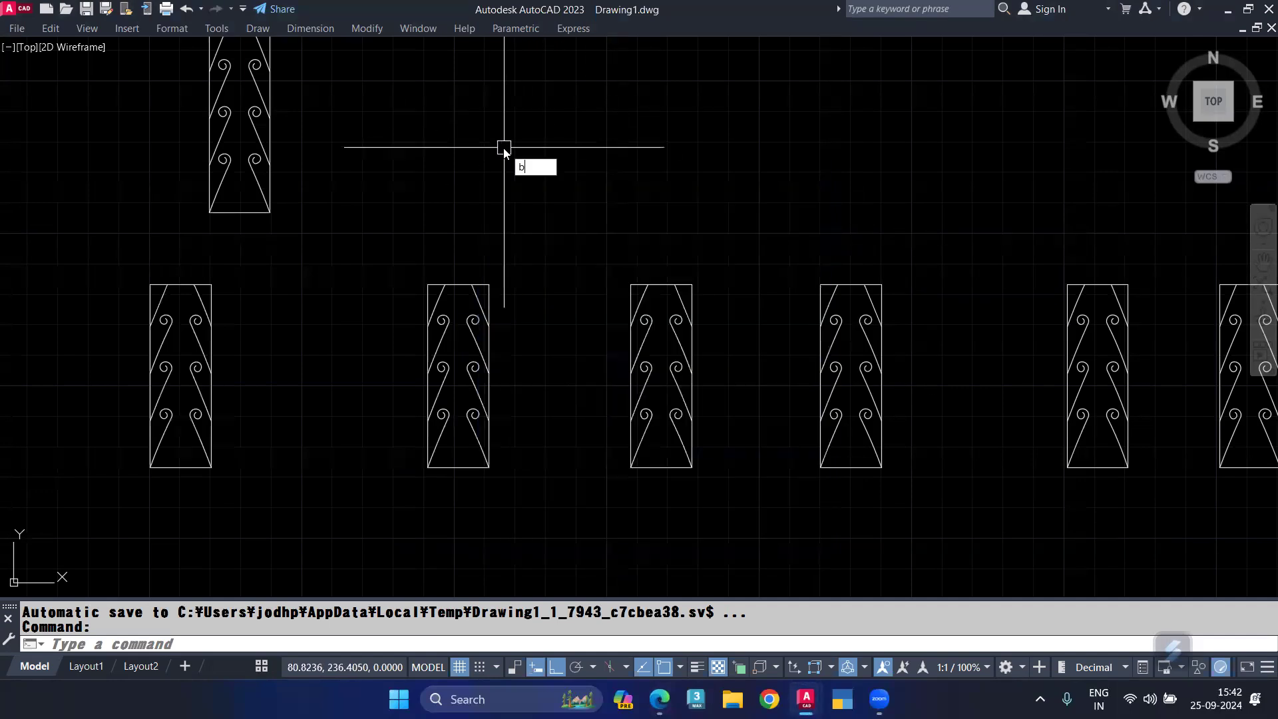
{"action": "key", "text": "Return"}
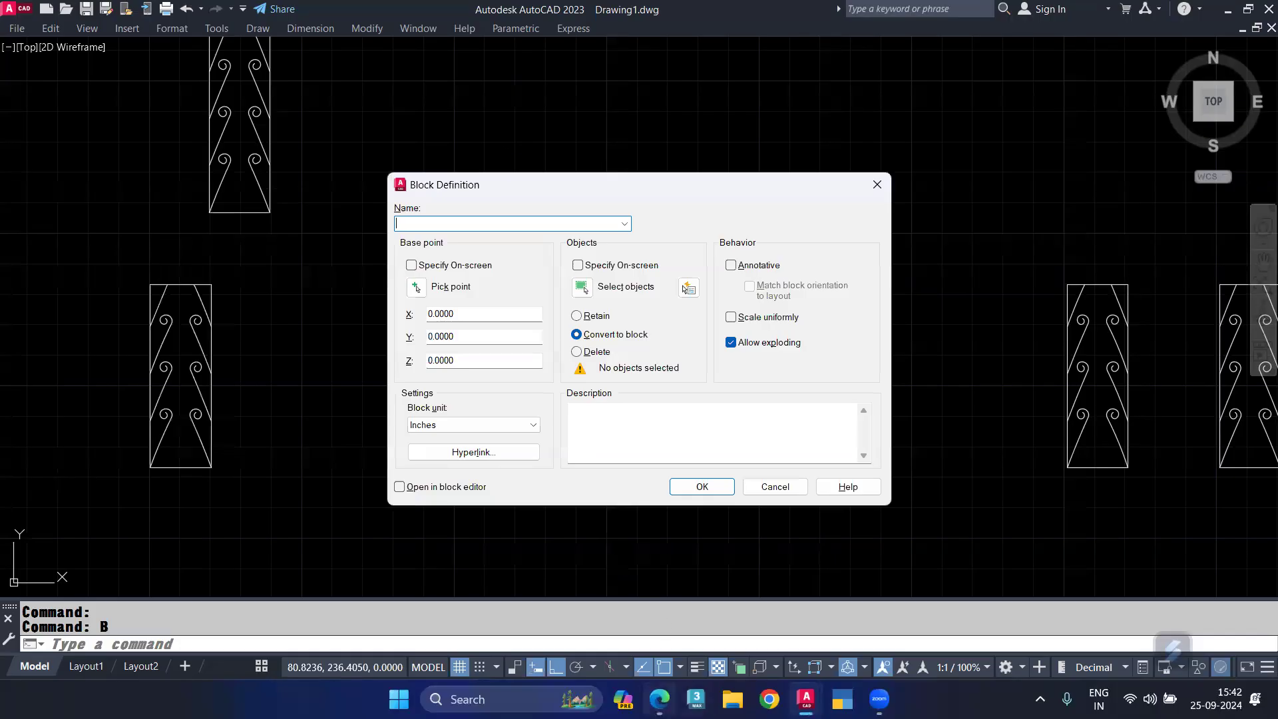
Switch back to the notes and insert Screenshot (144).png from Pictures > Screenshots after "Select objects: Specify opposite corner: 9 found"
{"action": "left_click", "coordinate": [659, 699]}
{"action": "scroll", "coordinate": [418, 340], "scroll_direction": "down", "scroll_amount": 3}
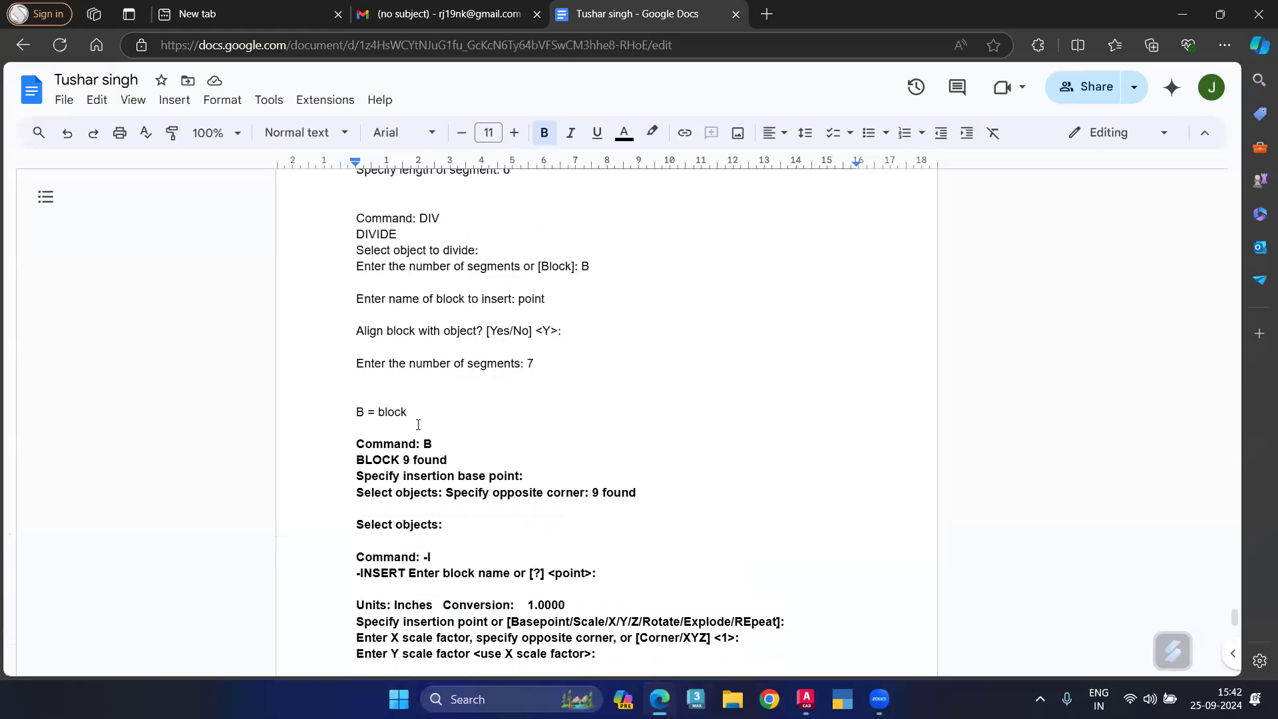
{"action": "left_click", "coordinate": [644, 491]}
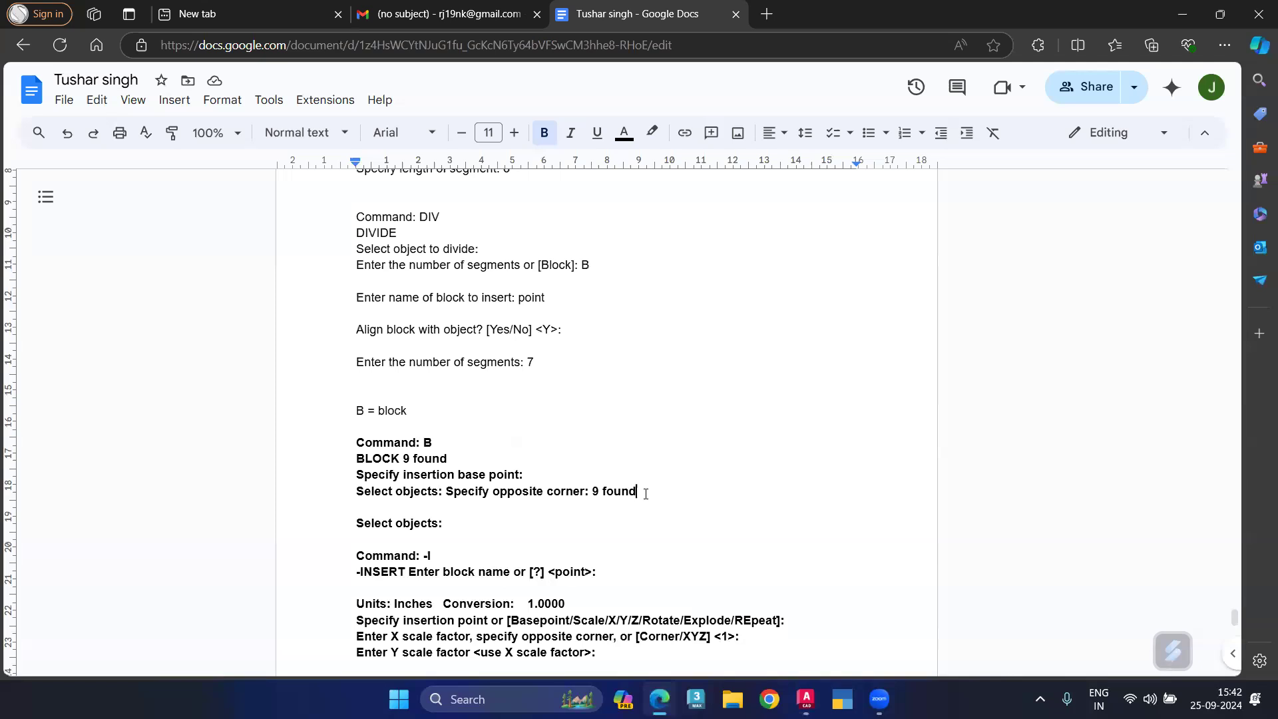
{"action": "left_click", "coordinate": [174, 100]}
{"action": "mouse_move", "coordinate": [219, 142]}
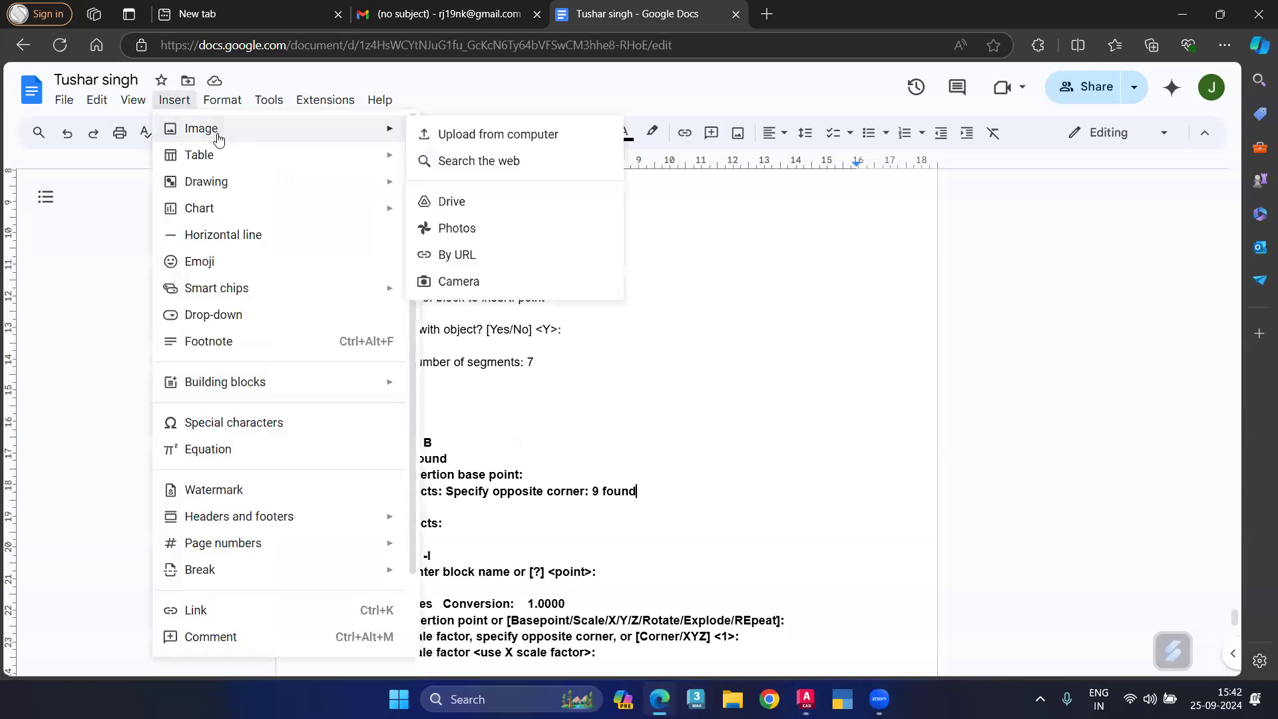
{"action": "left_click", "coordinate": [448, 135]}
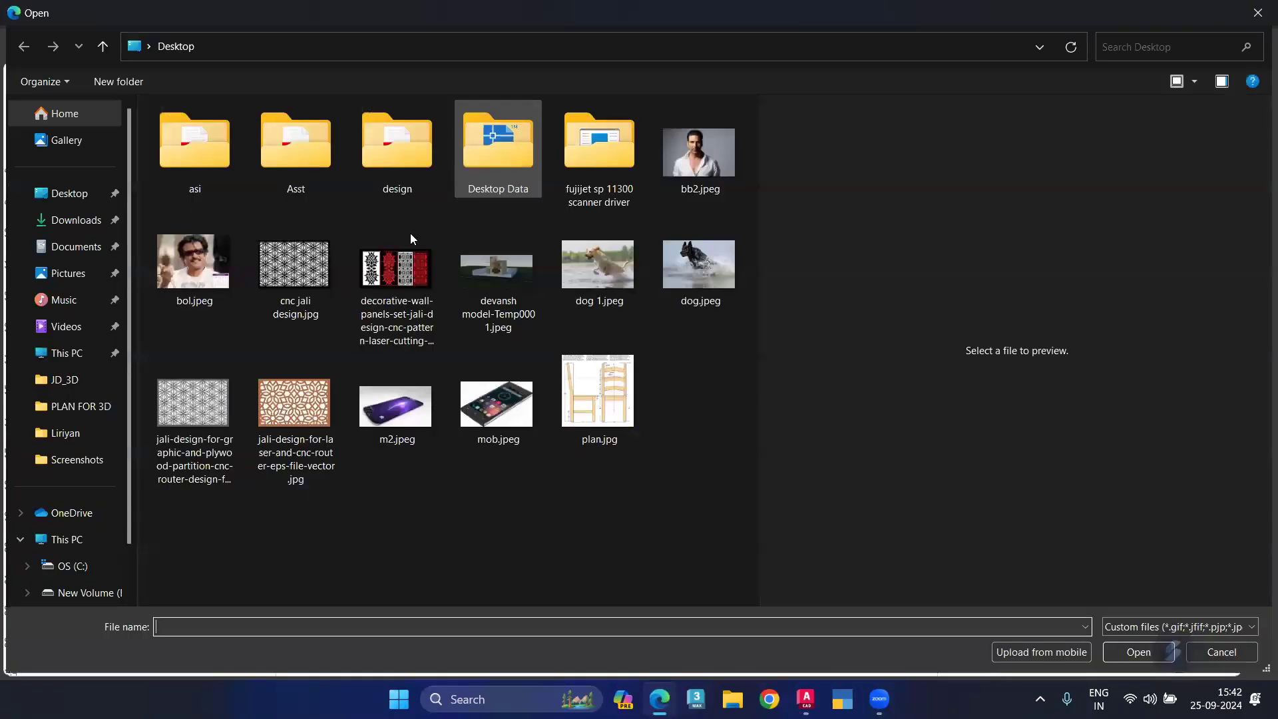
{"action": "left_click", "coordinate": [67, 273]}
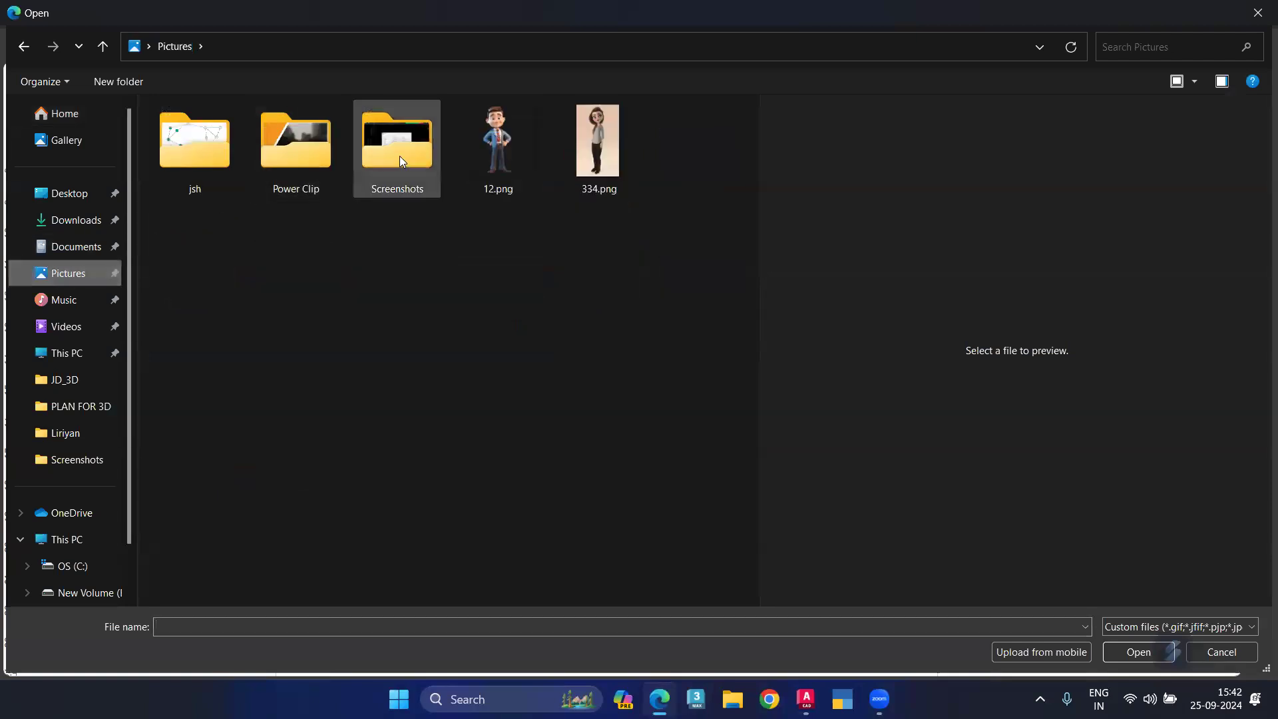
{"action": "double_click", "coordinate": [399, 155]}
{"action": "scroll", "coordinate": [487, 365], "scroll_direction": "down", "scroll_amount": 15}
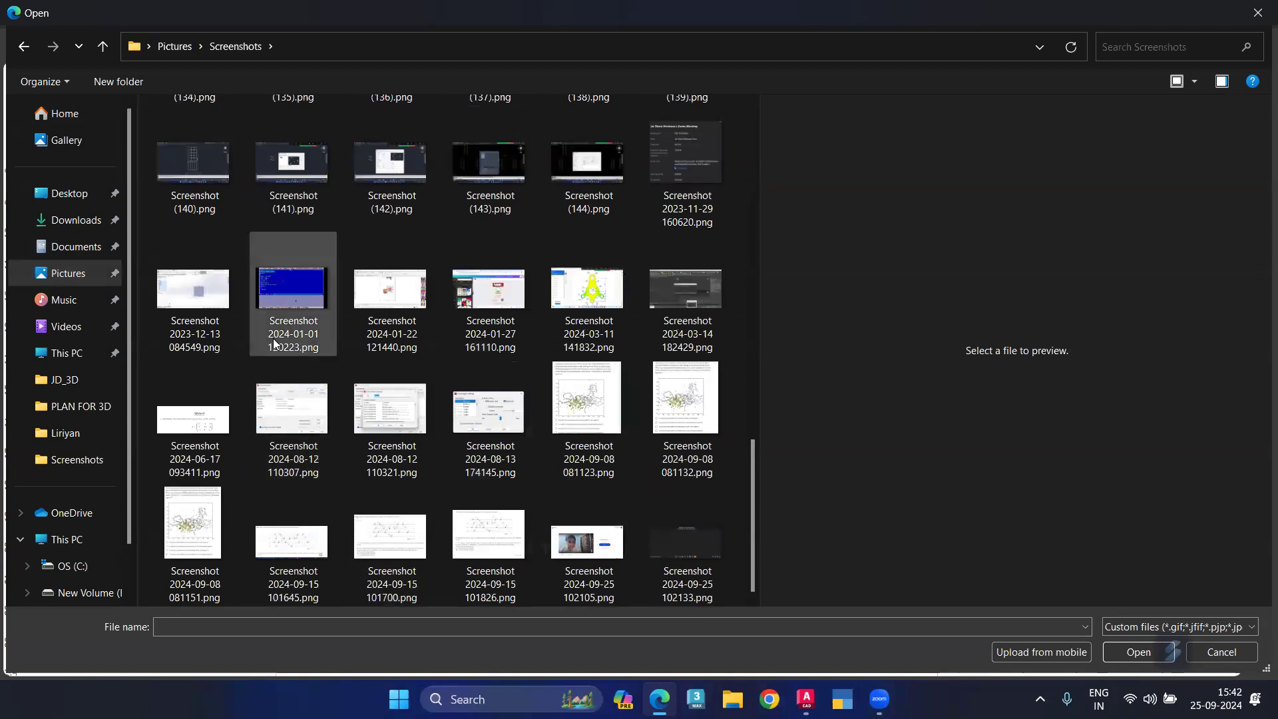
{"action": "left_click", "coordinate": [560, 171]}
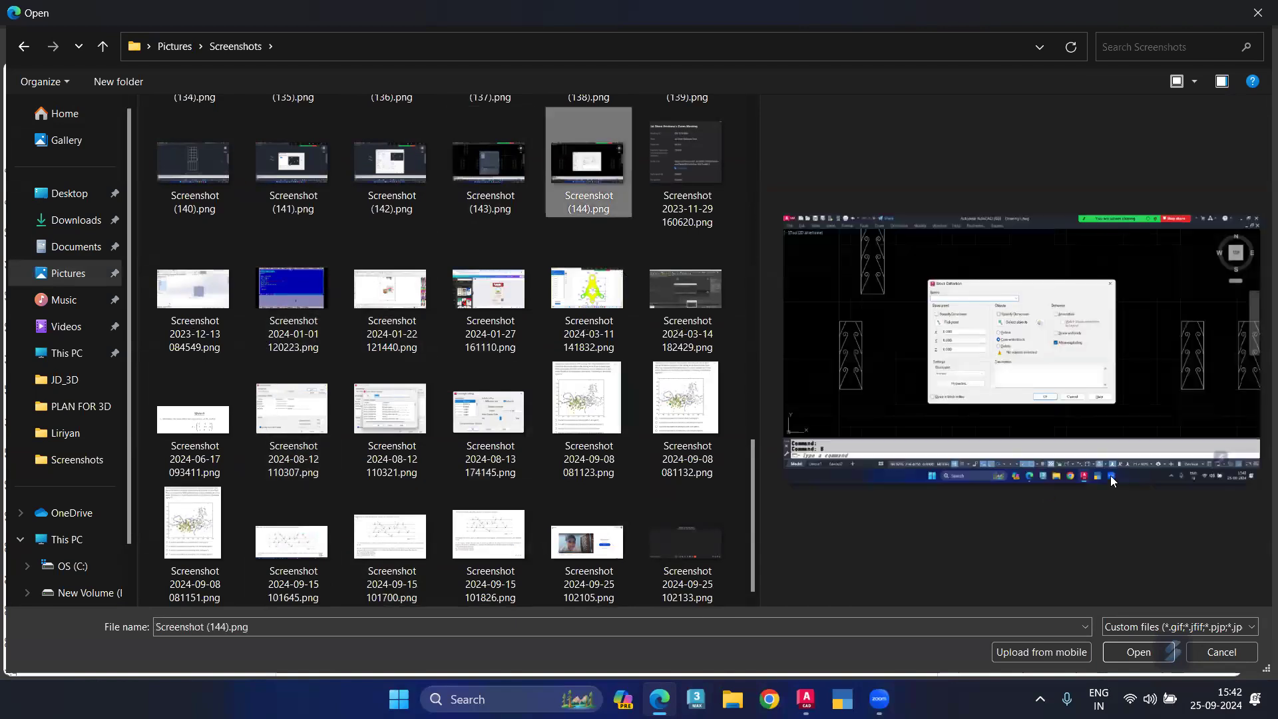
{"action": "left_click", "coordinate": [1118, 652]}
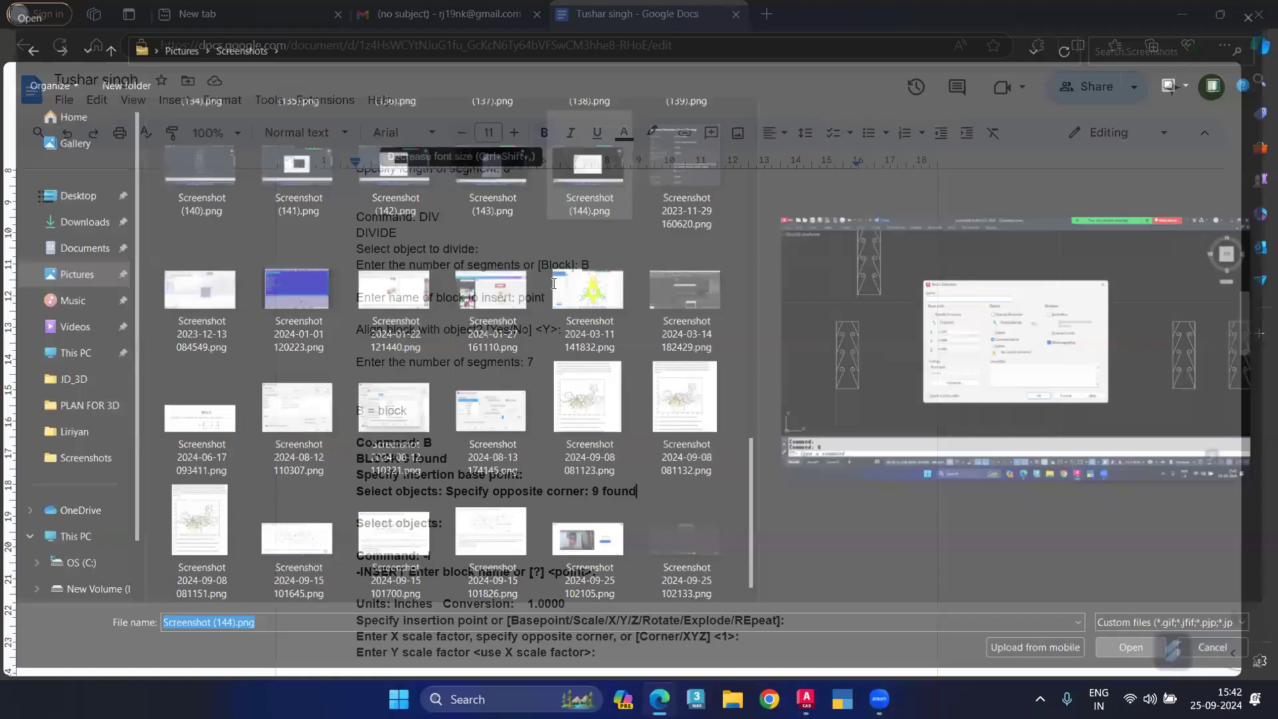
Crop the inserted screenshot on all four sides down to the Block Definition dialog
{"action": "left_click", "coordinate": [827, 347]}
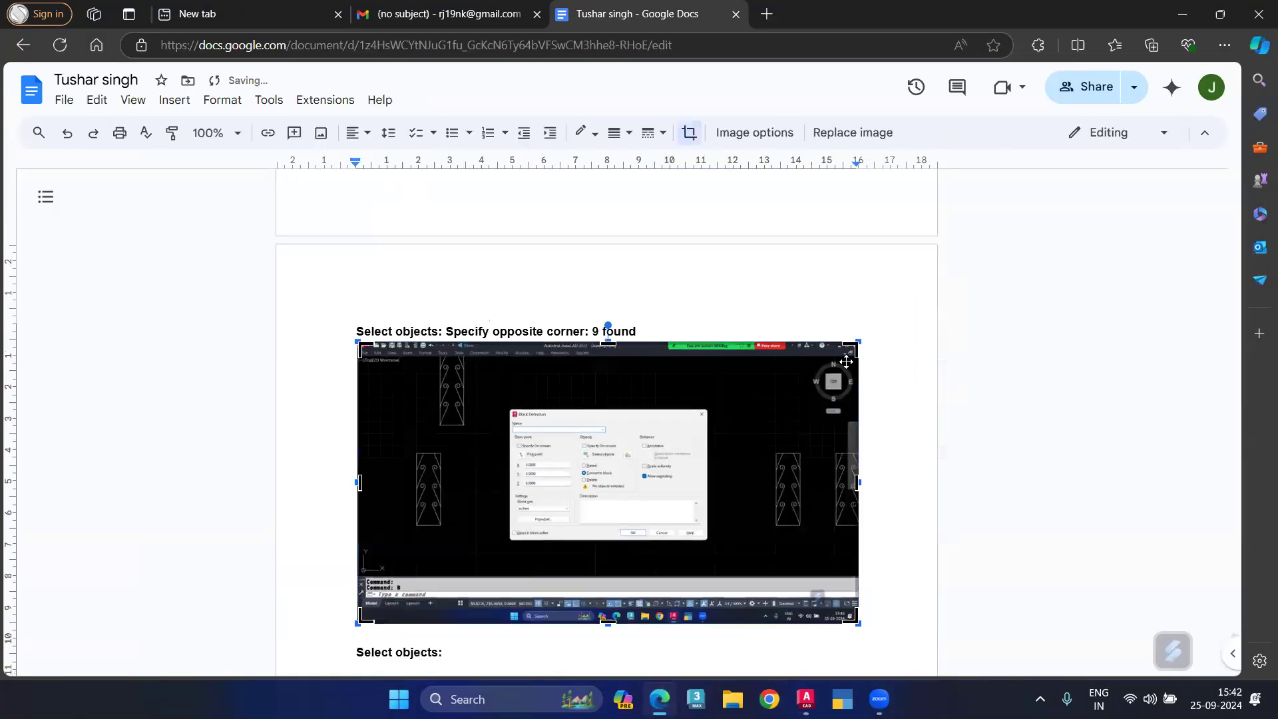
{"action": "left_click_drag", "start_coordinate": [859, 479], "coordinate": [707, 481]}
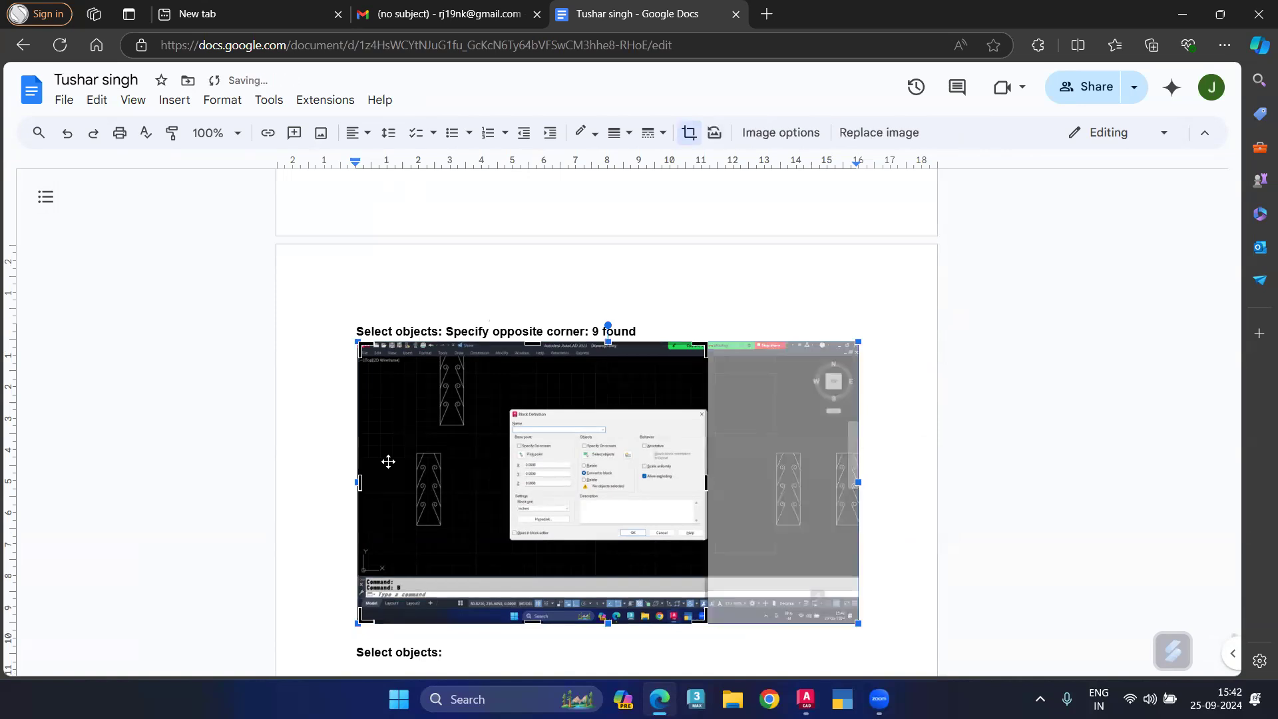
{"action": "left_click_drag", "start_coordinate": [412, 496], "coordinate": [520, 506]}
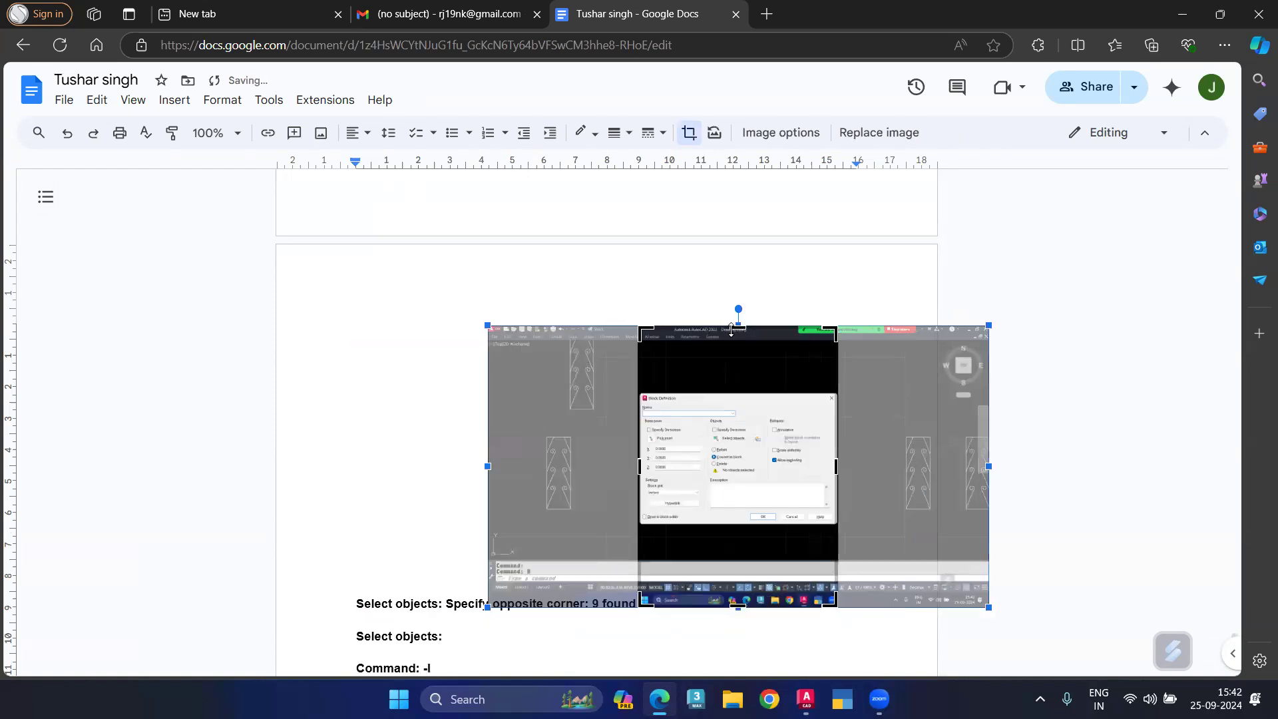
{"action": "left_click_drag", "start_coordinate": [731, 394], "coordinate": [732, 397]}
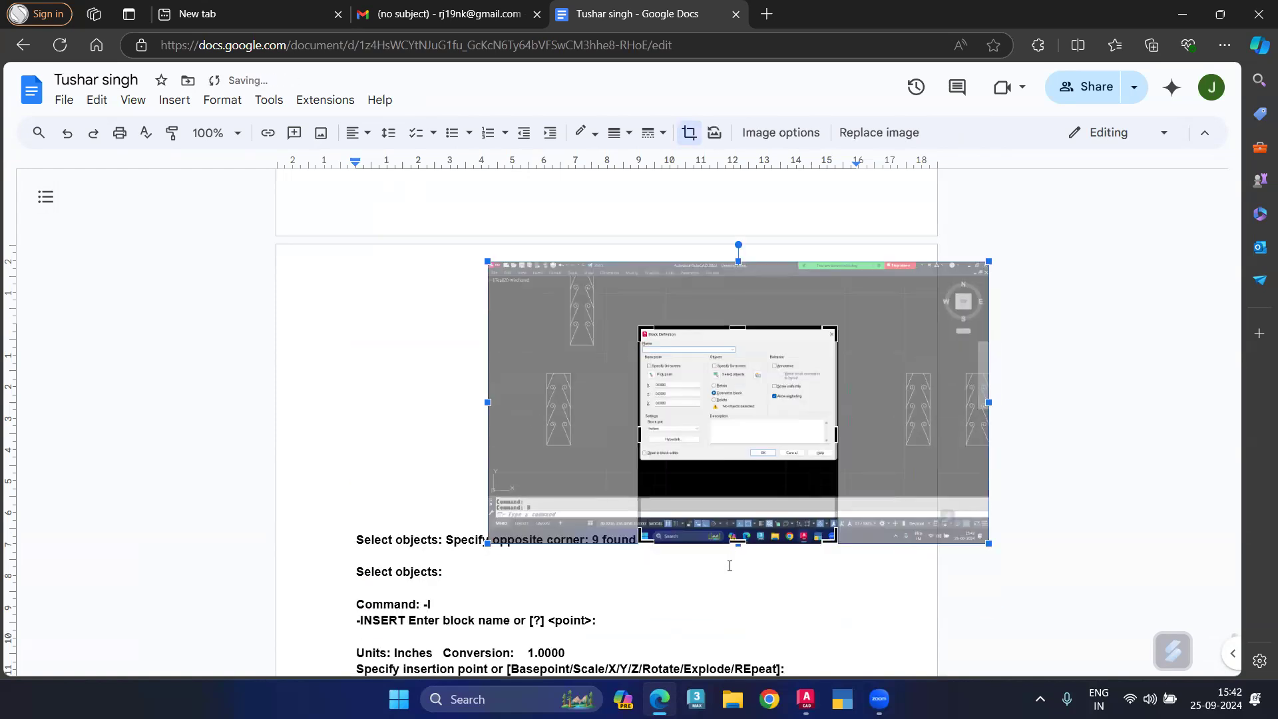
{"action": "left_click_drag", "start_coordinate": [738, 542], "coordinate": [736, 462]}
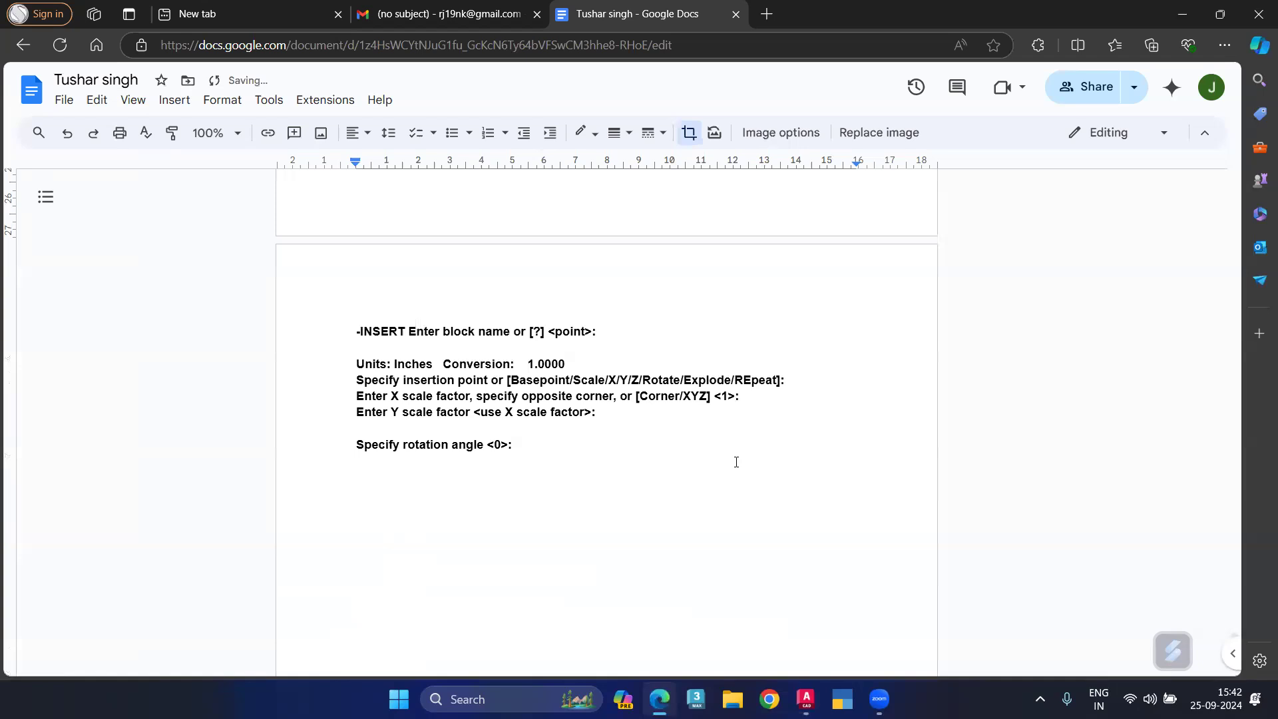
{"action": "left_click", "coordinate": [736, 462]}
Move the cropped dialog image near the start of the "Select objects: Specify opposite corner" line
{"action": "scroll", "coordinate": [539, 397], "scroll_direction": "up", "scroll_amount": 3}
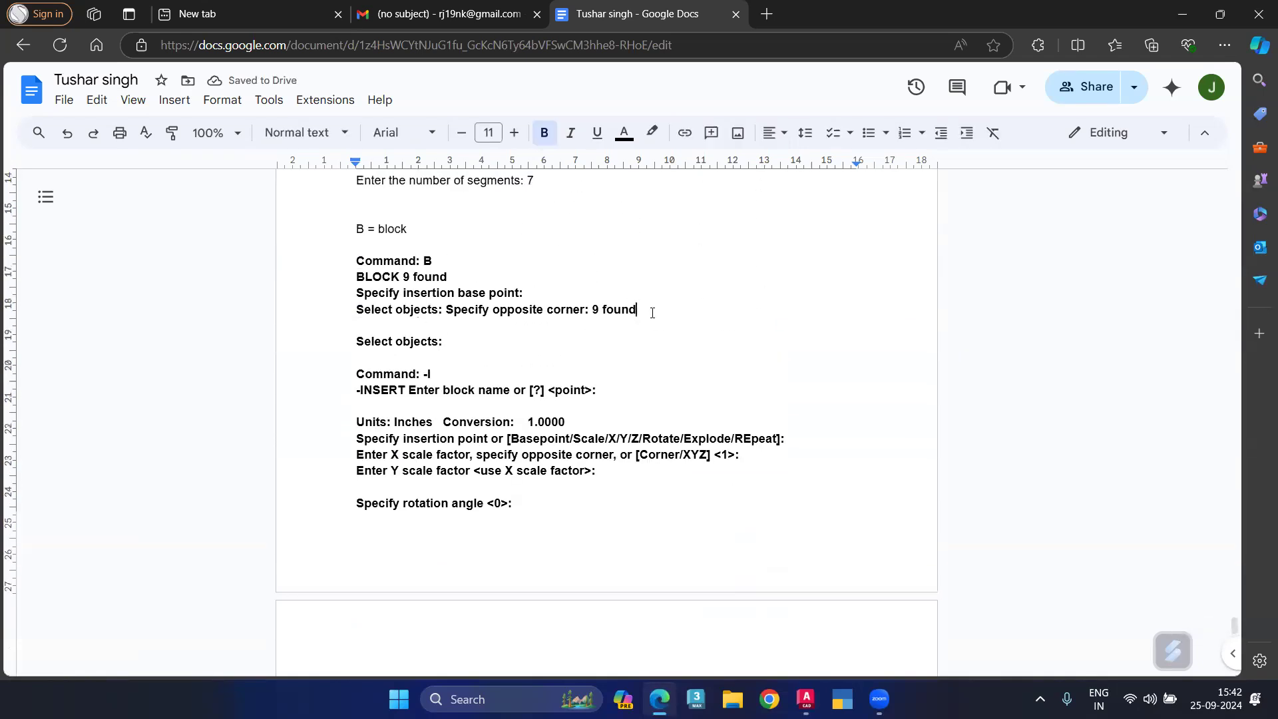
{"action": "key", "text": "ctrl+v"}
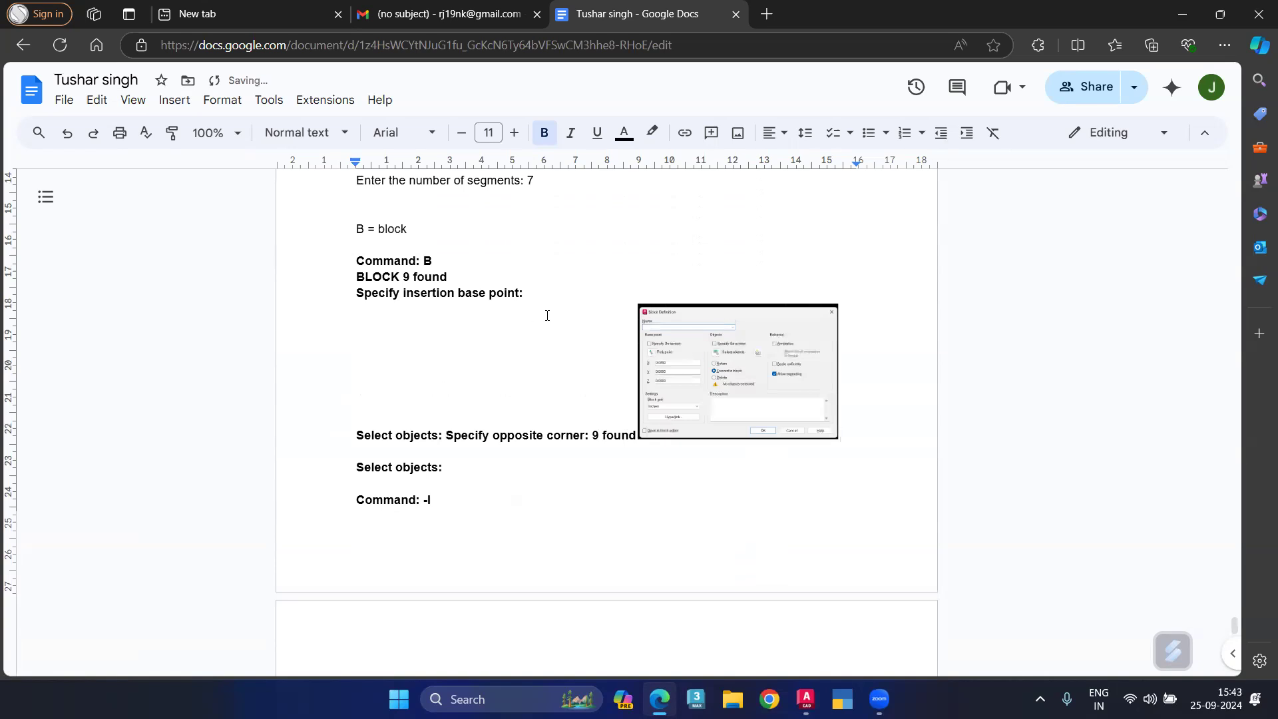
{"action": "left_click", "coordinate": [642, 354]}
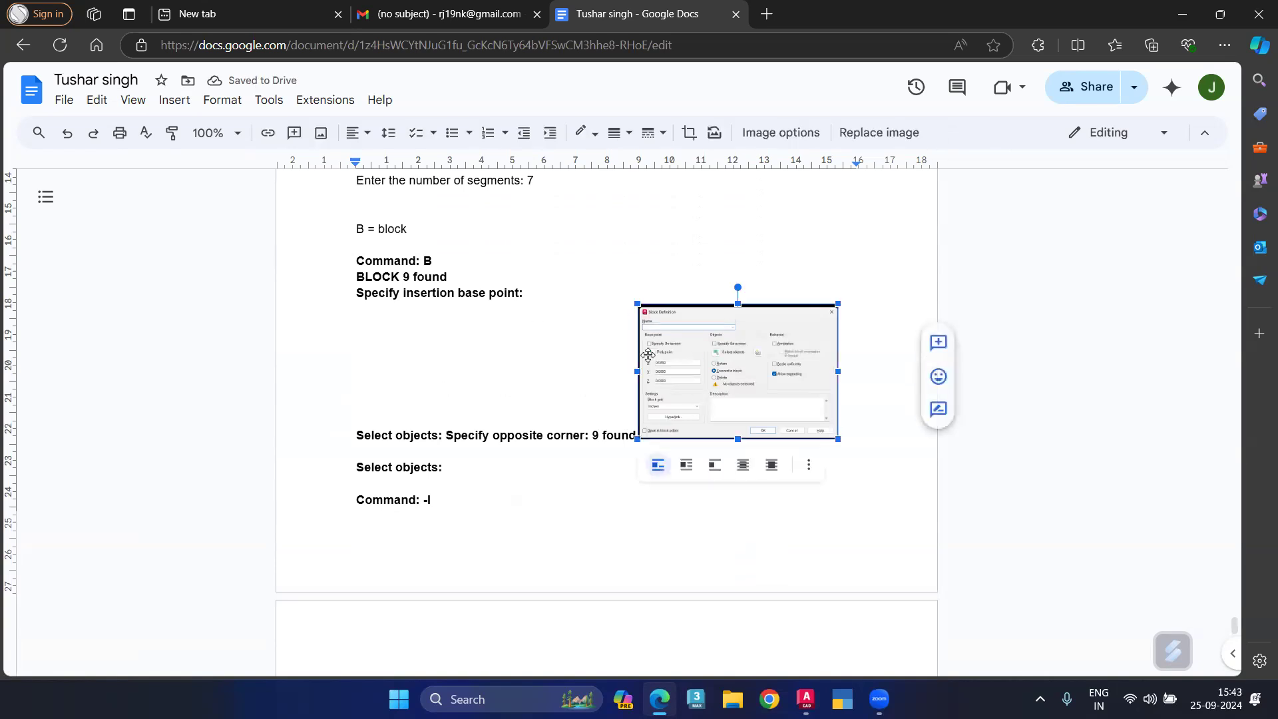
{"action": "left_click_drag", "start_coordinate": [726, 371], "coordinate": [693, 339]}
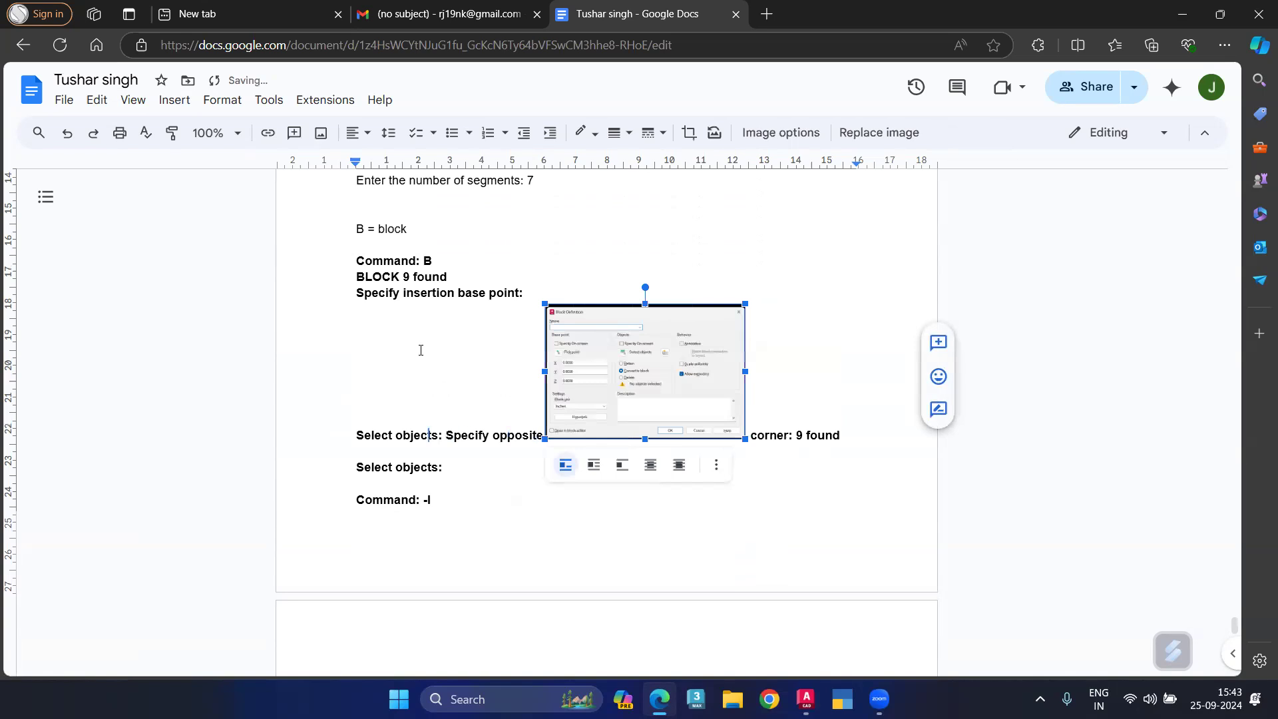
{"action": "left_click_drag", "start_coordinate": [374, 345], "coordinate": [374, 345]}
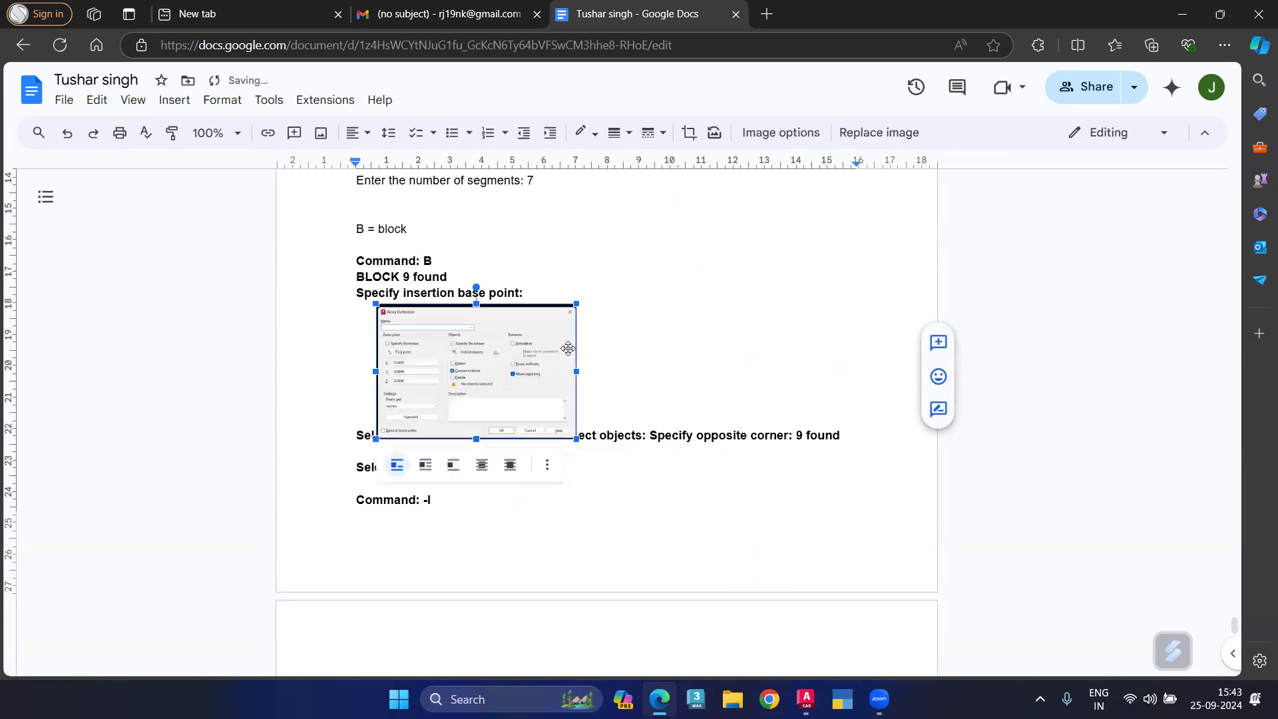
{"action": "left_click", "coordinate": [594, 417]}
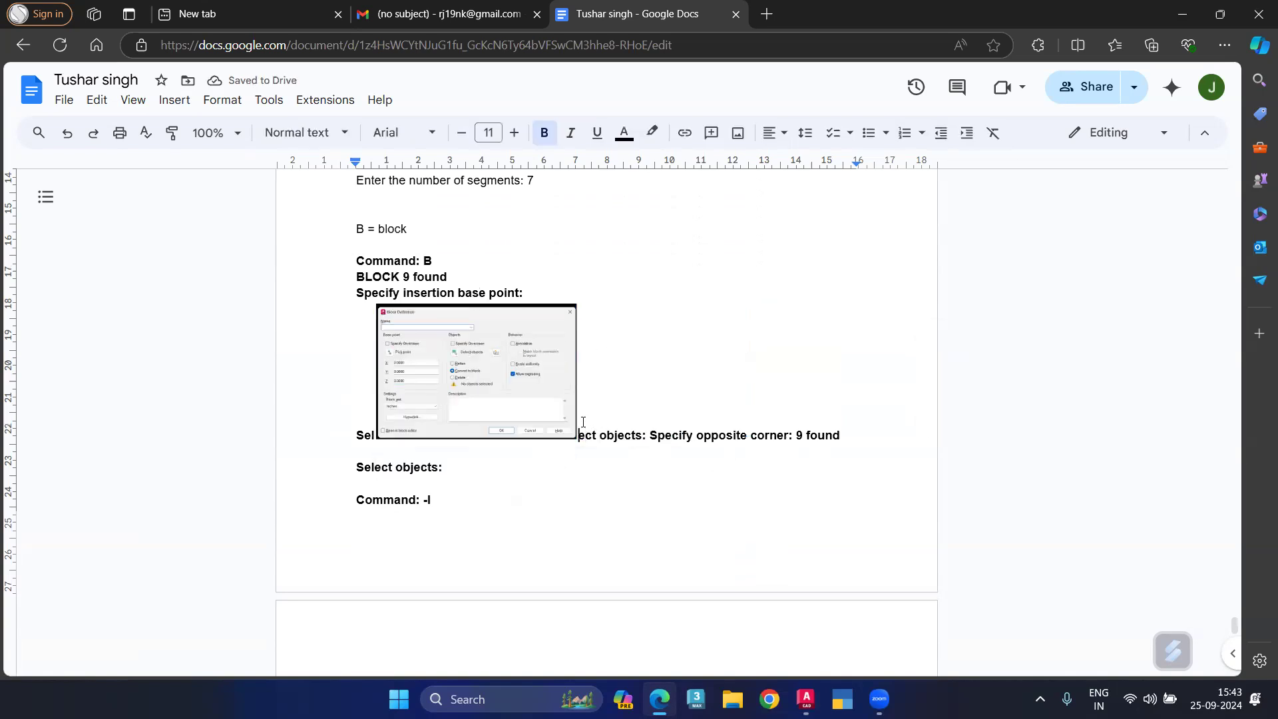
Scale the dialog image down slightly and add two blank lines above the line that contains it
{"action": "left_click", "coordinate": [549, 415]}
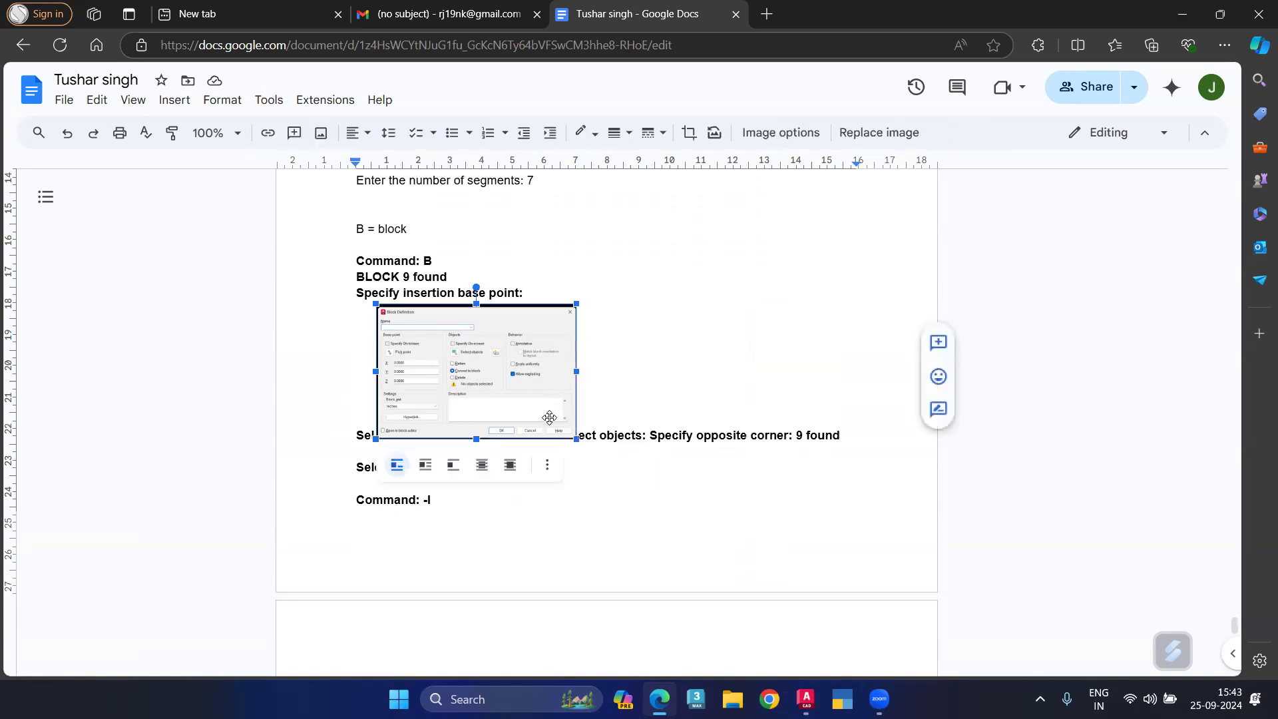
{"action": "left_click_drag", "start_coordinate": [573, 437], "coordinate": [542, 416]}
{"action": "left_click", "coordinate": [589, 452]}
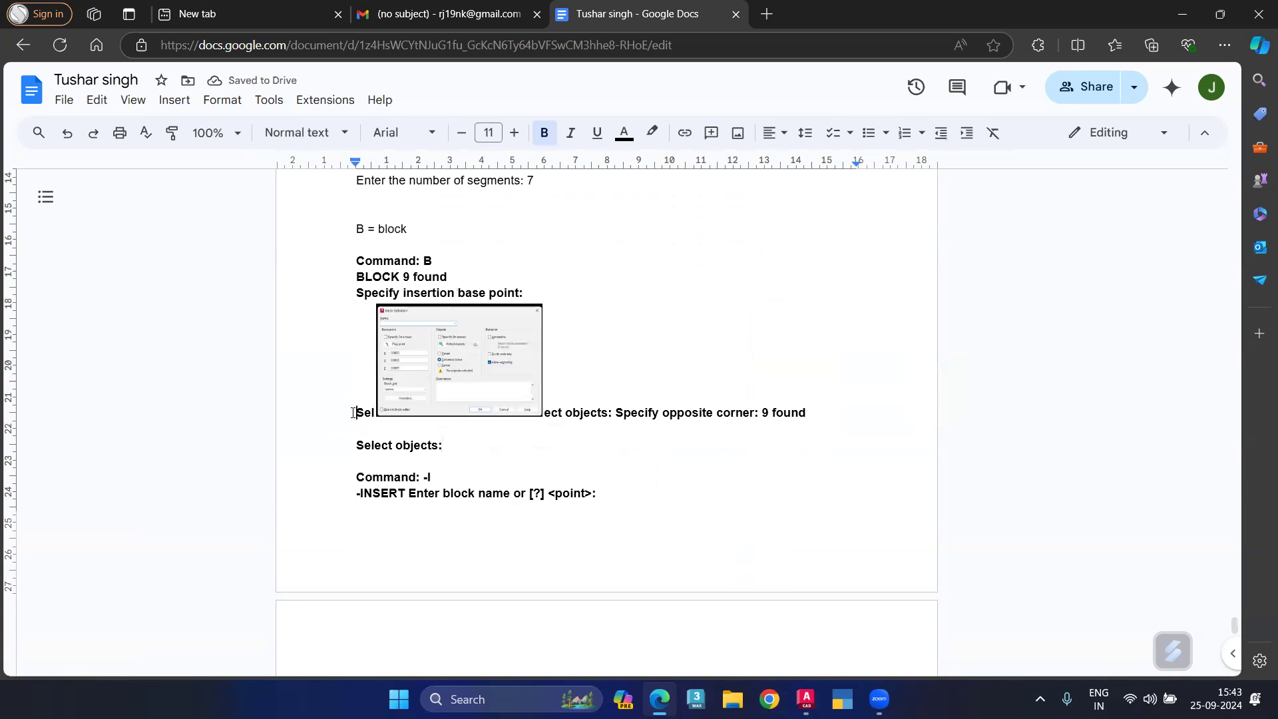
{"action": "key", "text": "Return"}
{"action": "key", "text": "Return"}
Set the dialog image's text wrapping to break text so the "Select objects" line sits below it
{"action": "left_click", "coordinate": [404, 354]}
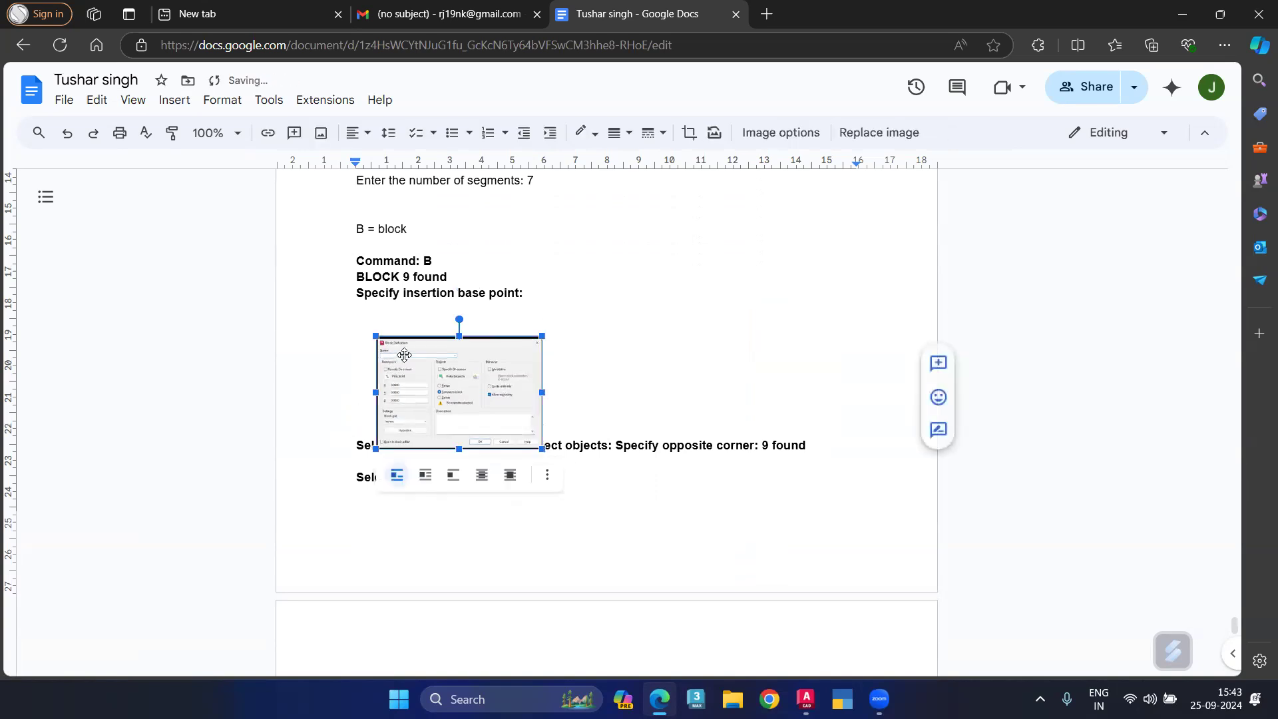
{"action": "left_click", "coordinate": [507, 482]}
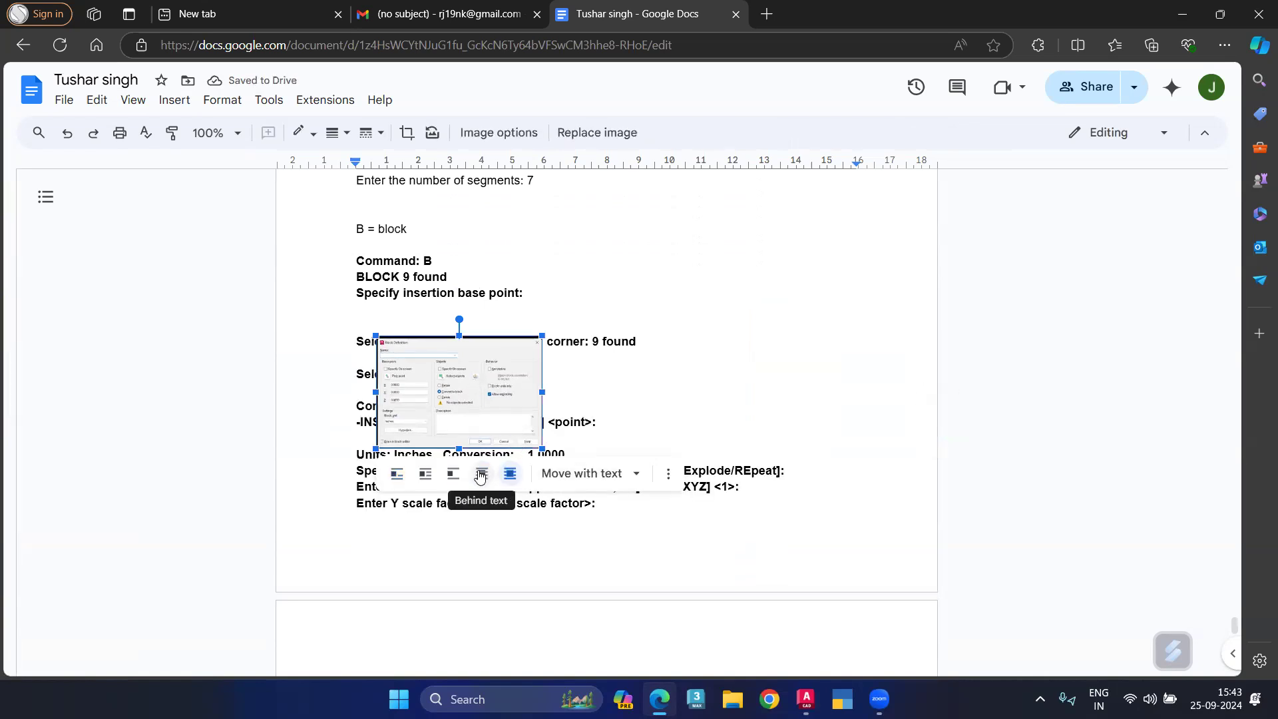
{"action": "left_click", "coordinate": [481, 474]}
{"action": "left_click", "coordinate": [453, 473]}
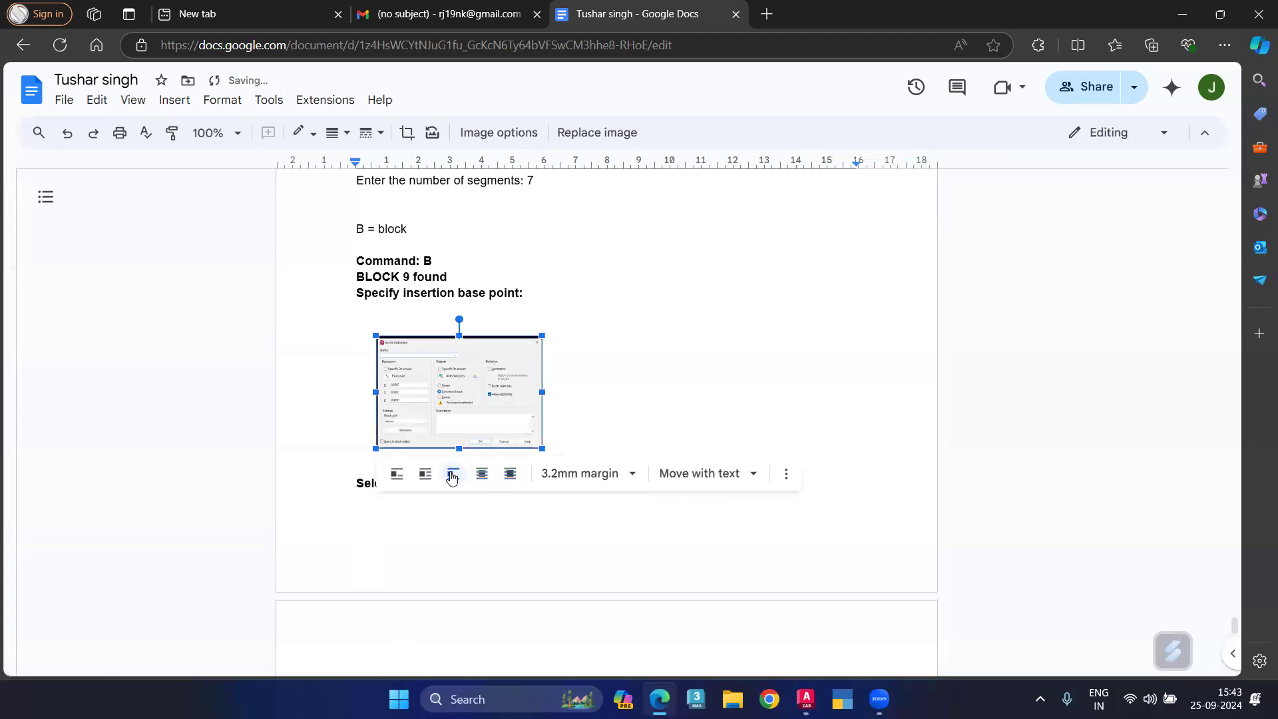
{"action": "left_click", "coordinate": [512, 568]}
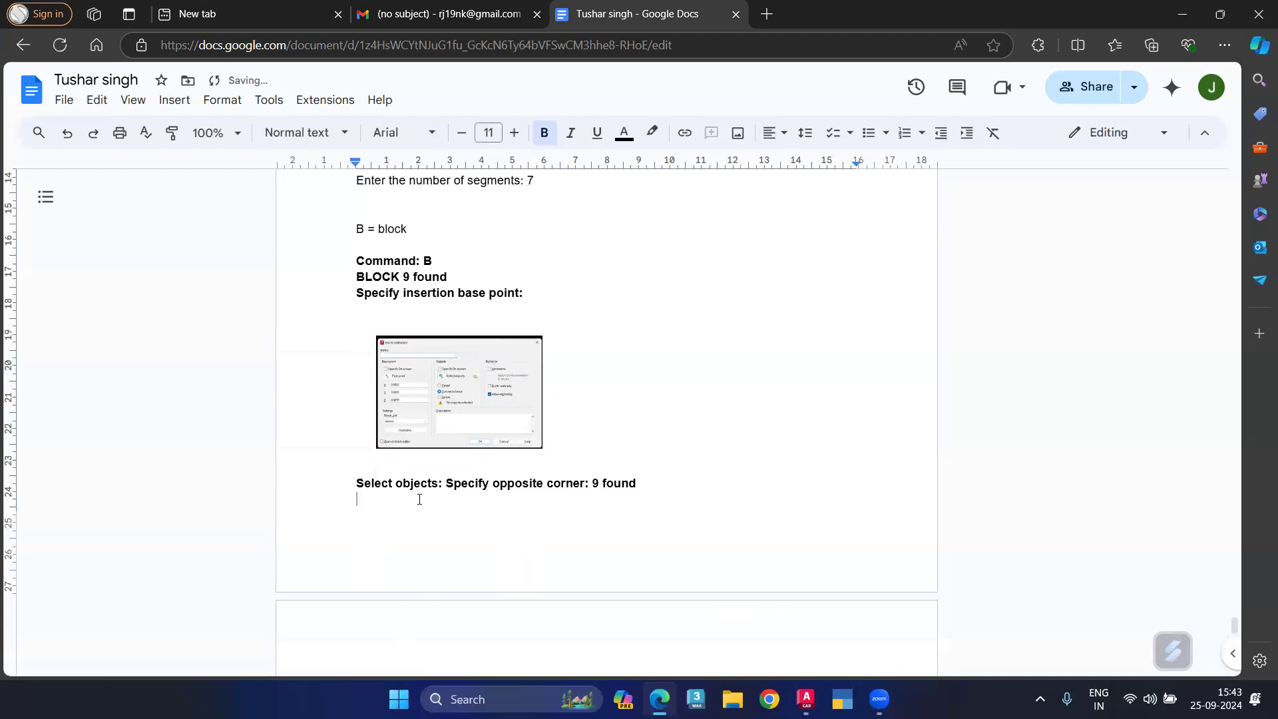
Add the copied -INSERT command prompts, from "Select objects:" through "Specify rotation angle <0>:", below the "Specify opposite corner" line
{"action": "type", "text": "Select objects:  Command: -I -INSERT Enter block name or [?] <point>:  Units: Inches   Conversion:   1.0000 Specify insertion point or [Basepoint/Scale/X/Y/Z/Rotate/Explode/REpeat]: Enter X scale factor, specify opposite corner, or [Corner/XYZ] <1>: Enter Y scale factor <use X scale factor>:  Specify rotation angle <0>:"}
{"action": "scroll", "coordinate": [609, 445], "scroll_direction": "down", "scroll_amount": 4}
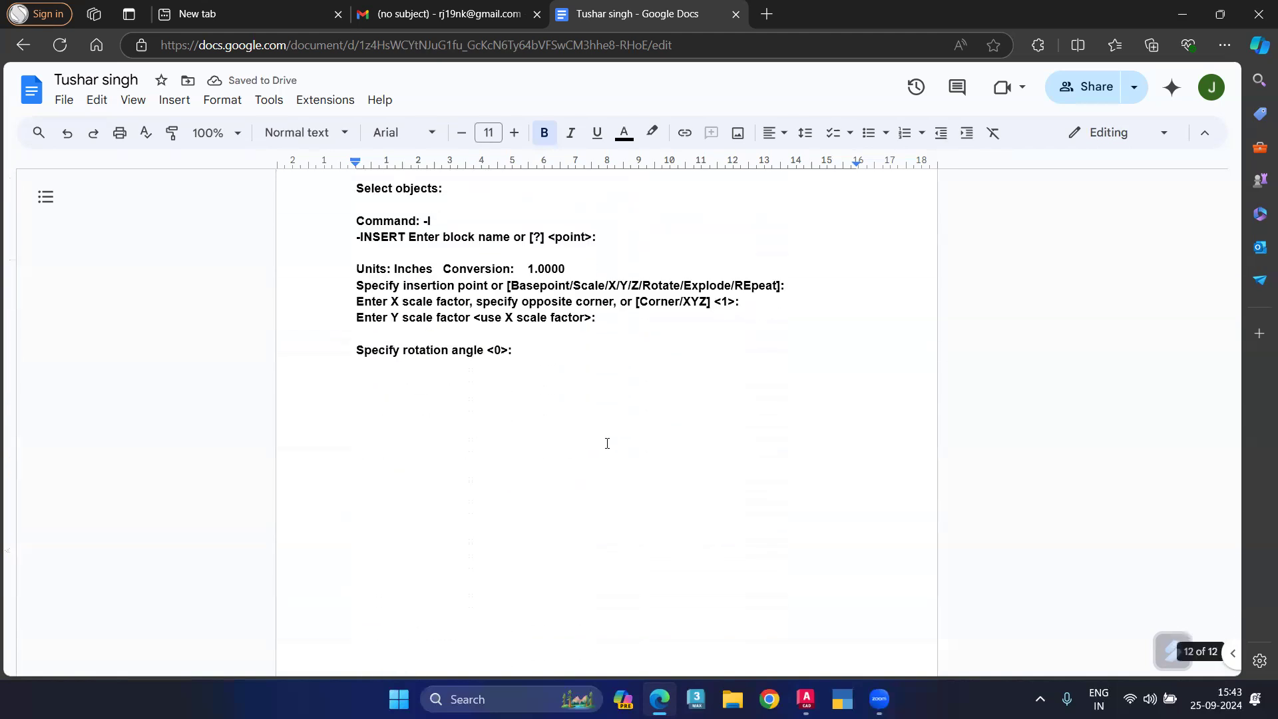
Insert the image Screenshot (143).png from the Screenshots folder below the "Specify rotation angle" line
{"action": "left_click", "coordinate": [174, 99]}
{"action": "mouse_move", "coordinate": [254, 132]}
{"action": "left_click", "coordinate": [466, 134]}
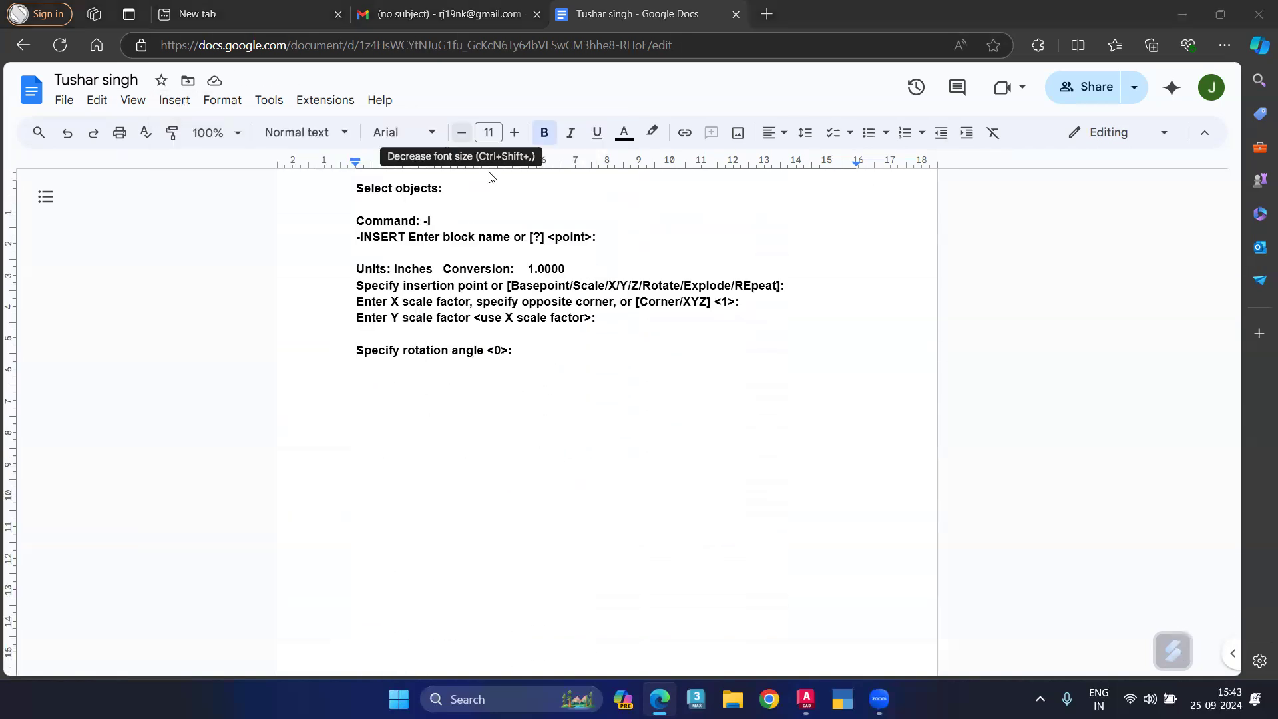
{"action": "scroll", "coordinate": [509, 373], "scroll_direction": "down", "scroll_amount": 5}
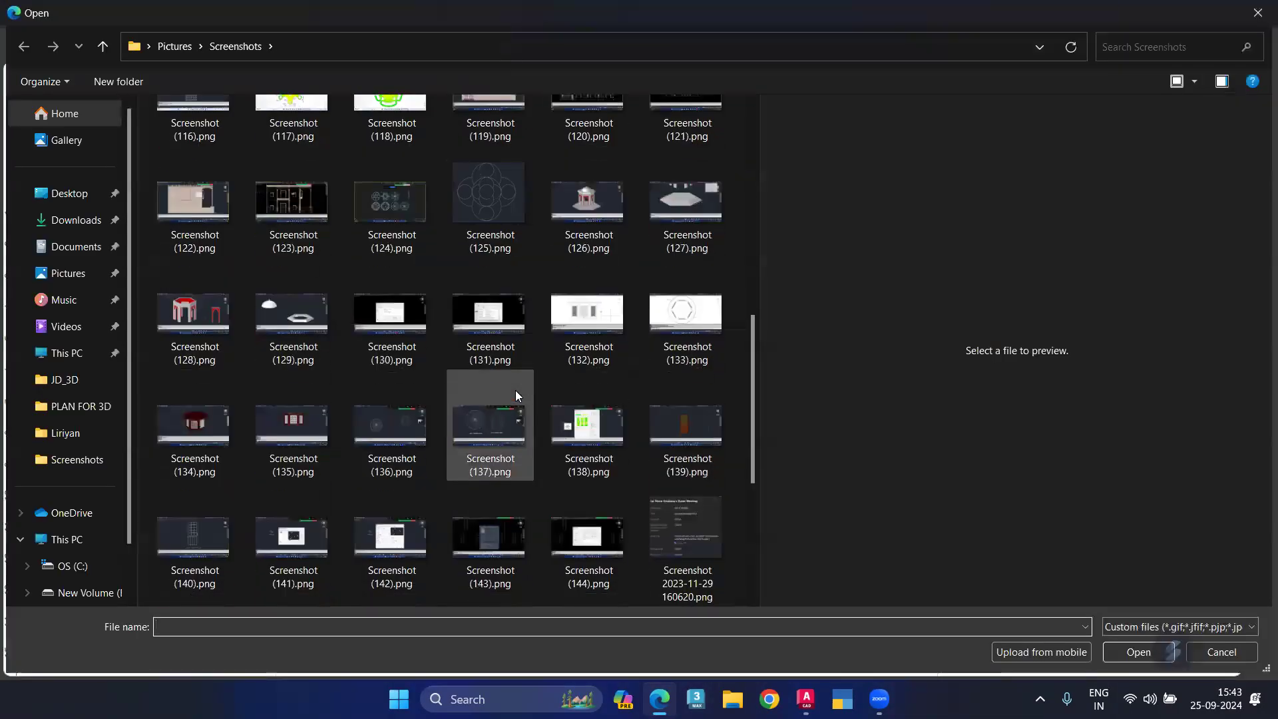
{"action": "scroll", "coordinate": [514, 391], "scroll_direction": "down", "scroll_amount": 3}
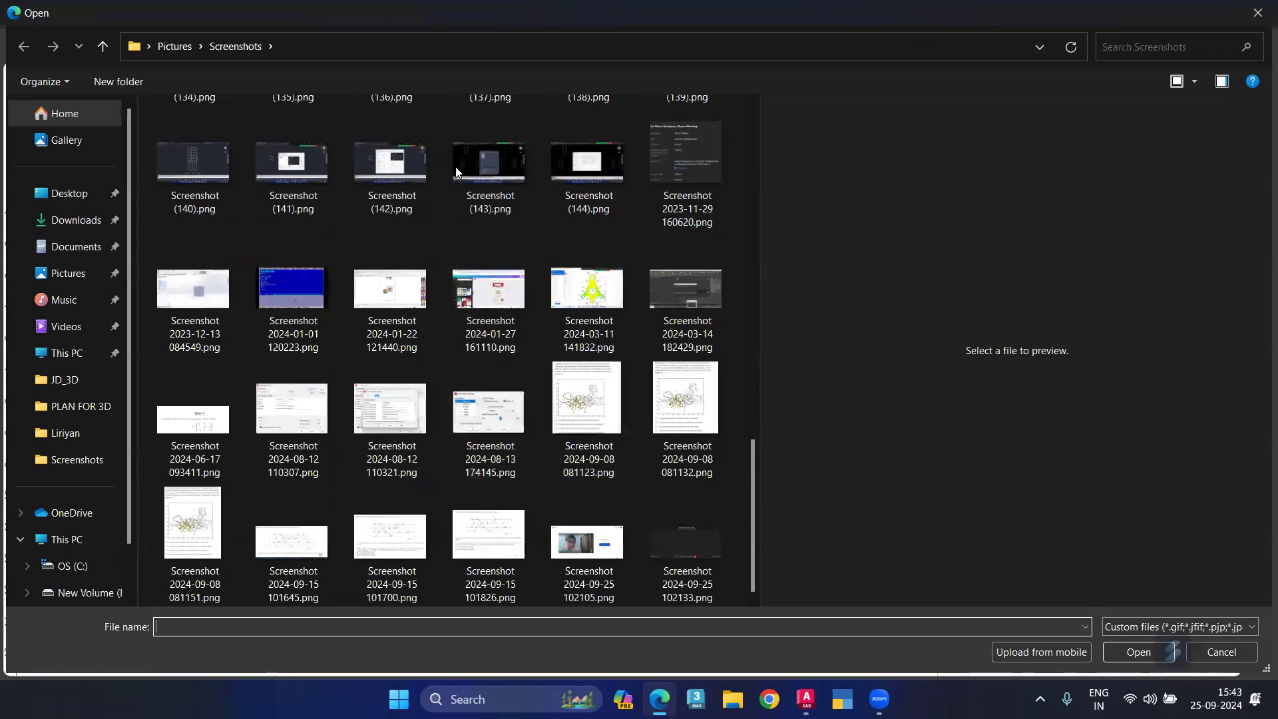
{"action": "left_click", "coordinate": [489, 163]}
{"action": "left_click", "coordinate": [1118, 653]}
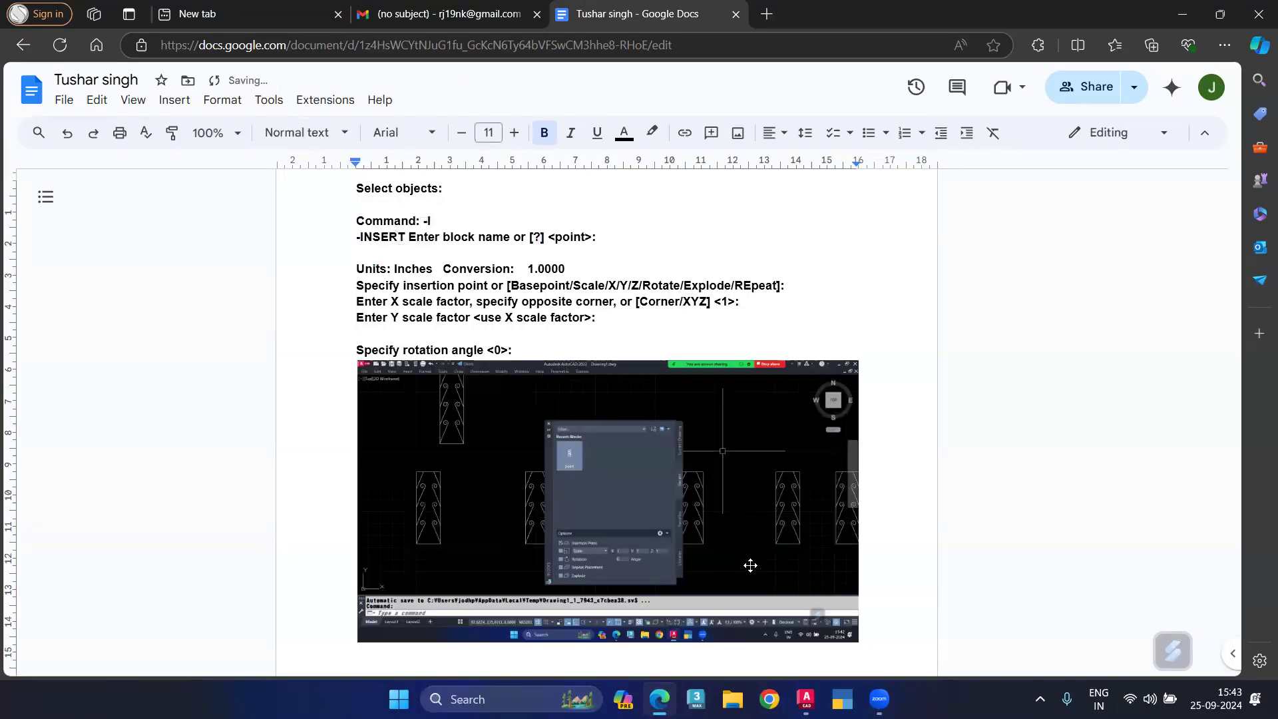
Crop the inserted screenshot on all four sides down to the Blocks palette and add a new line below it
{"action": "left_click", "coordinate": [732, 489]}
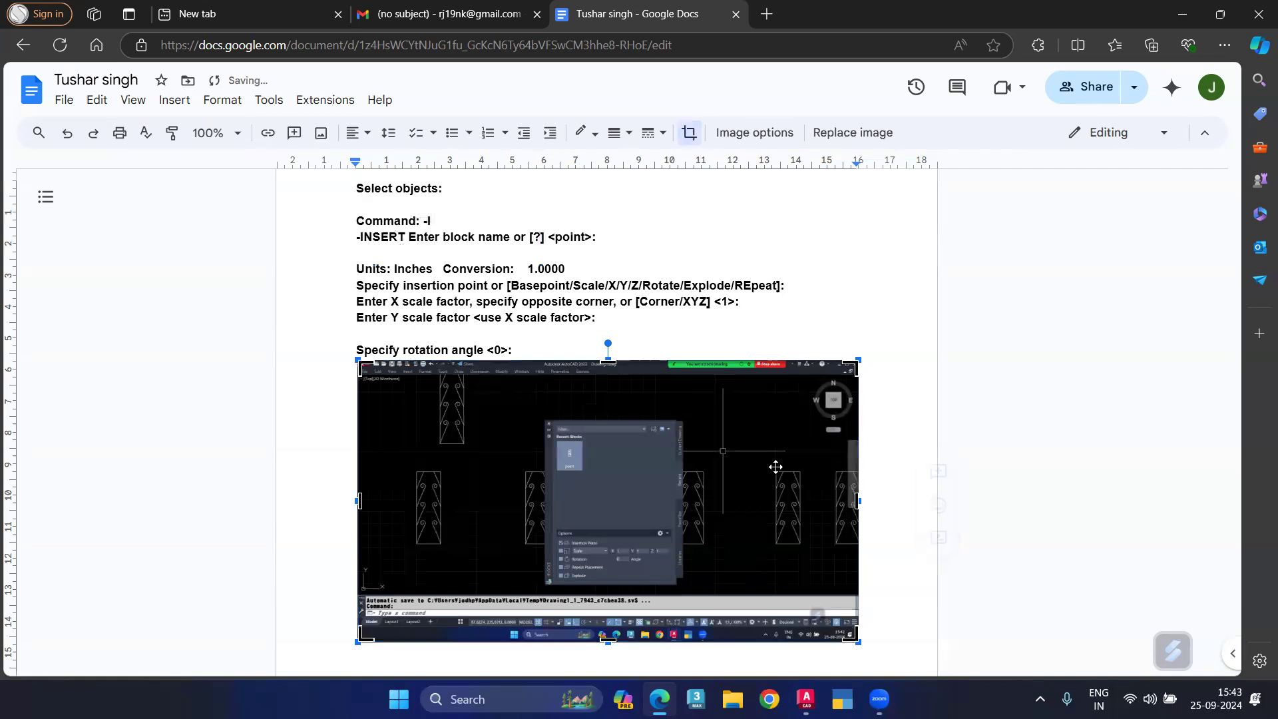
{"action": "left_click_drag", "start_coordinate": [614, 363], "coordinate": [614, 422]}
{"action": "left_click_drag", "start_coordinate": [360, 475], "coordinate": [546, 474]}
{"action": "left_click_drag", "start_coordinate": [360, 470], "coordinate": [499, 464]}
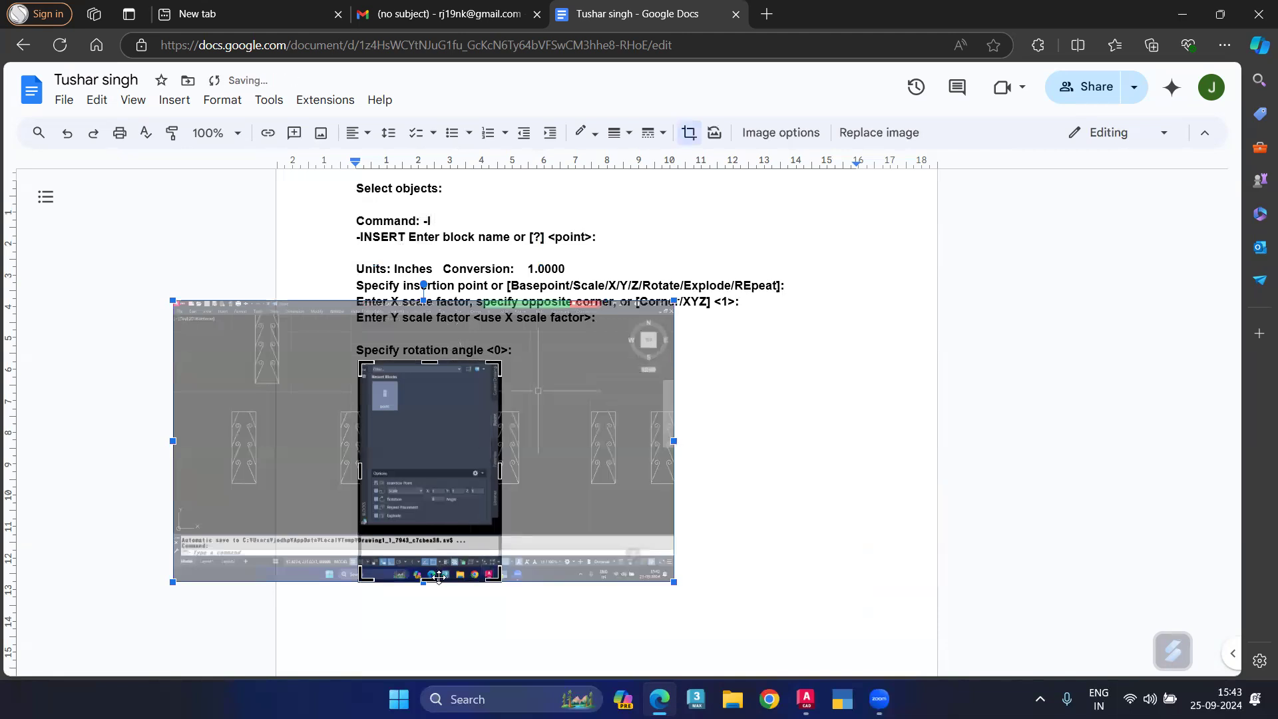
{"action": "left_click_drag", "start_coordinate": [436, 523], "coordinate": [436, 530]}
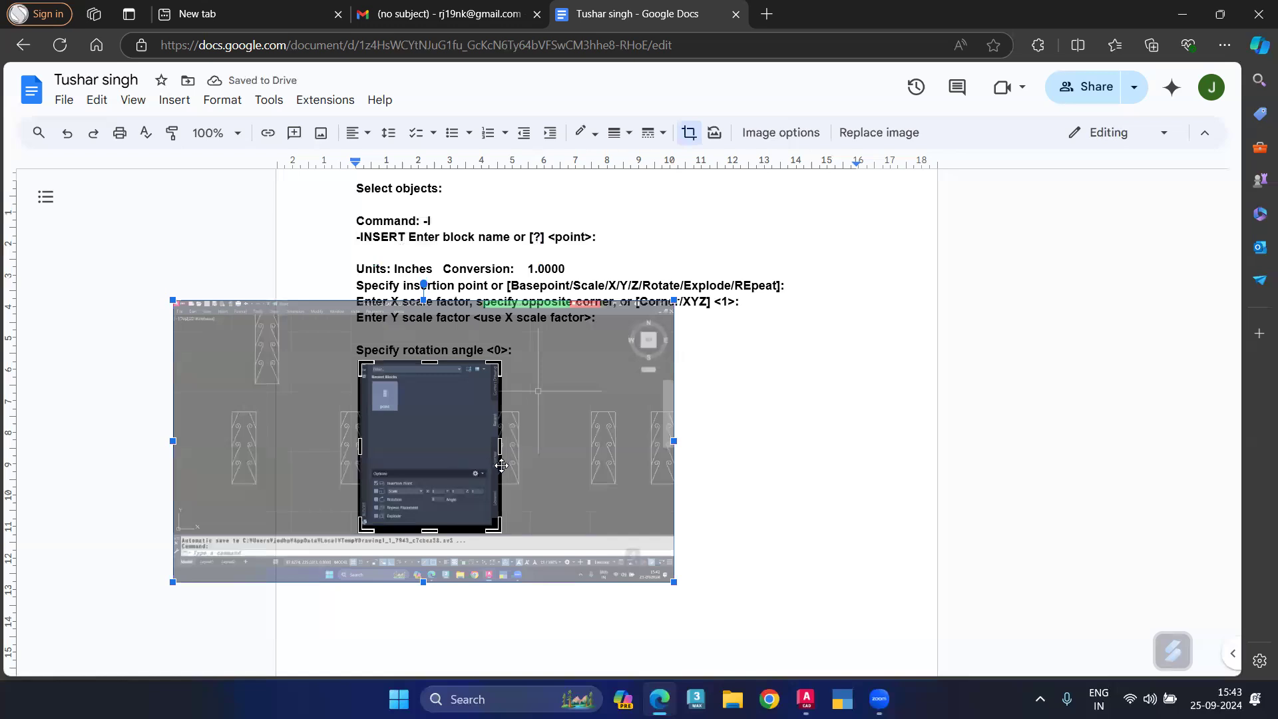
{"action": "key", "text": "Delete"}
{"action": "key", "text": "ctrl+v"}
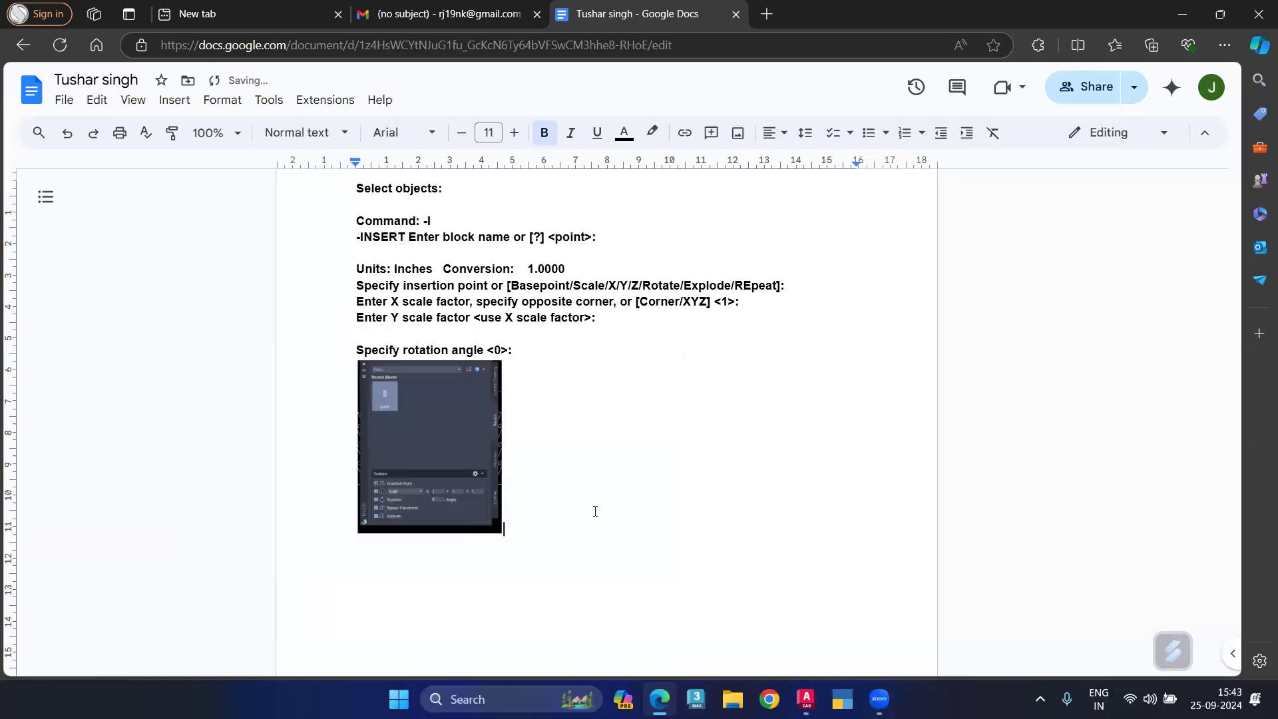
{"action": "scroll", "coordinate": [595, 510], "scroll_direction": "down", "scroll_amount": 3}
{"action": "key", "text": "Return"}
Switch to Drawing1.dwg in AutoCAD and erase all the block copies in the drawing
{"action": "mouse_move", "coordinate": [801, 697]}
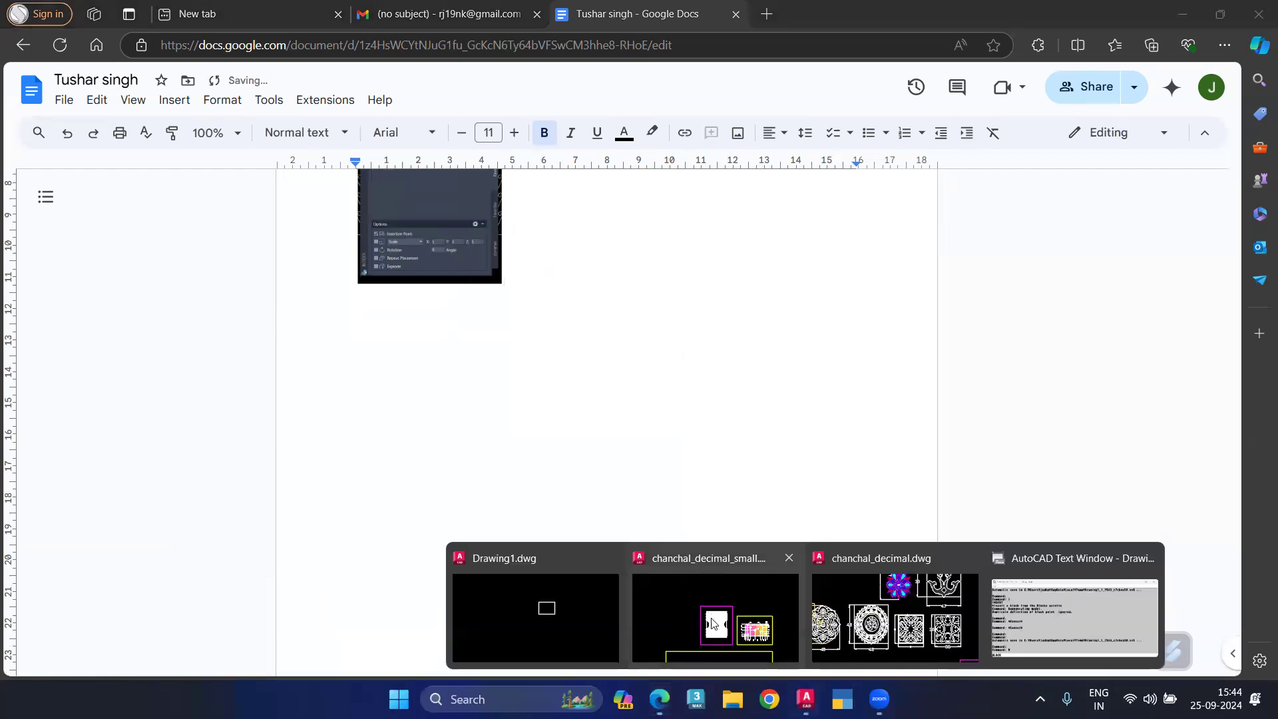
{"action": "left_click", "coordinate": [535, 599]}
{"action": "left_click", "coordinate": [876, 184]}
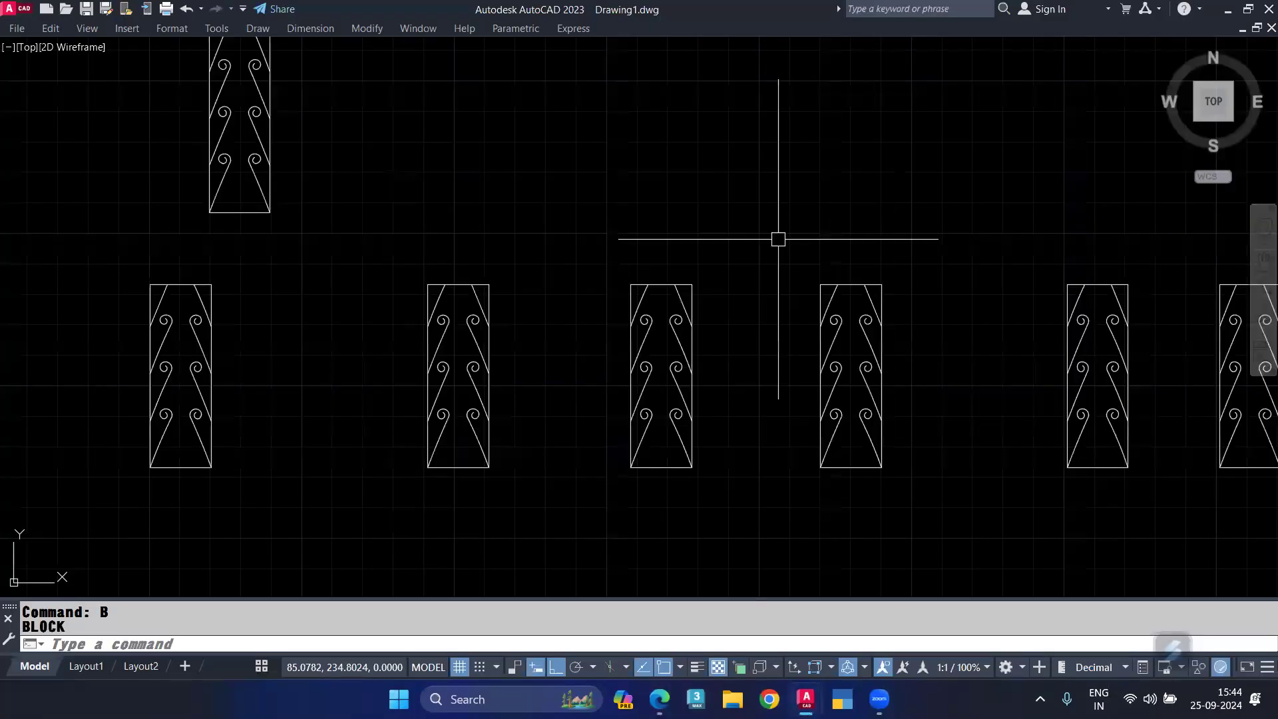
{"action": "scroll", "coordinate": [635, 195], "scroll_direction": "down", "scroll_amount": 5}
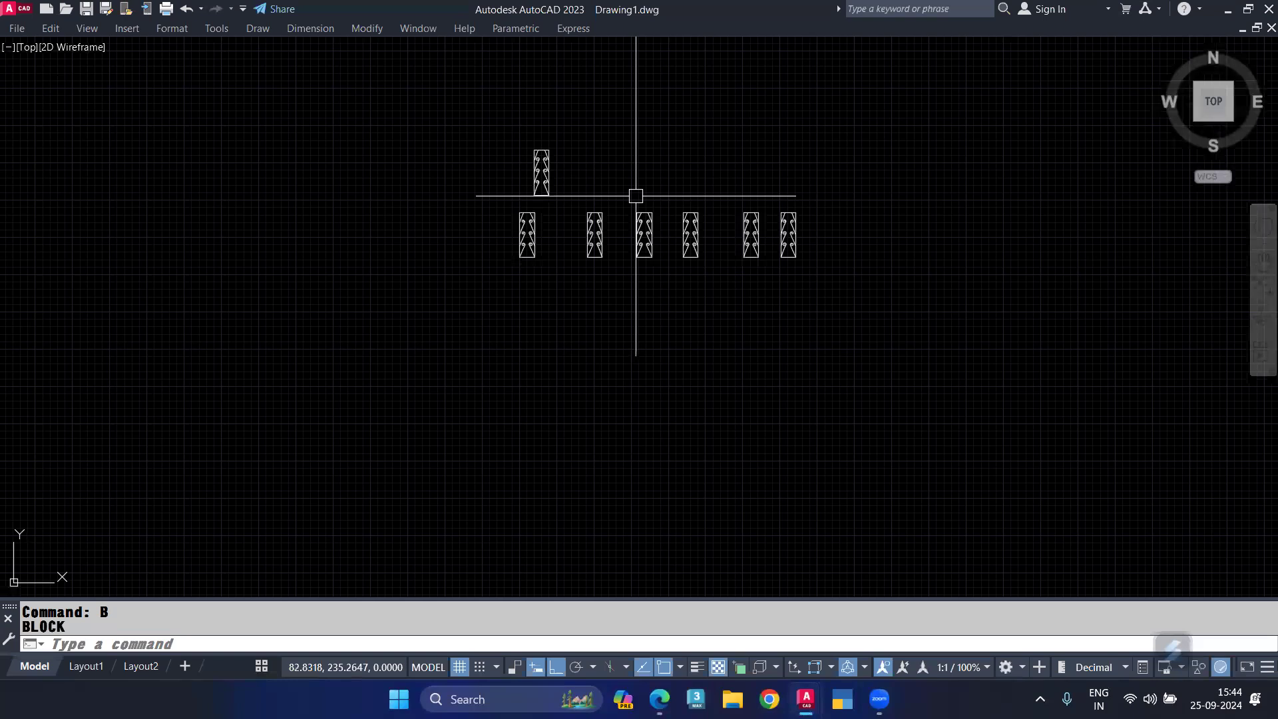
{"action": "key", "text": "Delete"}
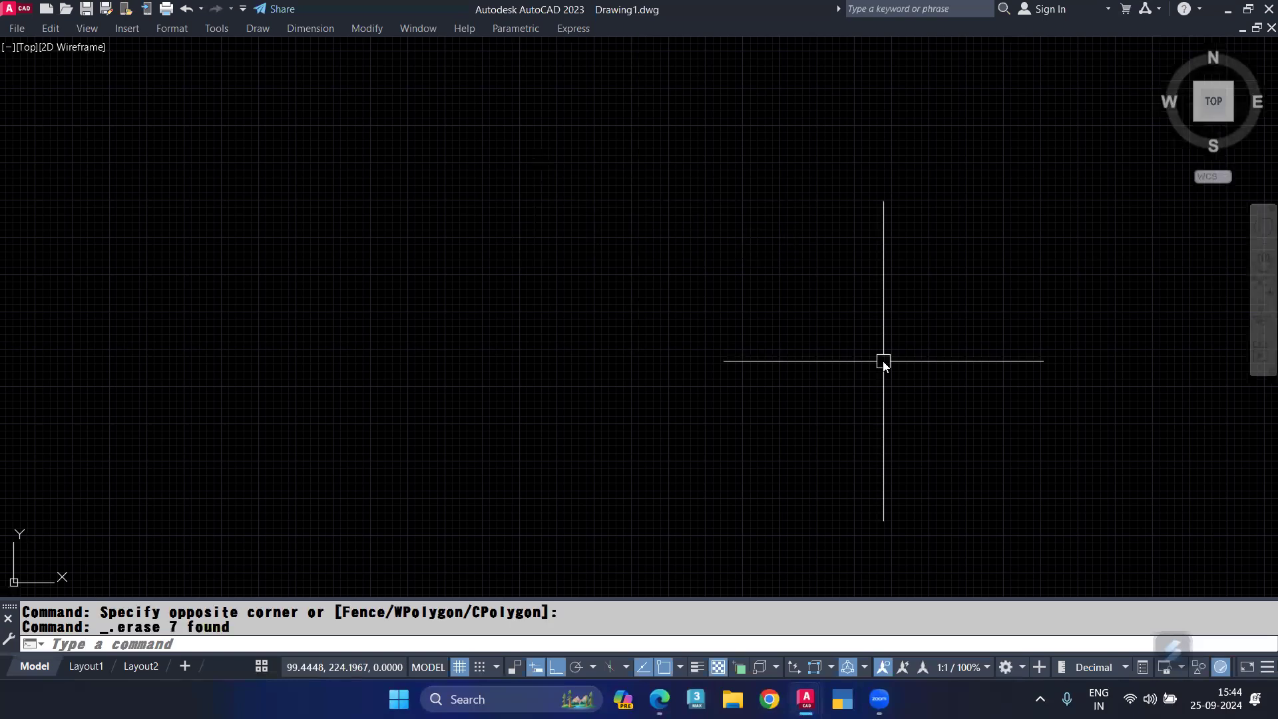
Try to insert a block with the -INSERT command using the default name A$C640e225f
{"action": "type", "text": "-i"}
{"action": "key", "text": "Return"}
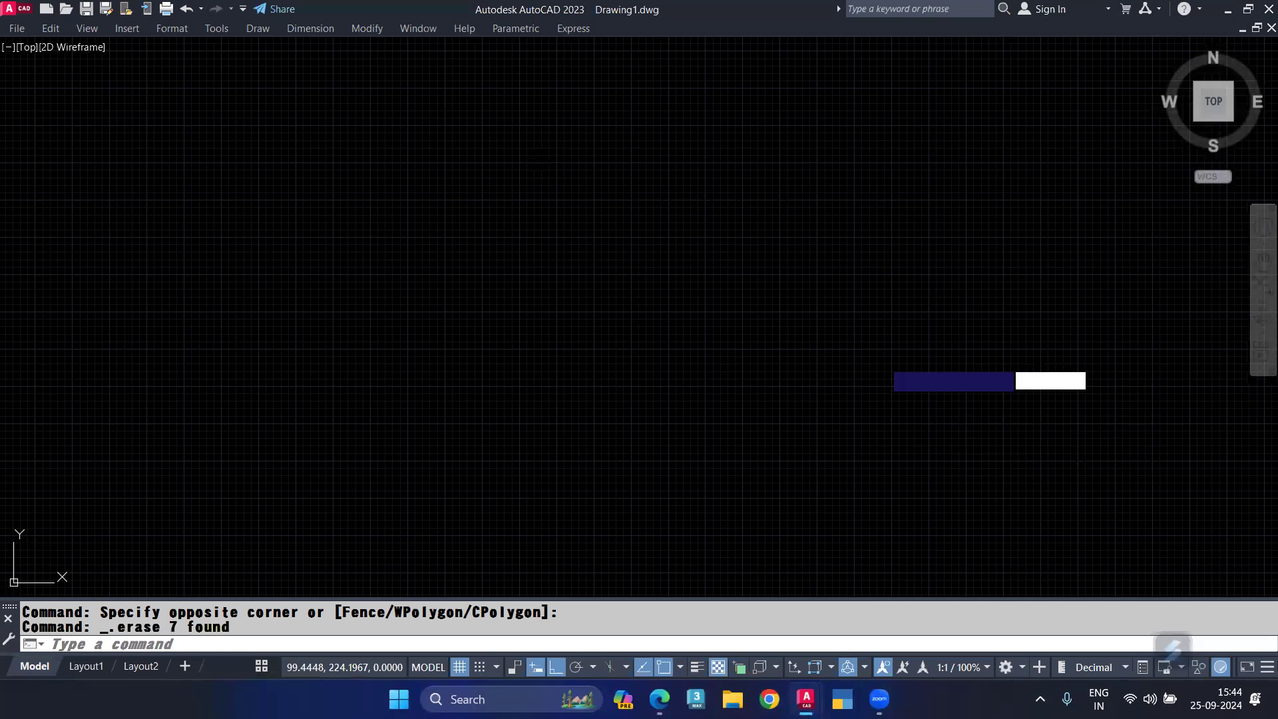
{"action": "key", "text": "Return"}
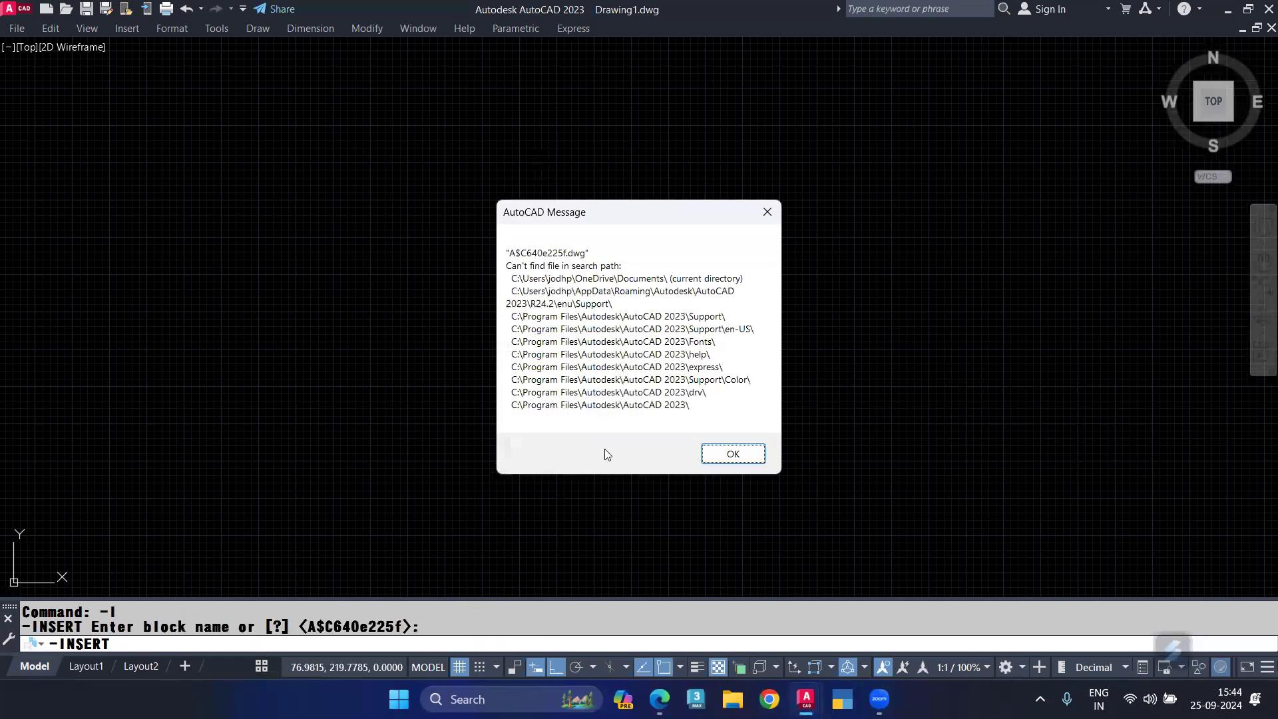
{"action": "left_click", "coordinate": [732, 450]}
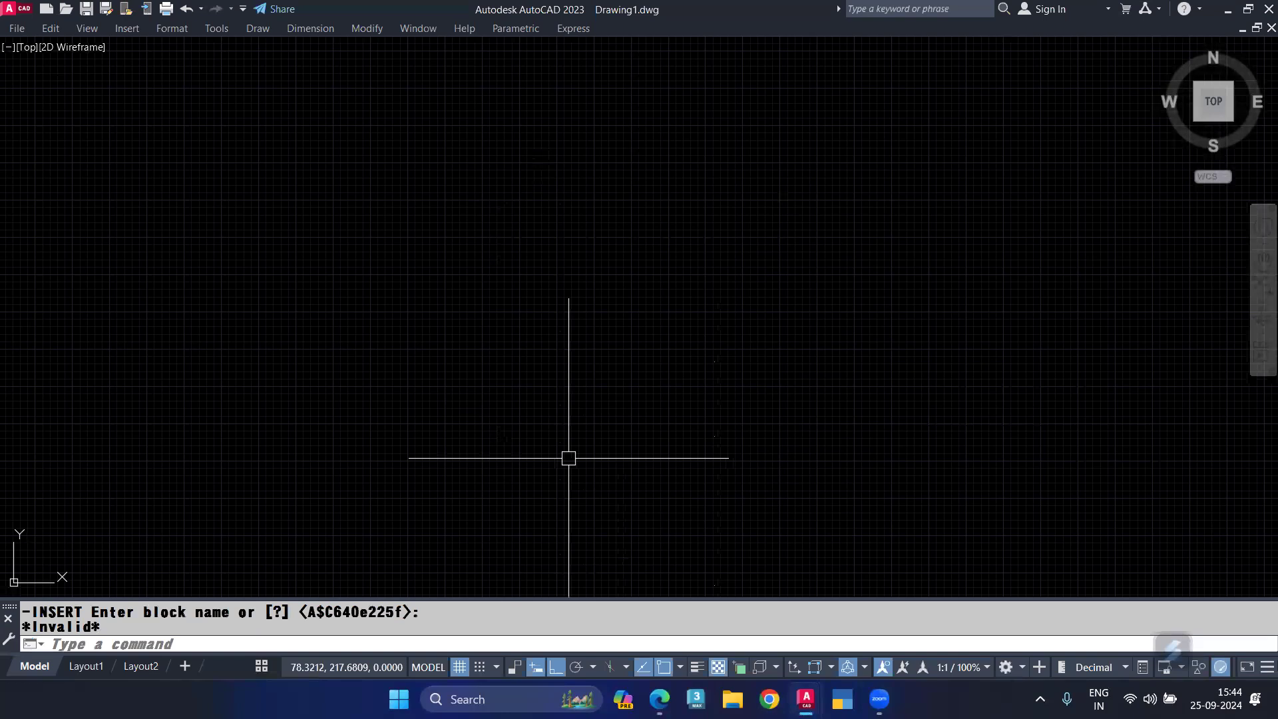
{"action": "left_click", "coordinate": [469, 409]}
{"action": "left_click", "coordinate": [389, 437]}
Insert the block "point" with -INSERT in the empty drawing, using X and Y scale factors of 2 and the default rotation angle 0
{"action": "key", "text": "Return"}
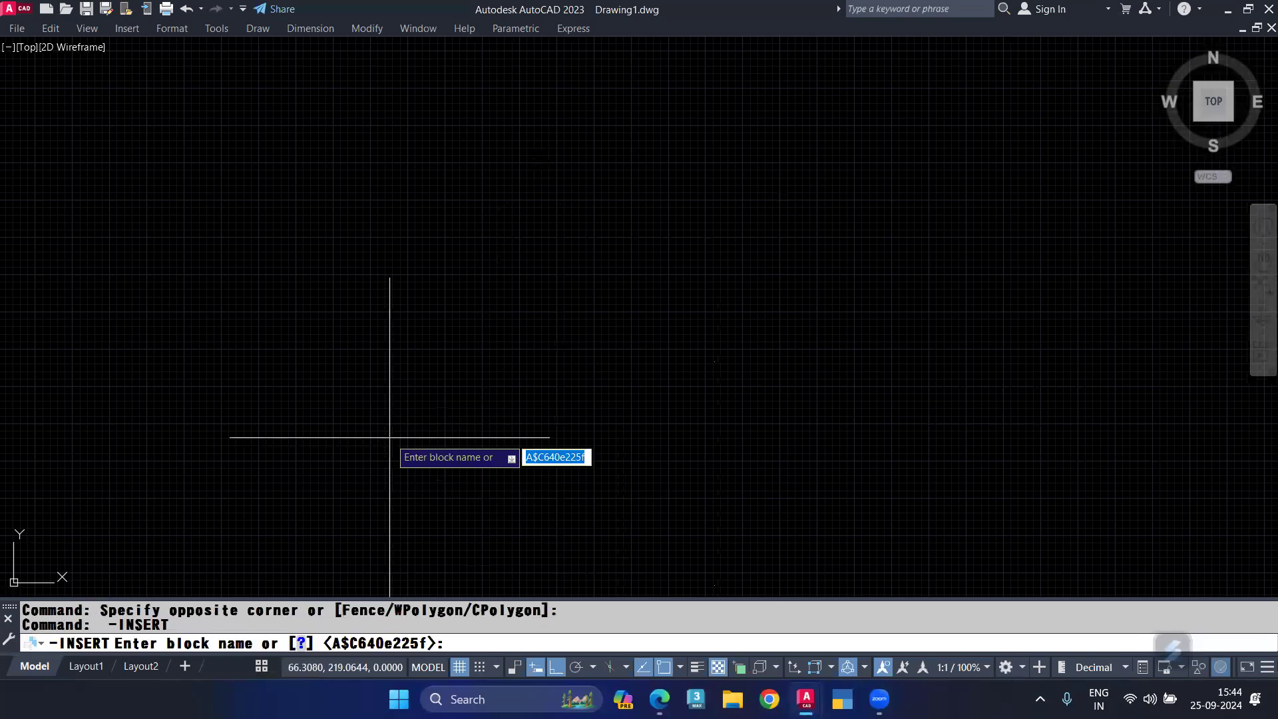
{"action": "type", "text": "point"}
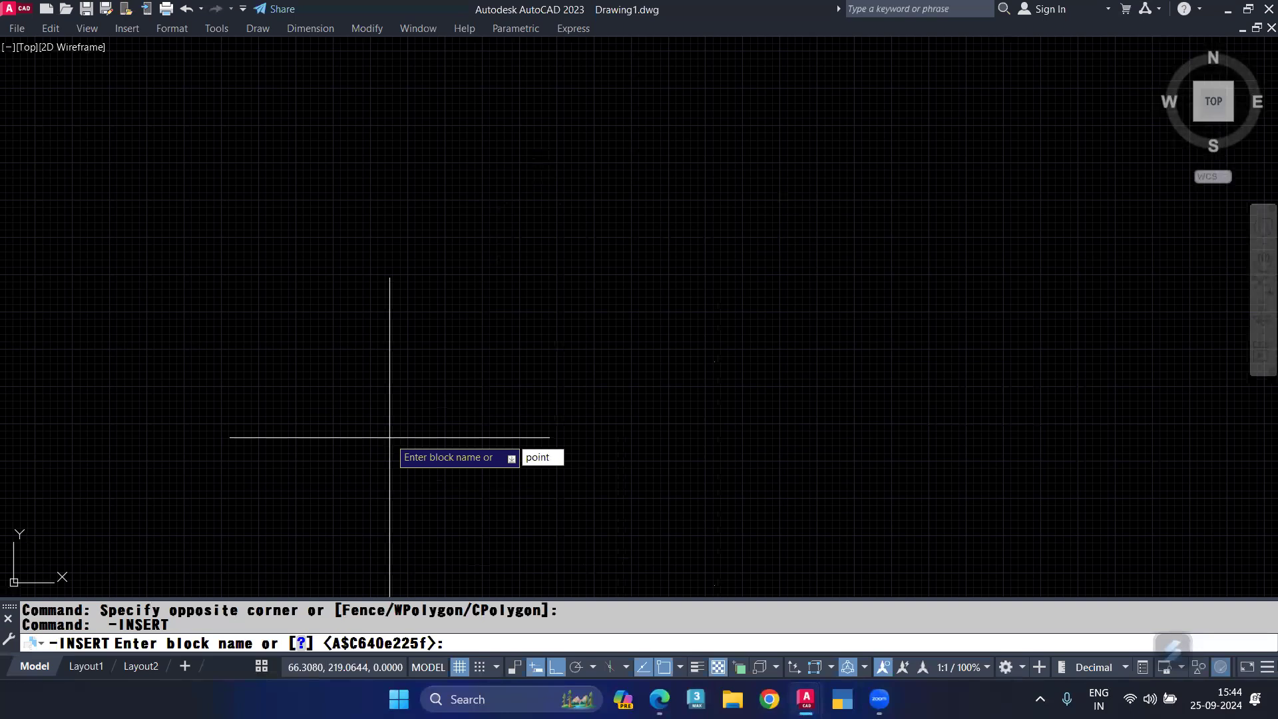
{"action": "key", "text": "Return"}
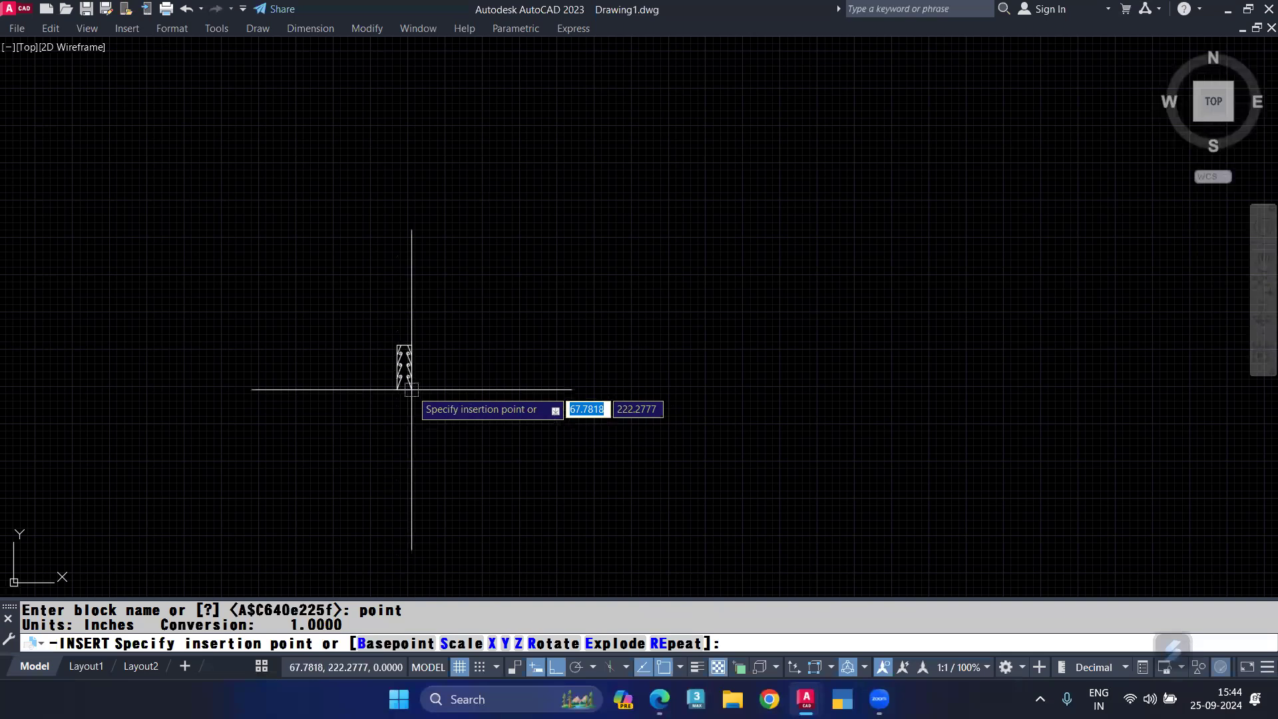
{"action": "left_click", "coordinate": [420, 399]}
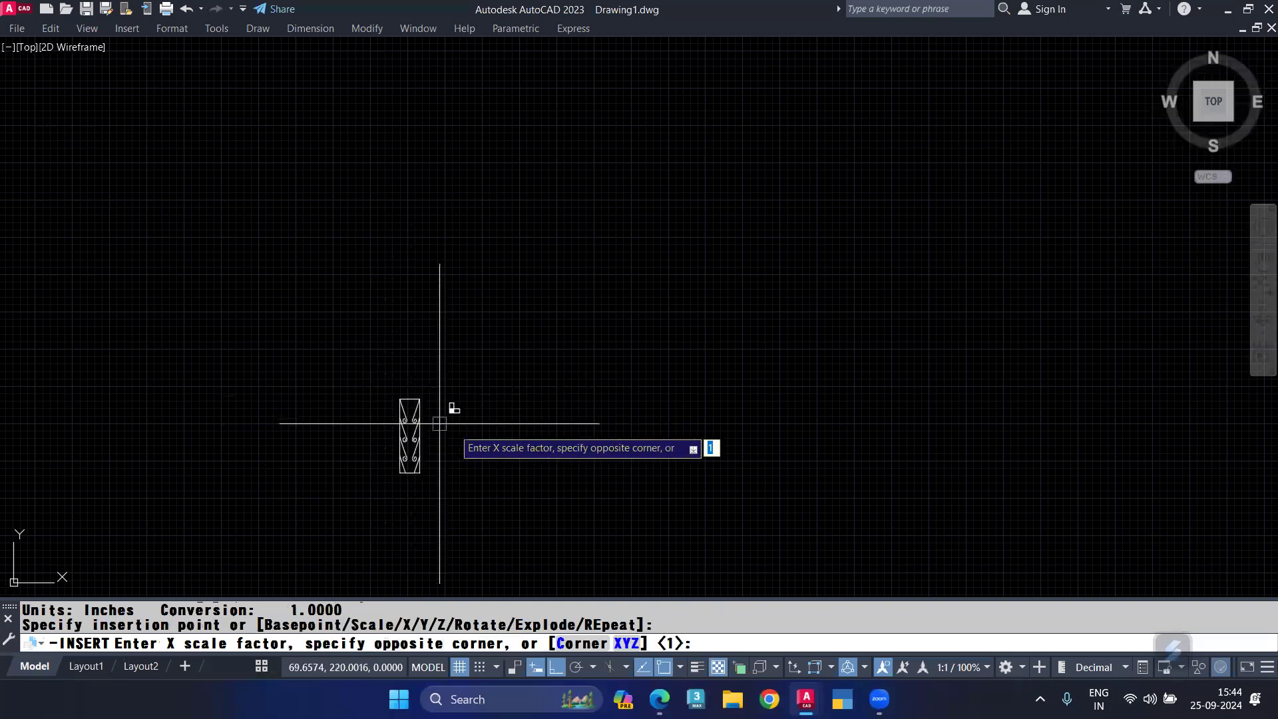
{"action": "type", "text": "2"}
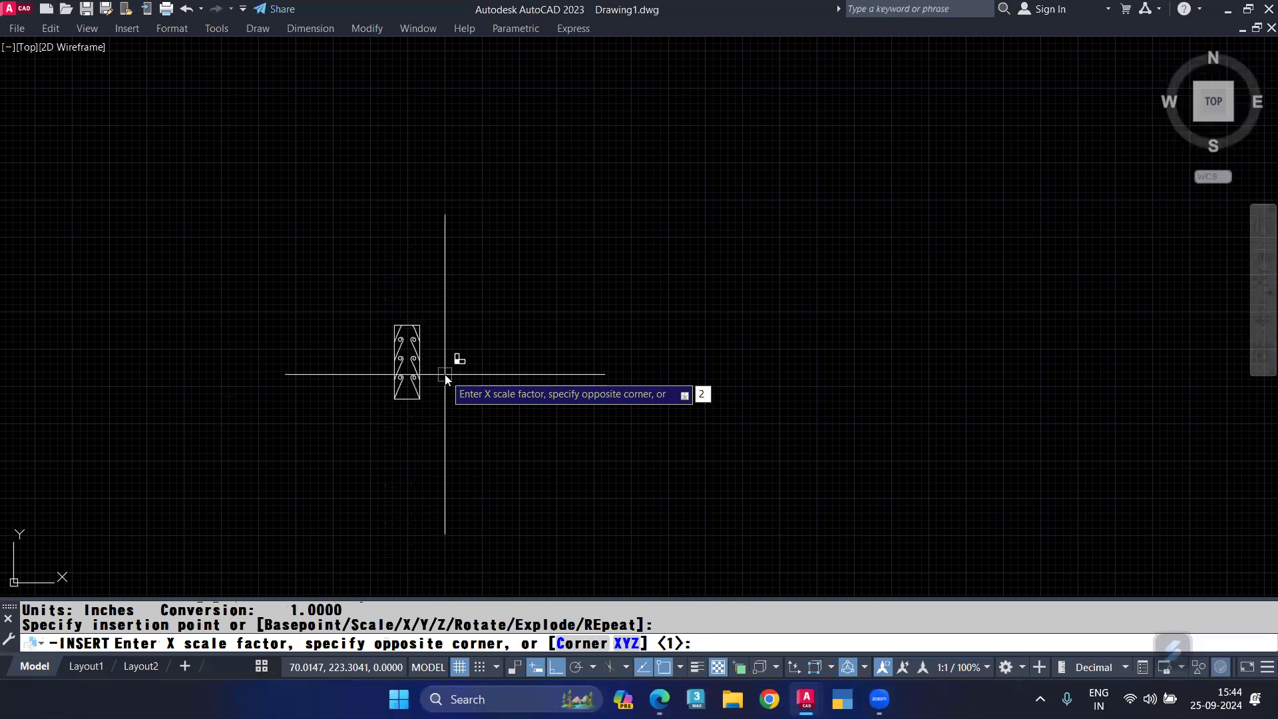
{"action": "key", "text": "Return"}
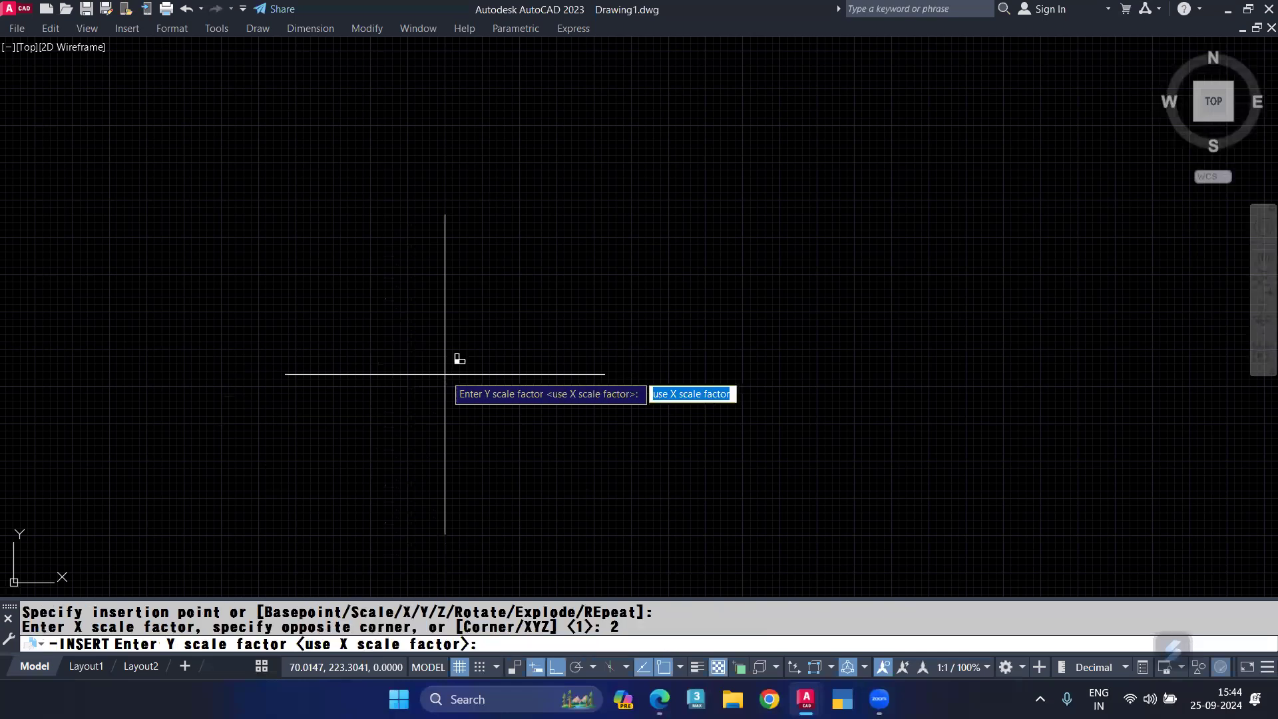
{"action": "type", "text": "2"}
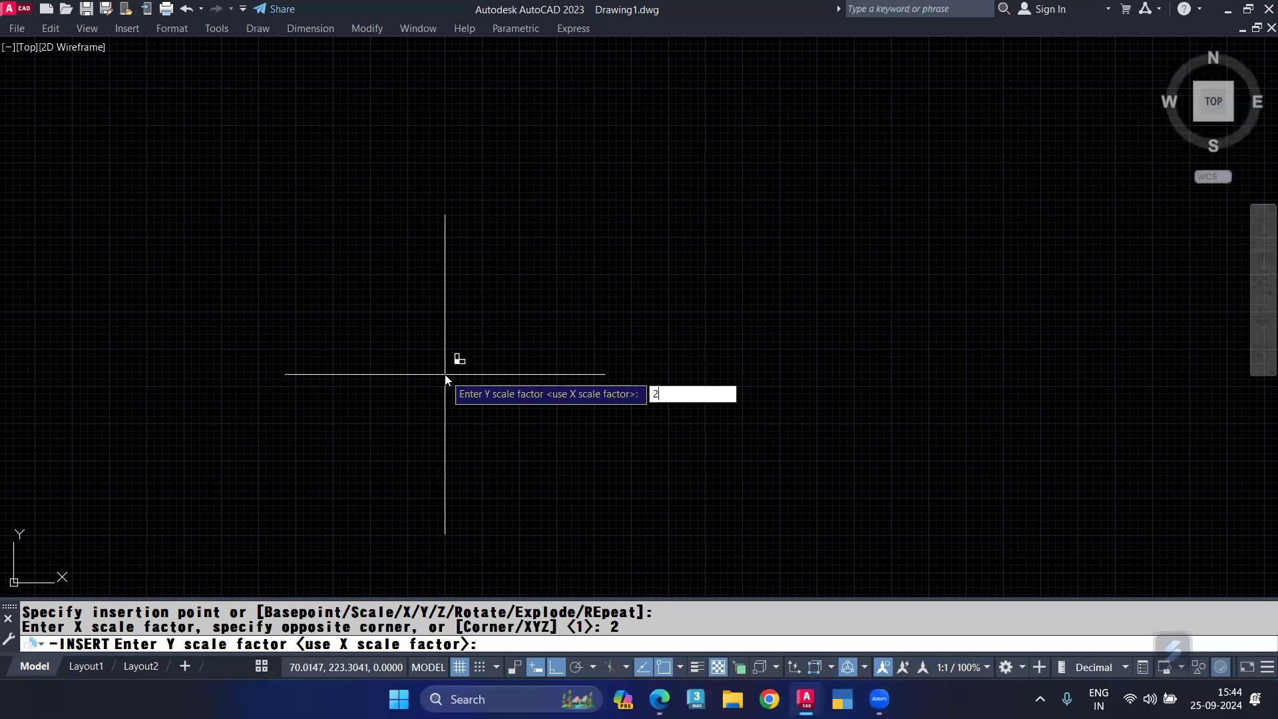
{"action": "key", "text": "Return"}
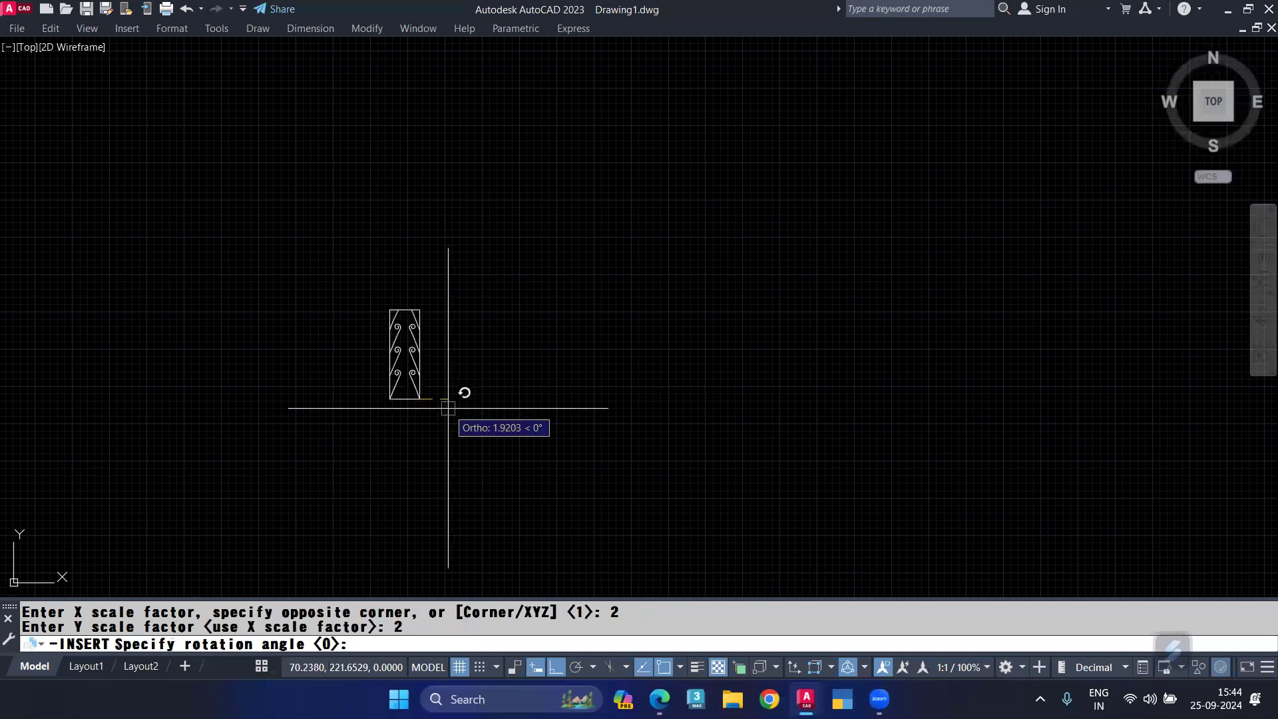
{"action": "key", "text": "Return"}
{"action": "key", "text": "Return"}
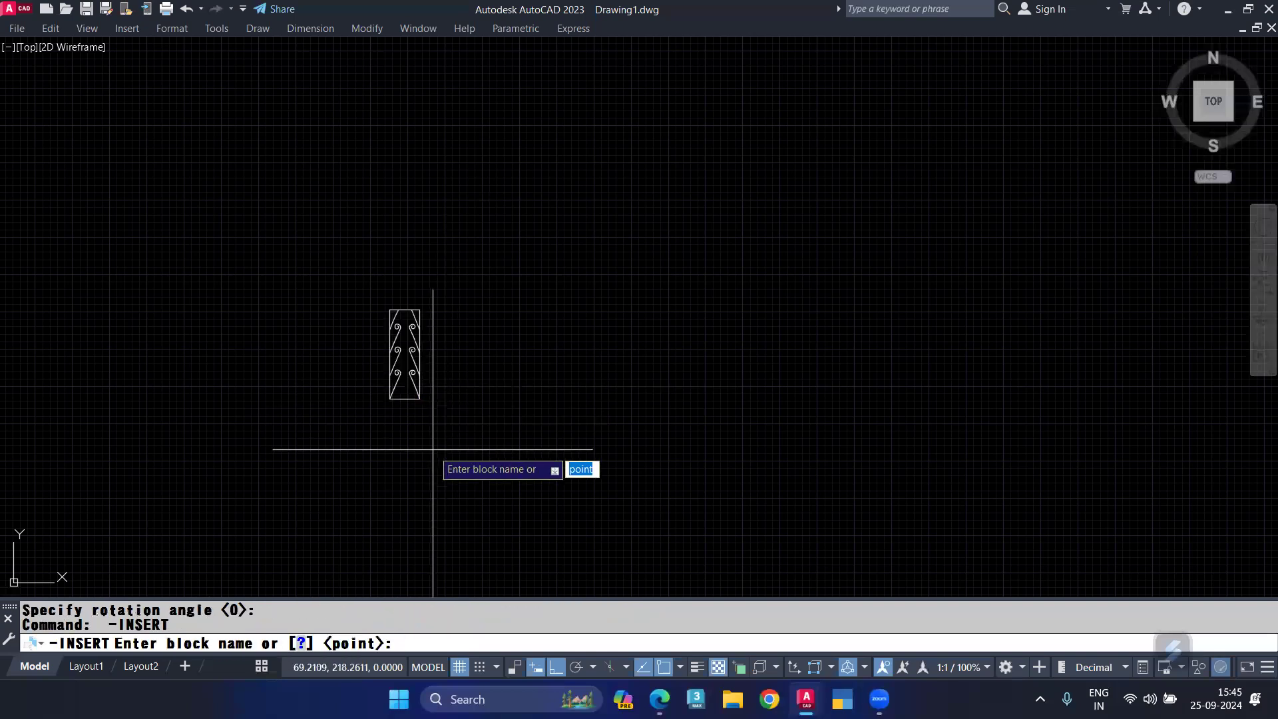
{"action": "key", "text": "Escape"}
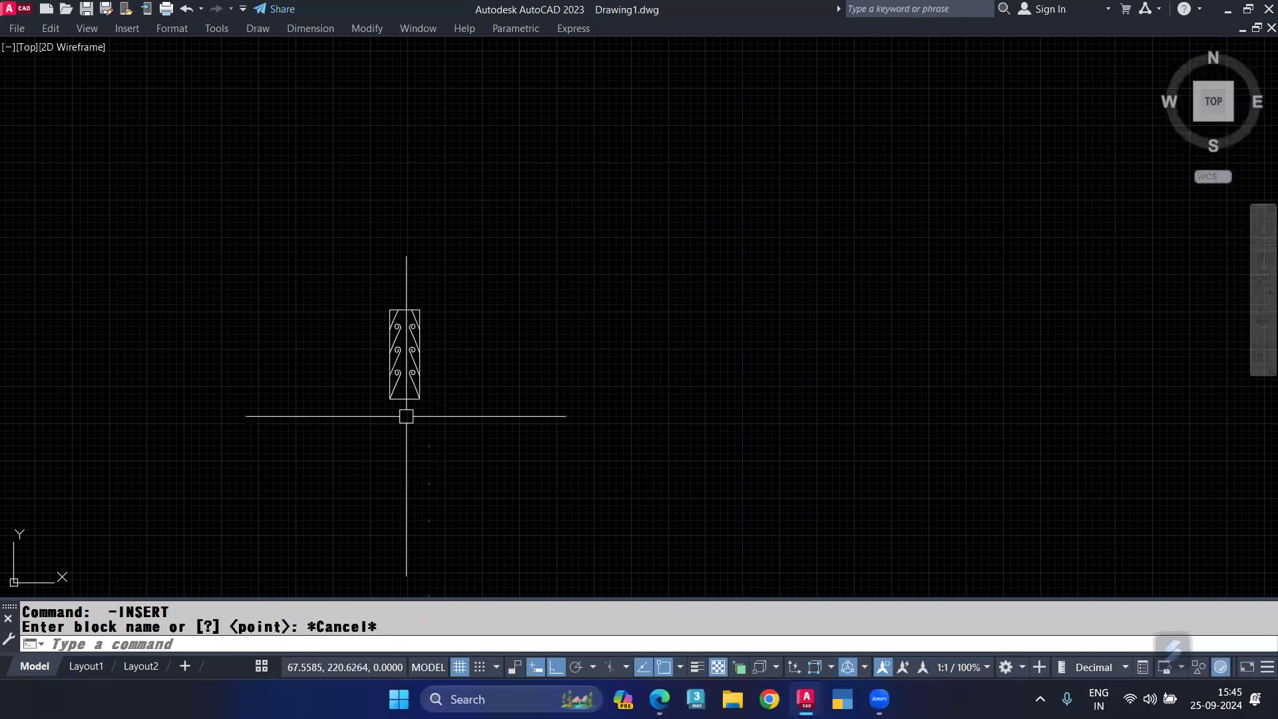
Measure the inserted block's width along its base and its height along its left edge with DIST
{"action": "scroll", "coordinate": [410, 385], "scroll_direction": "up", "scroll_amount": 2}
{"action": "scroll", "coordinate": [414, 398], "scroll_direction": "up", "scroll_amount": 6}
{"action": "type", "text": "DI"}
{"action": "key", "text": "Return"}
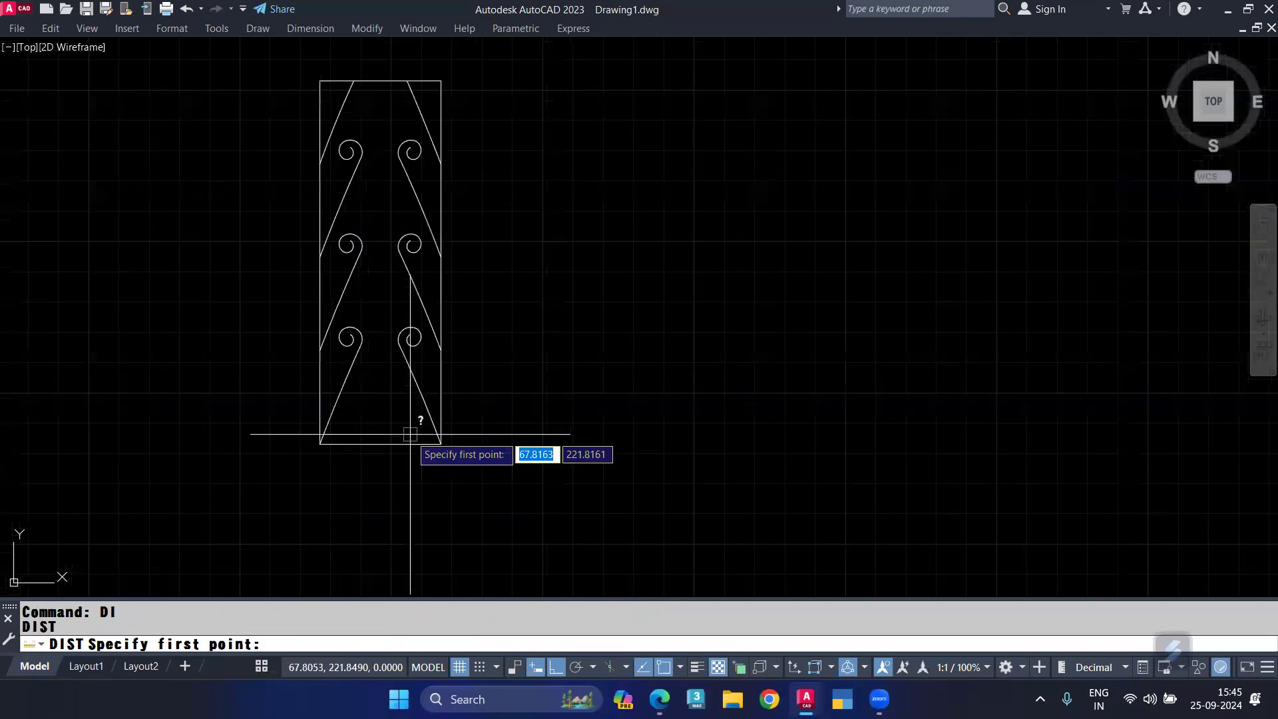
{"action": "left_click", "coordinate": [470, 450]}
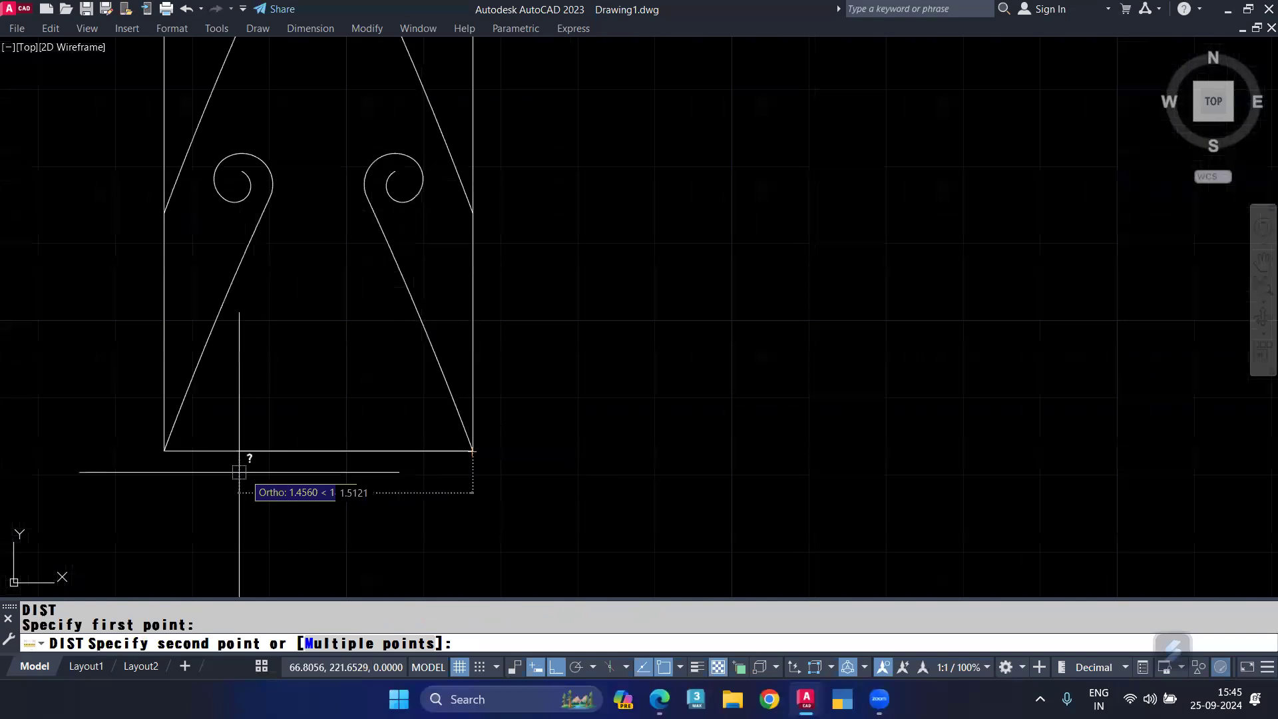
{"action": "left_click", "coordinate": [164, 450]}
{"action": "key", "text": "Return"}
{"action": "left_click", "coordinate": [161, 449]}
{"action": "scroll", "coordinate": [161, 450], "scroll_direction": "down", "scroll_amount": 5}
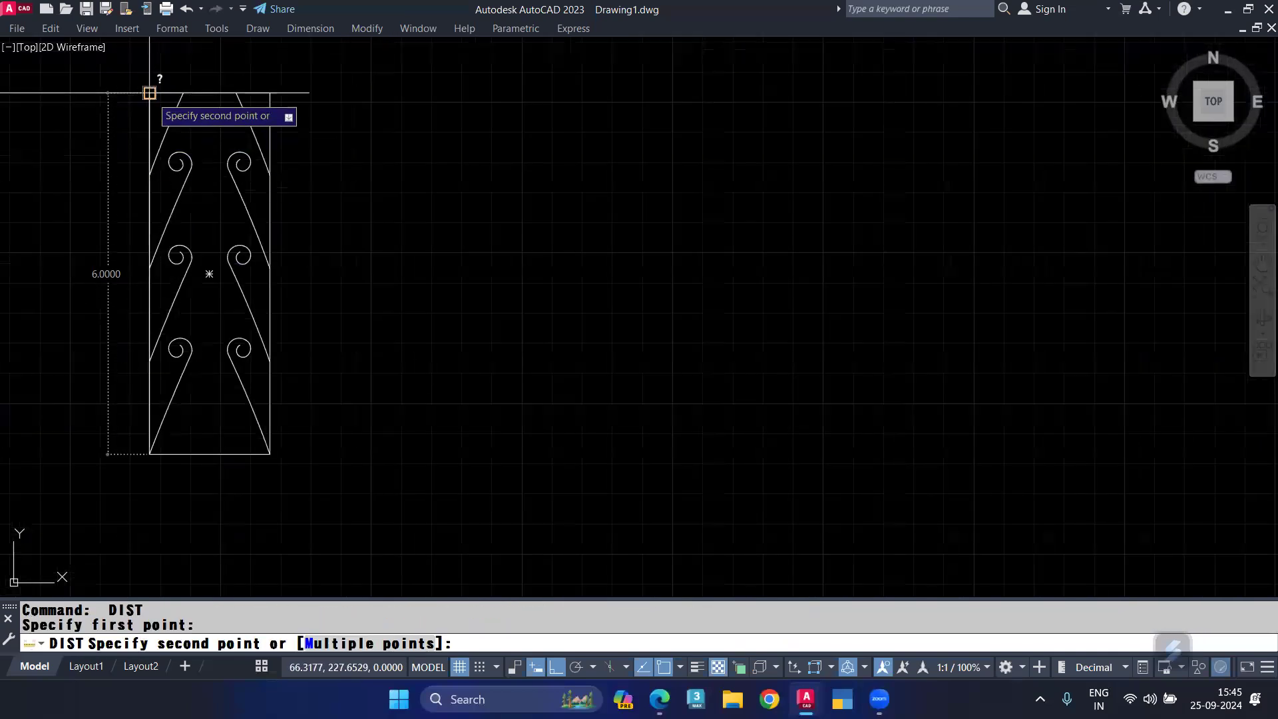
{"action": "left_click", "coordinate": [149, 94]}
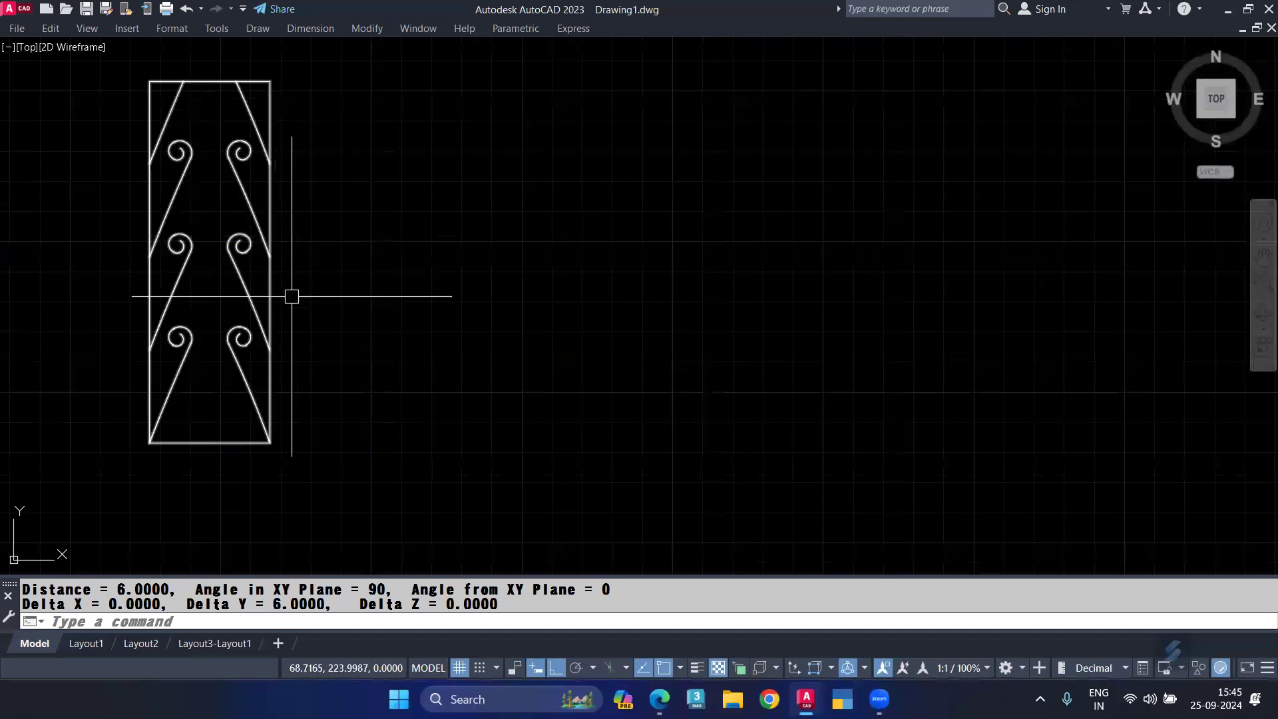
{"action": "scroll", "coordinate": [270, 279], "scroll_direction": "down", "scroll_amount": 2}
{"action": "scroll", "coordinate": [271, 280], "scroll_direction": "down", "scroll_amount": 2}
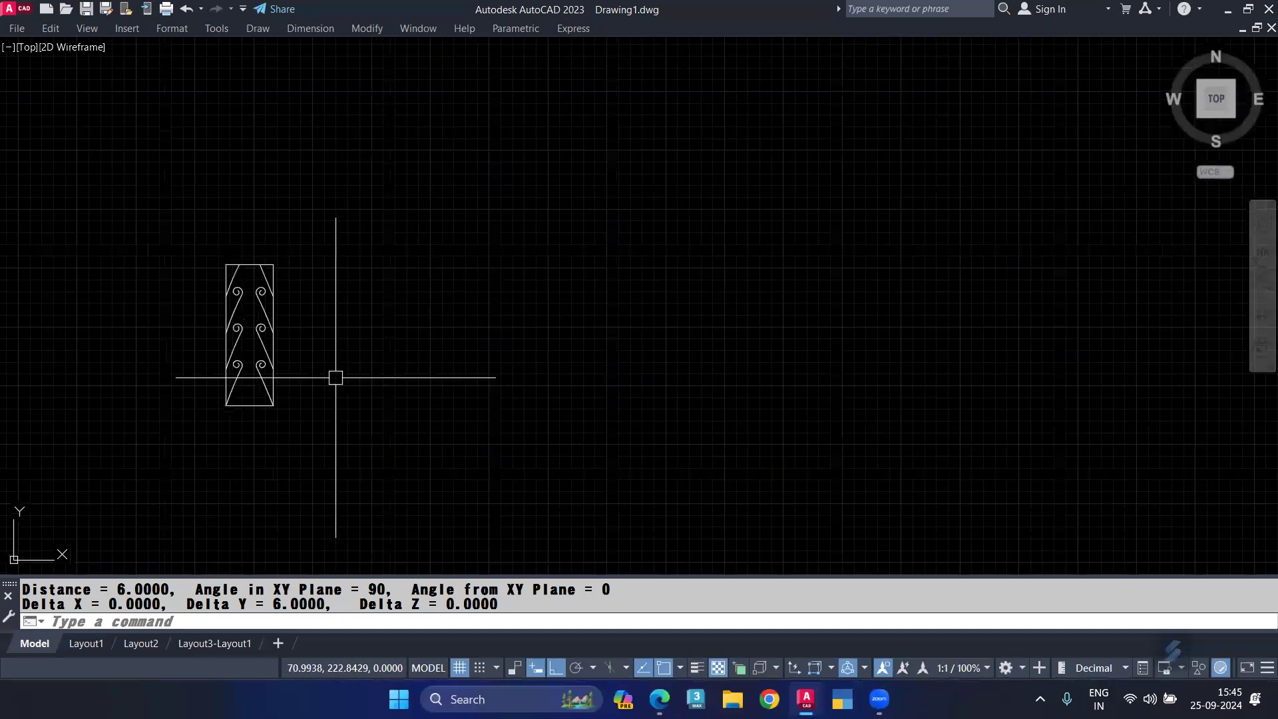